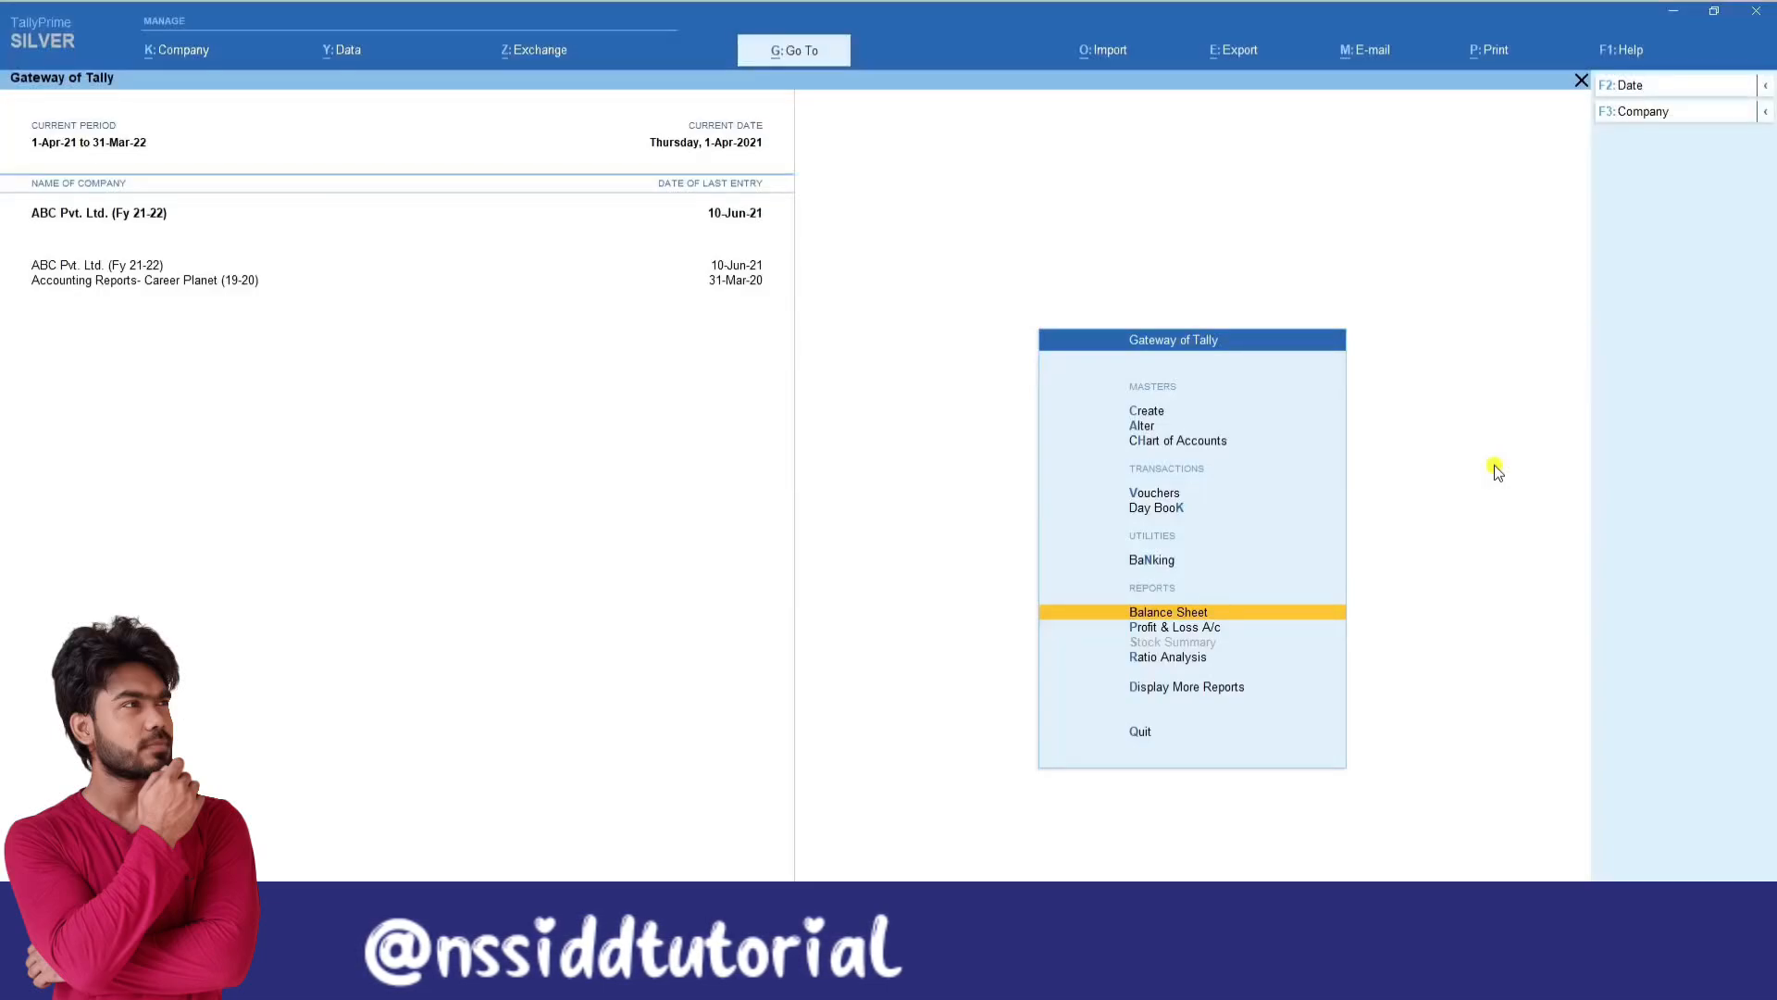
# Step: Display the Help options from the Gateway of Tally and close them again
pyautogui.press('F1')
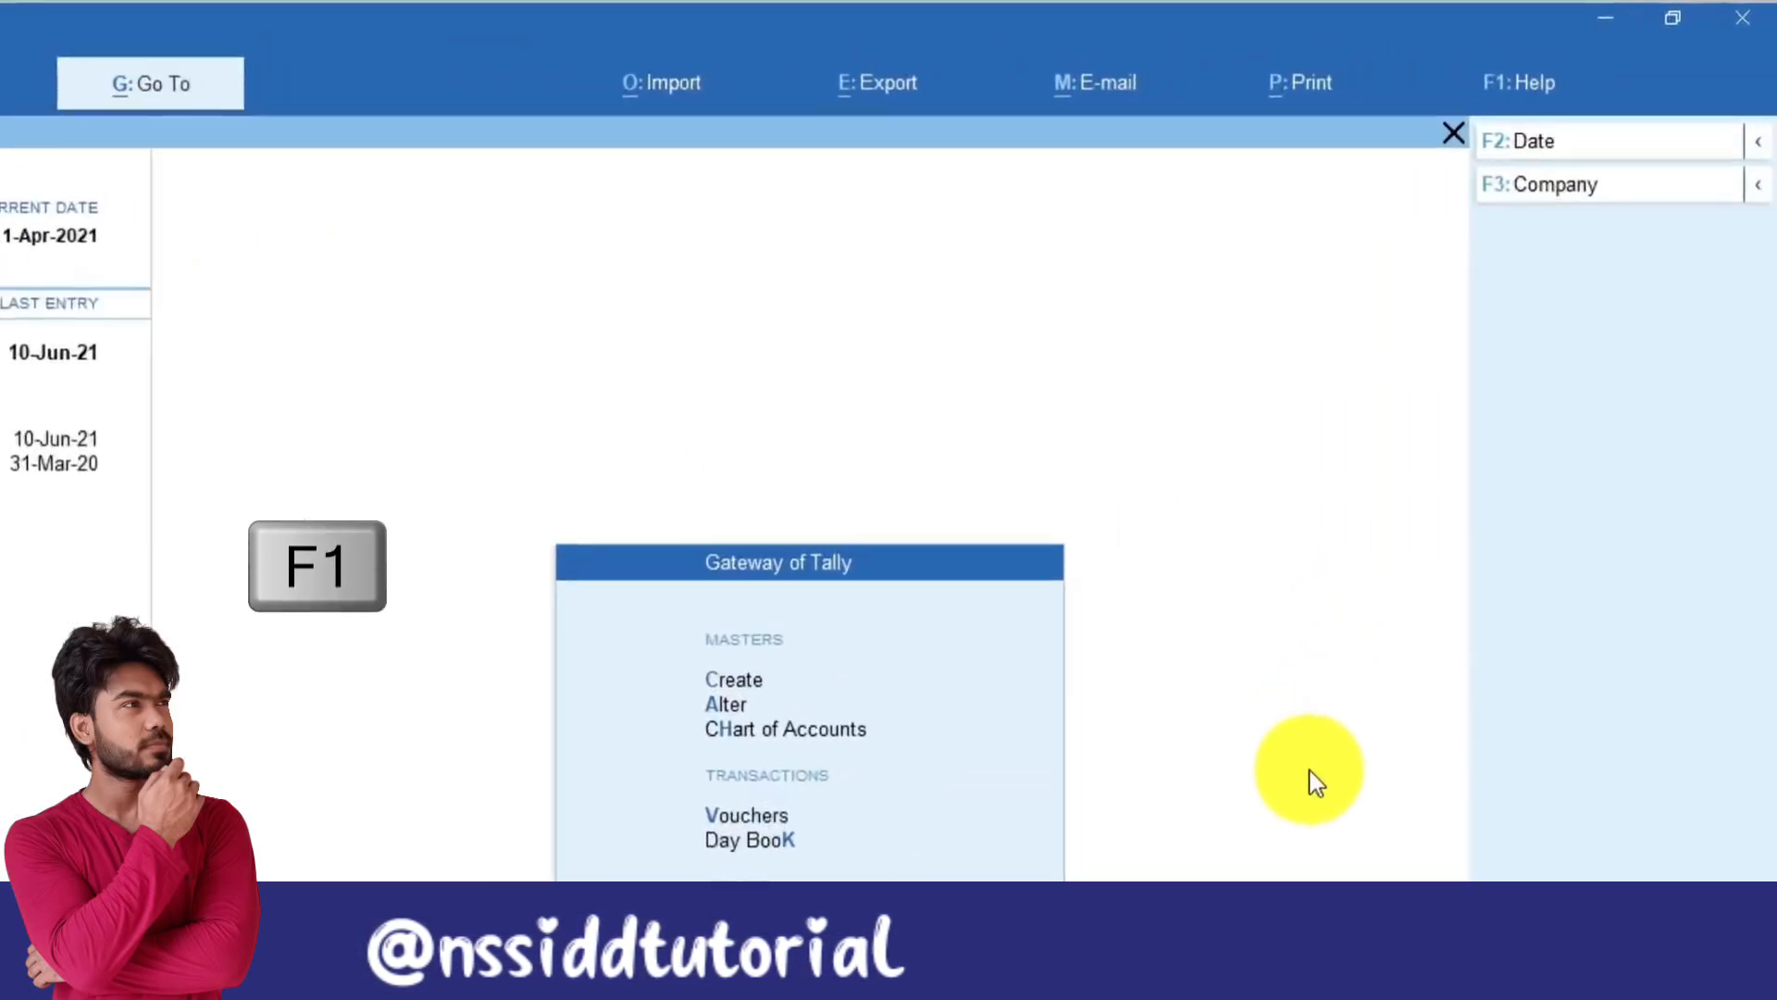
pyautogui.press('F1')
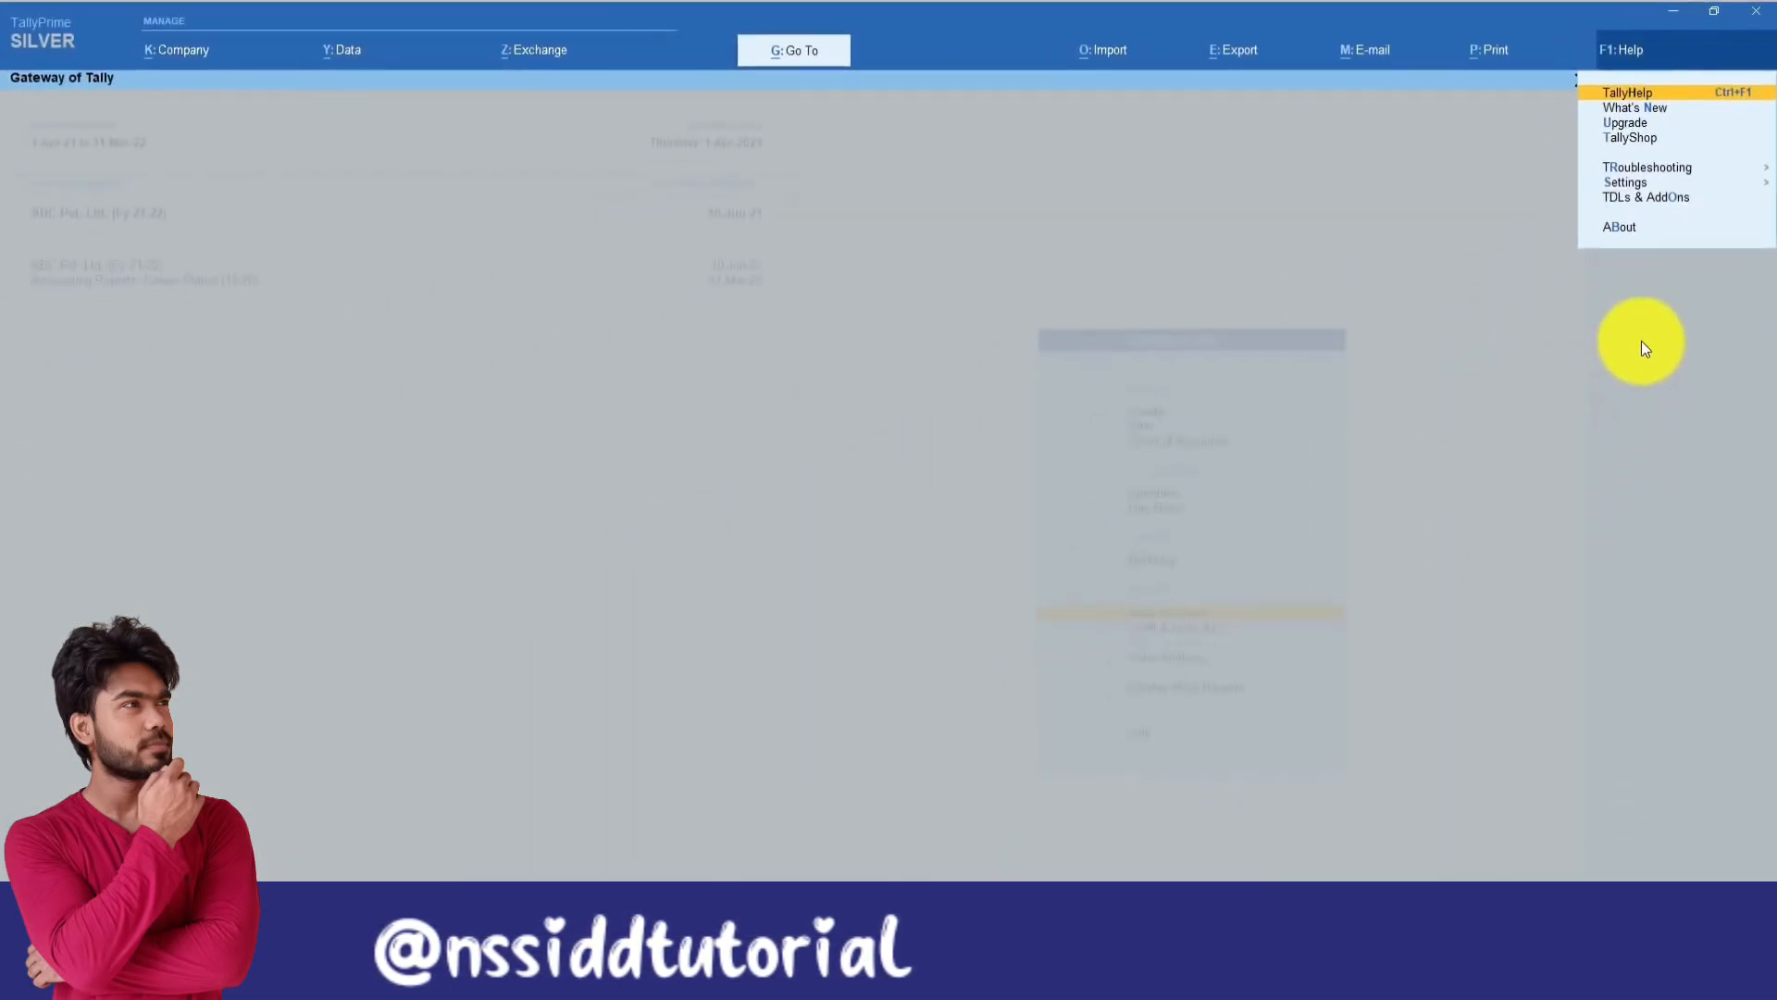
pyautogui.press('Escape')
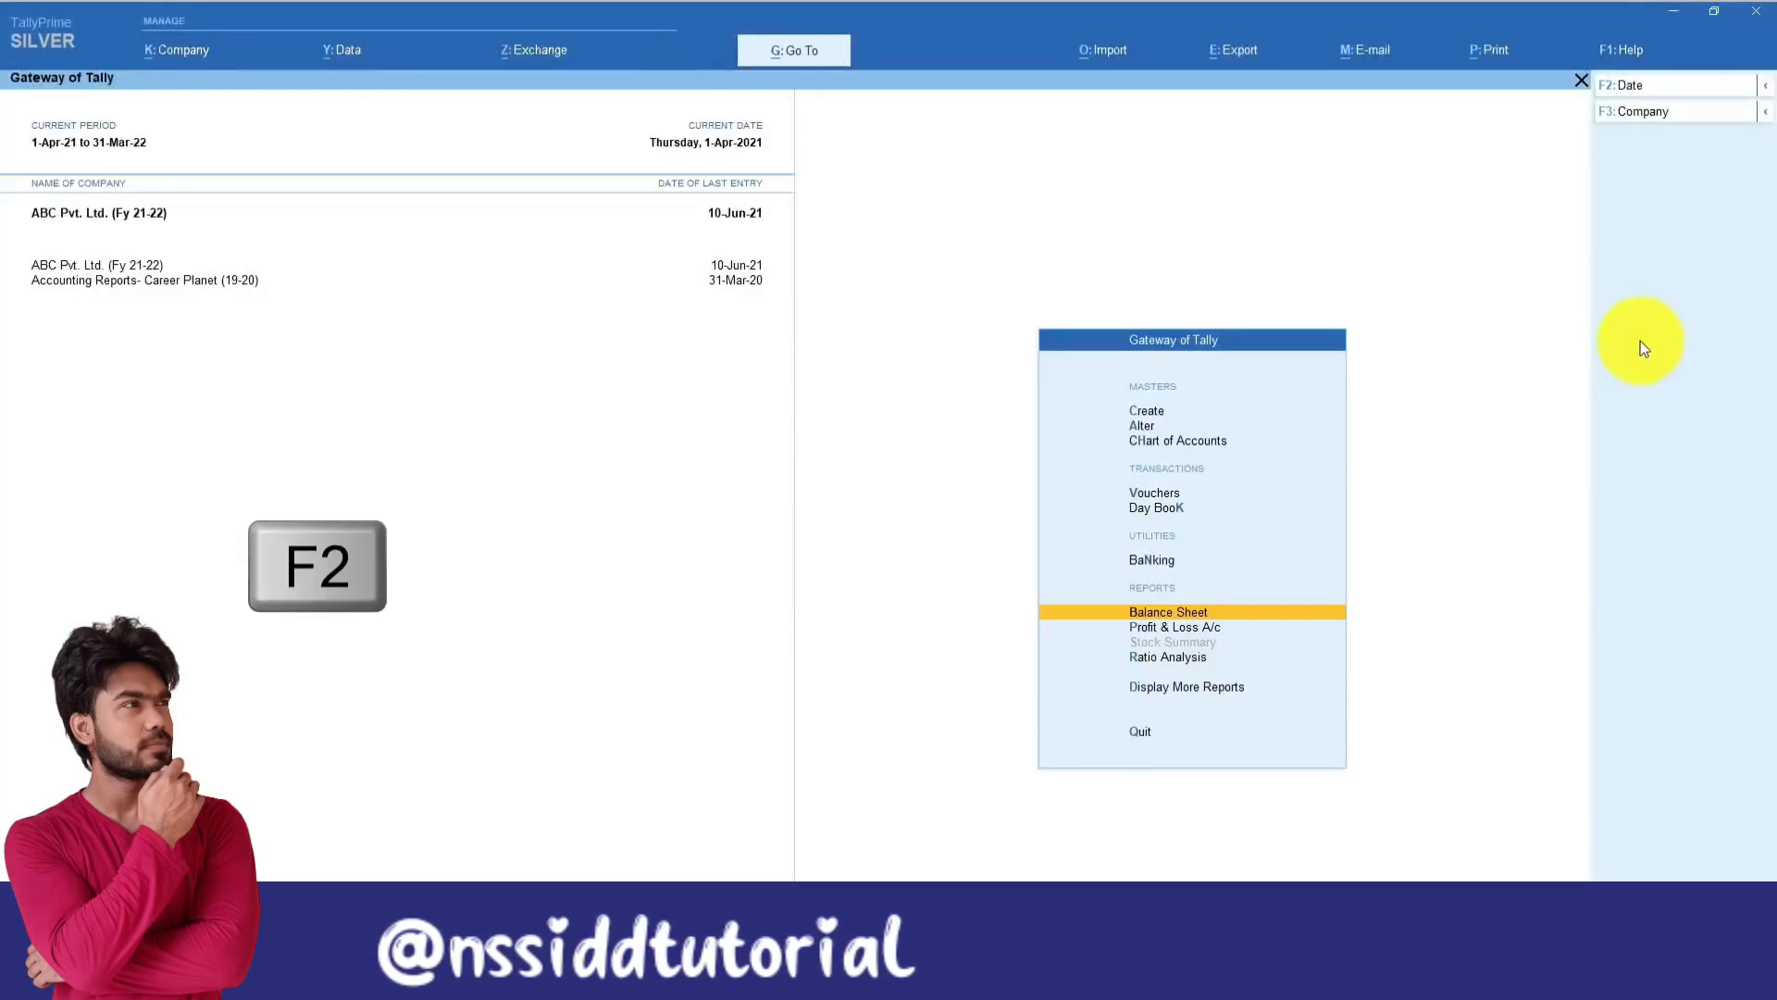
# Step: View the current date setting from the Gateway of Tally and leave it without saving a new date
pyautogui.press('F2')
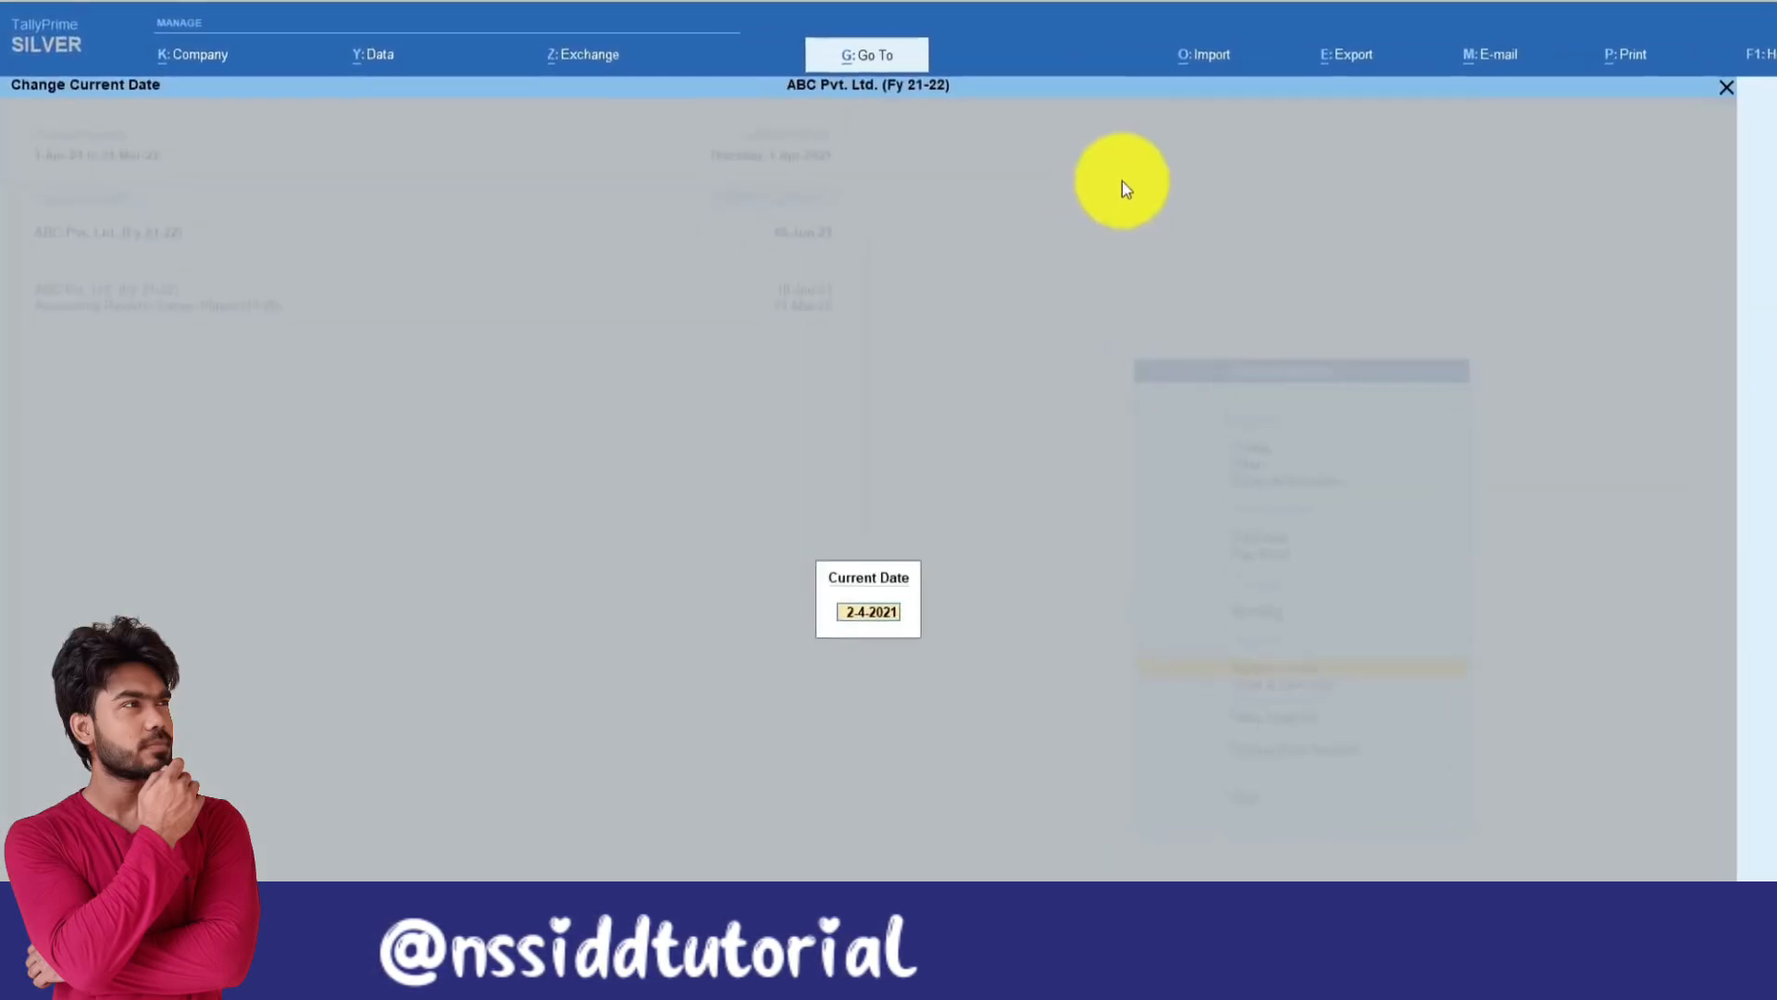
pyautogui.write('2')
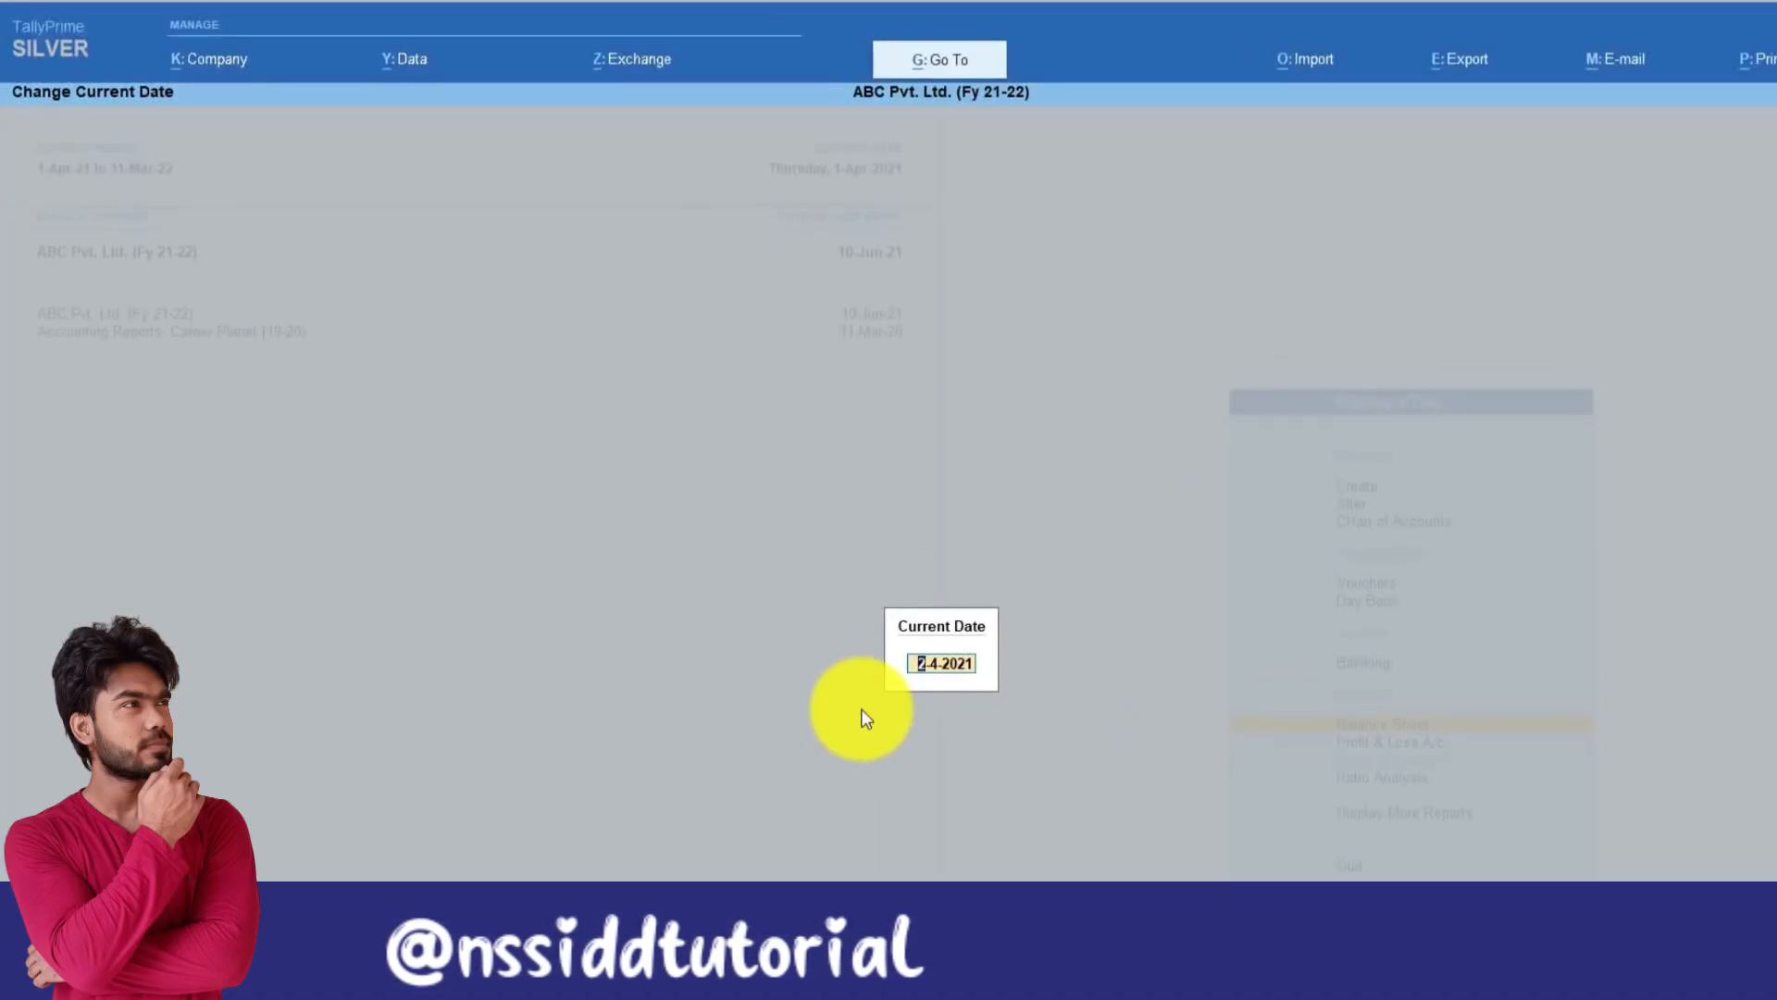
pyautogui.press('Escape')
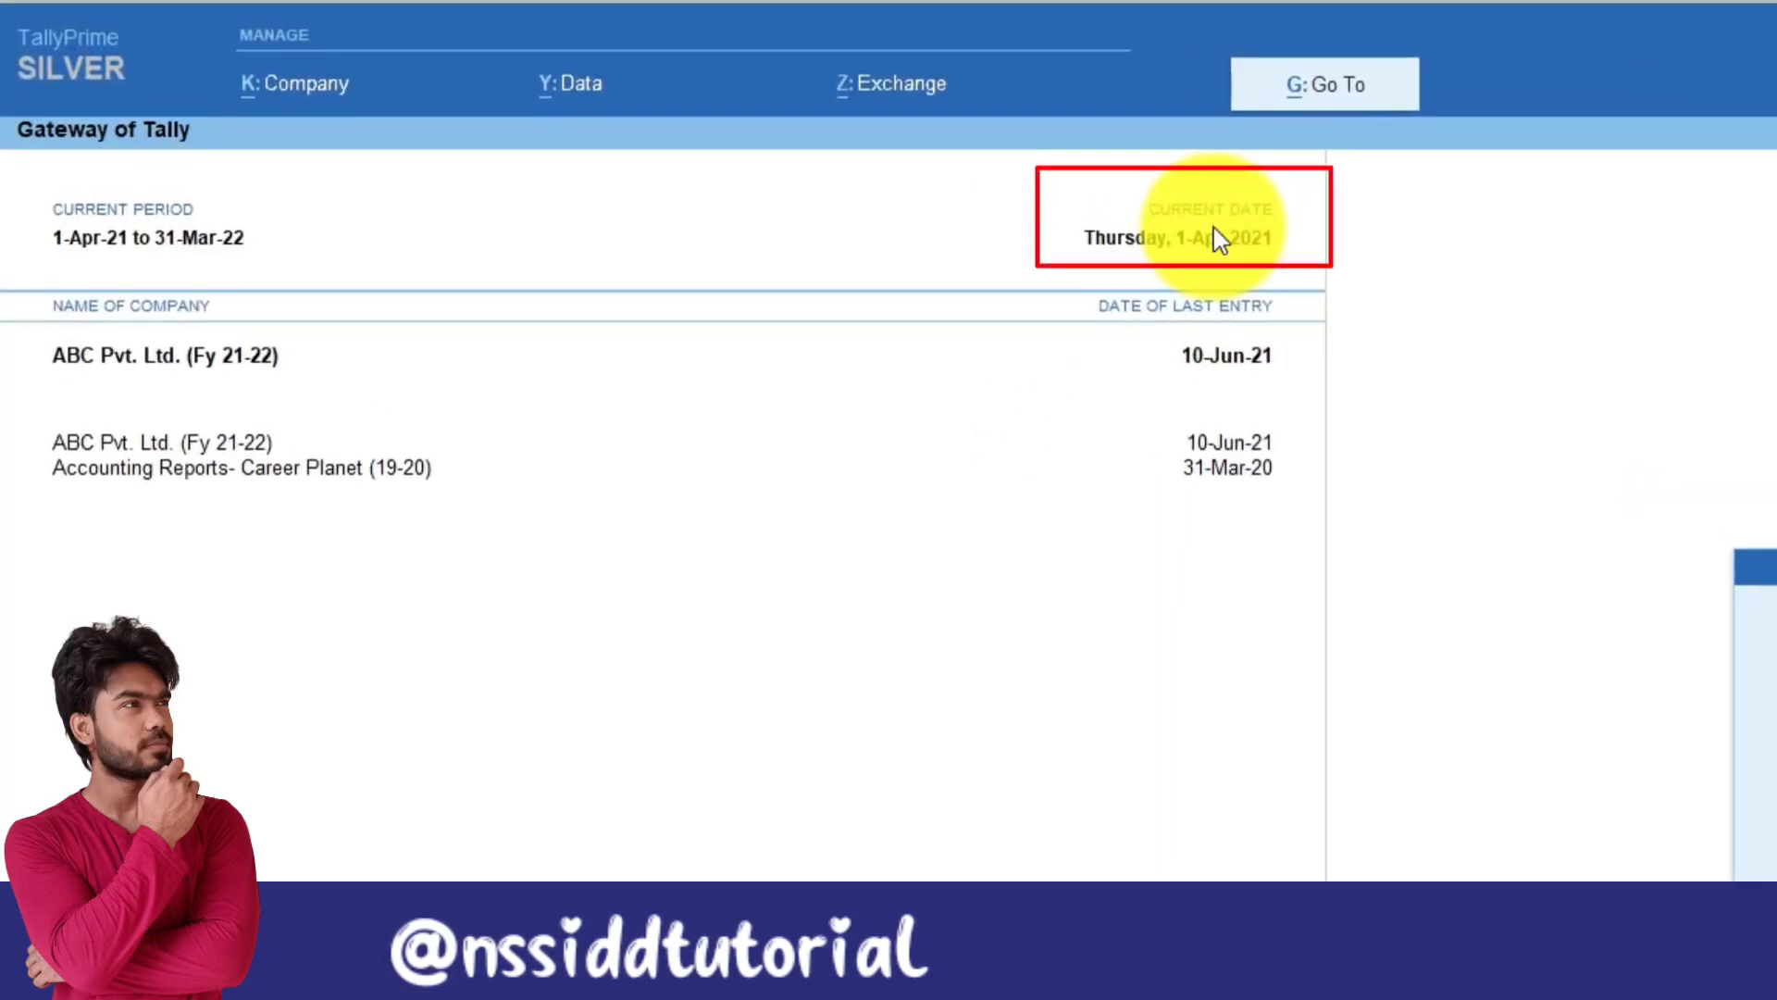
# Step: Open voucher creation, set the voucher date to 10-Apr-2021, and return to the Gateway of Tally
pyautogui.click(1657, 714)
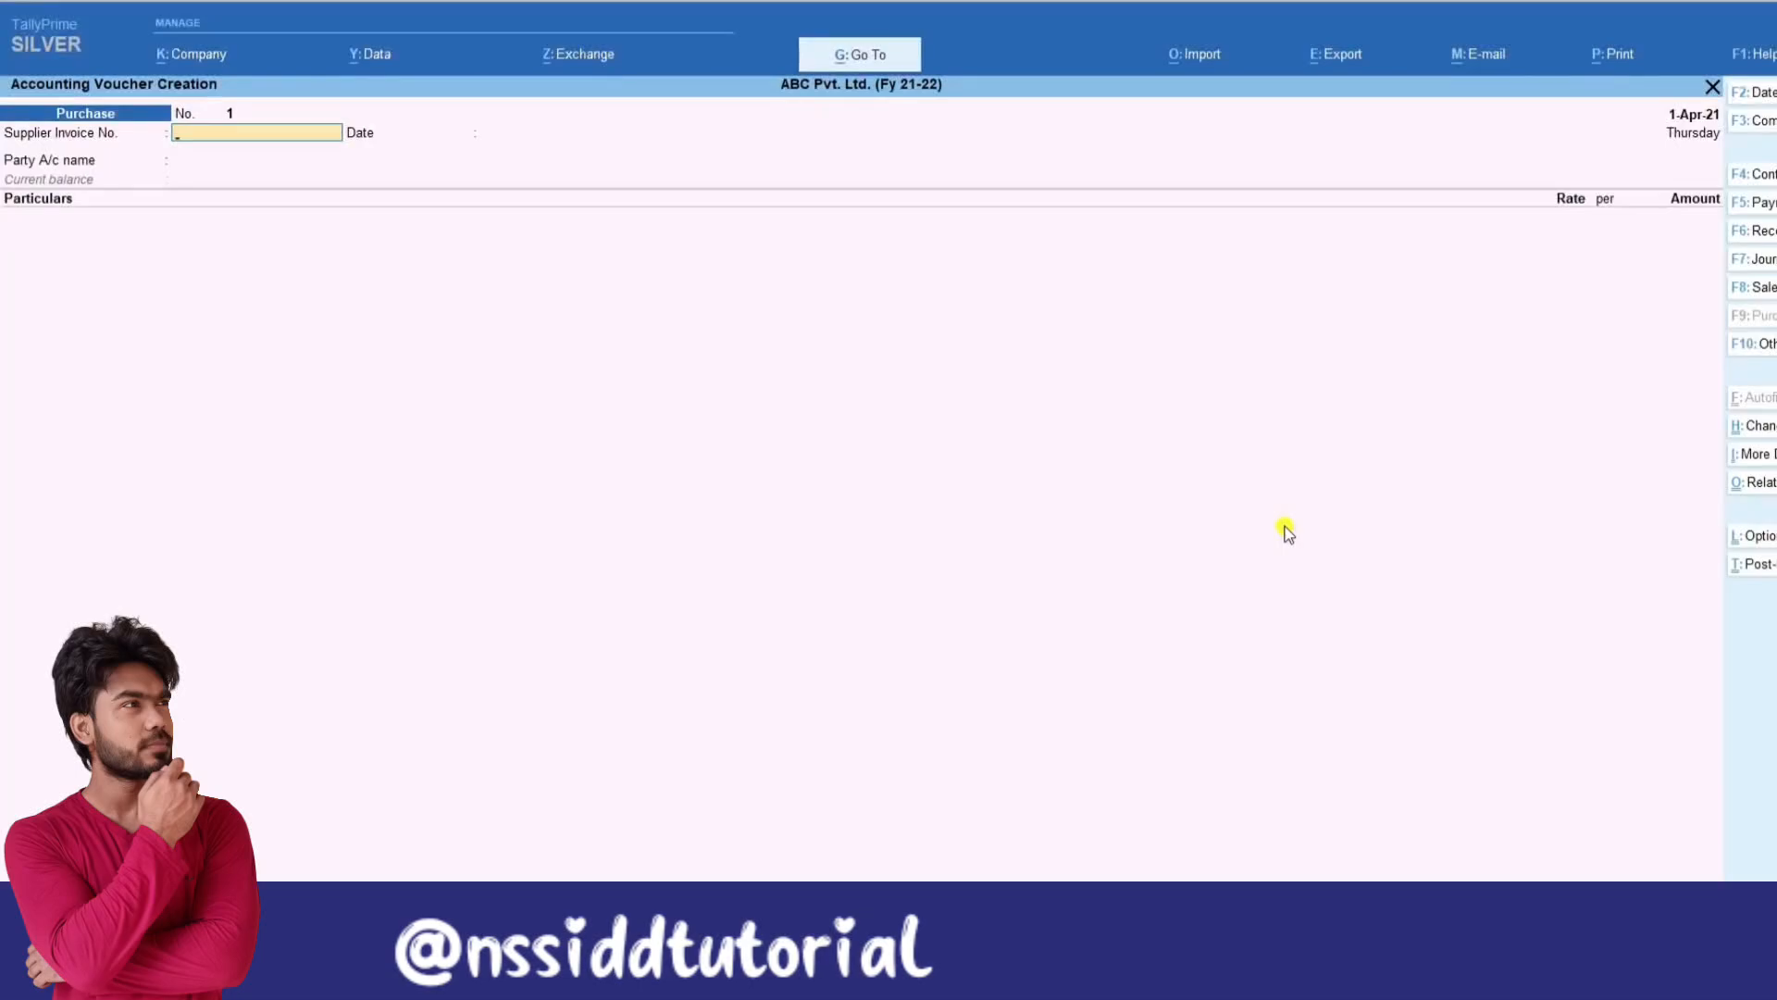
pyautogui.press('F2')
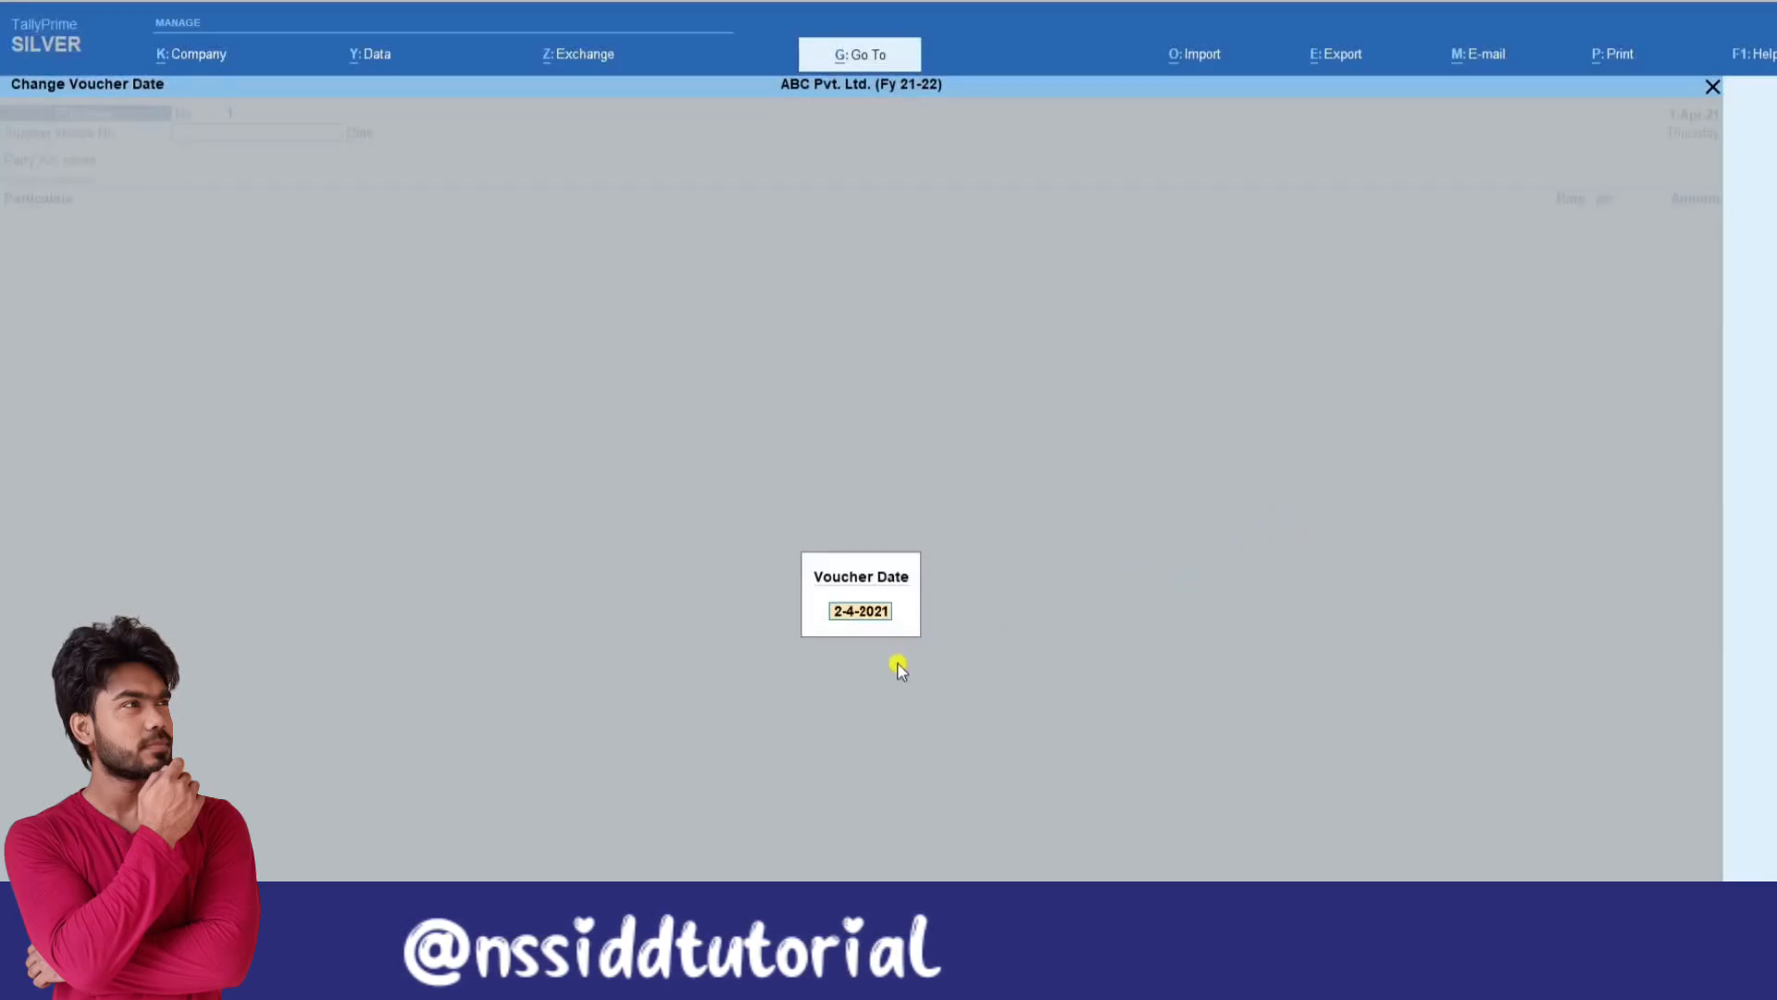
pyautogui.write('10')
pyautogui.press('Return')
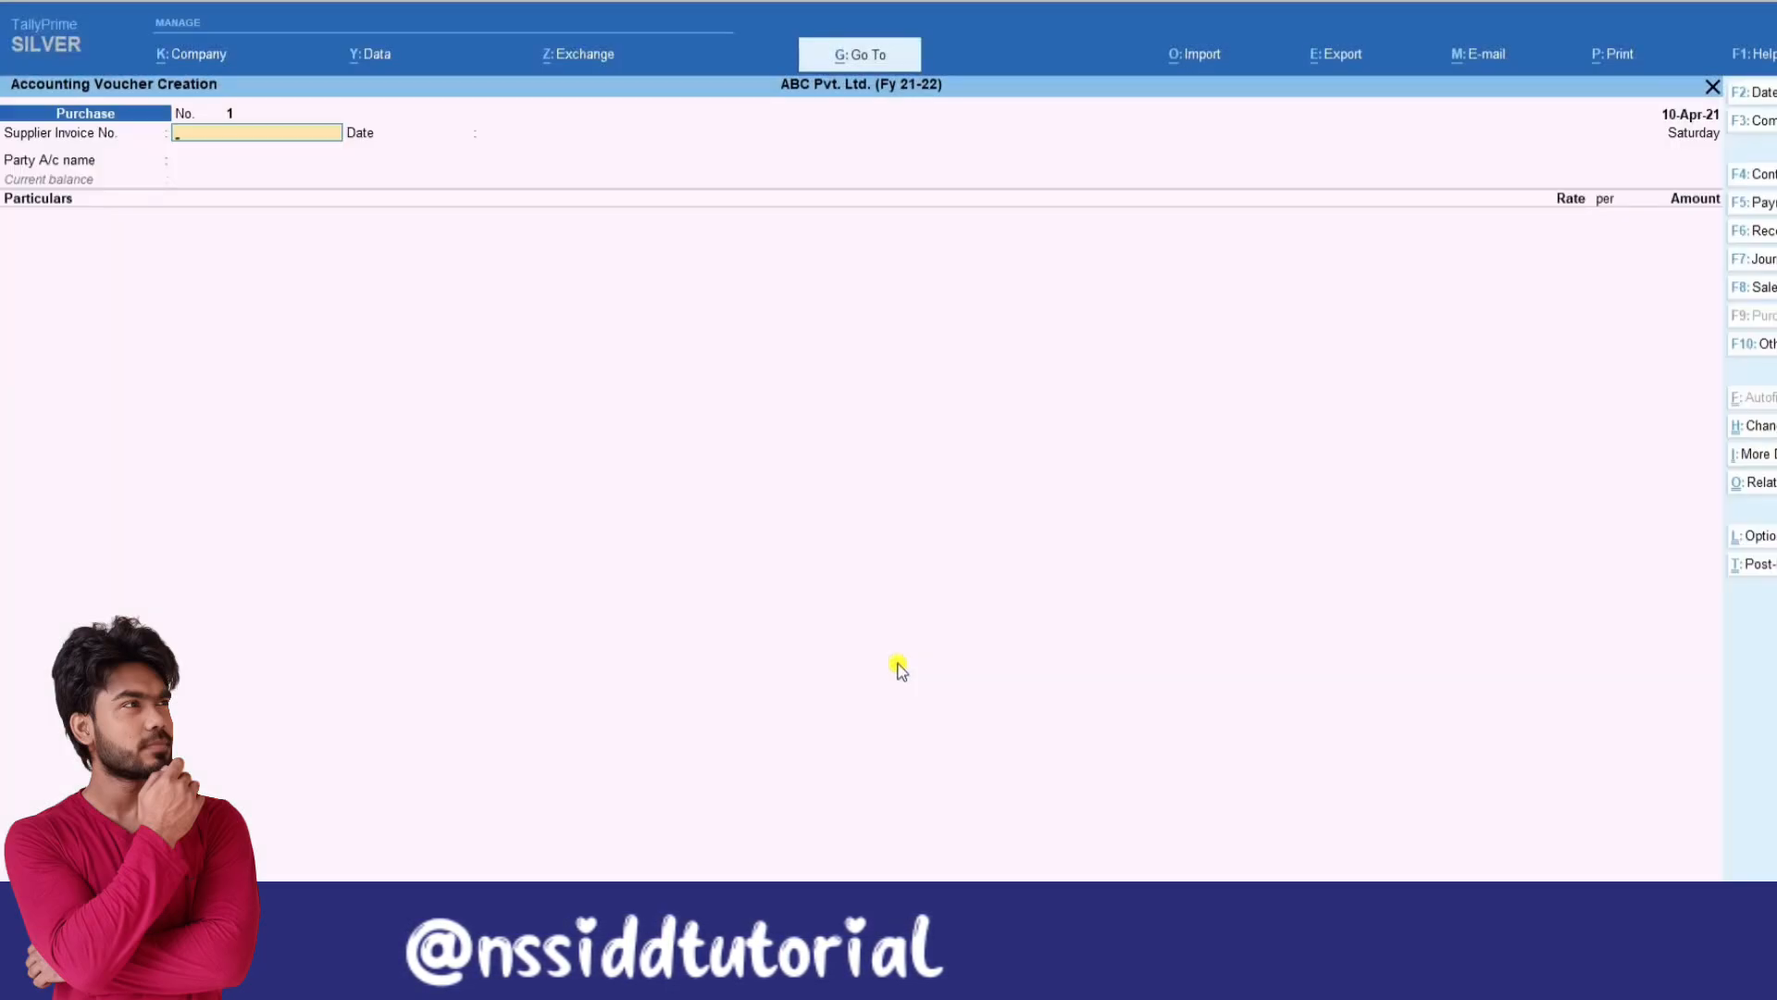
pyautogui.press('Escape')
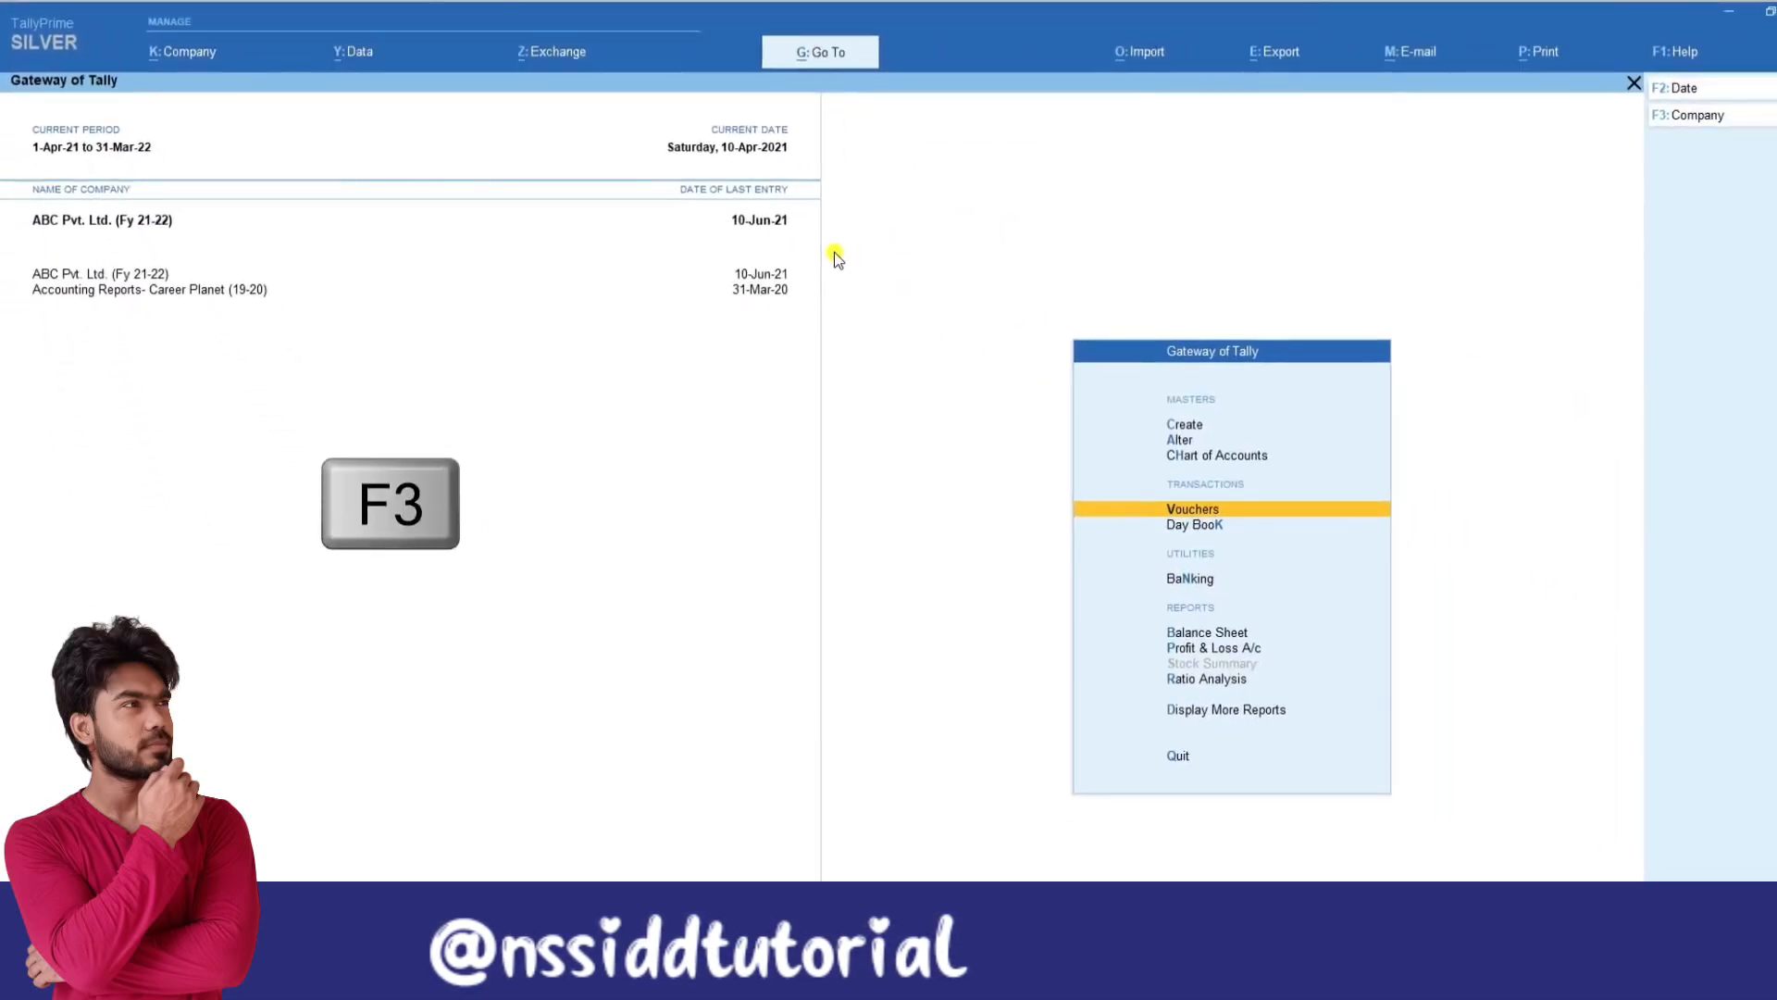
# Step: Switch the active company to Accounting Reports- Career Planet (19-20) and back to ABC Pvt. Ltd. (Fy 21-22)
pyautogui.press('F3')
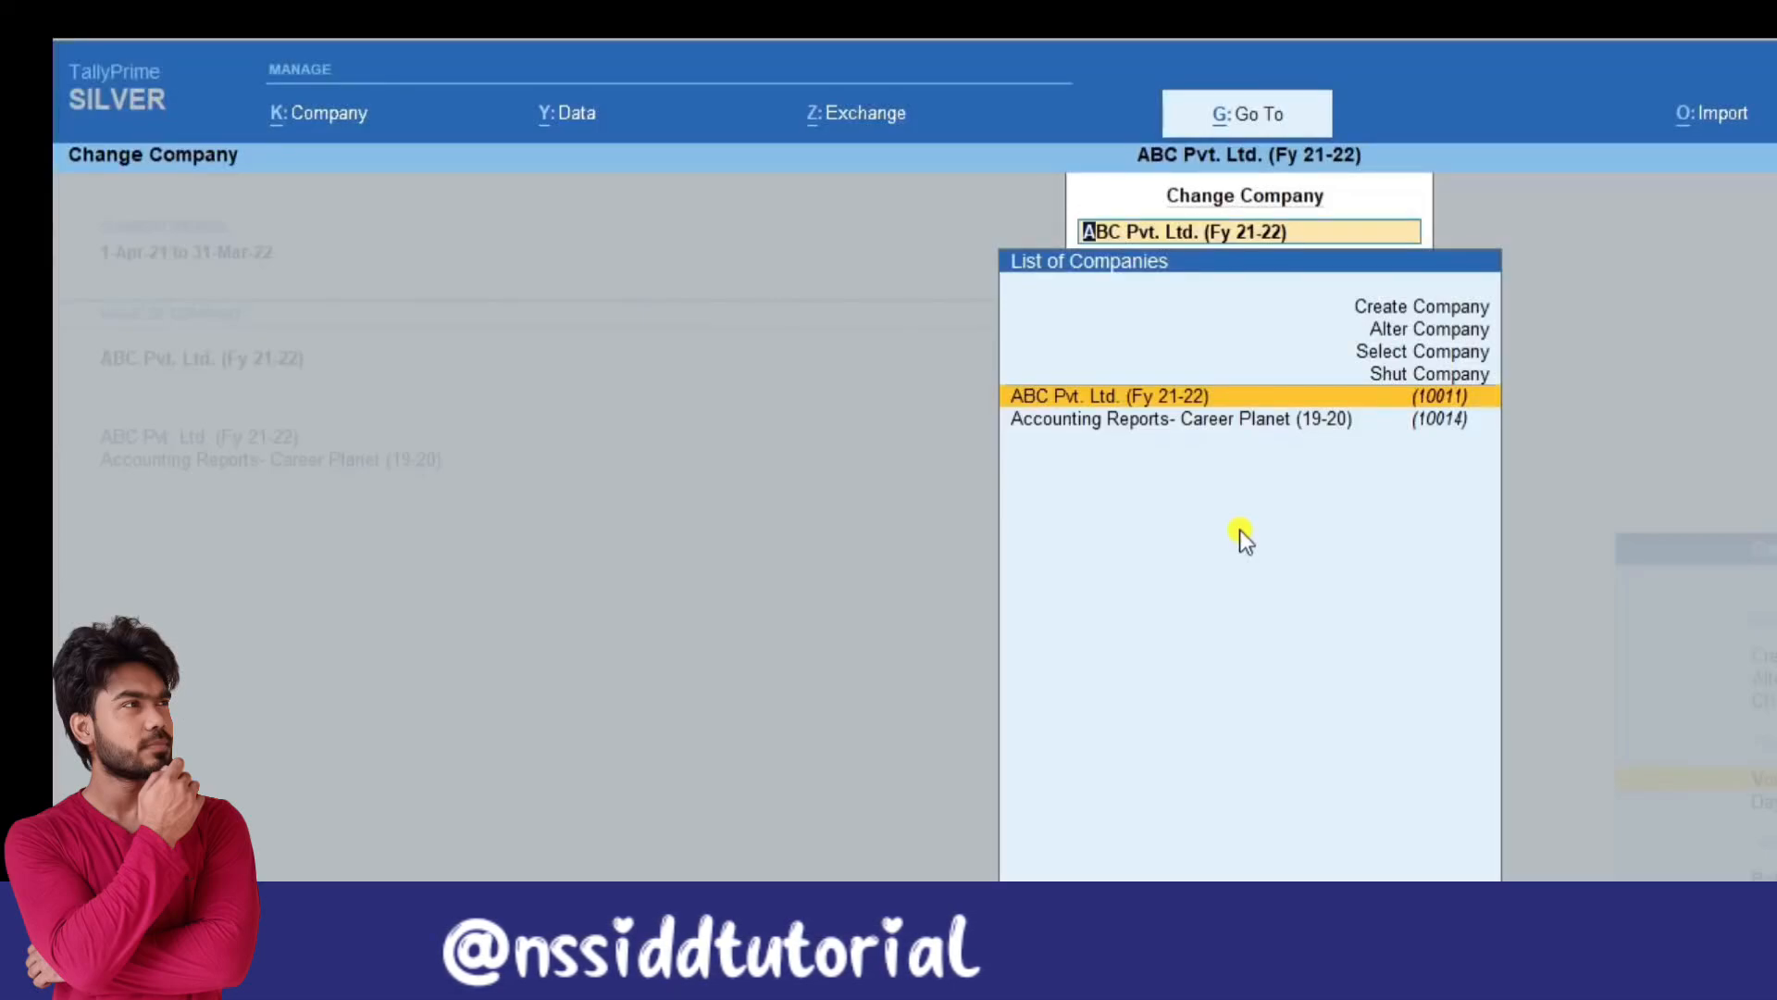
pyautogui.press('Return')
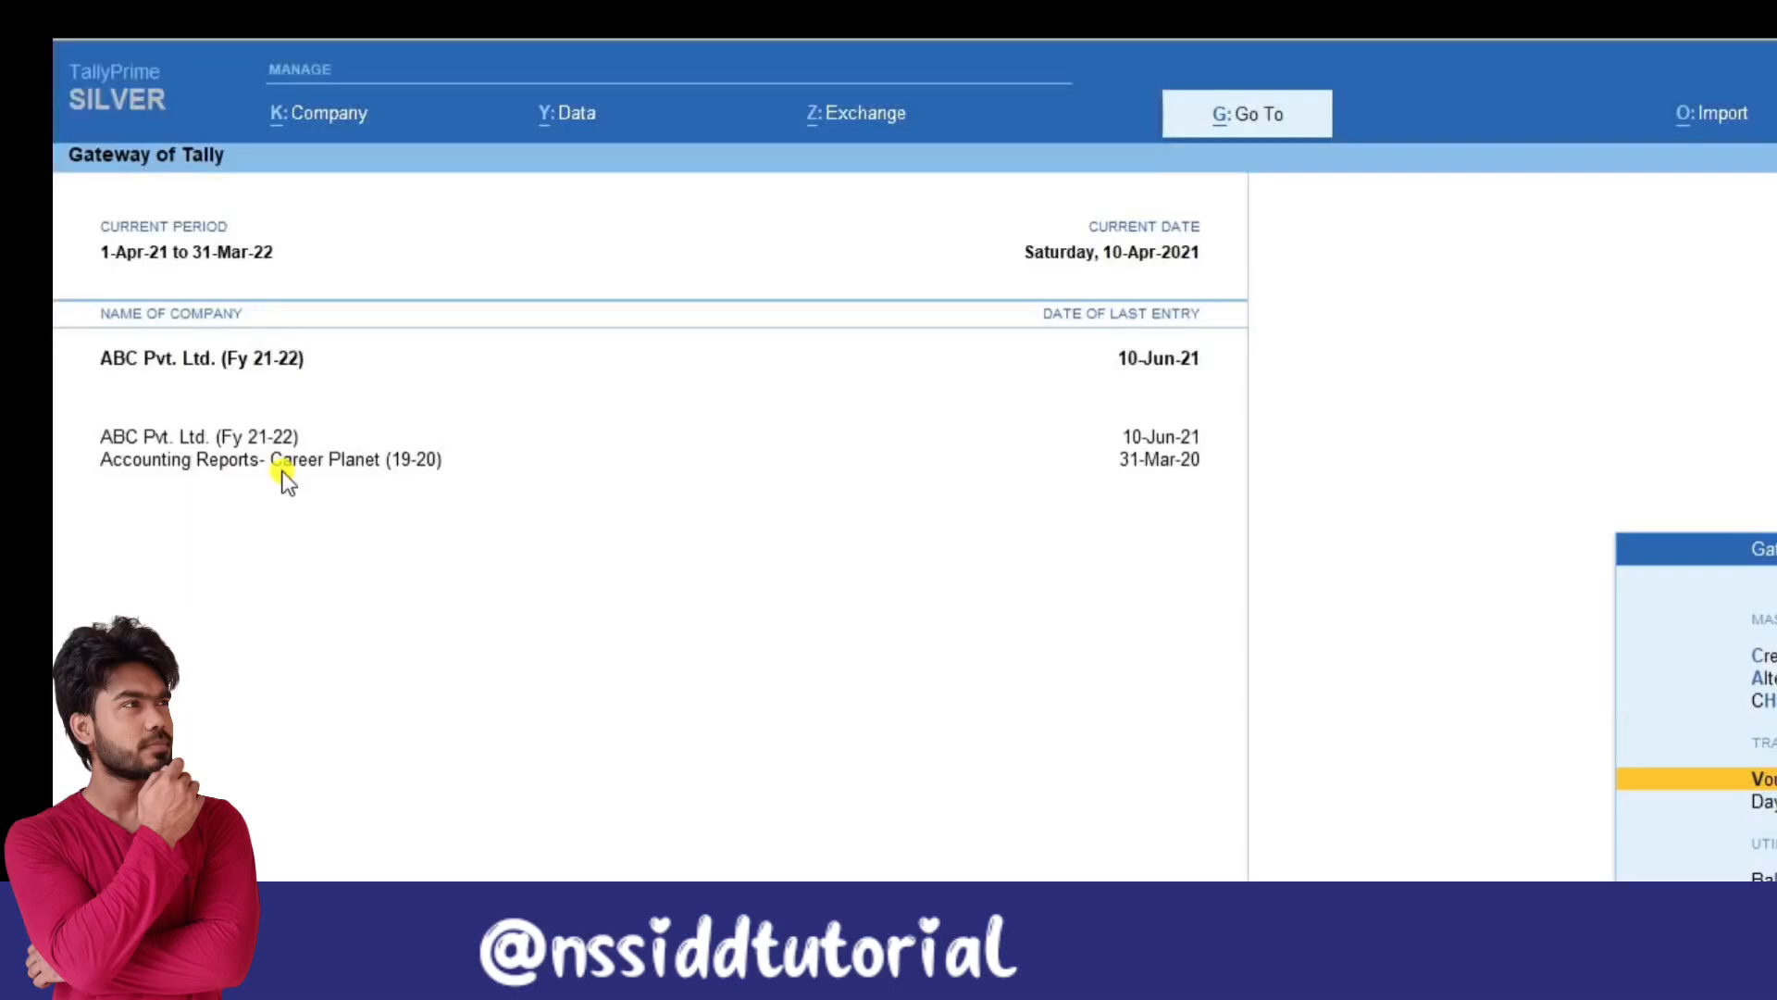
pyautogui.press('F3')
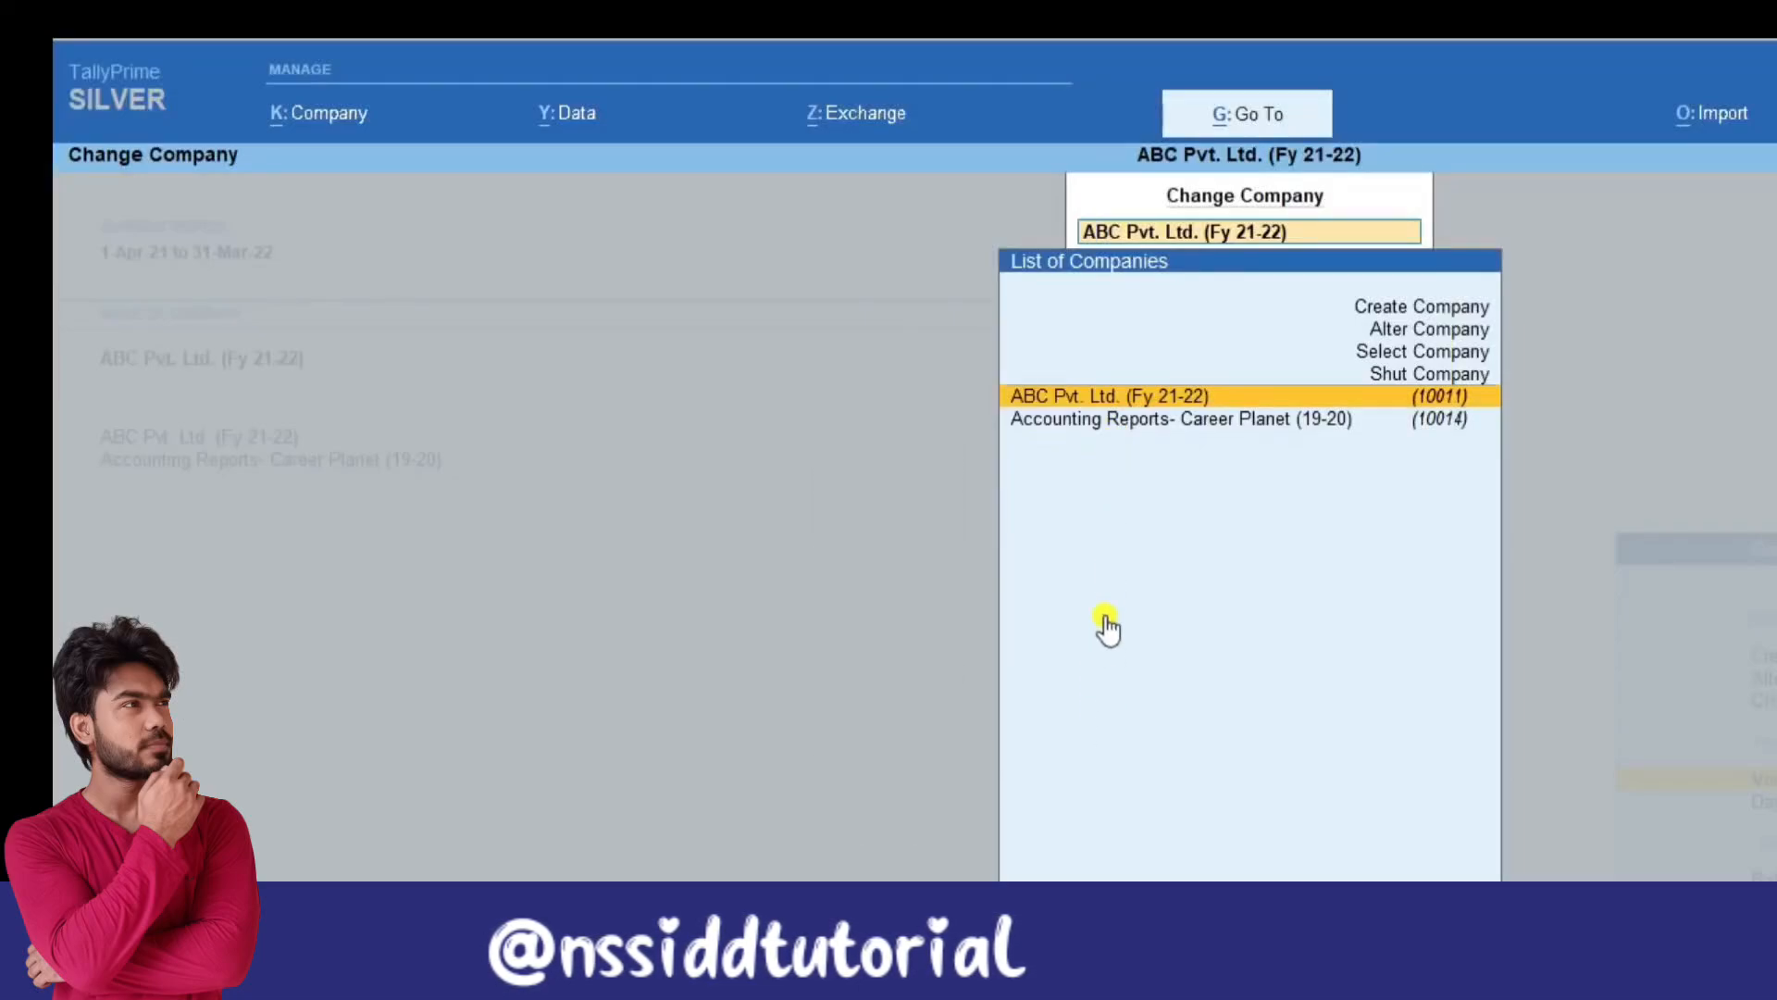
pyautogui.click(1141, 418)
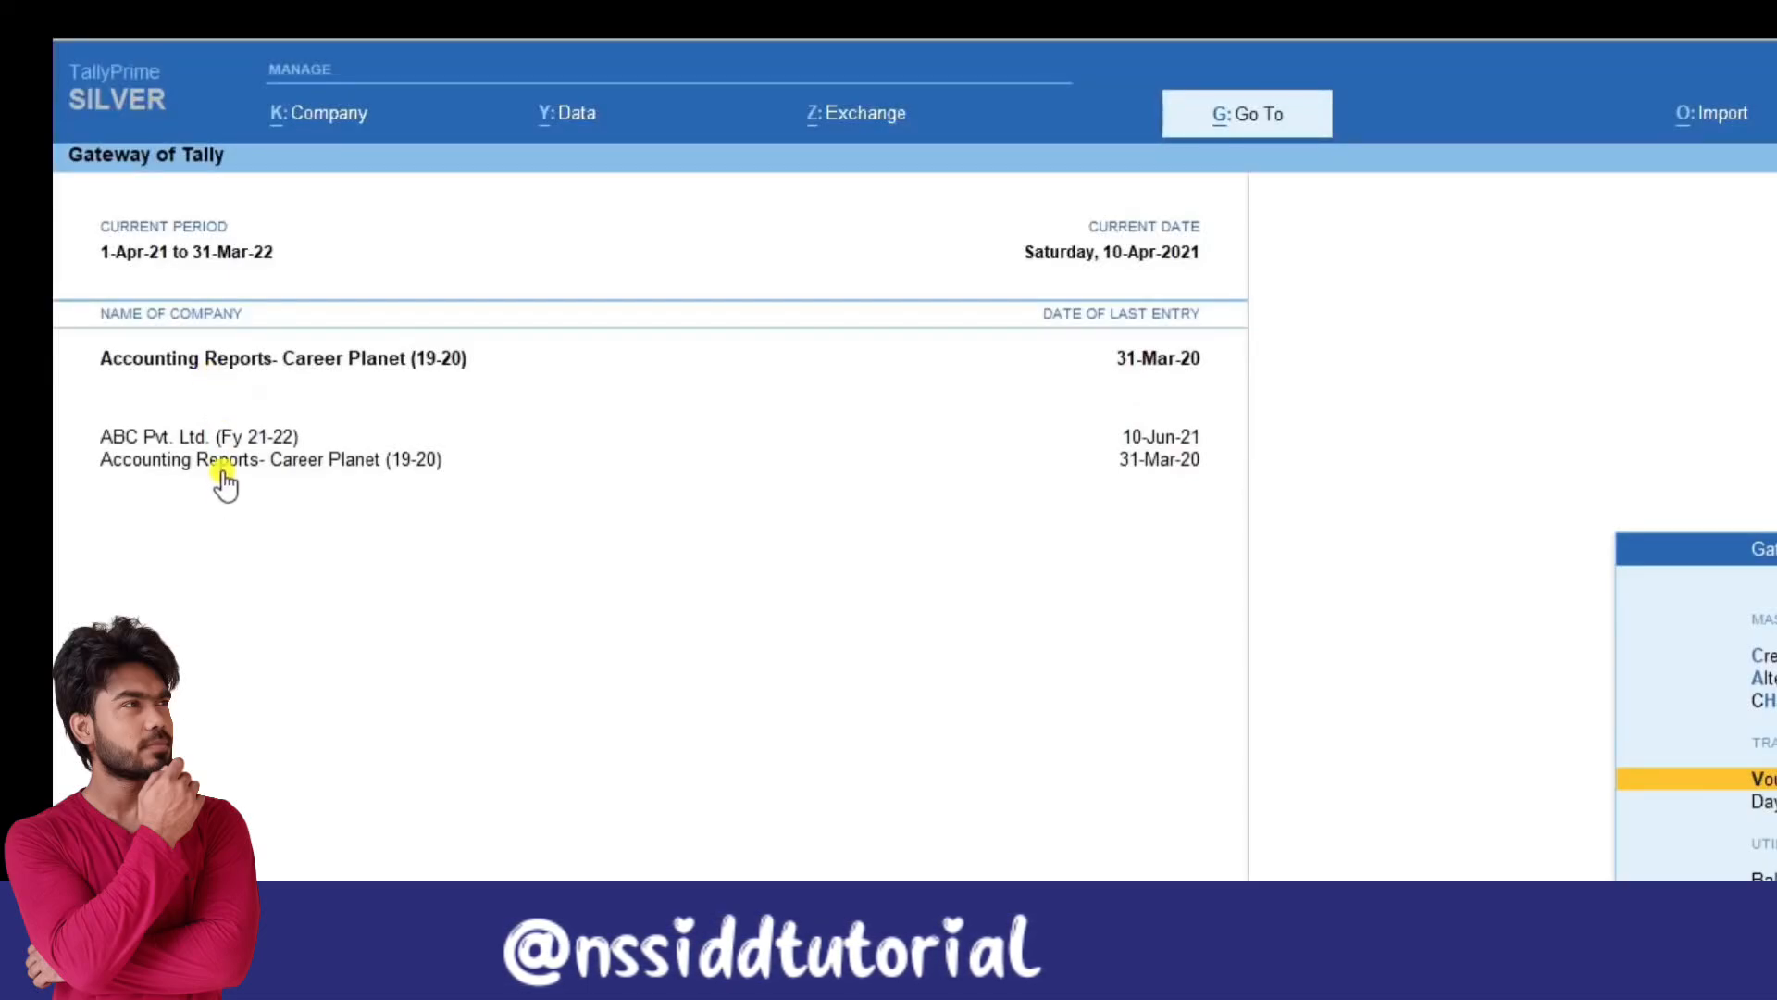
pyautogui.click(221, 436)
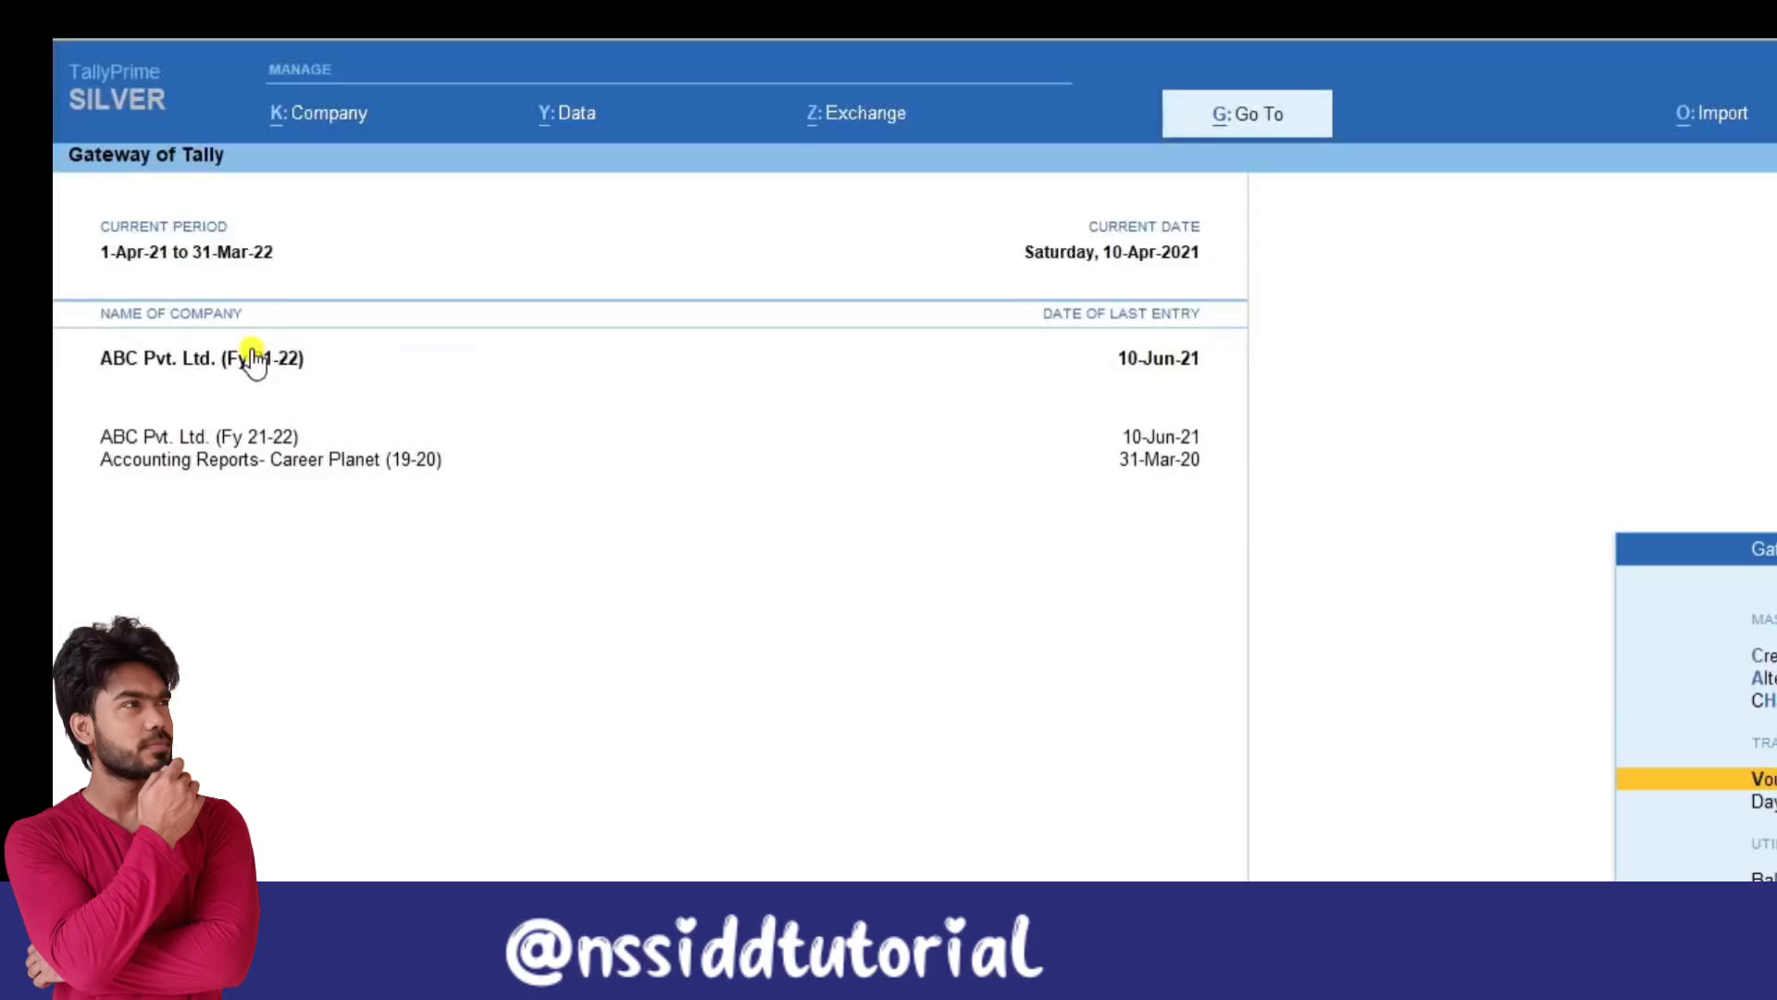
# Step: Open voucher creation and go through the Contra, Payment, Receipt, Journal, Sales and Purchase voucher types in turn
pyautogui.press('F4')
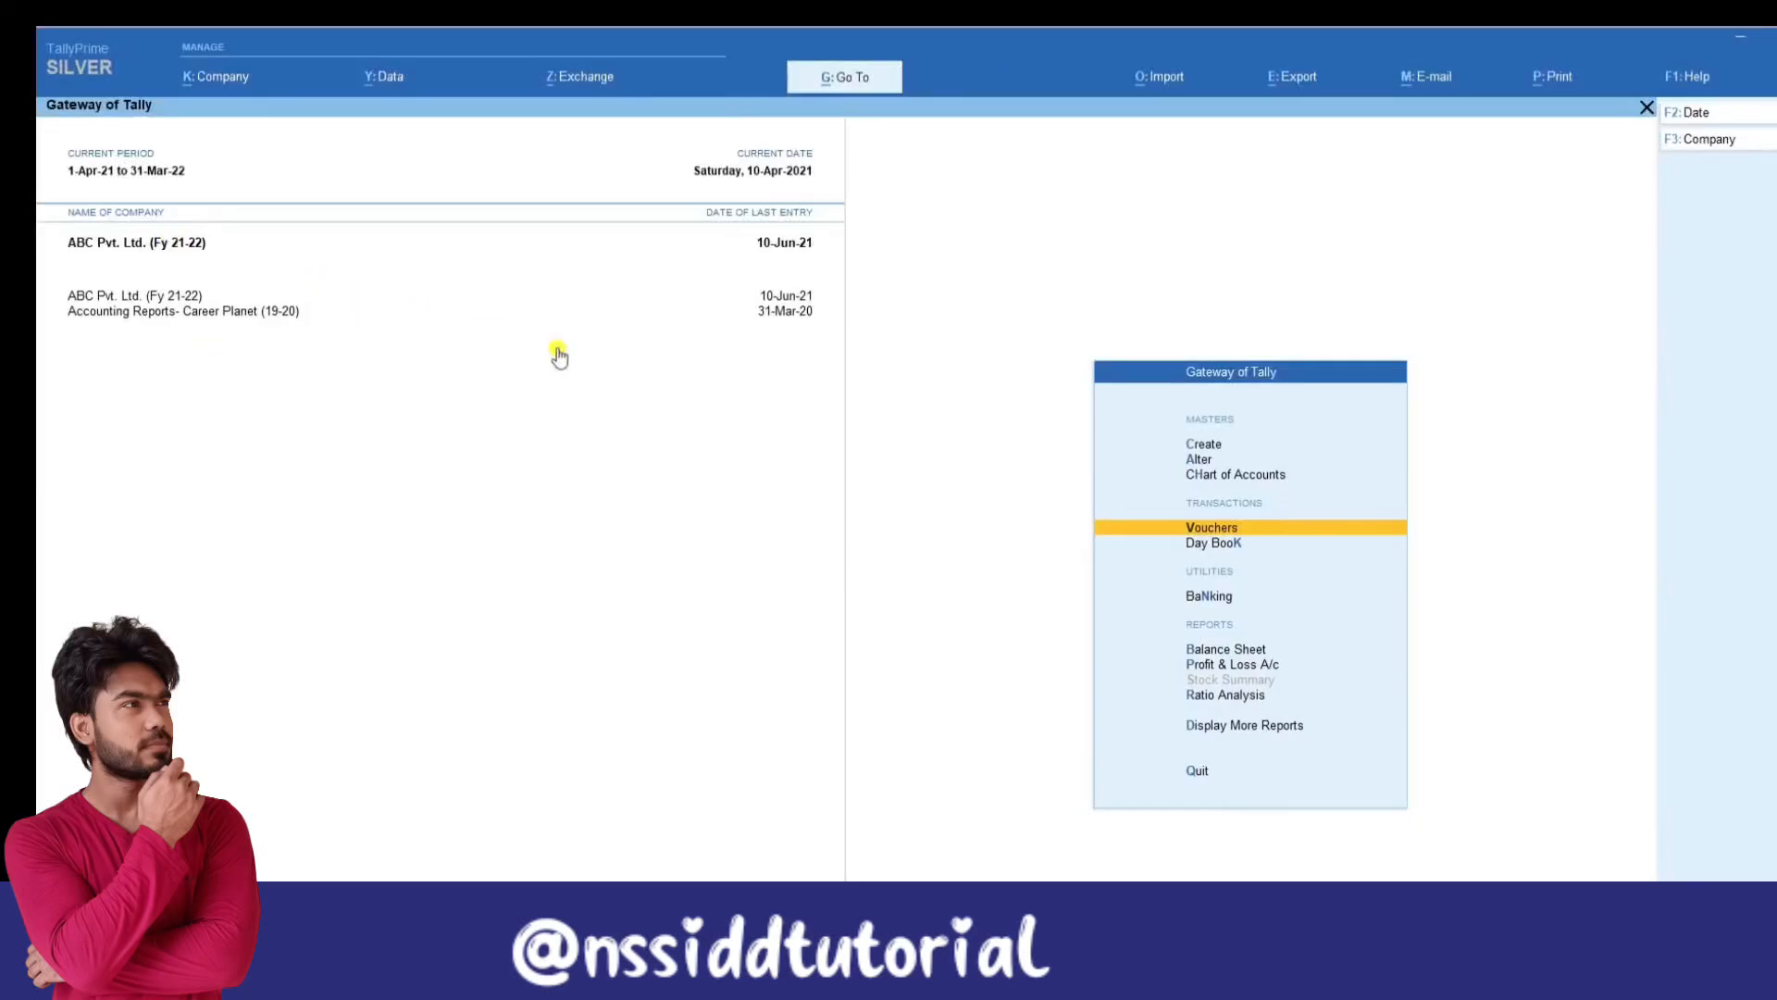
pyautogui.click(1194, 531)
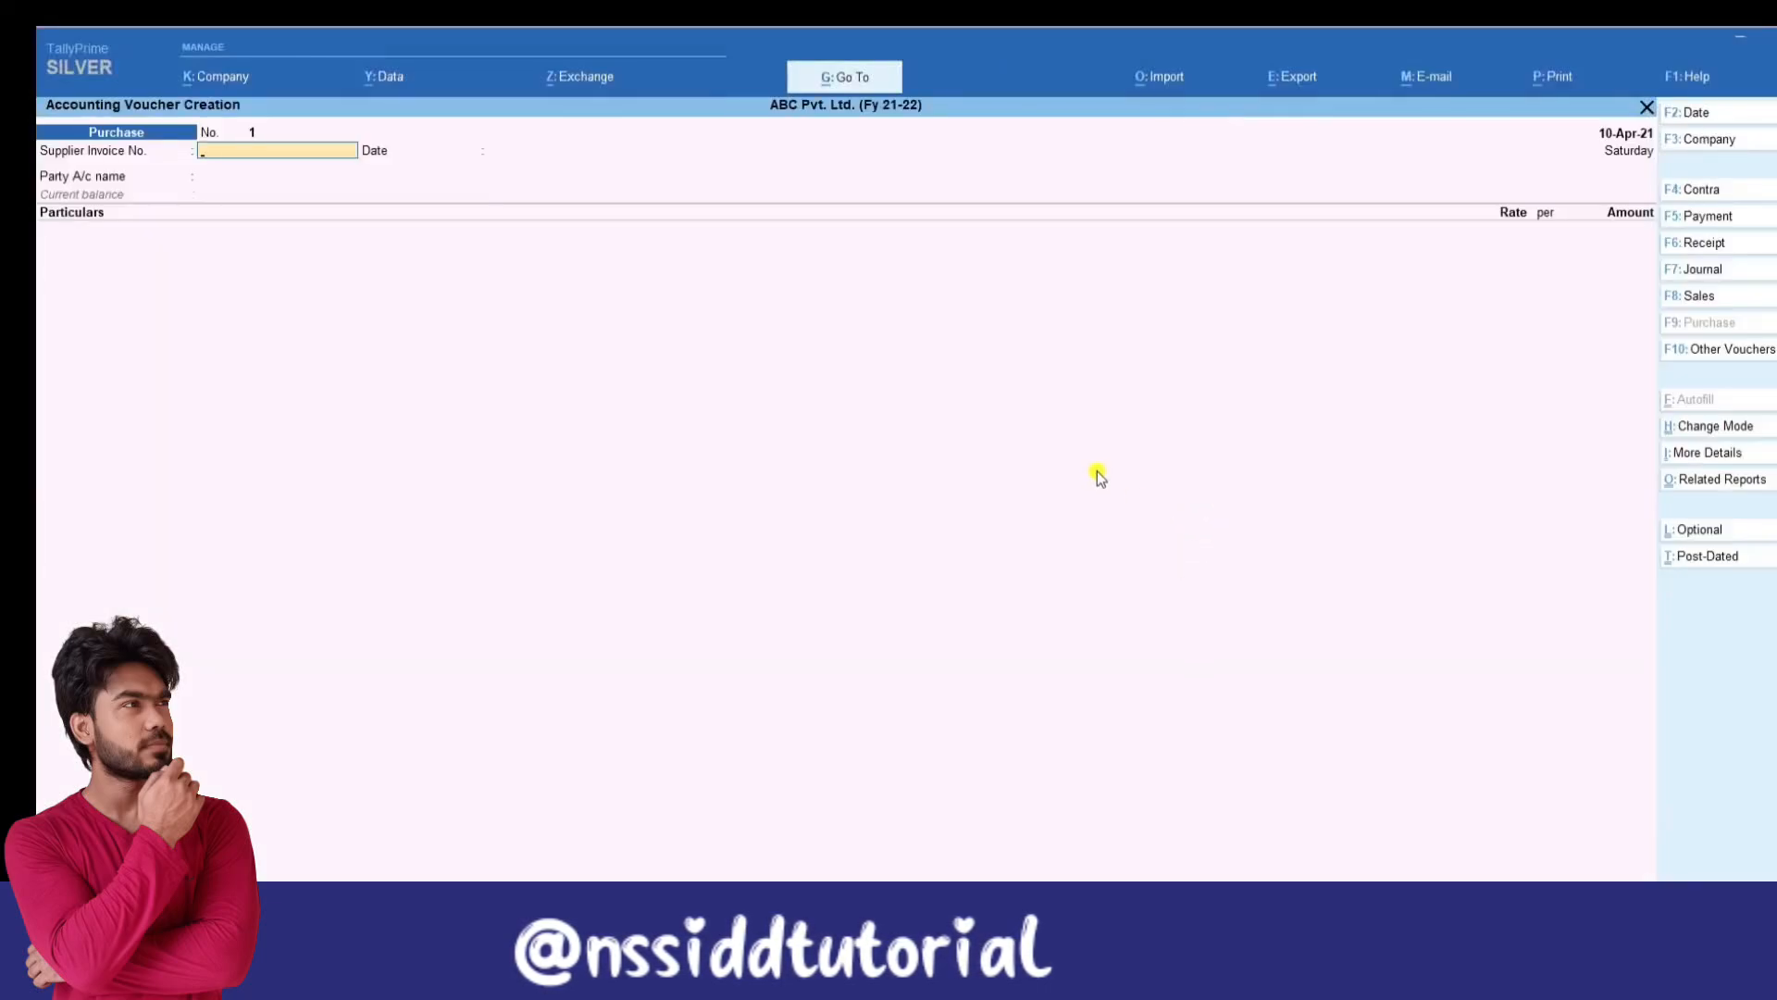
pyautogui.press('F4')
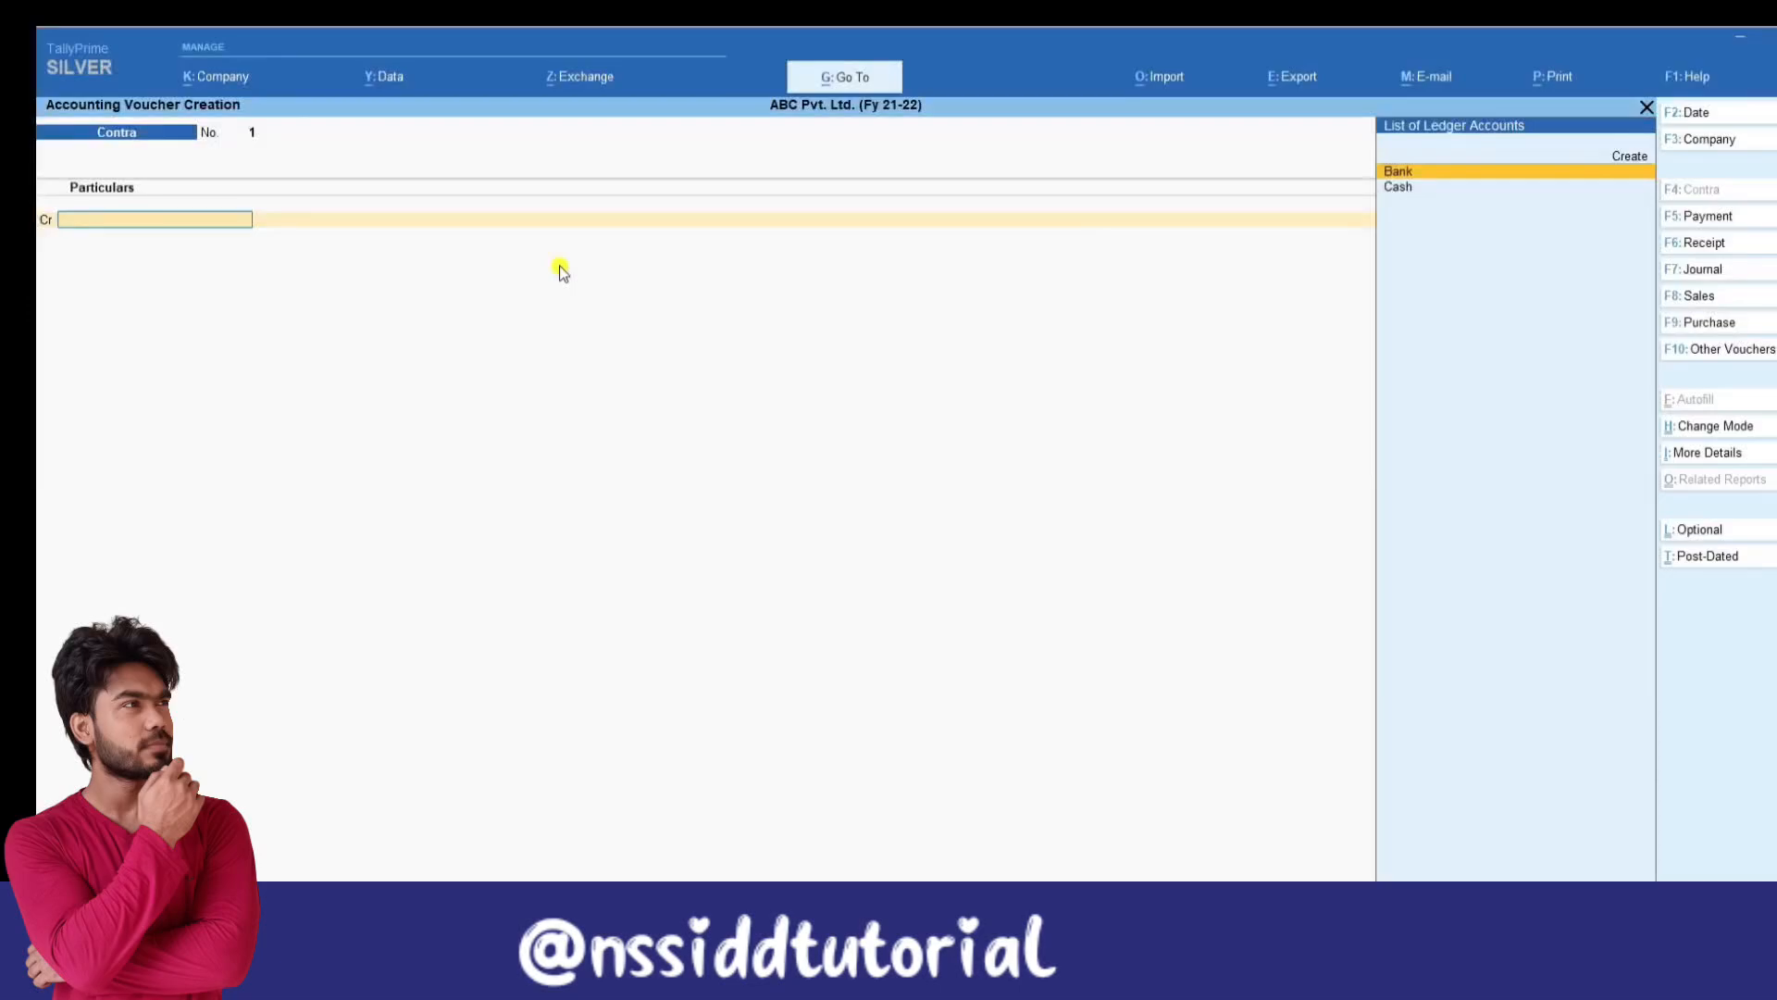
pyautogui.press('F5')
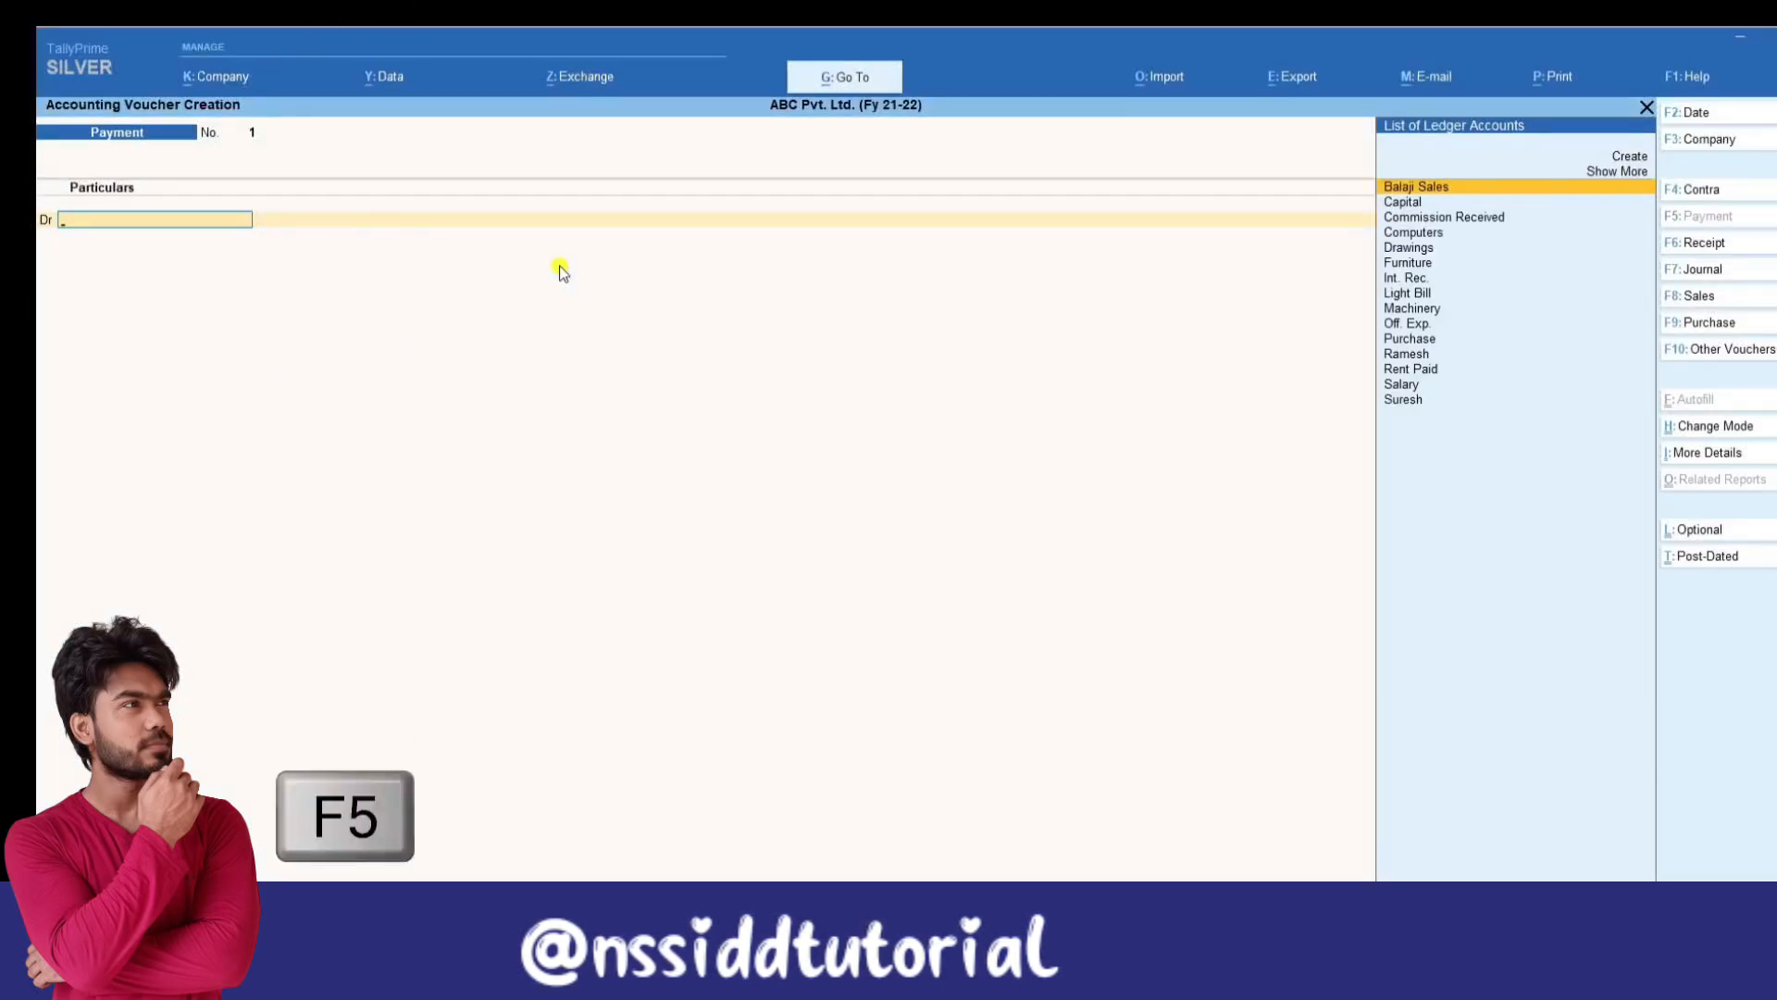
pyautogui.press('F6')
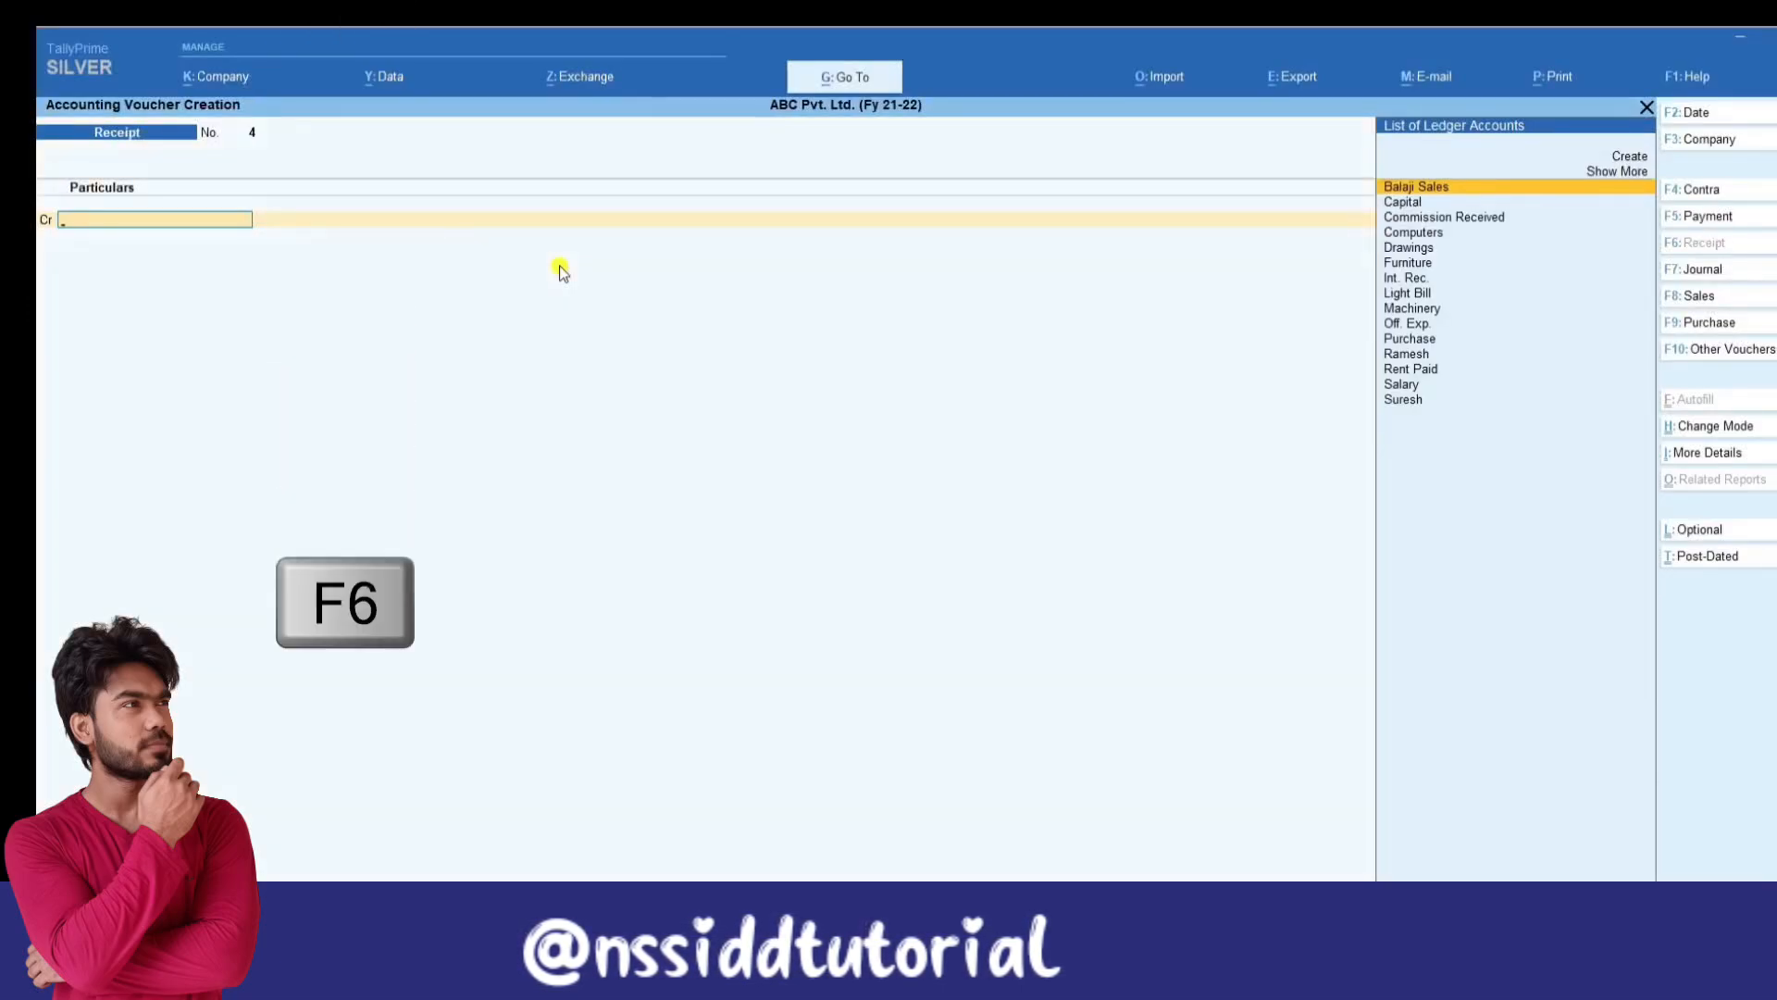
pyautogui.press('F7')
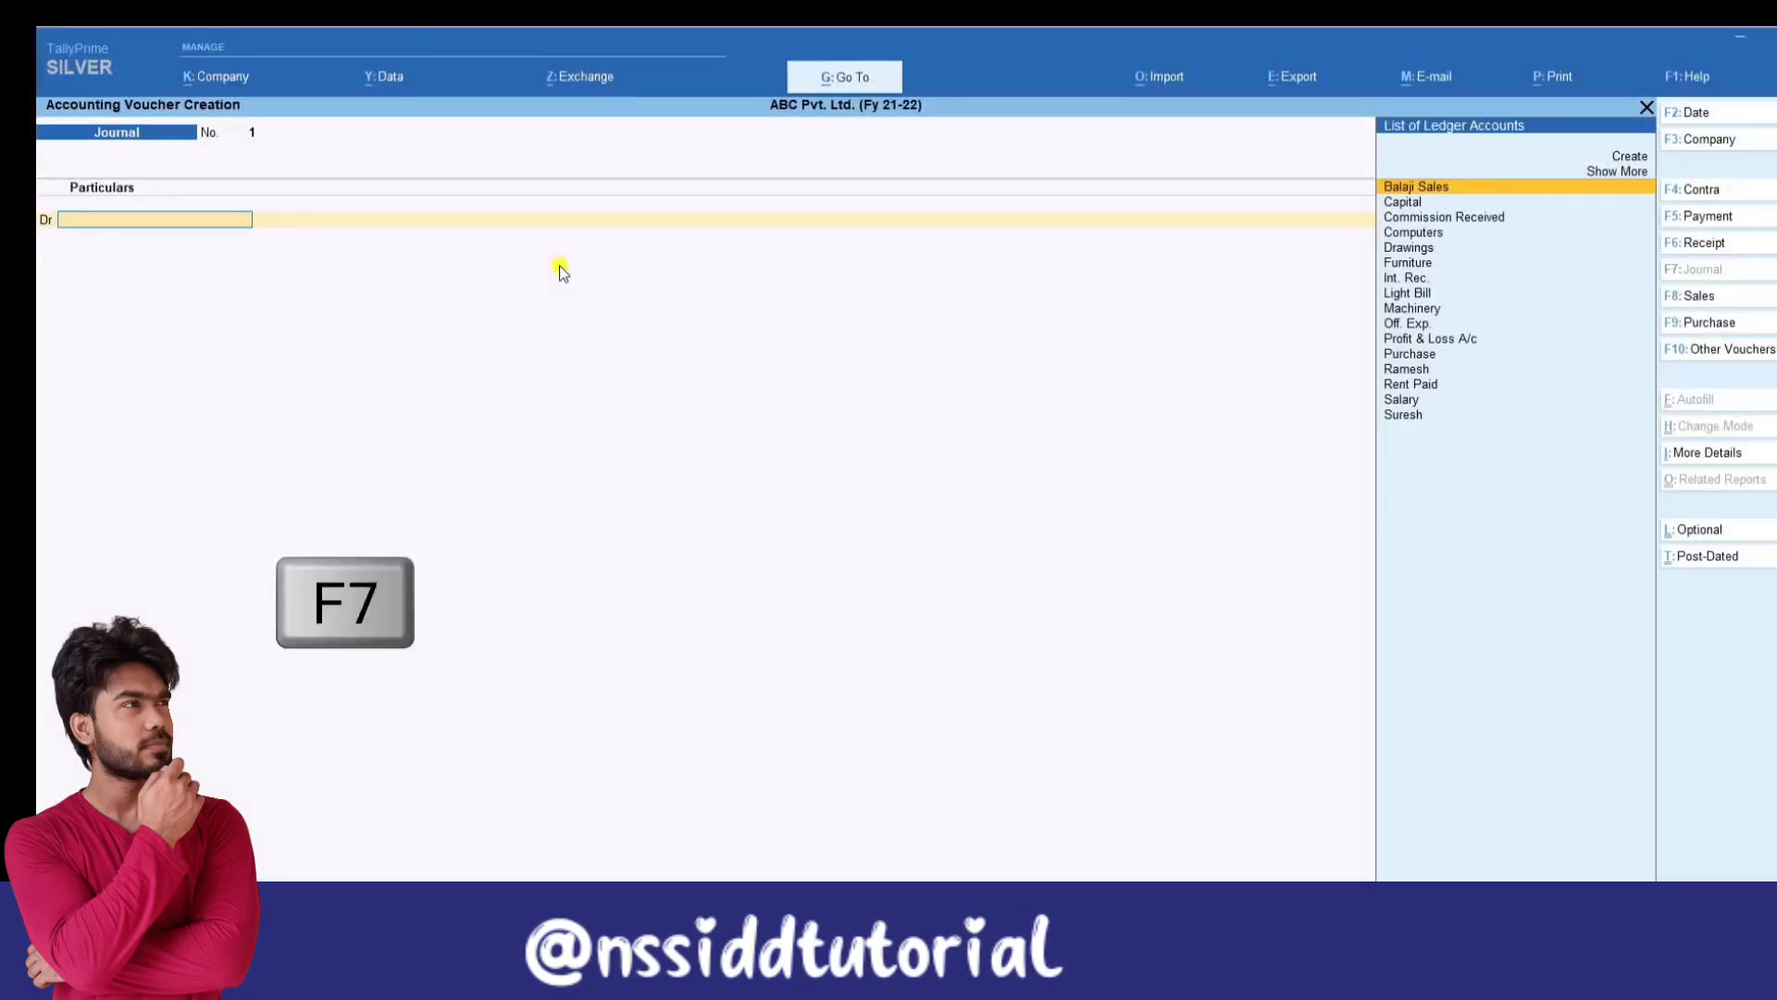
pyautogui.press('F8')
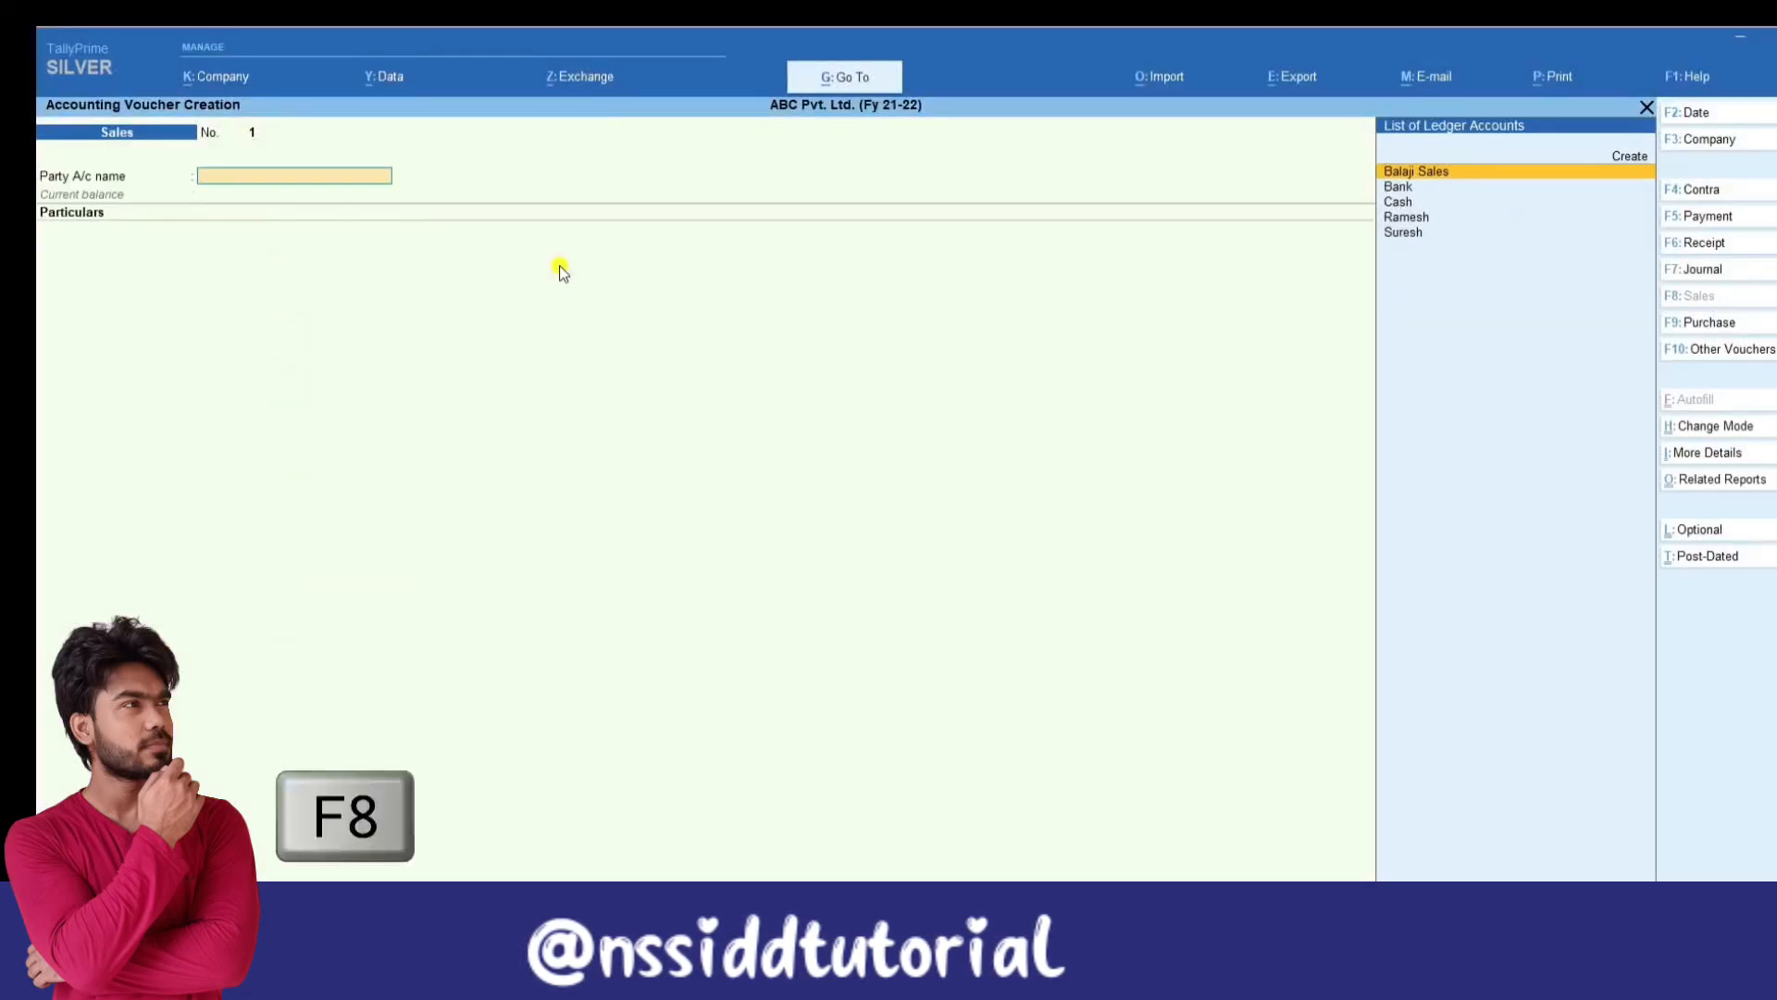
pyautogui.click(1757, 321)
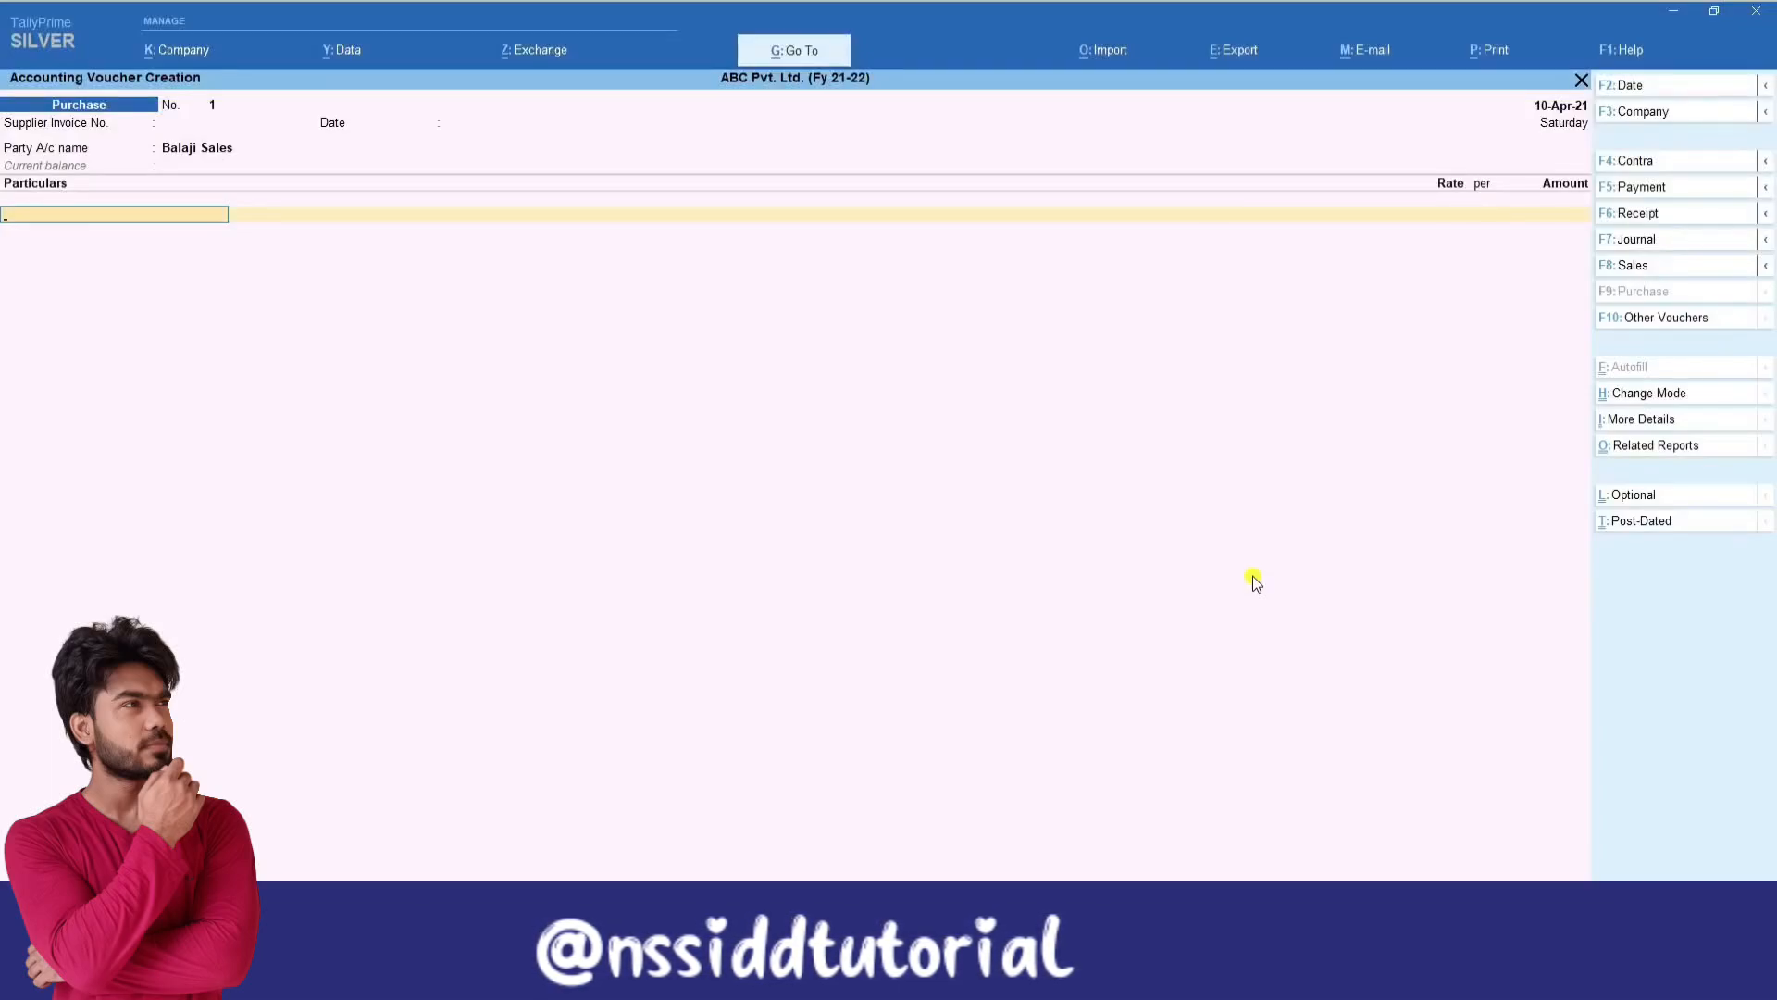
# Step: View the list of other voucher types including the inactive ones, and return to the purchase voucher
pyautogui.click(1673, 323)
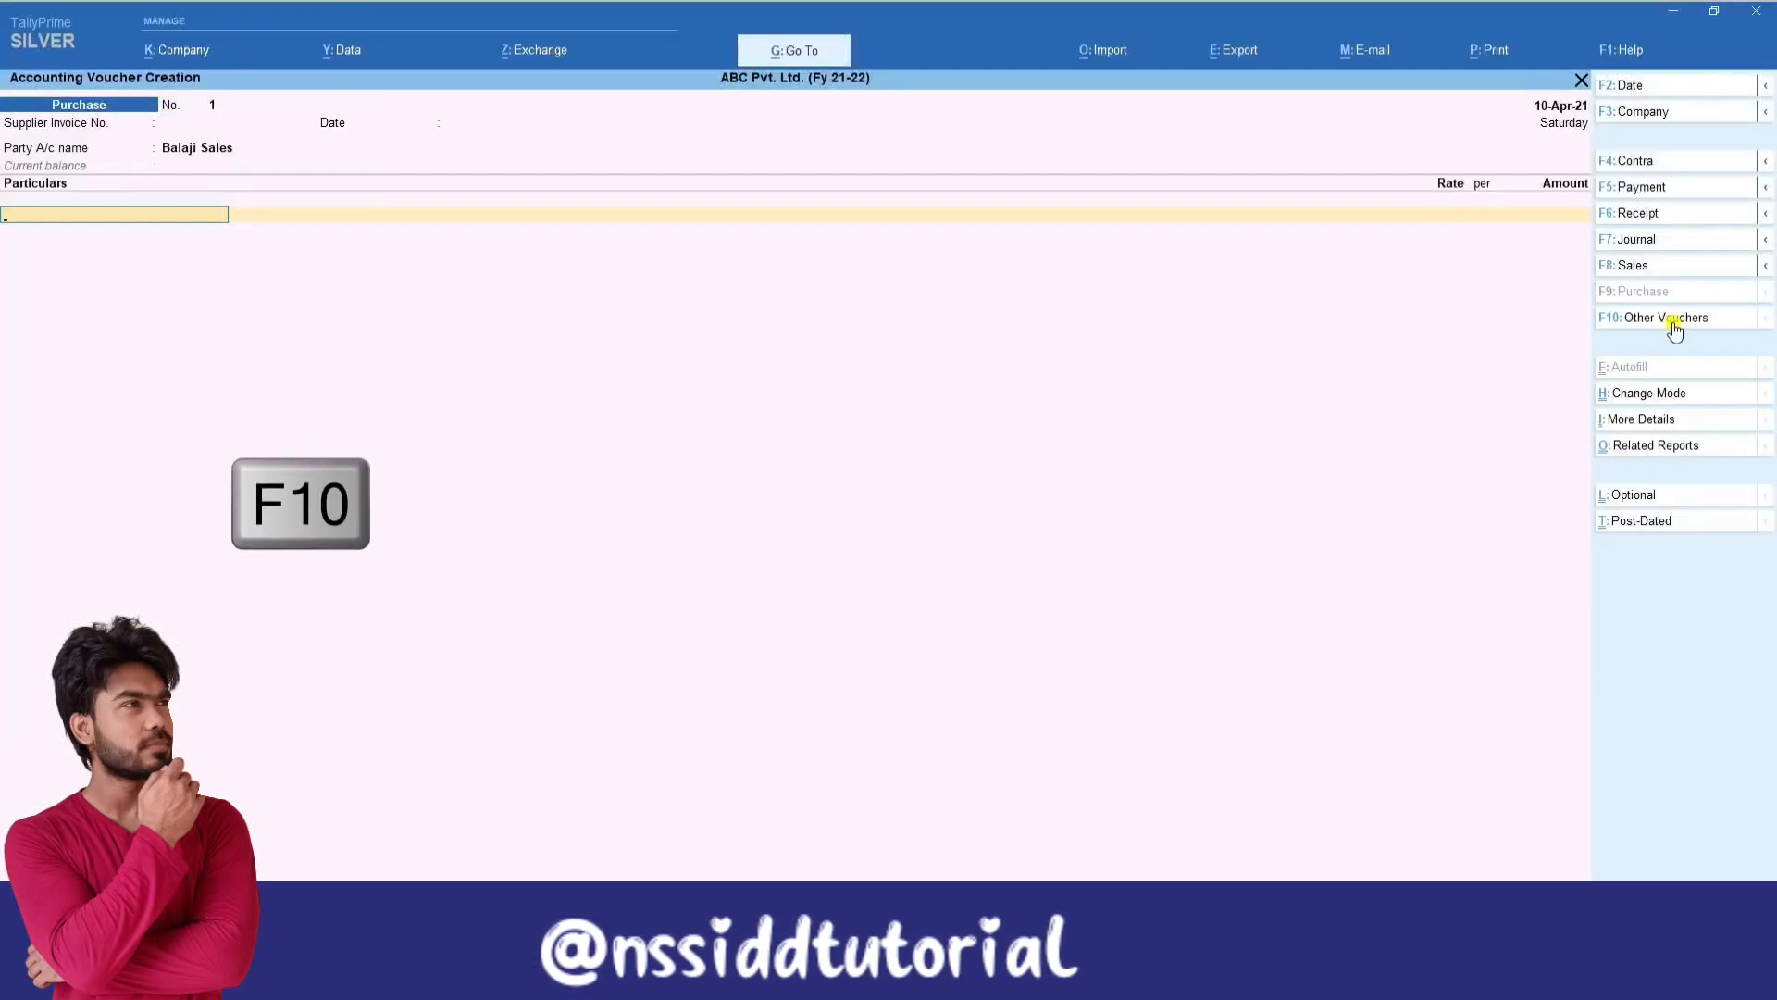
pyautogui.click(1673, 322)
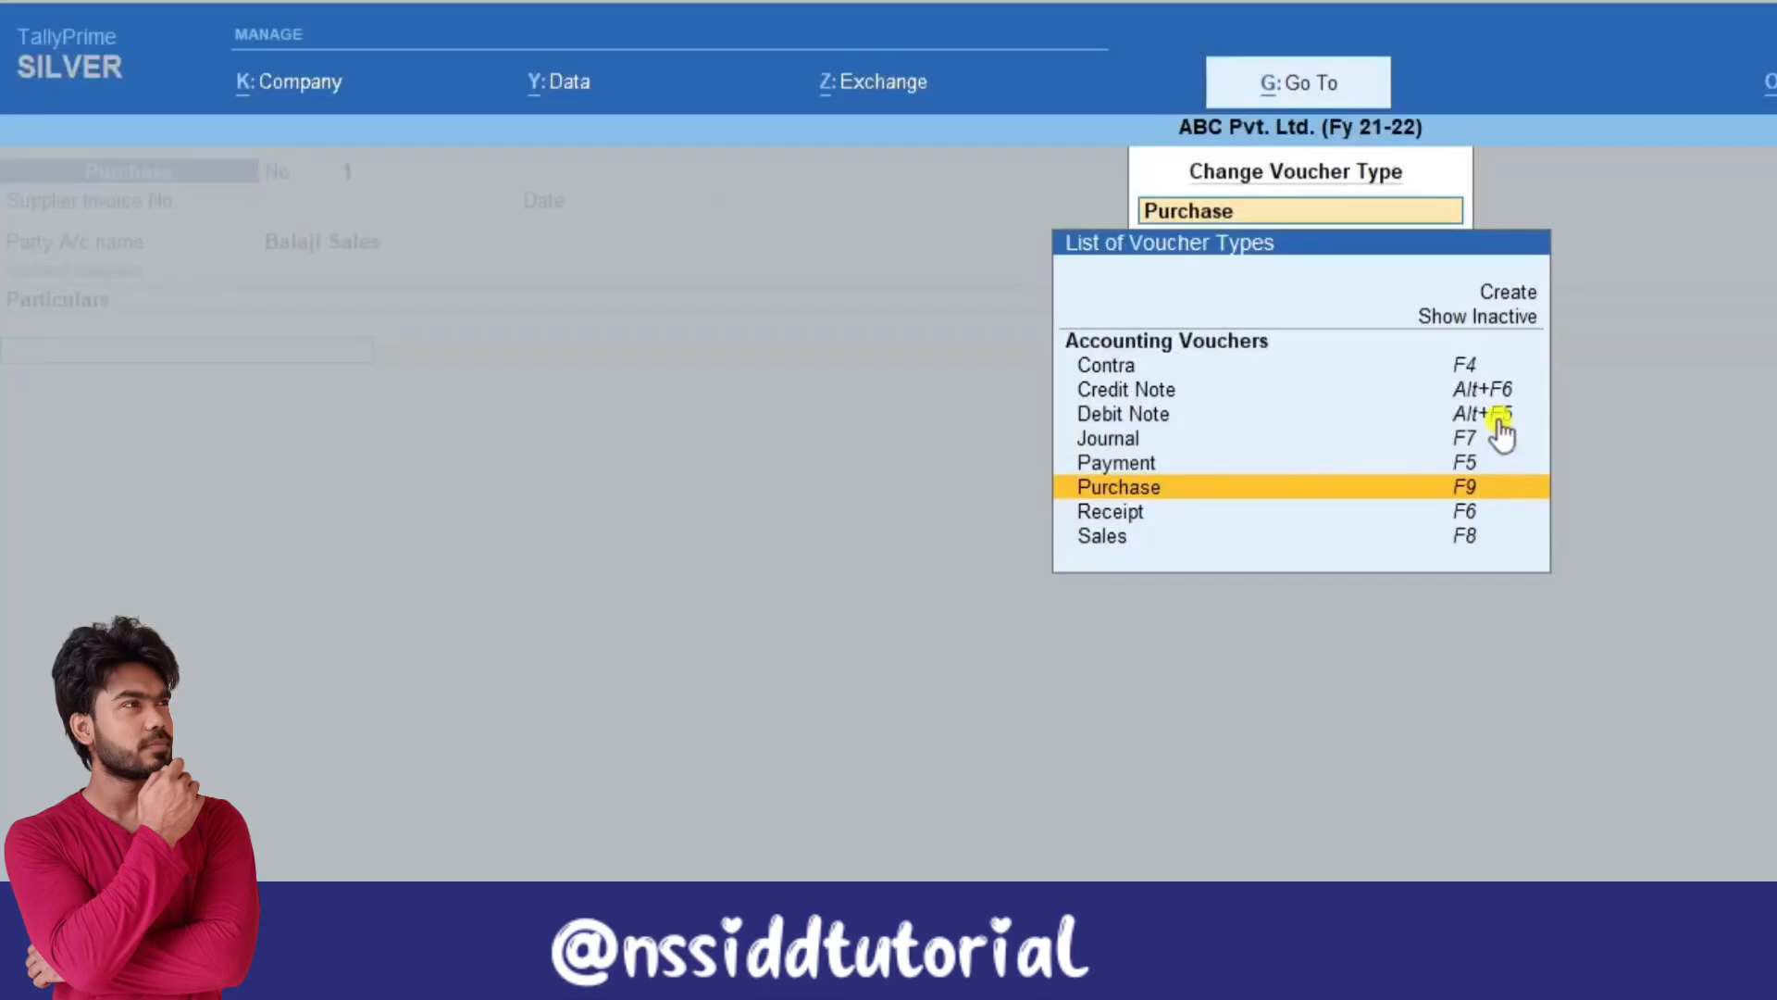
pyautogui.click(1510, 318)
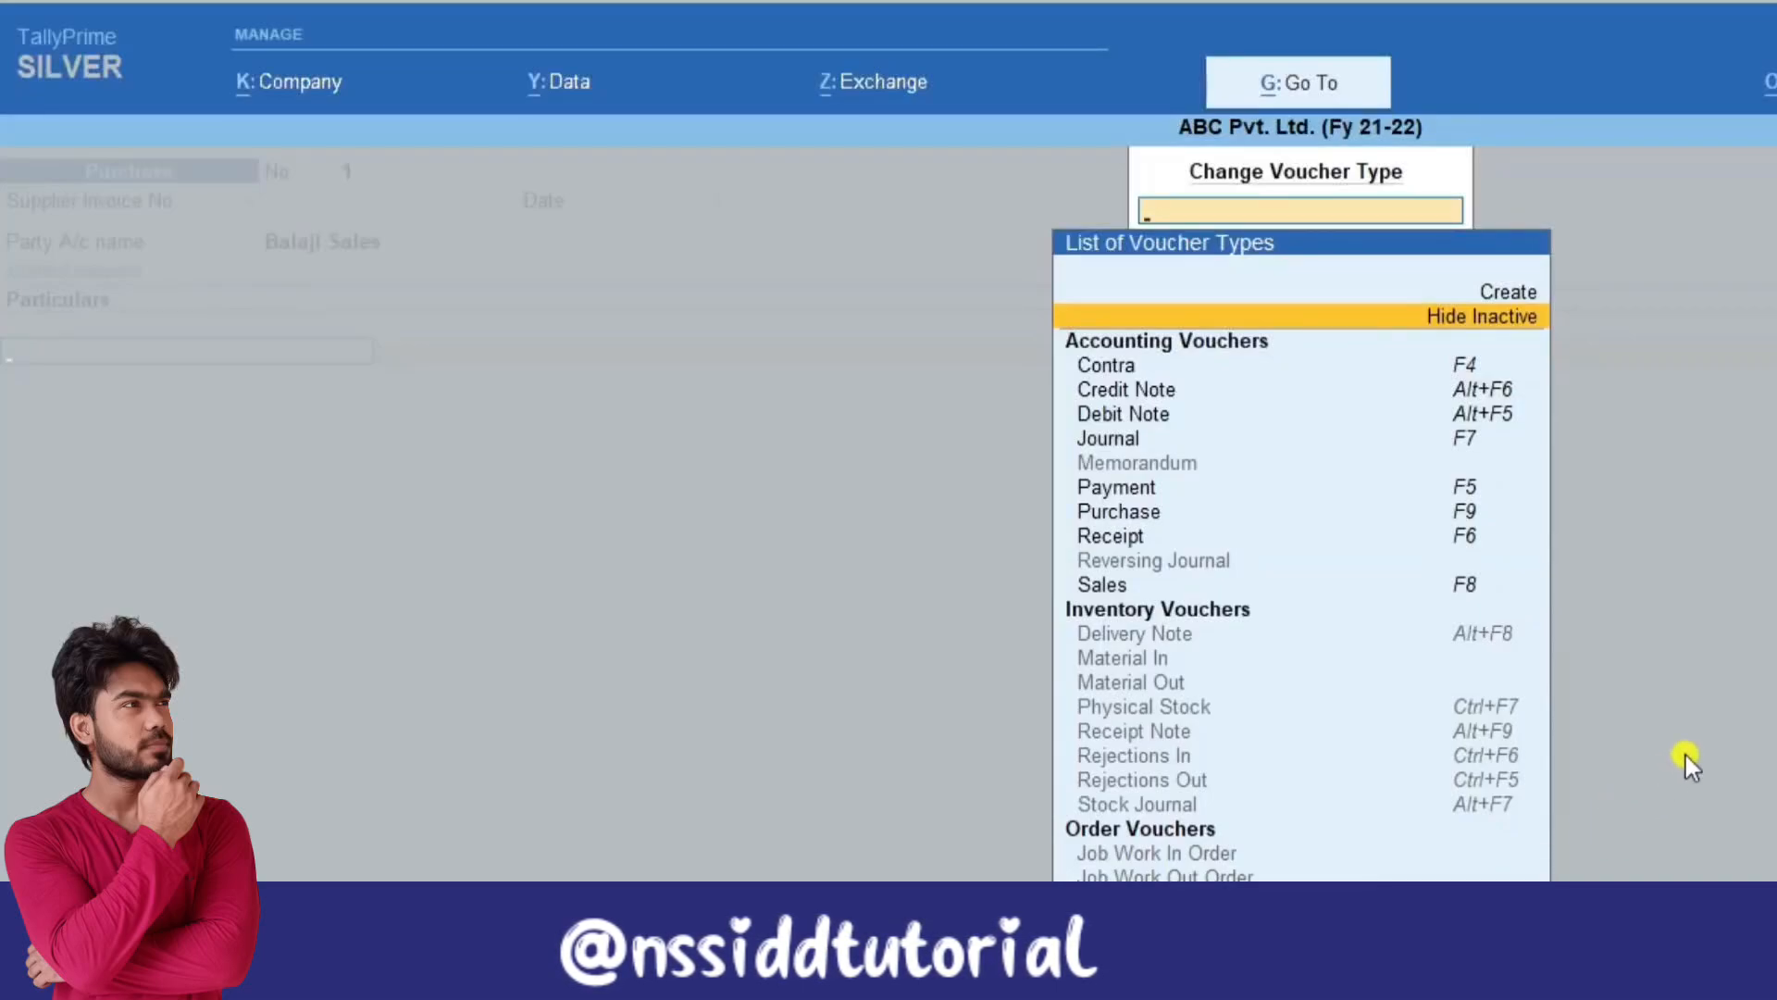
pyautogui.press('Escape')
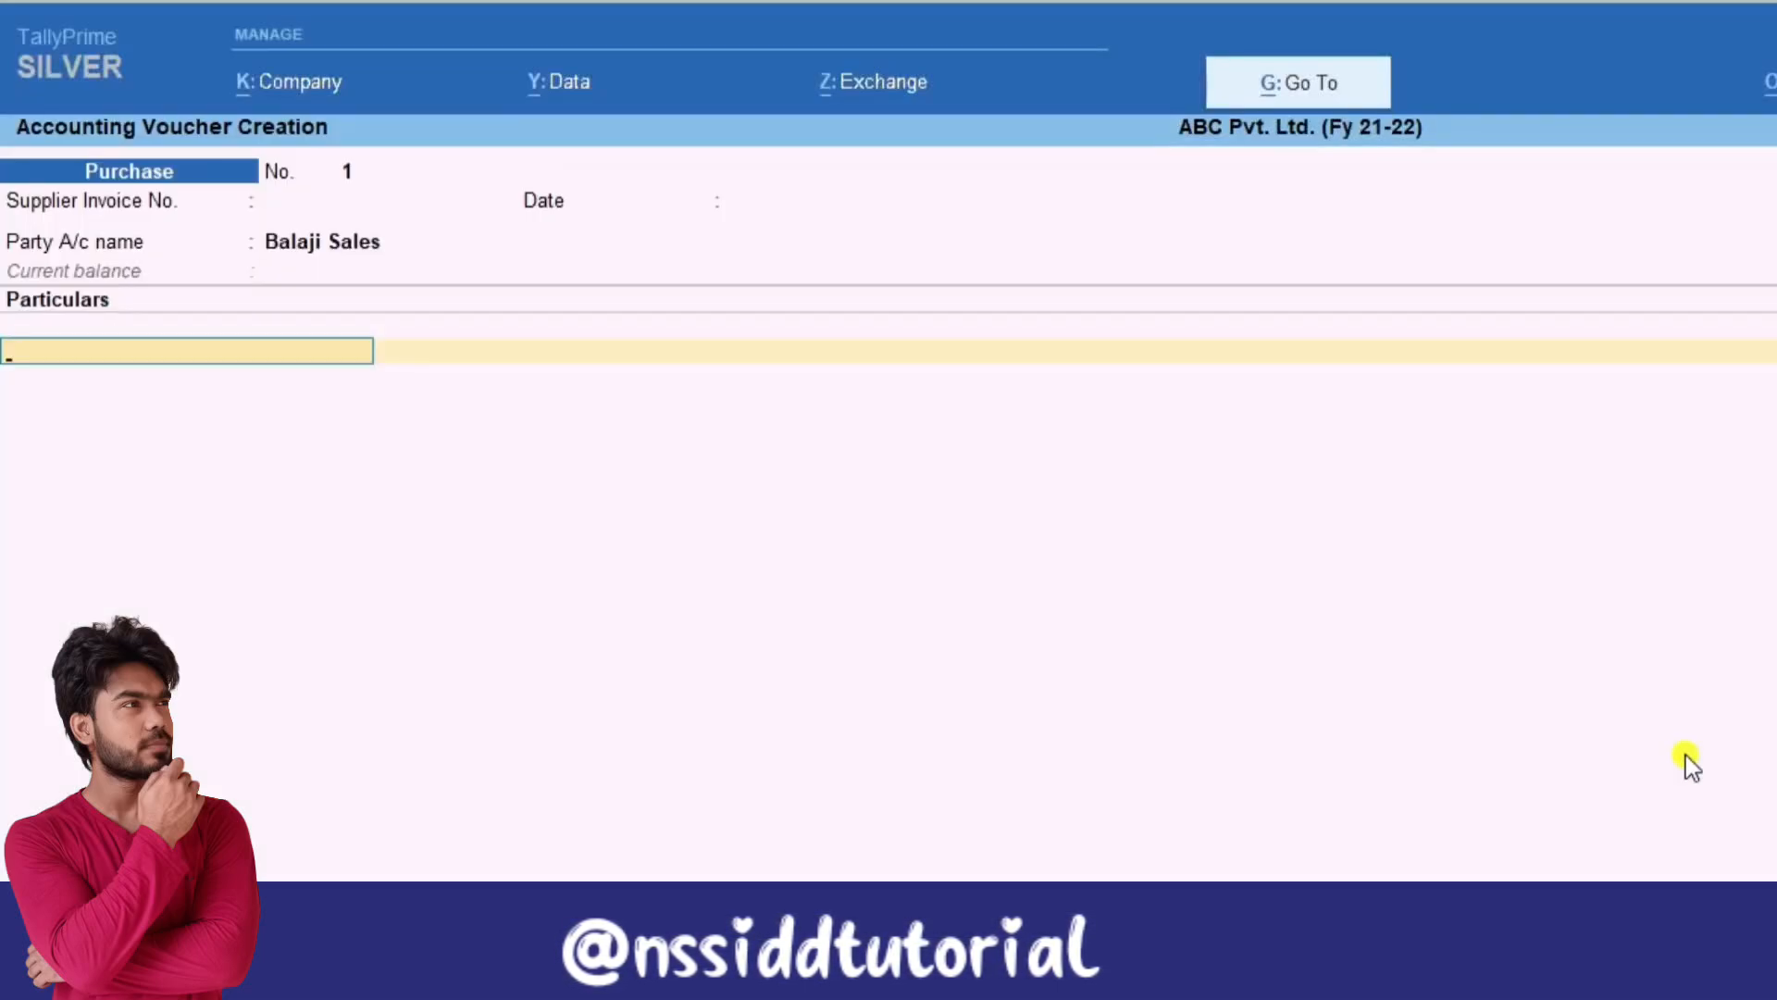
# Step: View the company features of ABC Pvt. Ltd. (Fy 21-22) and quit them without changes
pyautogui.press('F11')
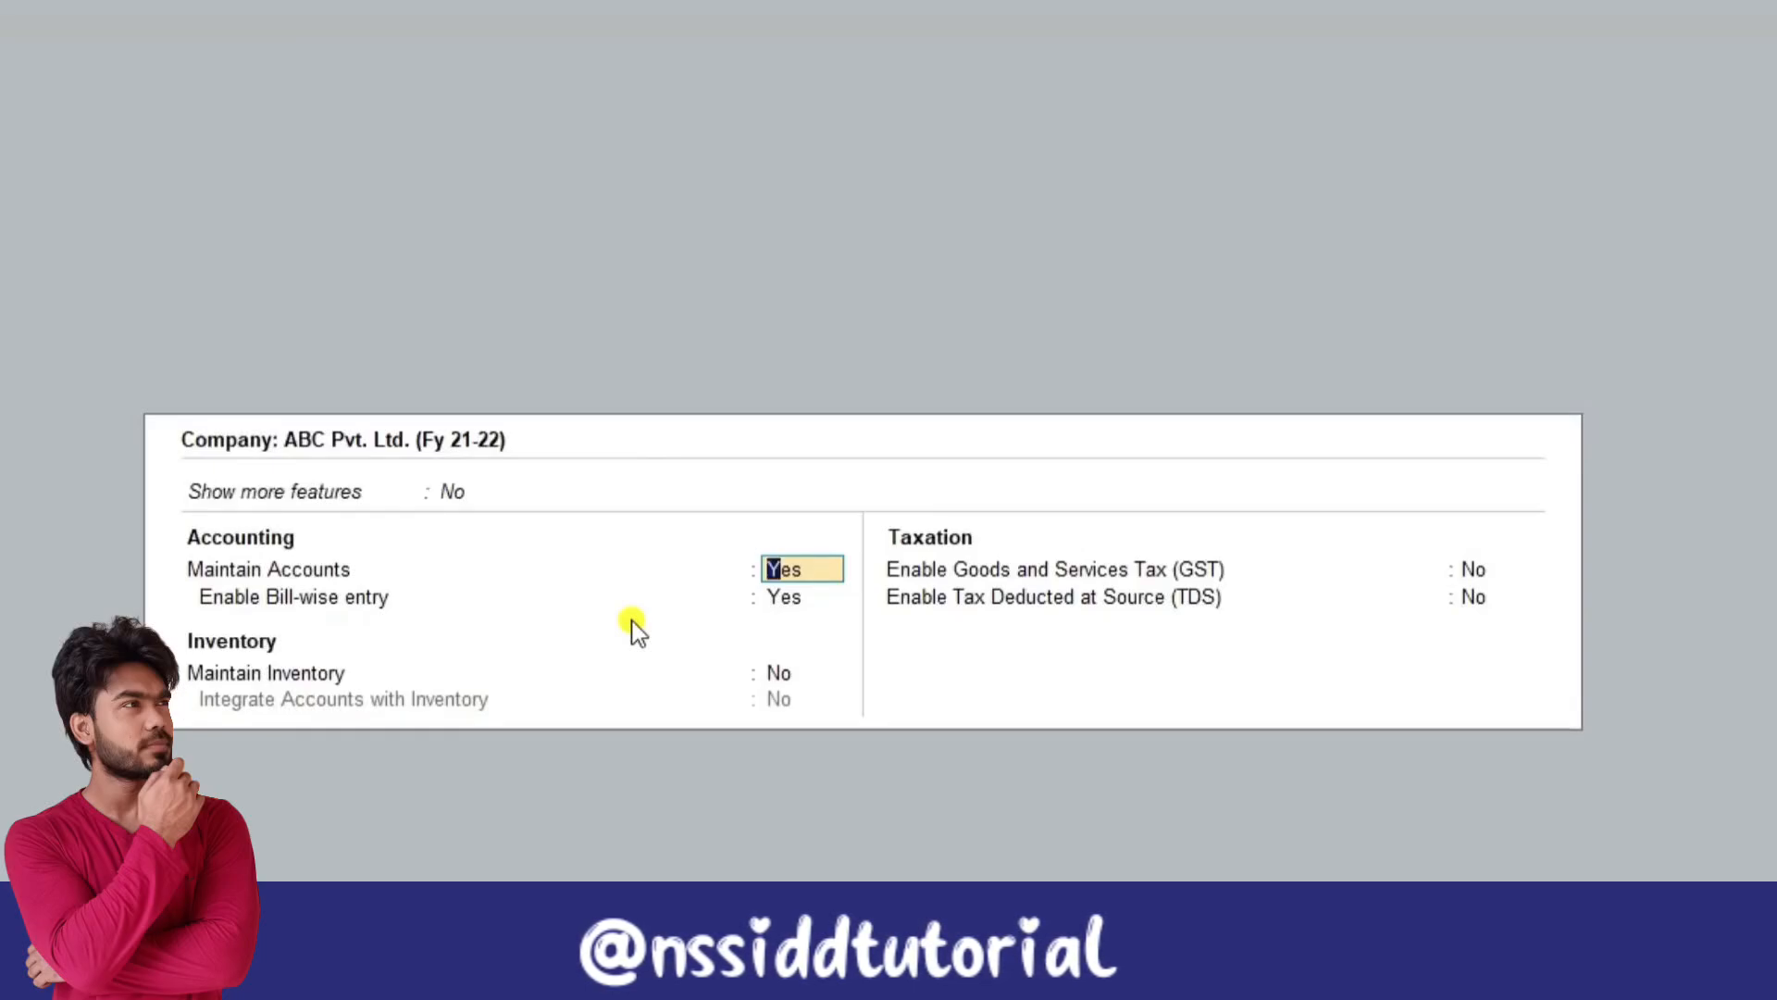
pyautogui.press('Escape')
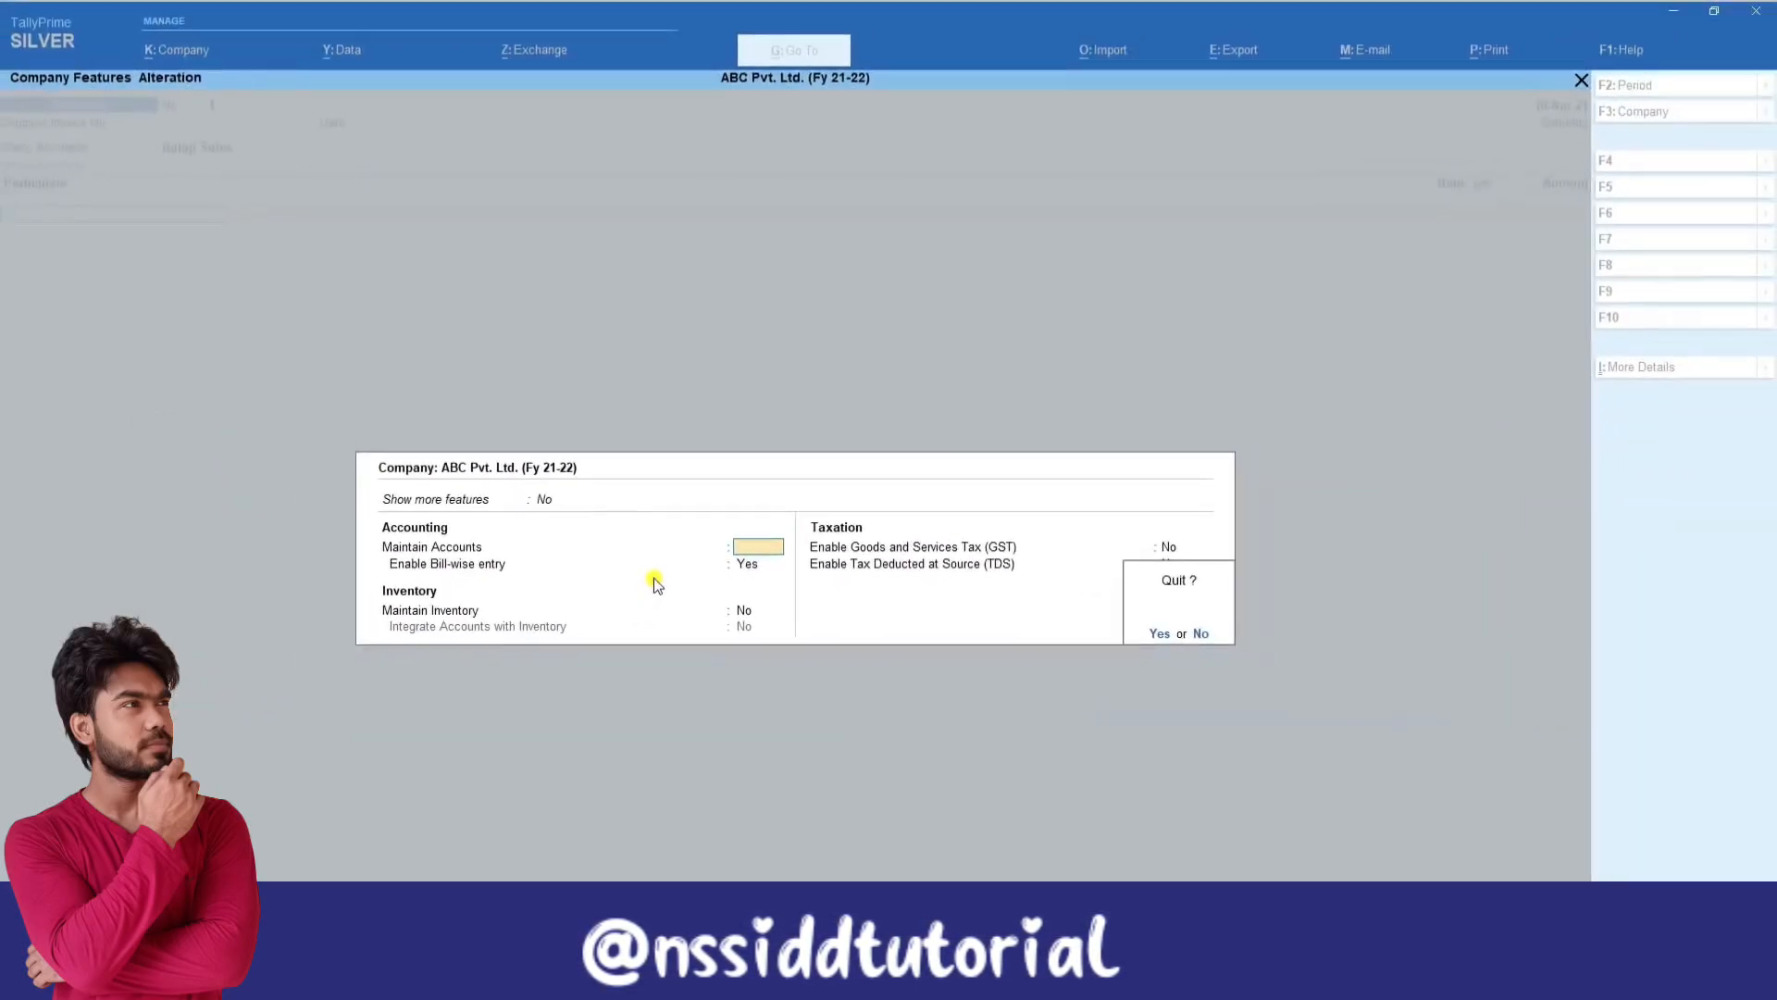
pyautogui.press('y')
# Step: View the purchase voucher's configuration, accept it as it is, and leave voucher creation
pyautogui.press('F12')
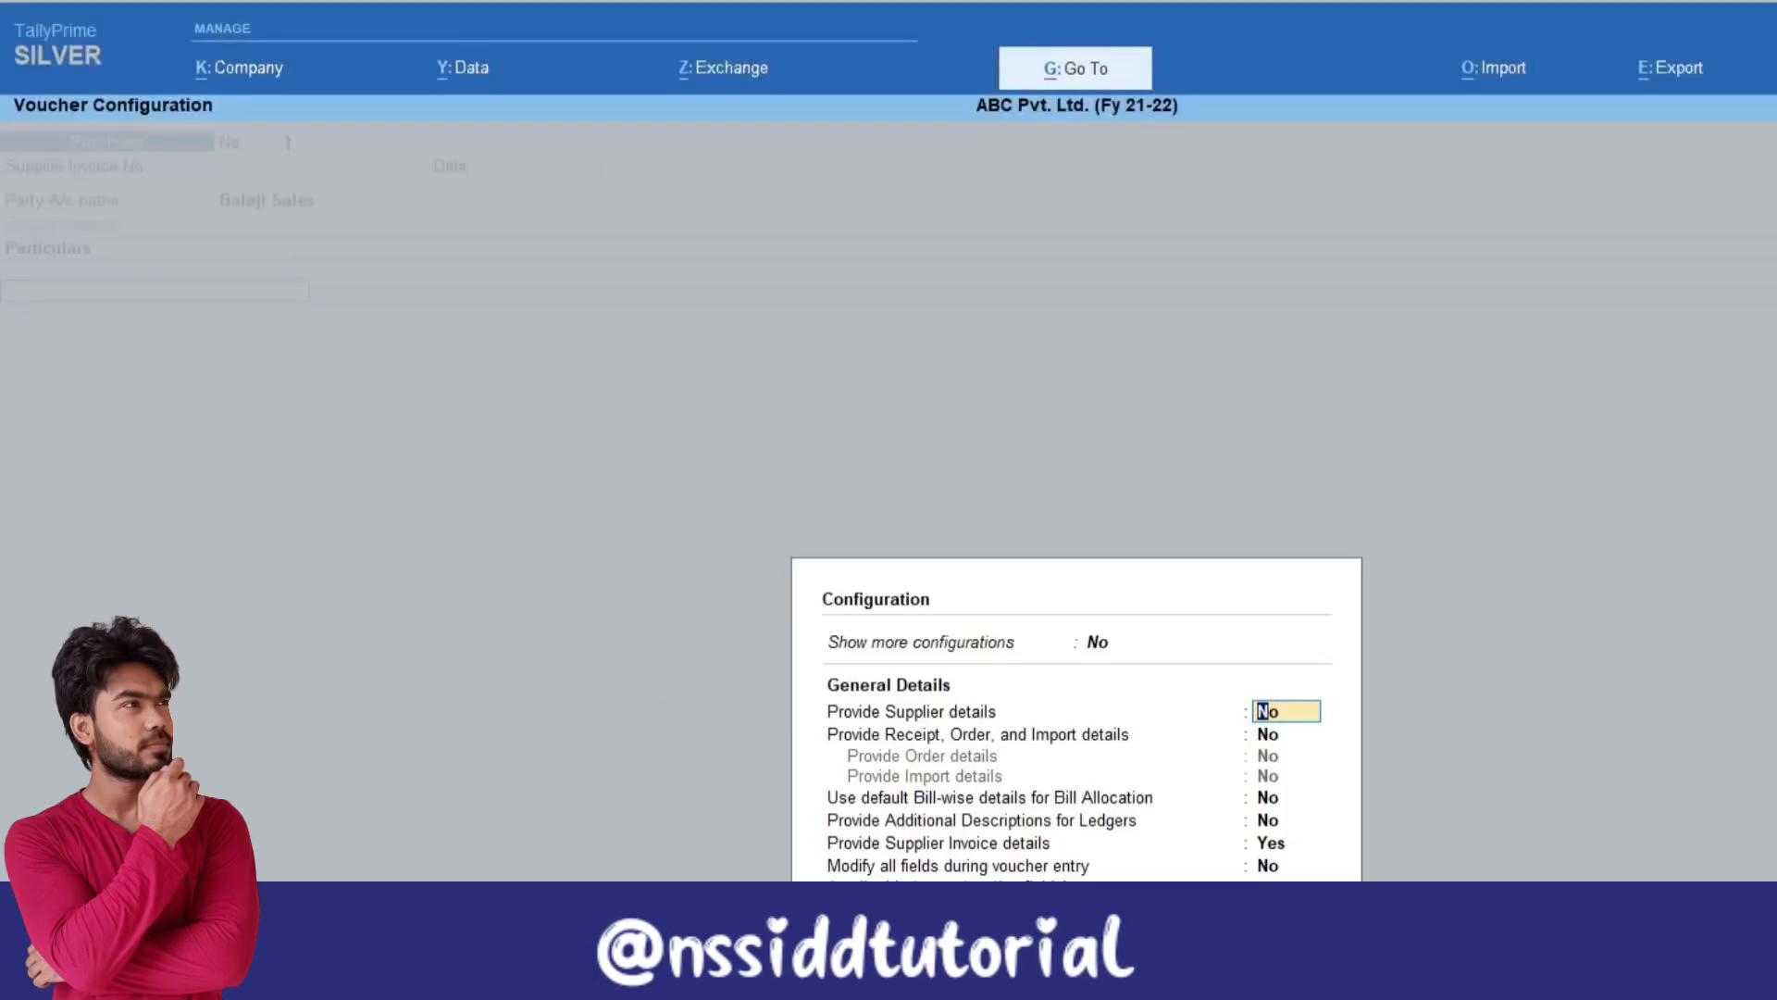
pyautogui.hotkey('ctrl', 'a')
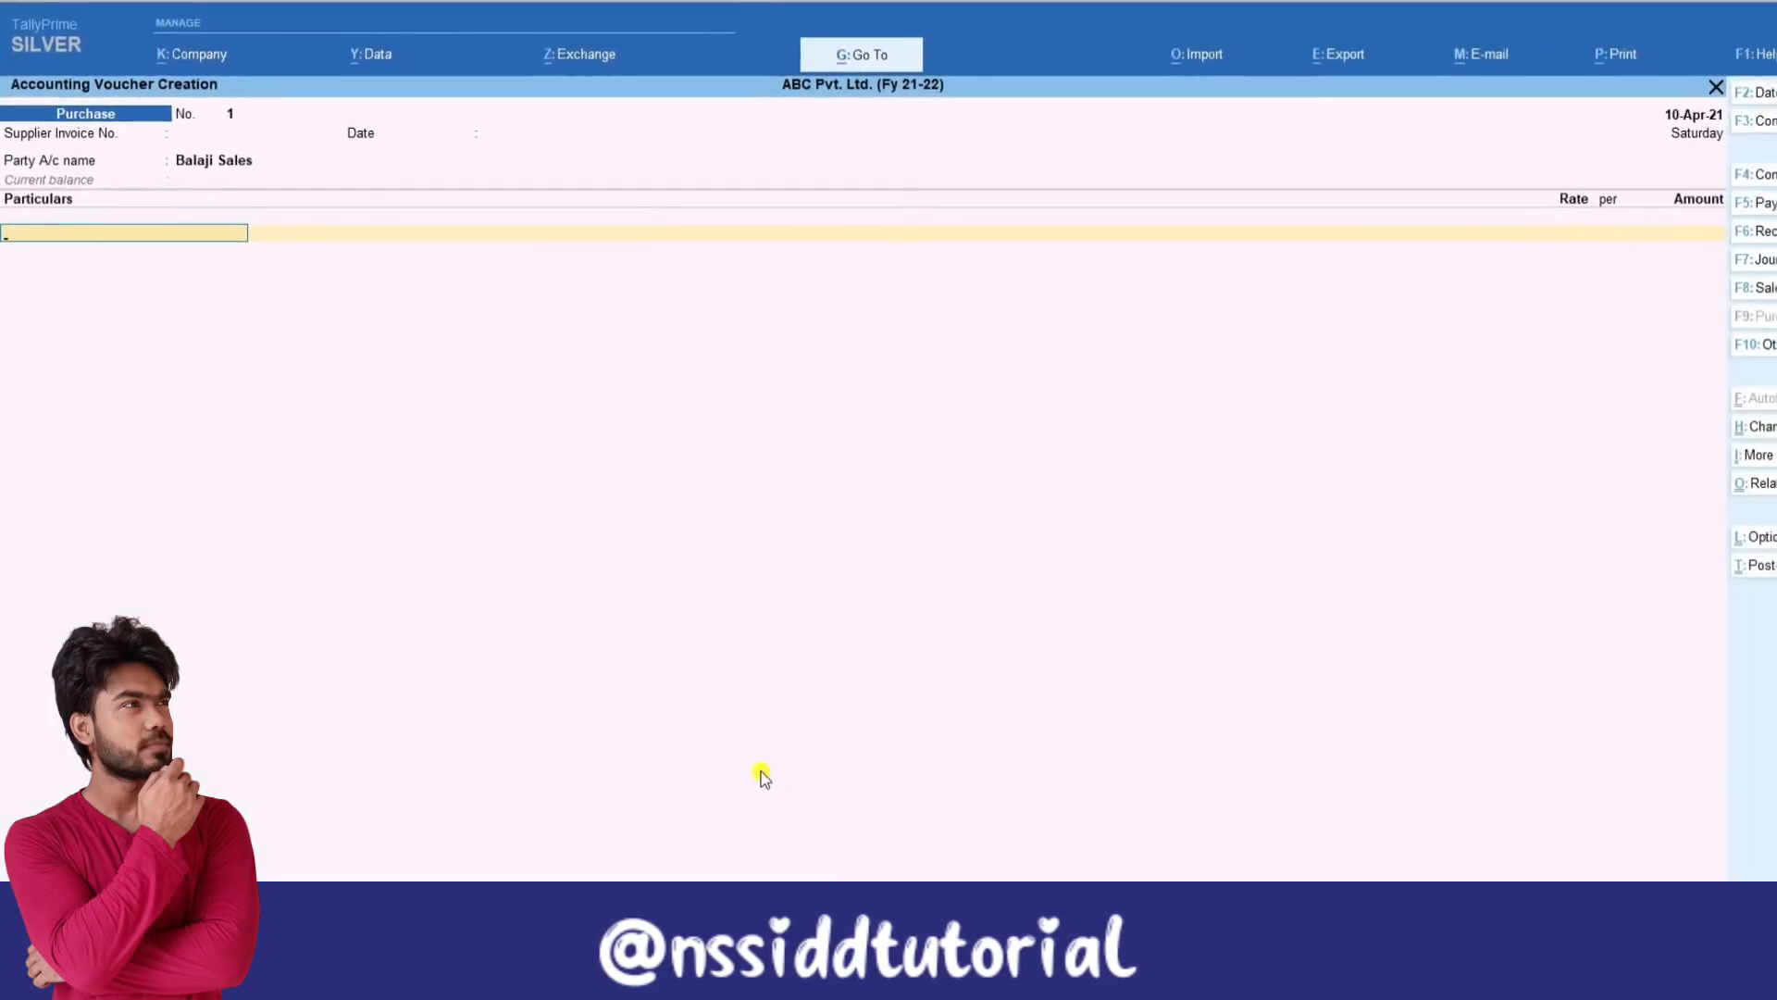
pyautogui.press('Escape')
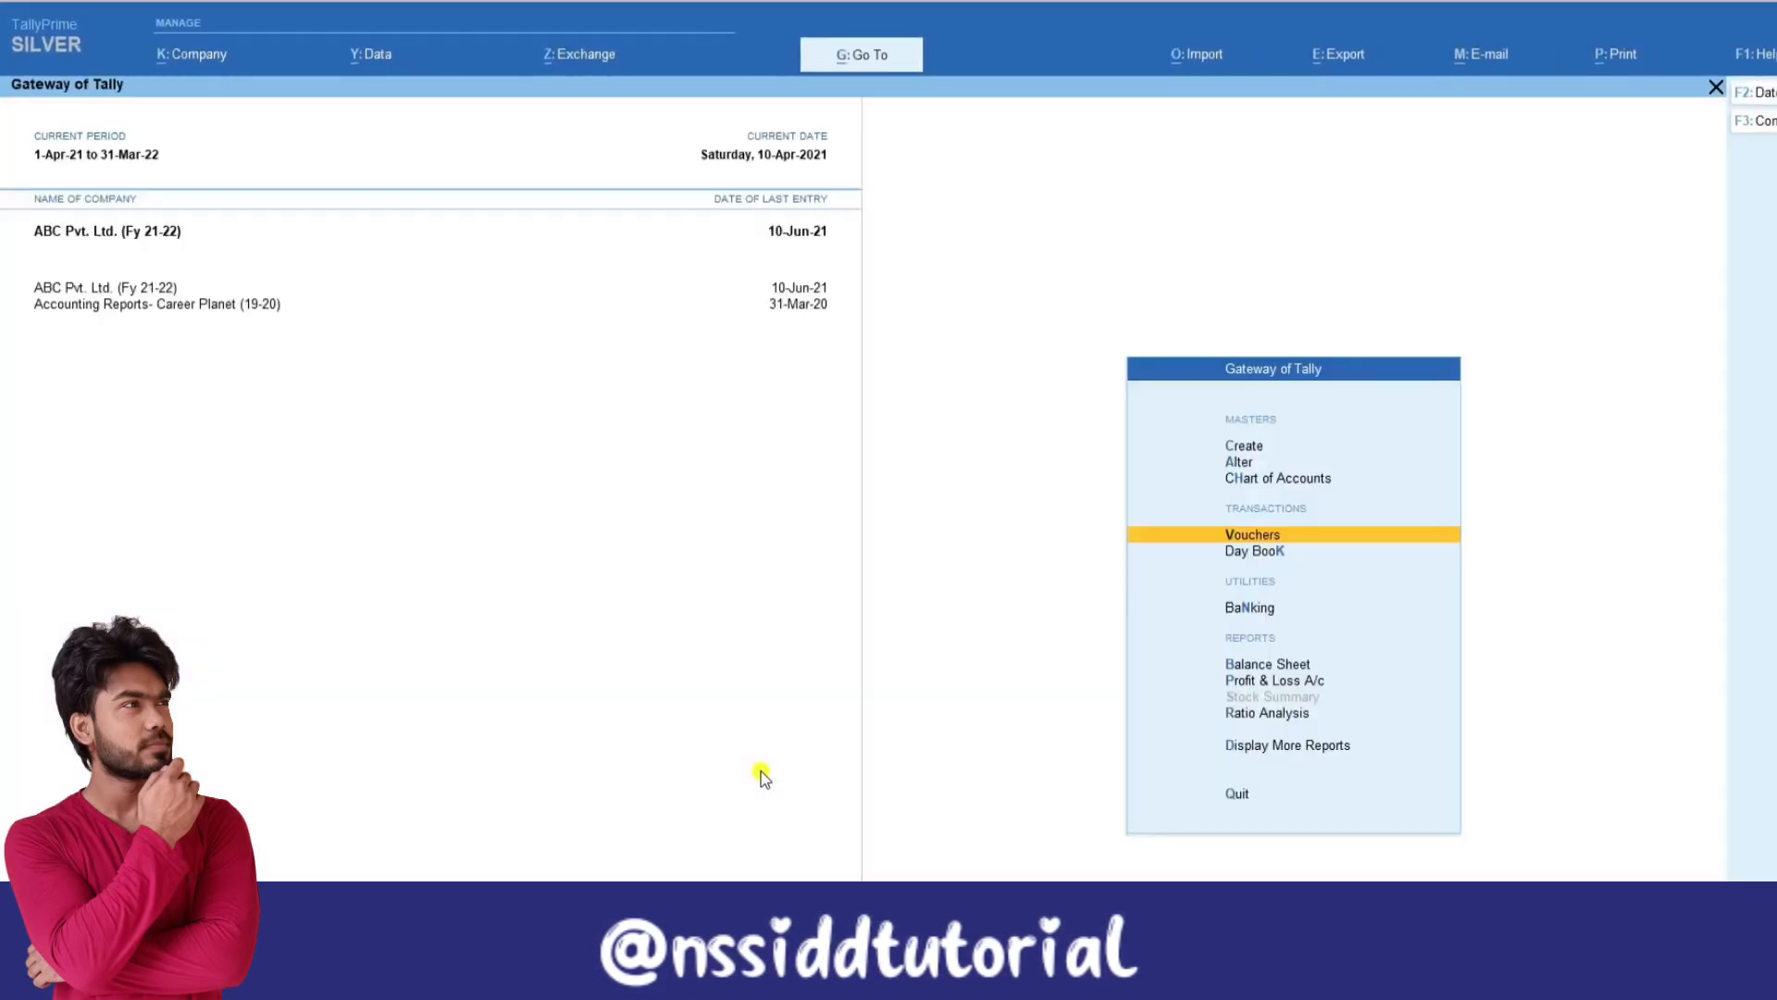
# Step: Open the Balance Sheet report and view its configuration options
pyautogui.click(1254, 661)
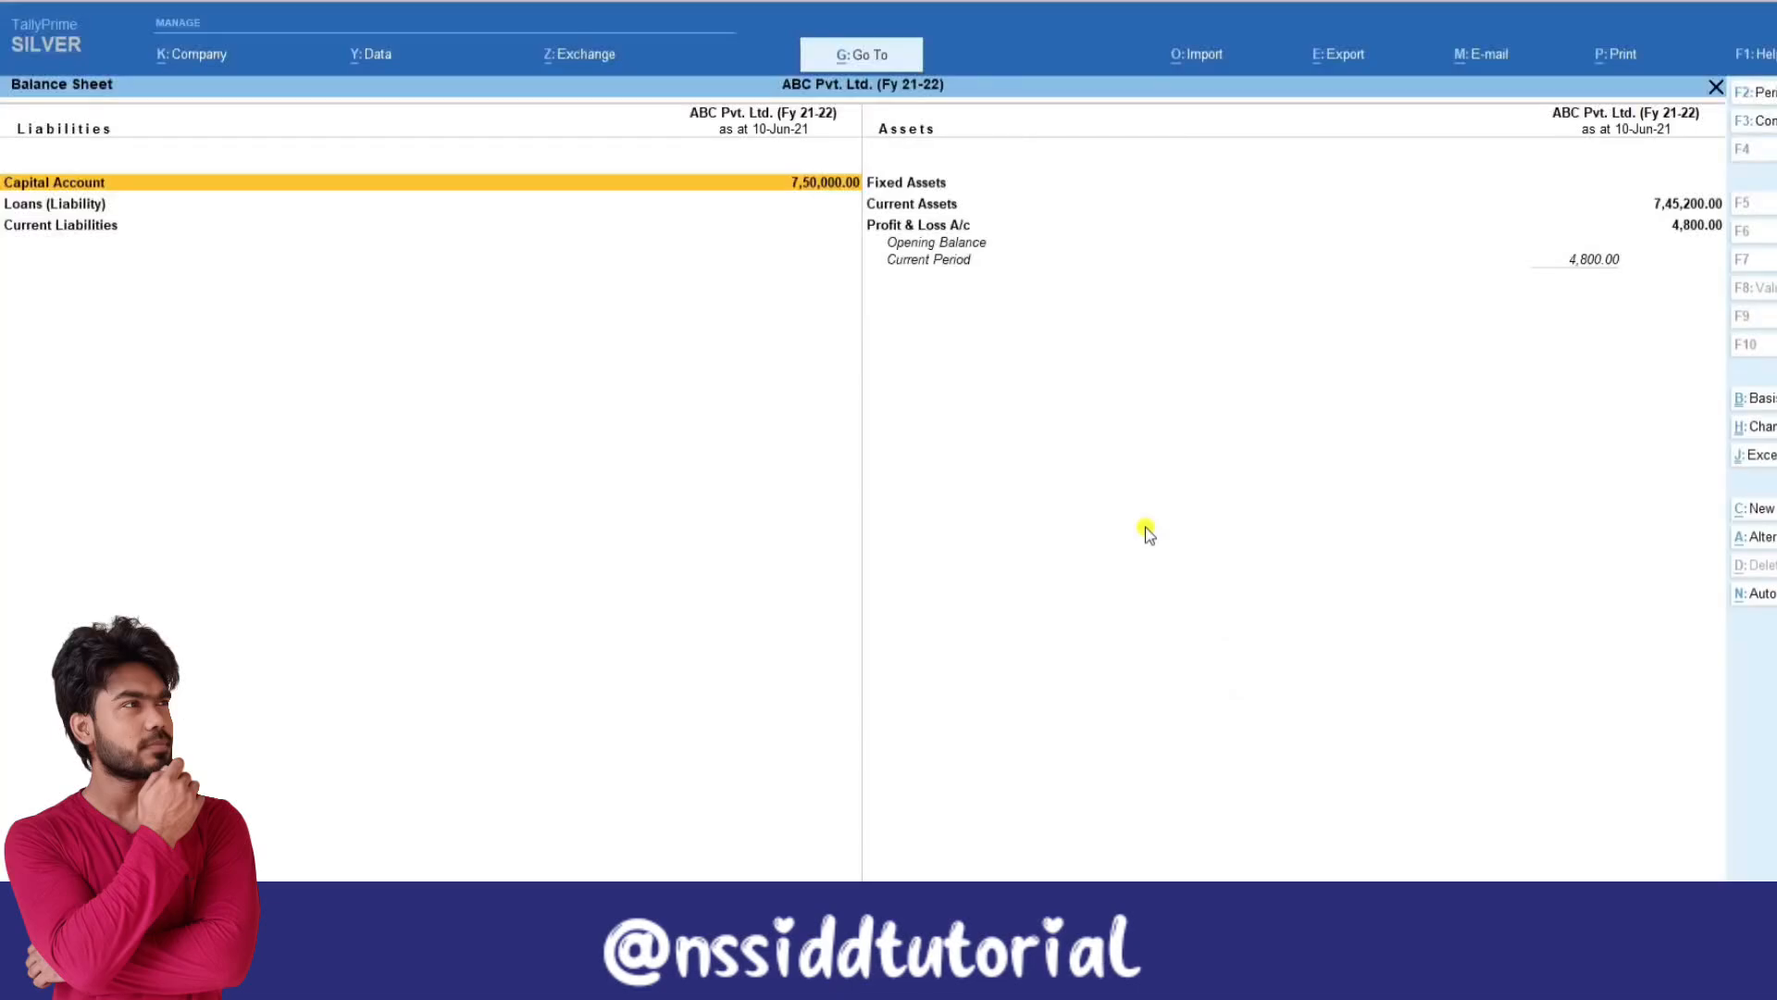
pyautogui.press('F12')
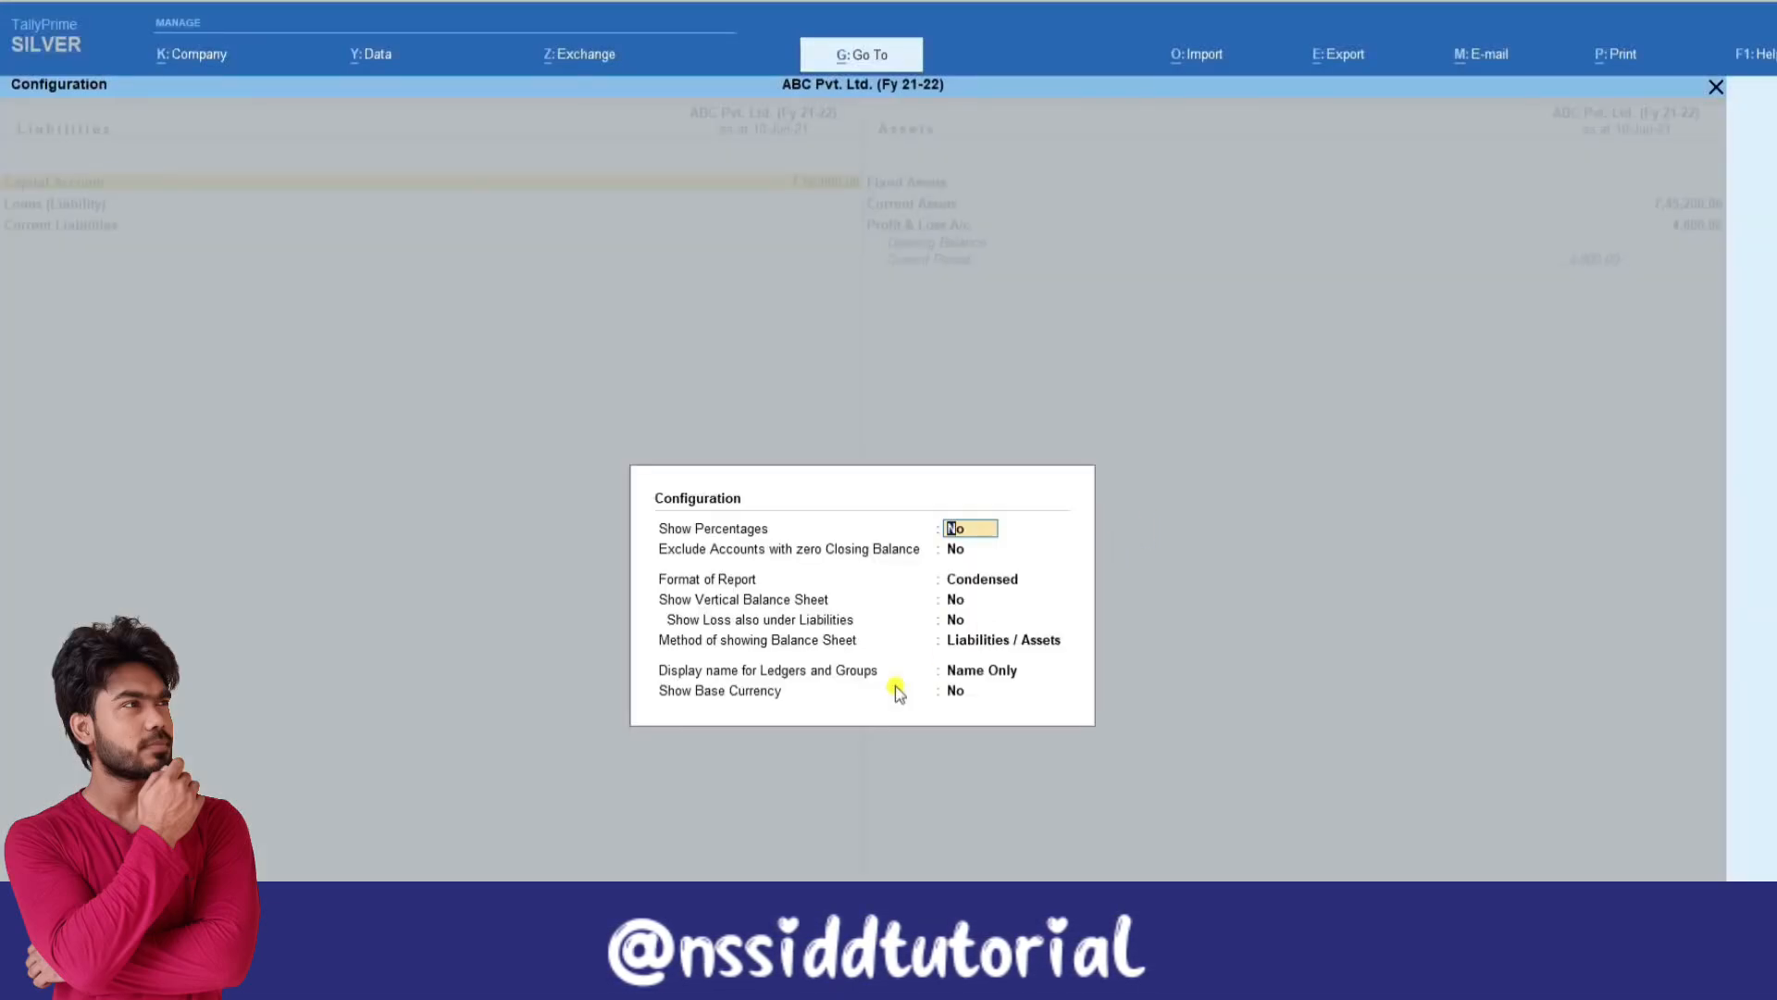
pyautogui.press('Escape')
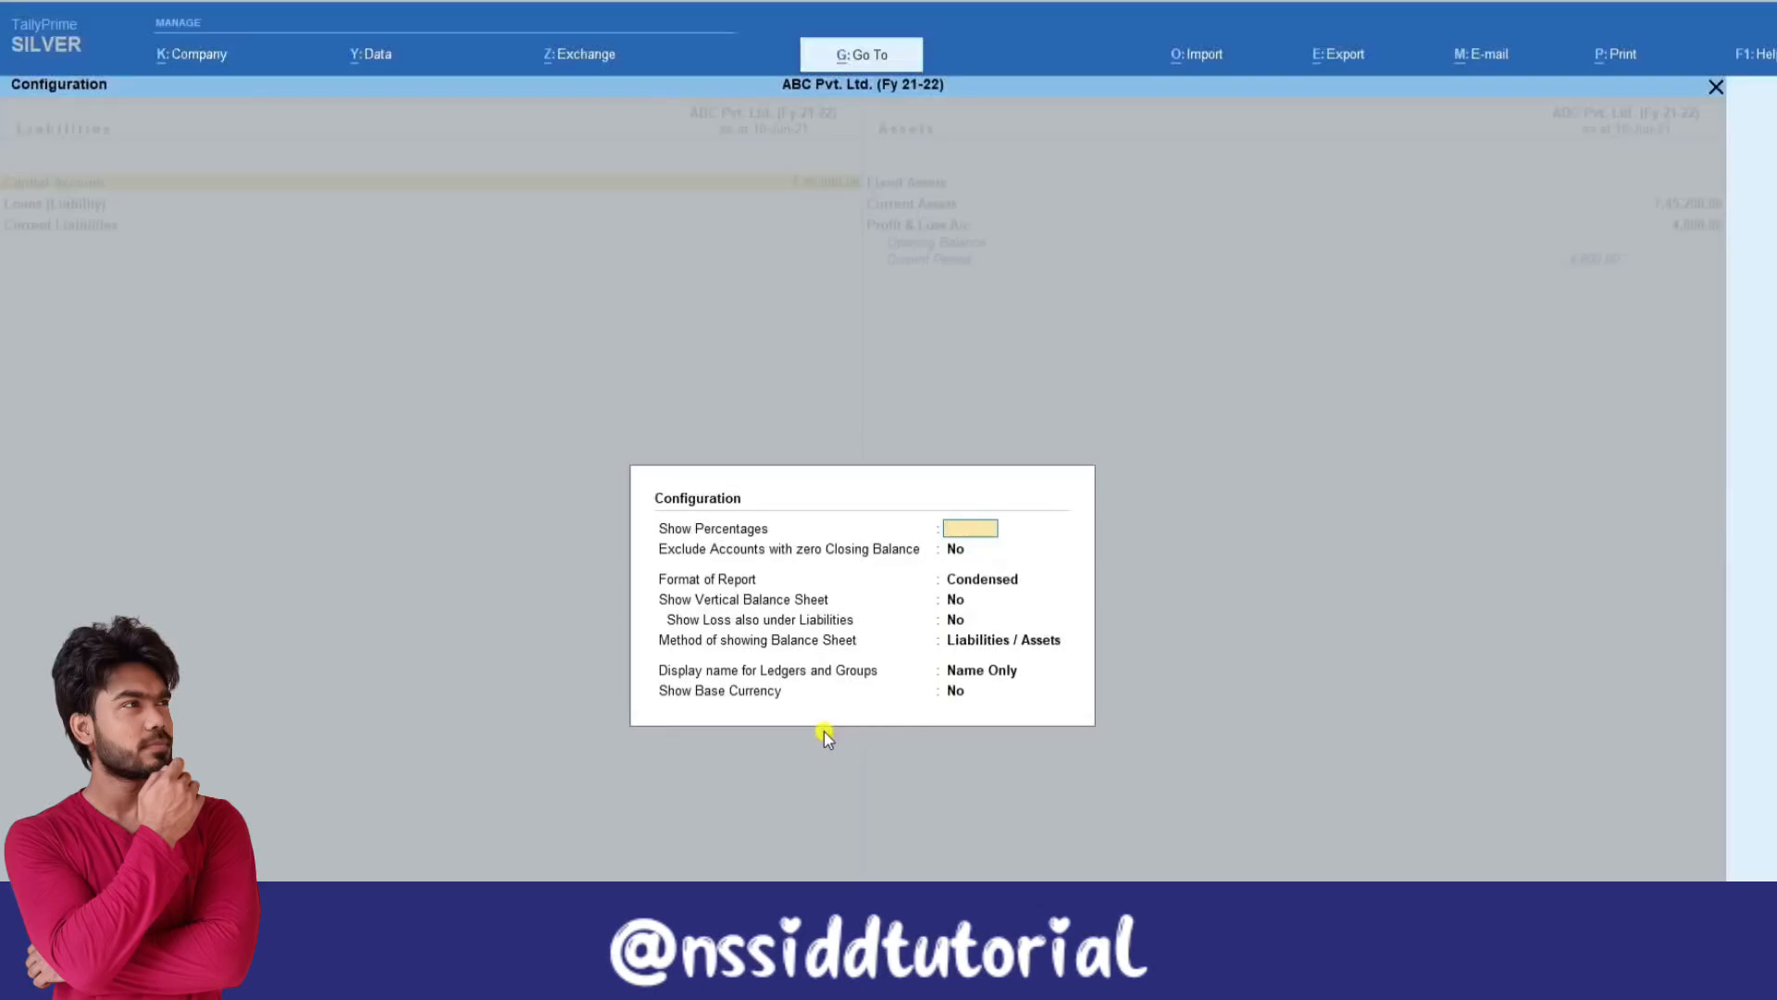
# Step: Leave the configuration, view the Balance Sheet of Q2- YOUR NAME in its detailed format, and close the report
pyautogui.press('Escape')
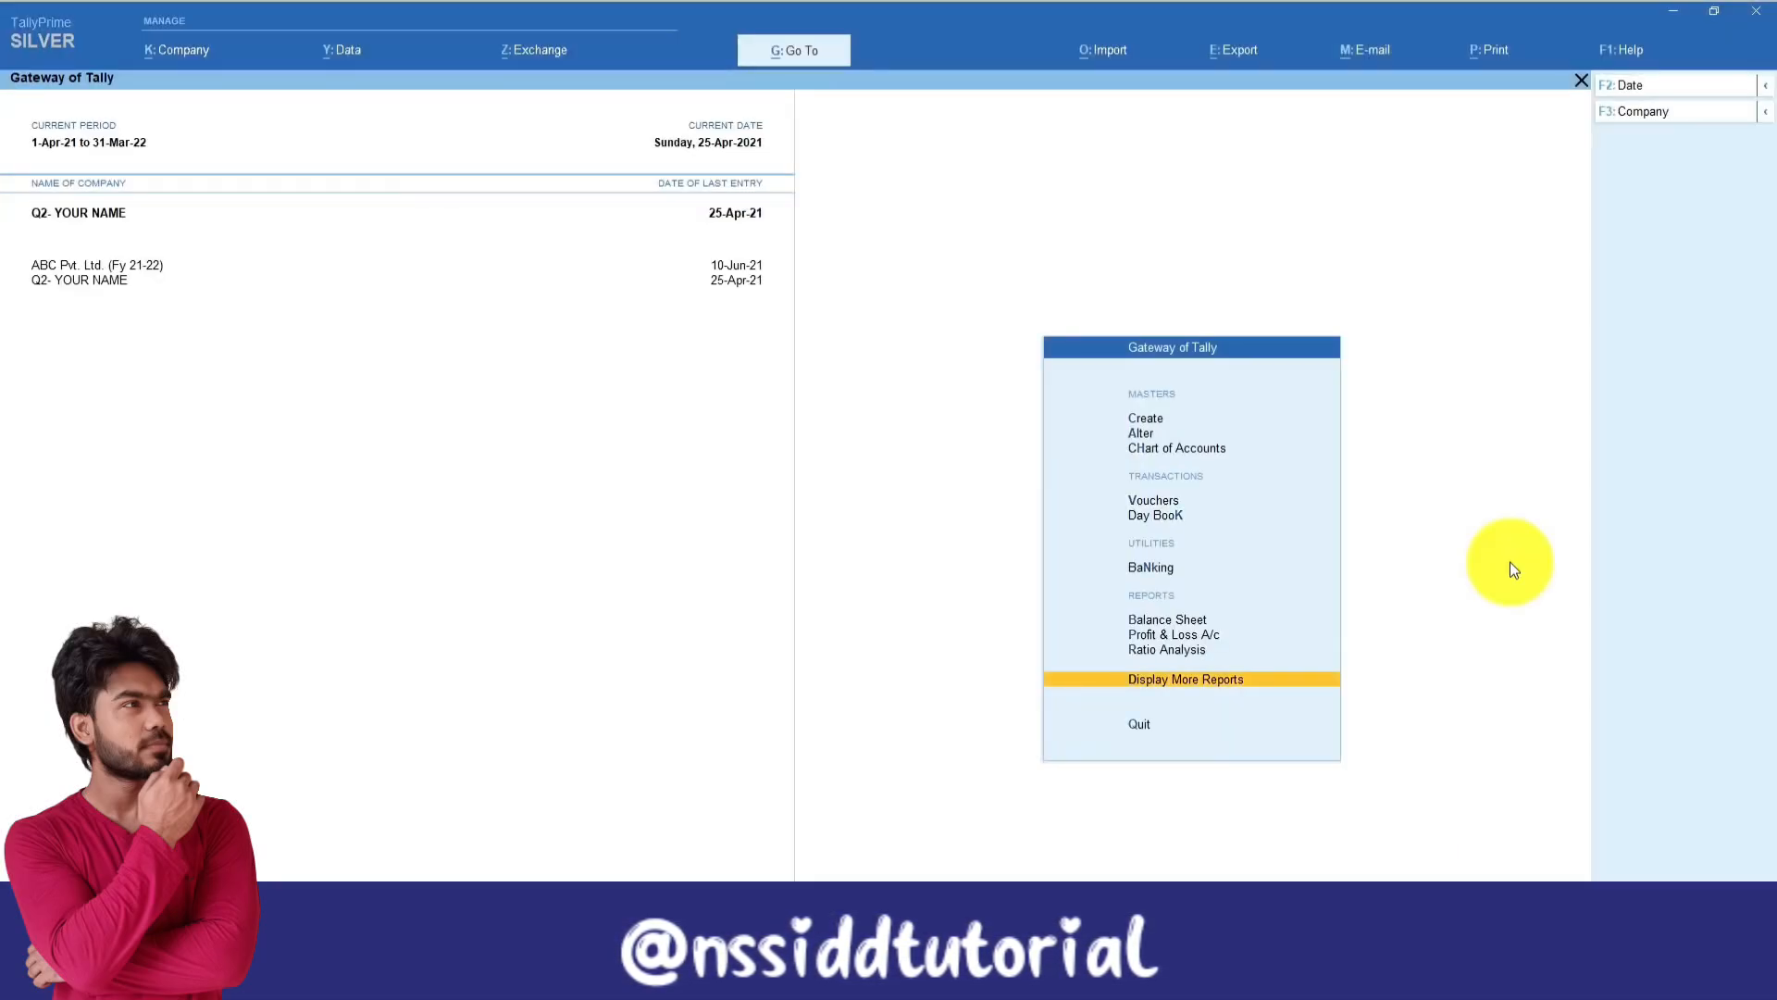
pyautogui.press('alt')
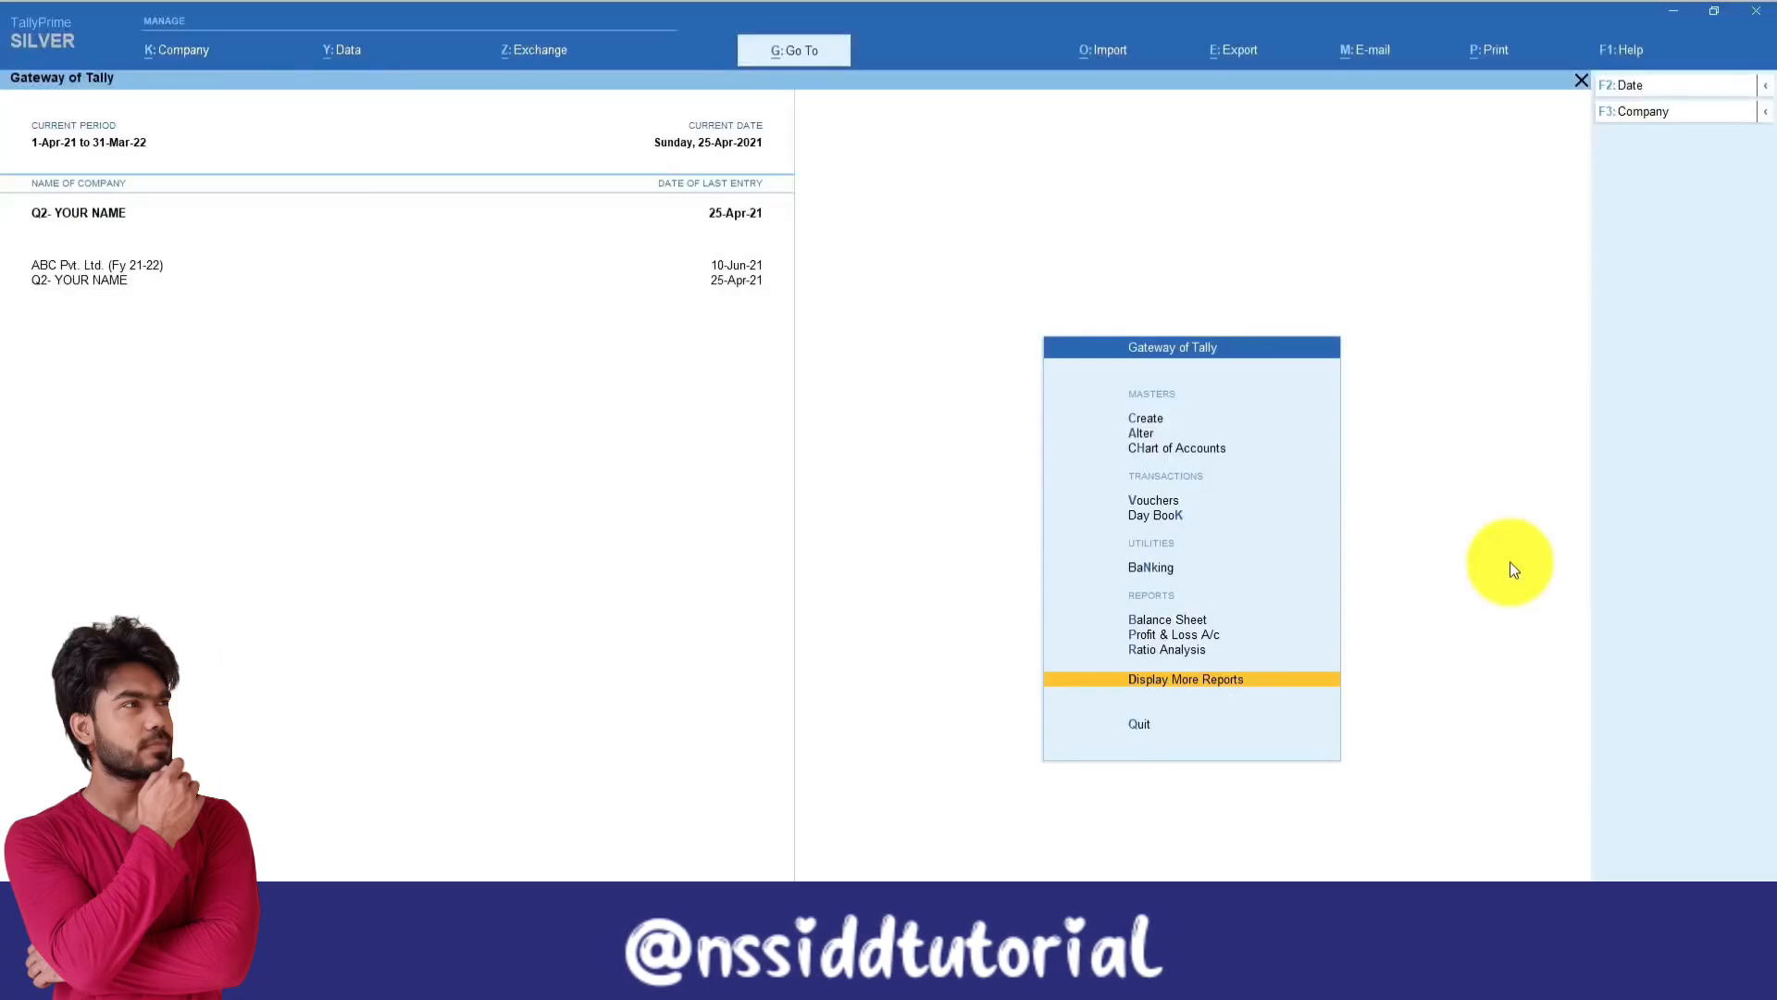
pyautogui.hotkey('alt', 'F1')
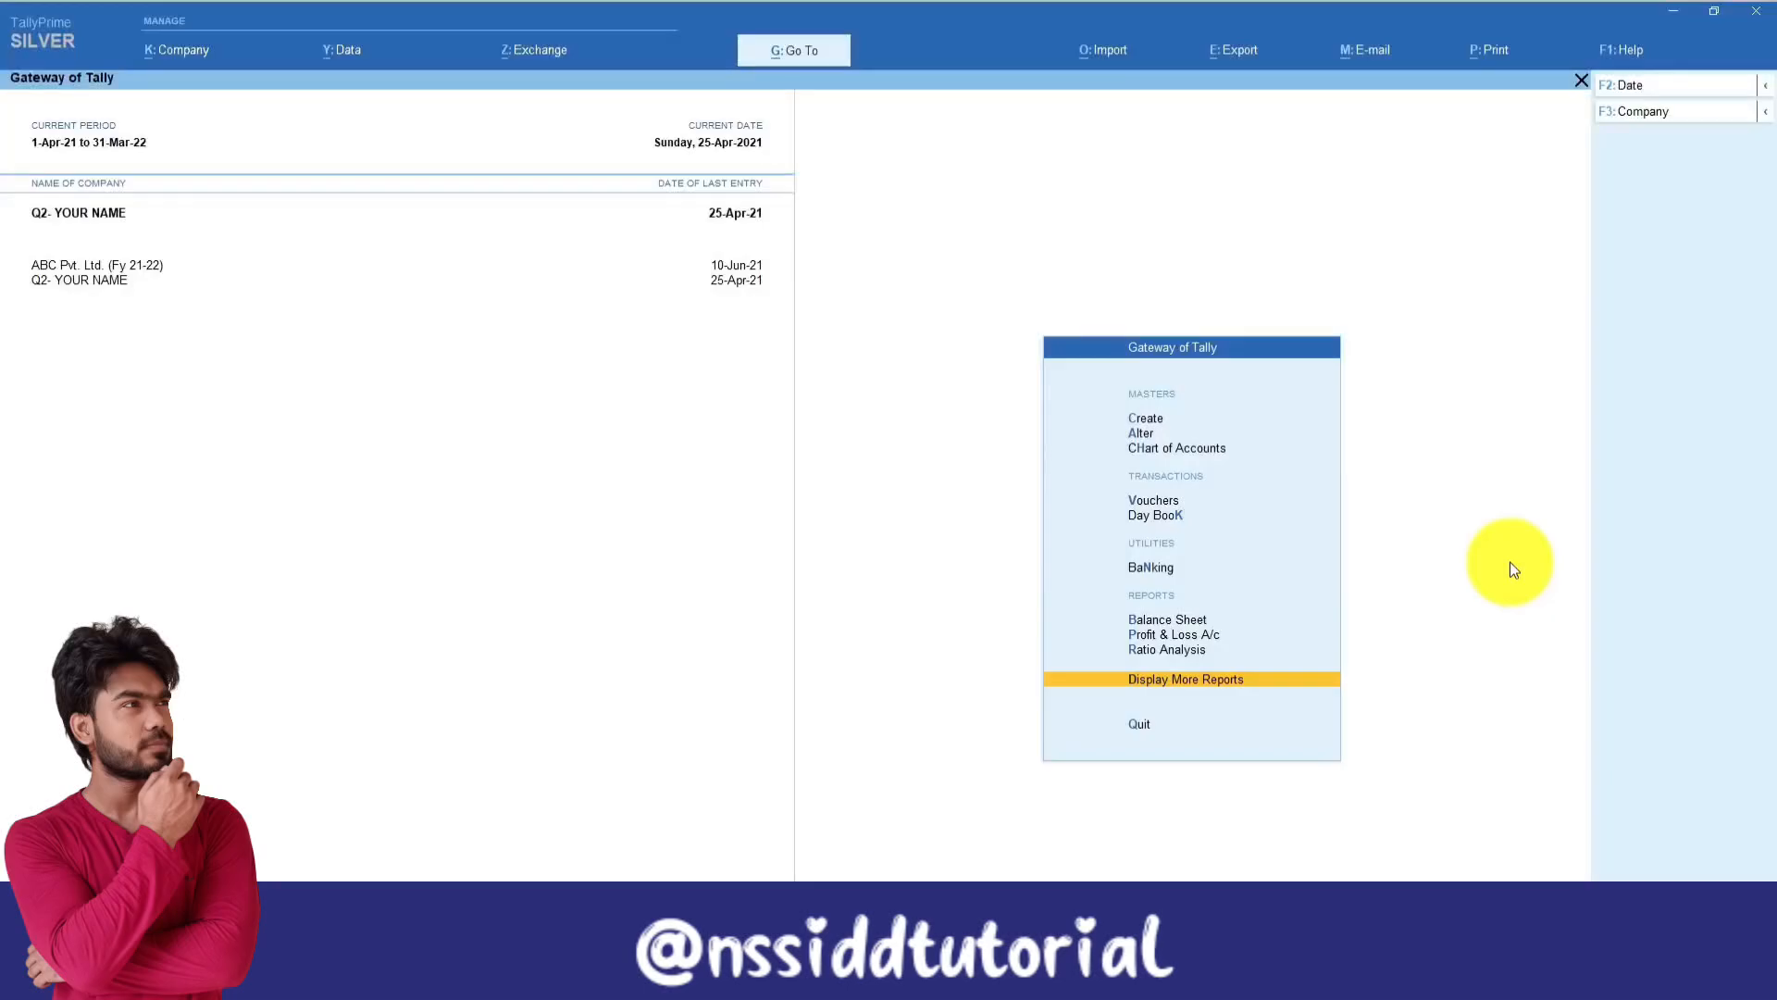
pyautogui.click(1197, 620)
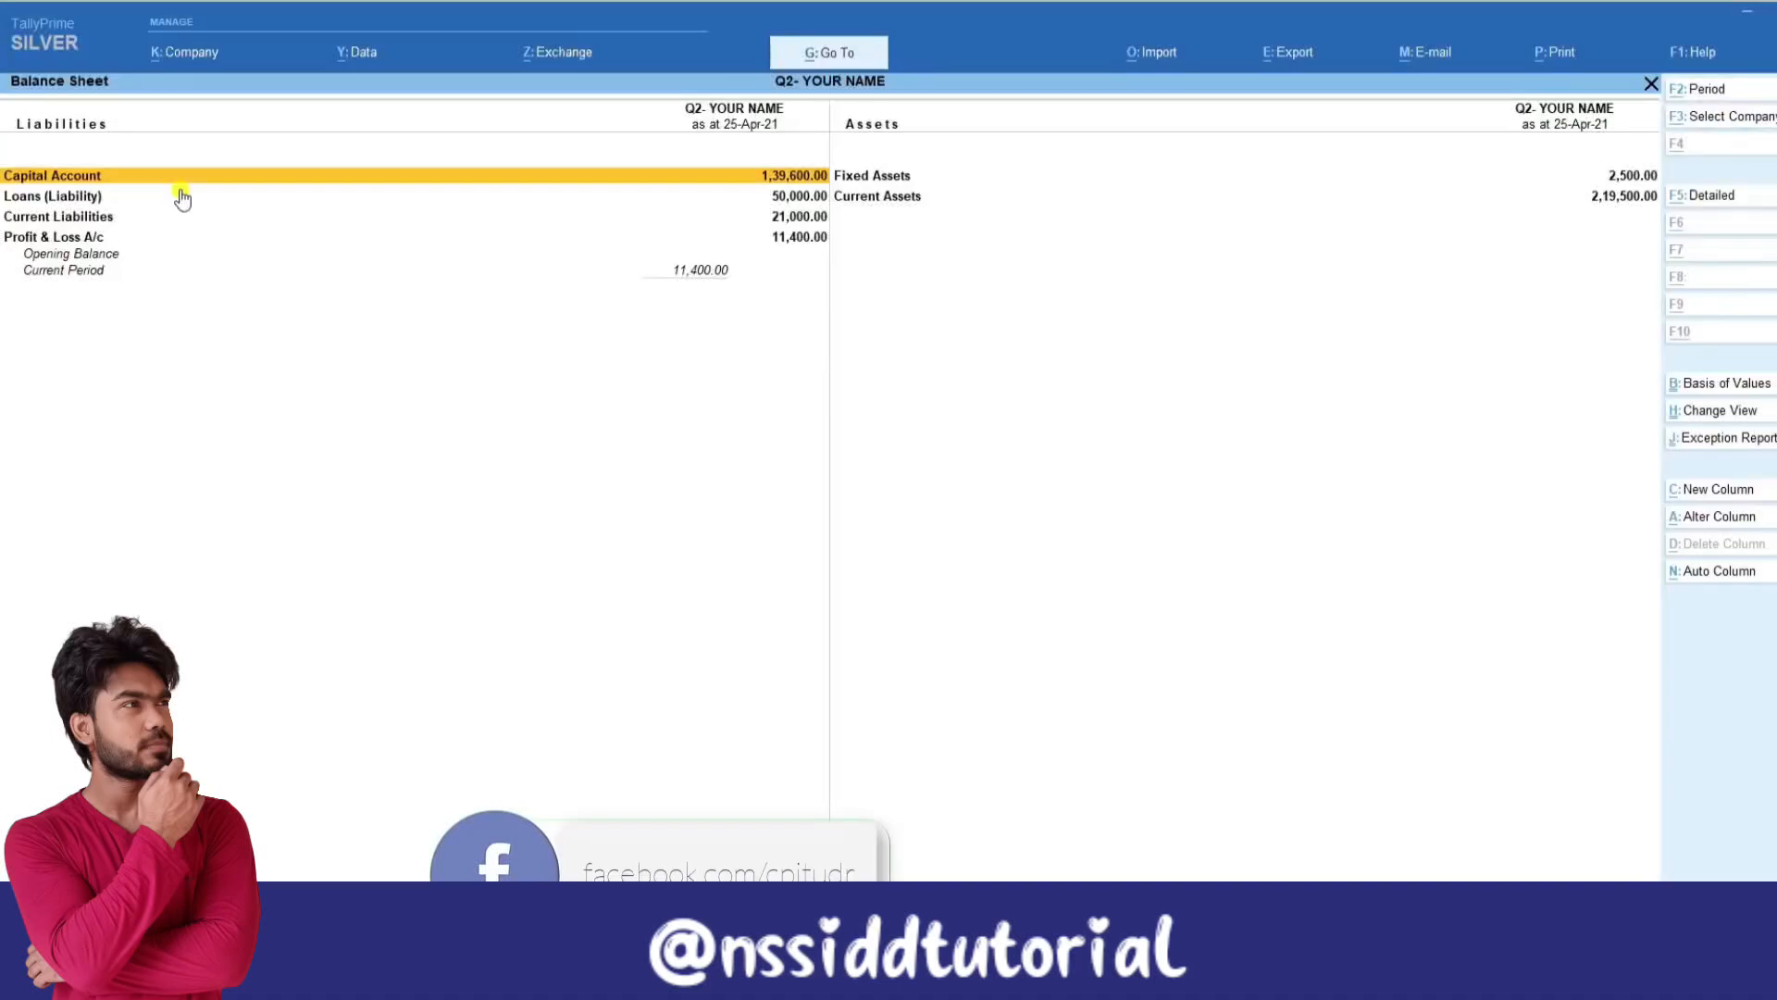
pyautogui.hotkey('alt', 'F5')
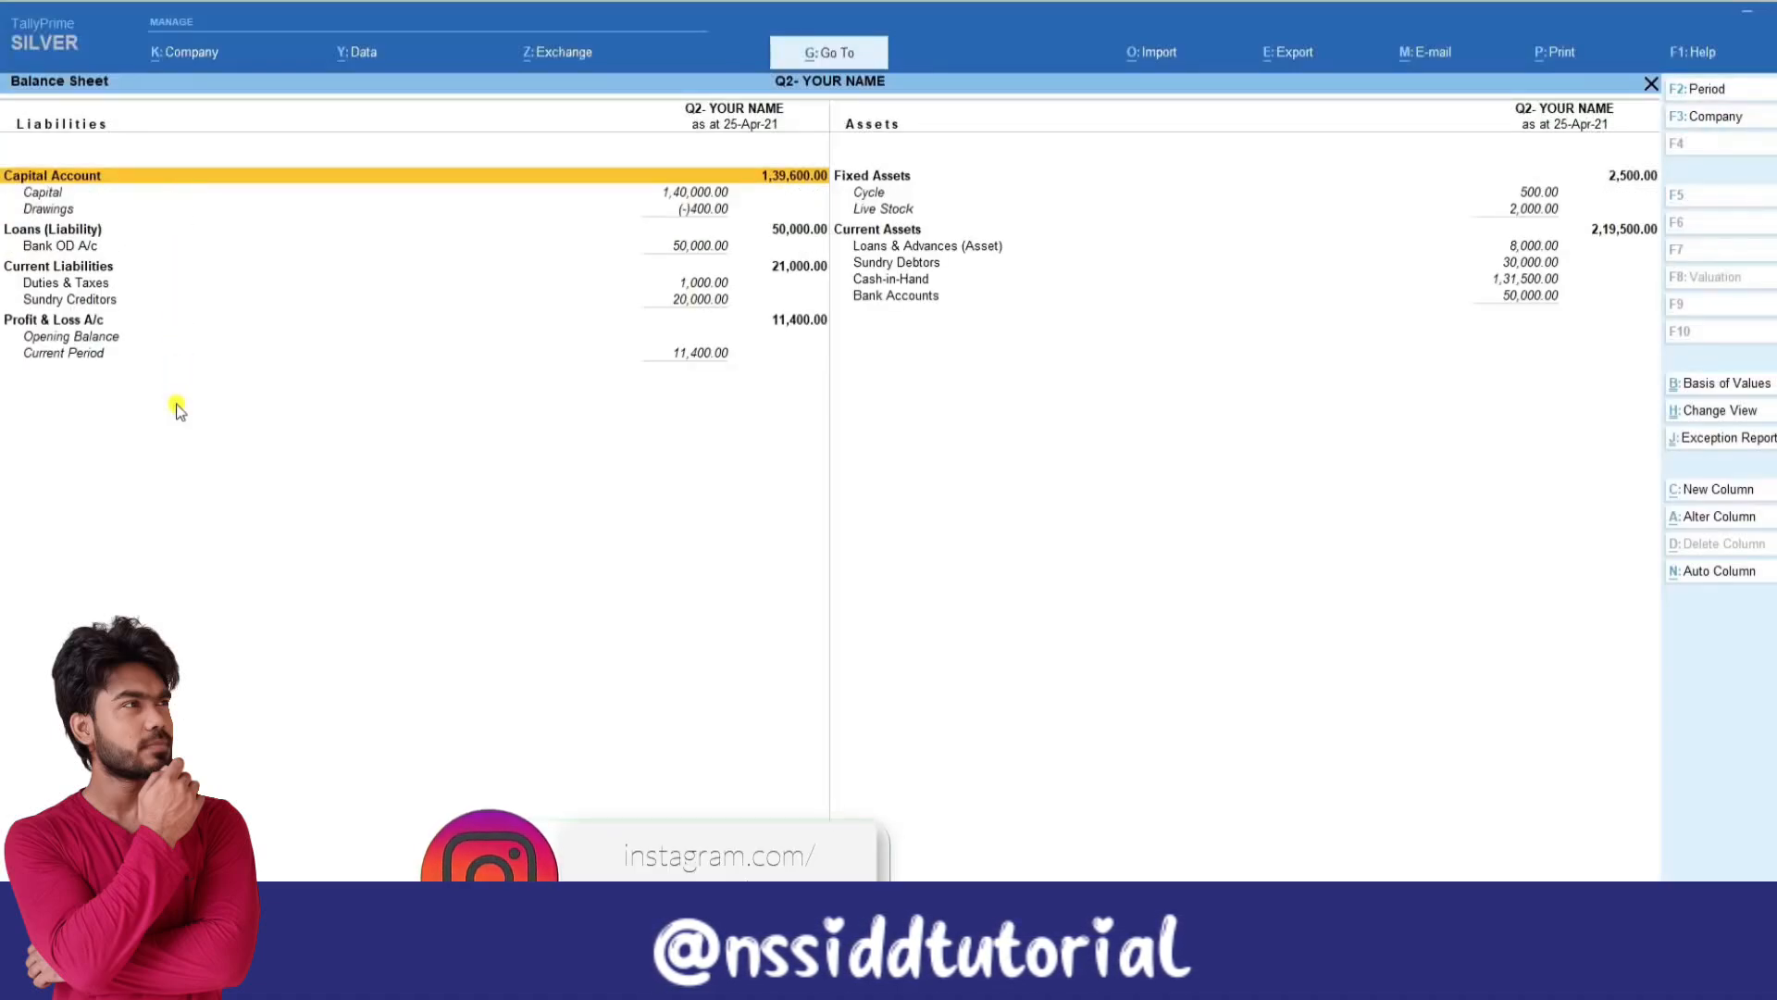
pyautogui.press('Escape')
# Step: Open the Trial Balance, switch it to the detailed view and back to the condensed one, and return to the Gateway of Tally
pyautogui.press('Down')
pyautogui.press('Down')
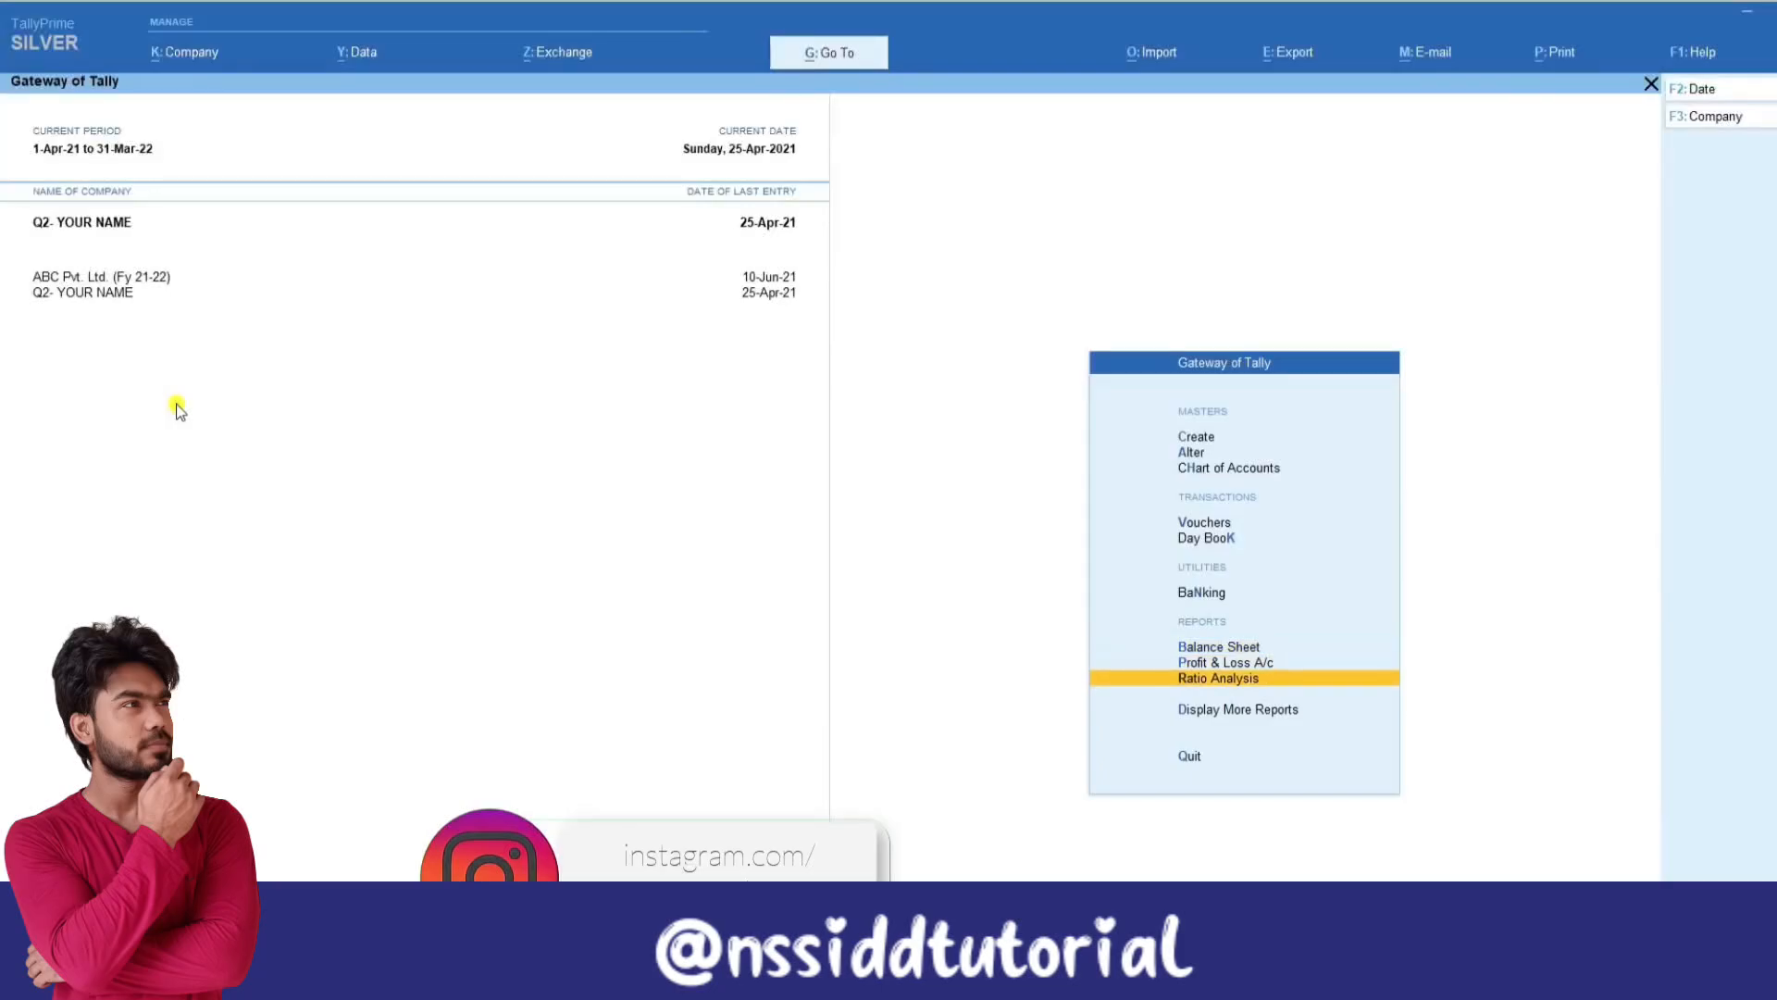
pyautogui.press('Down')
pyautogui.press('Return')
pyautogui.press('Return')
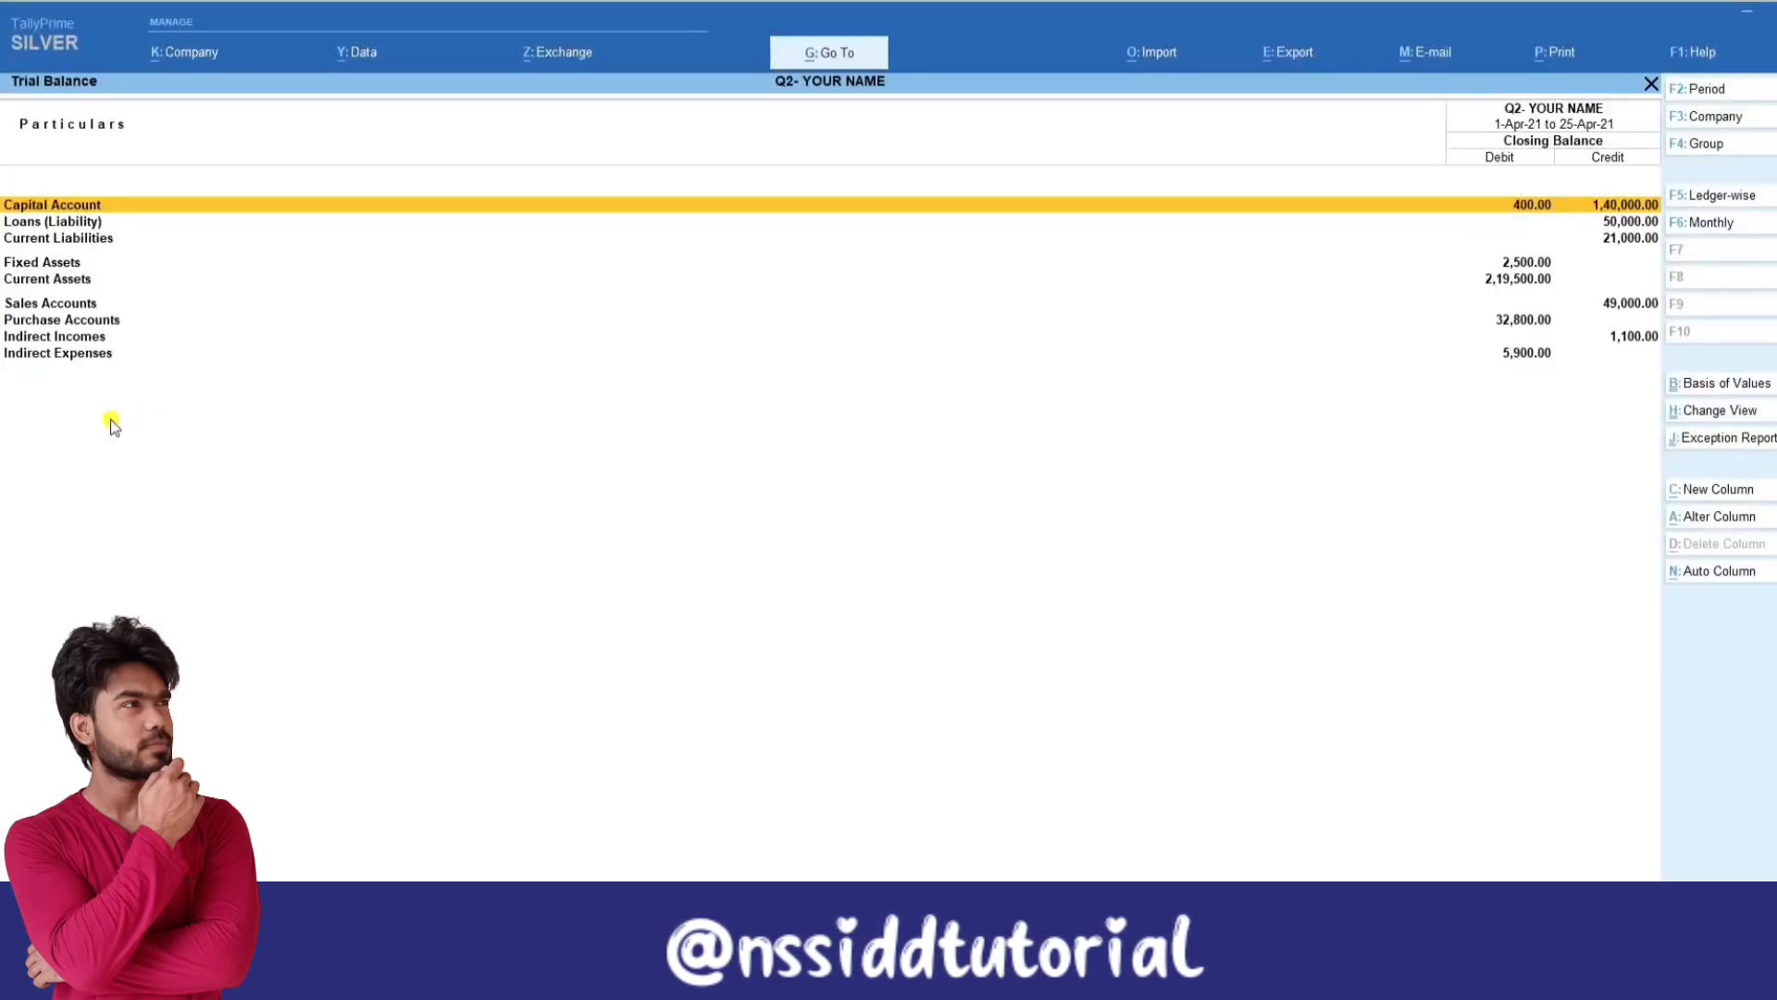
pyautogui.hotkey('alt', 'F5')
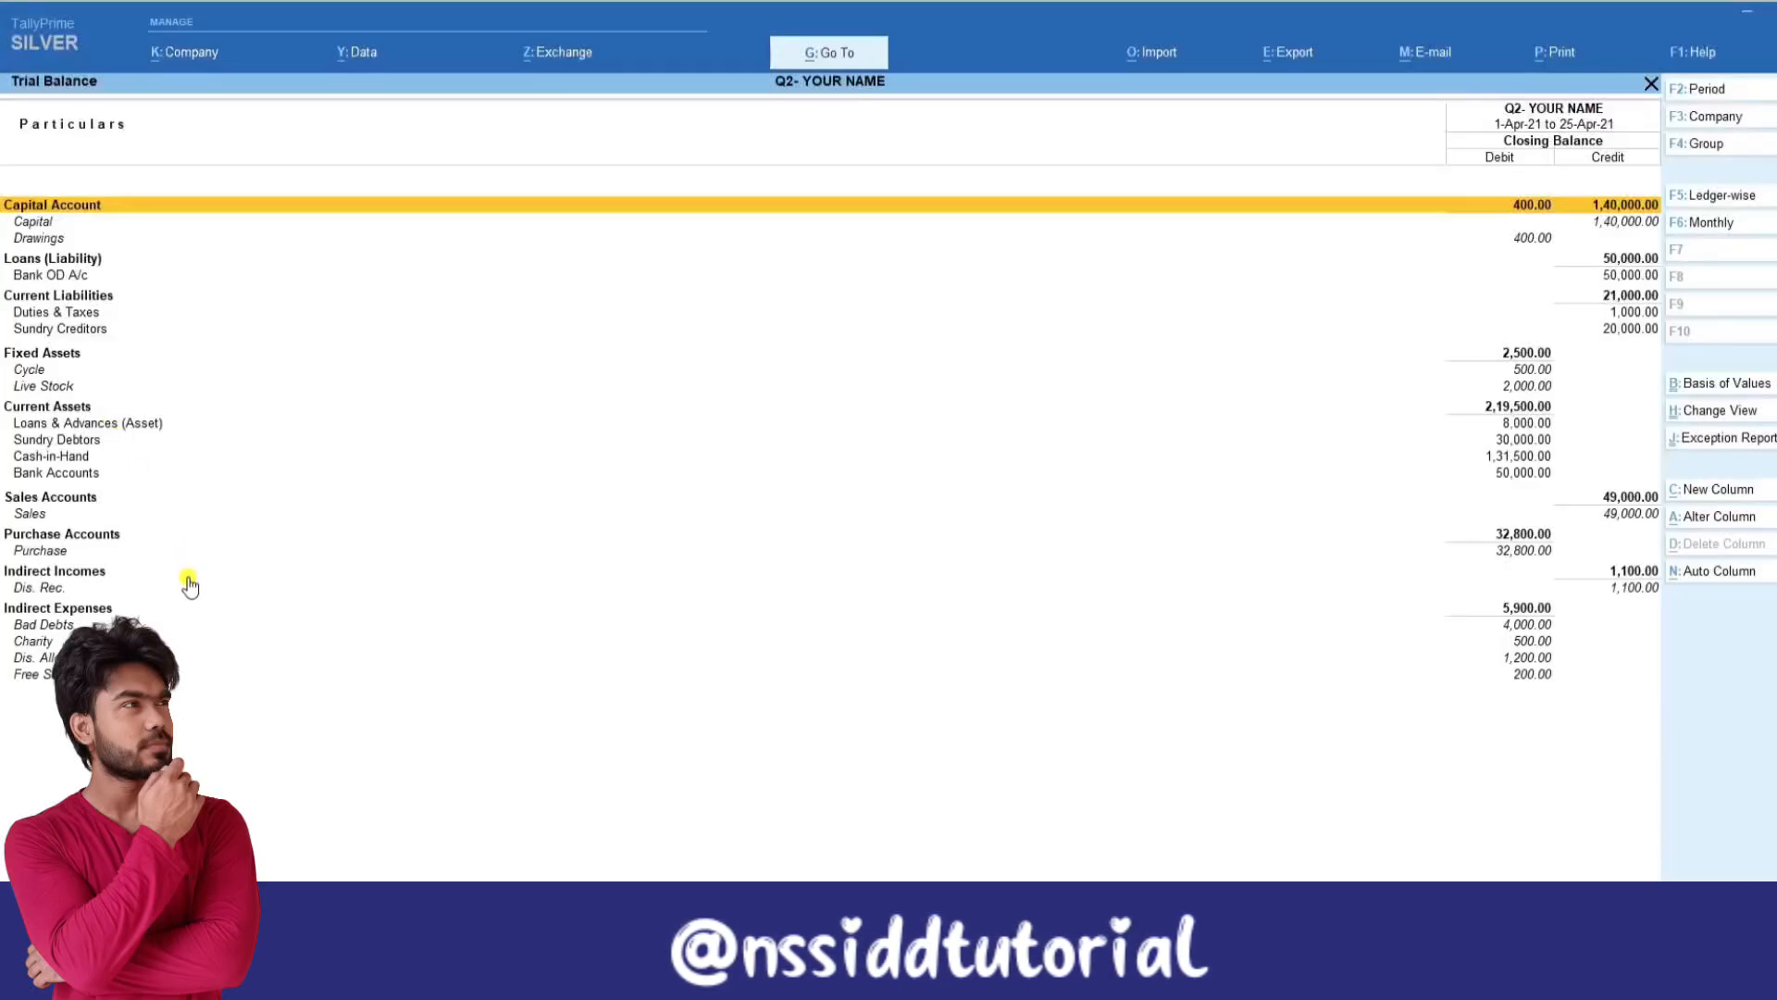
pyautogui.hotkey('alt', 'F5')
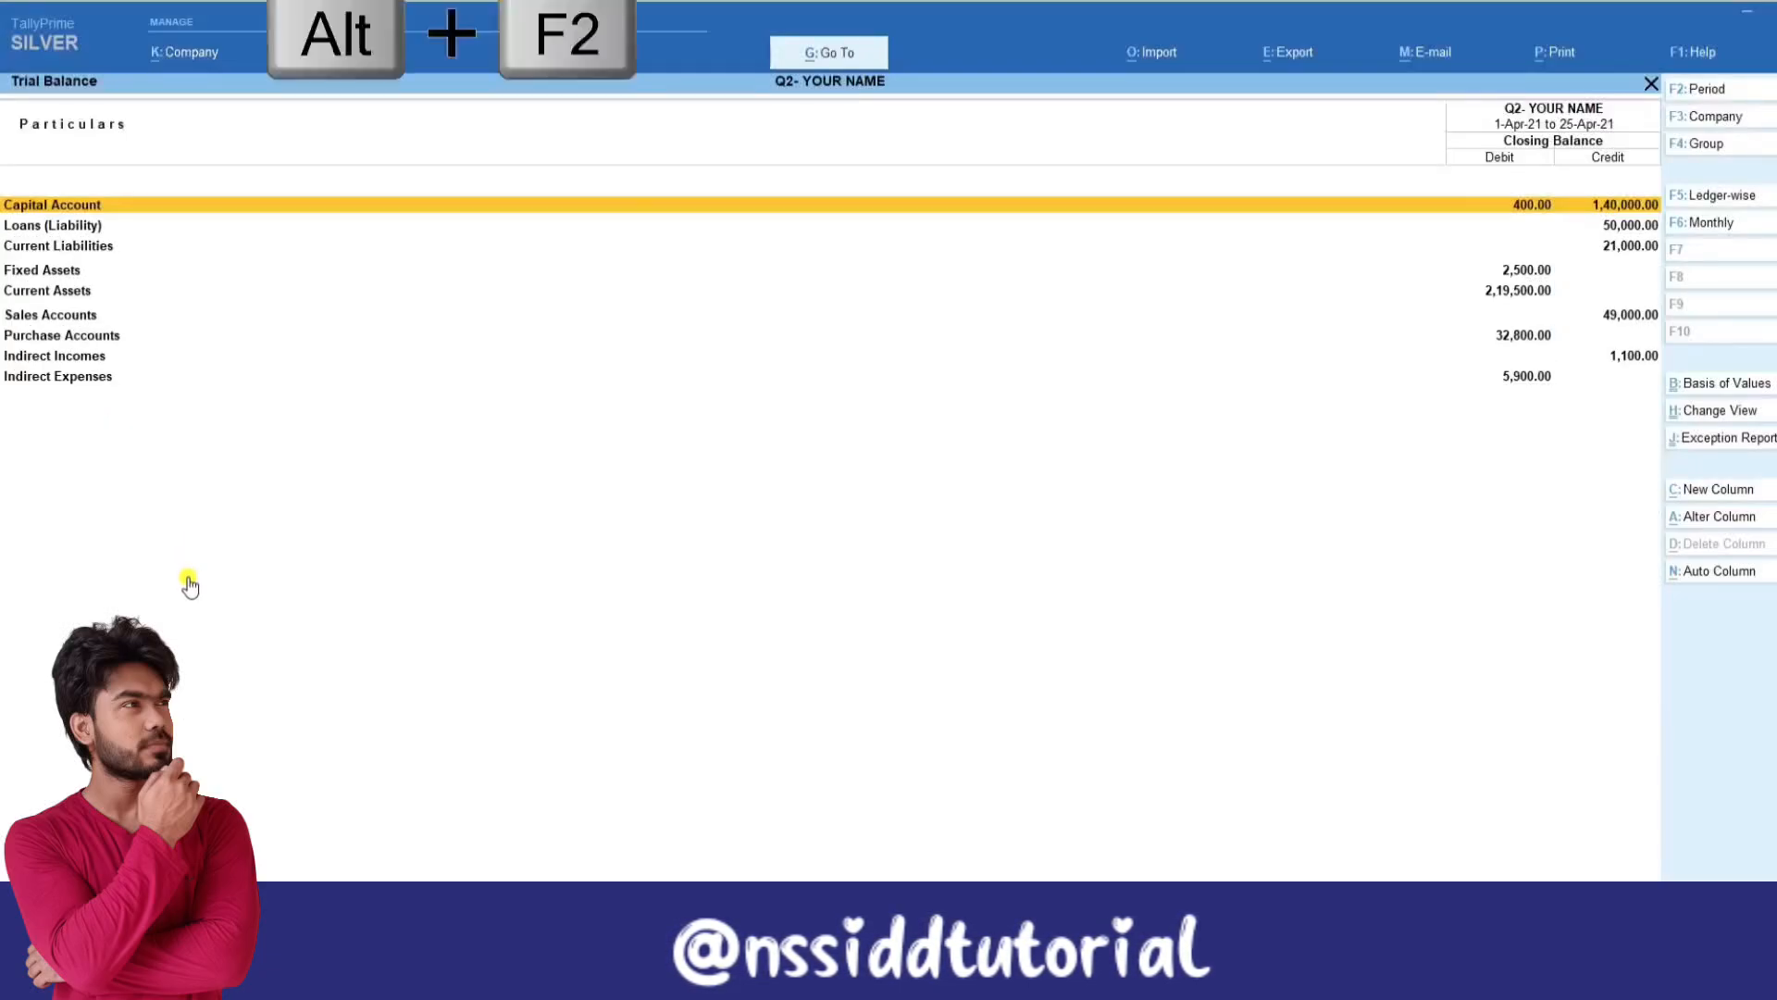
pyautogui.press('Escape')
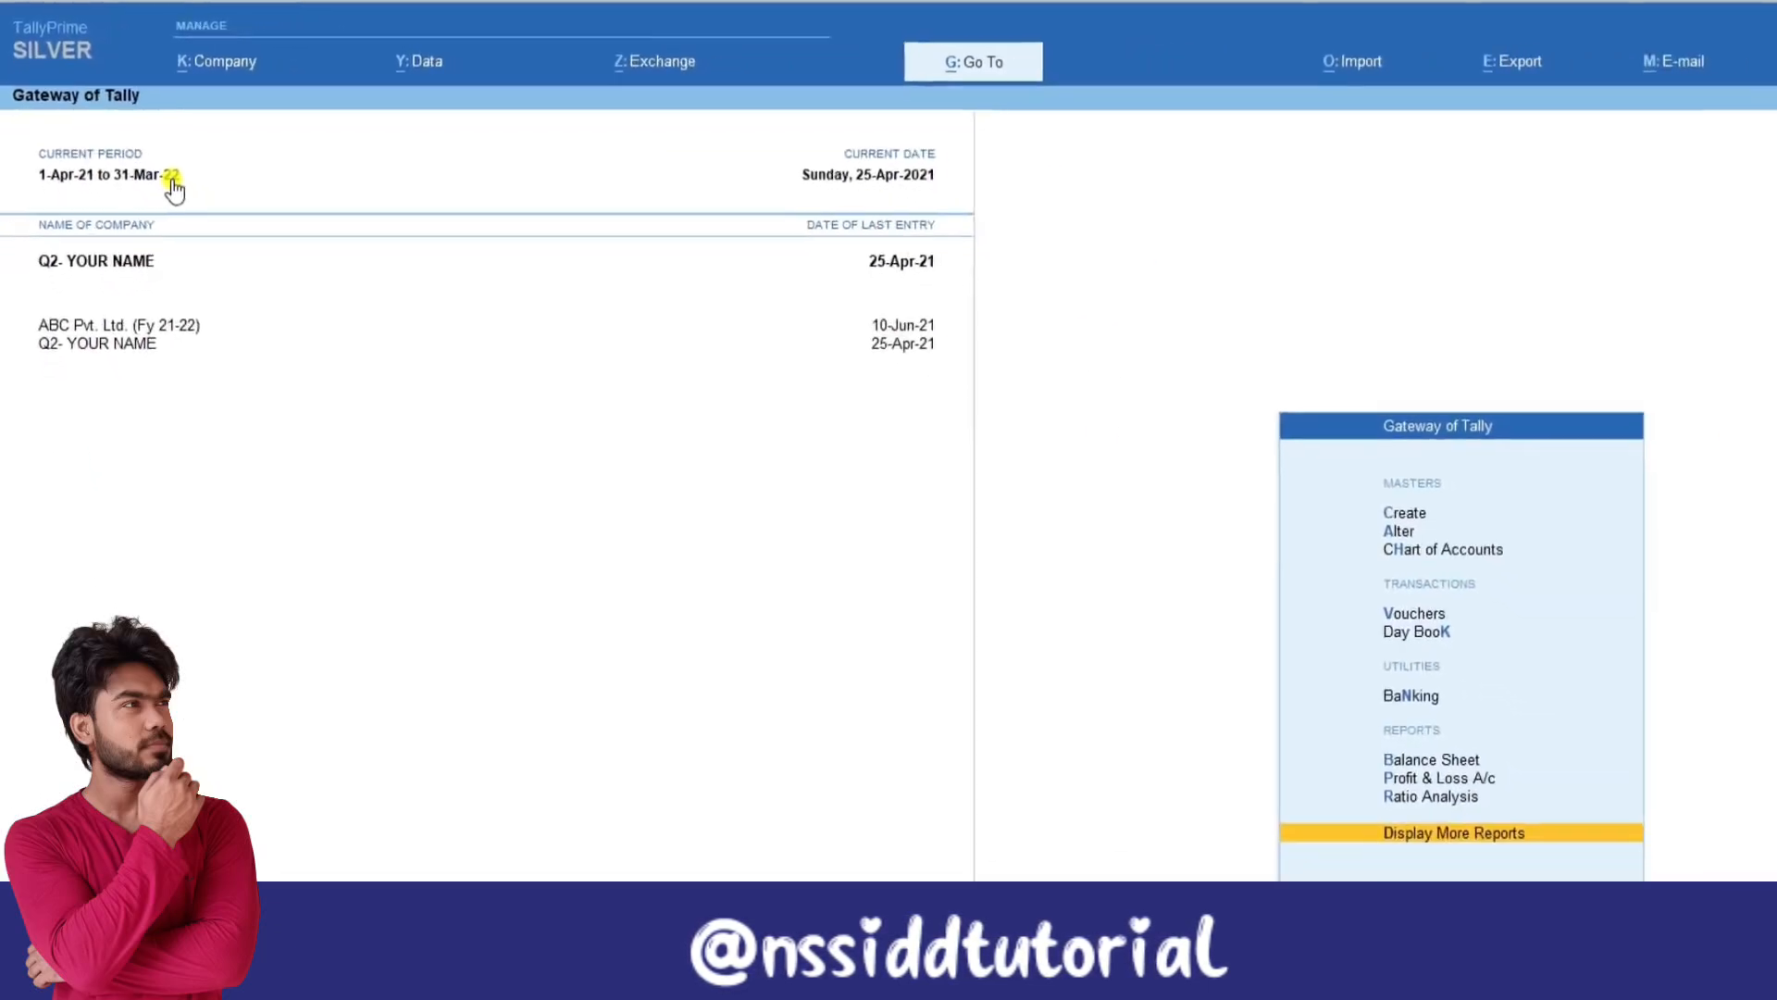
# Step: Change the current period to run from 1-4-2022 to March 2023
pyautogui.click(169, 175)
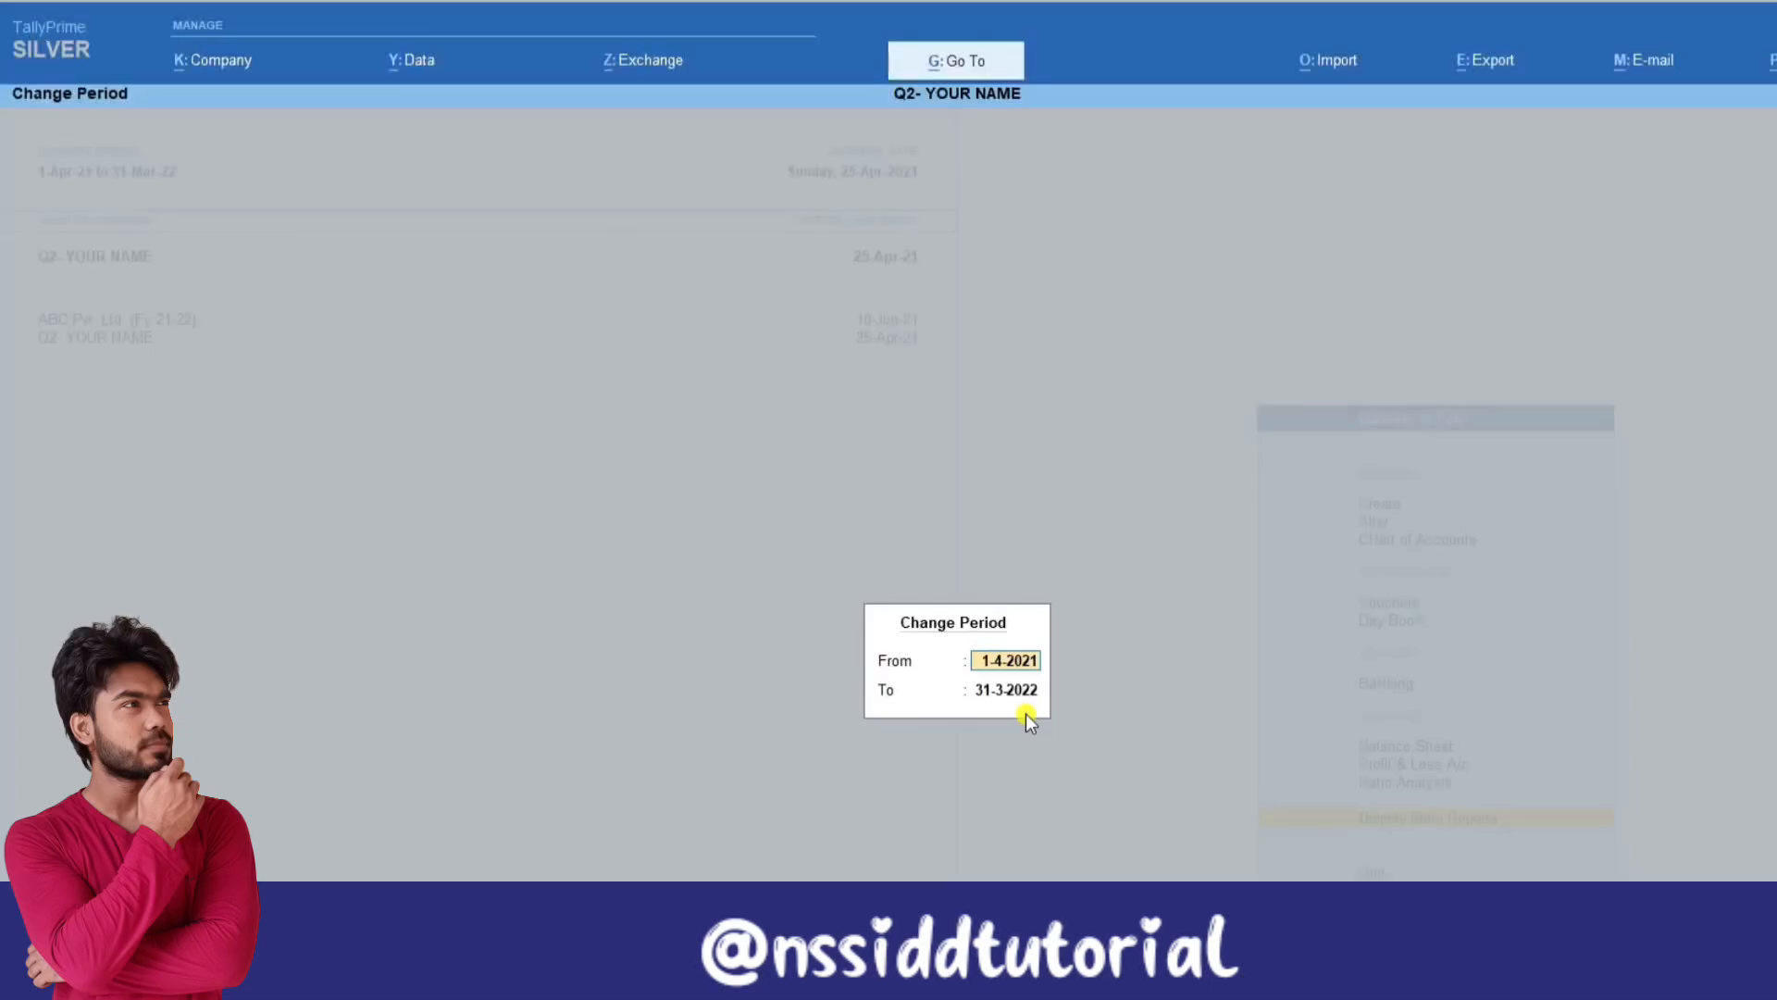
pyautogui.write('a')
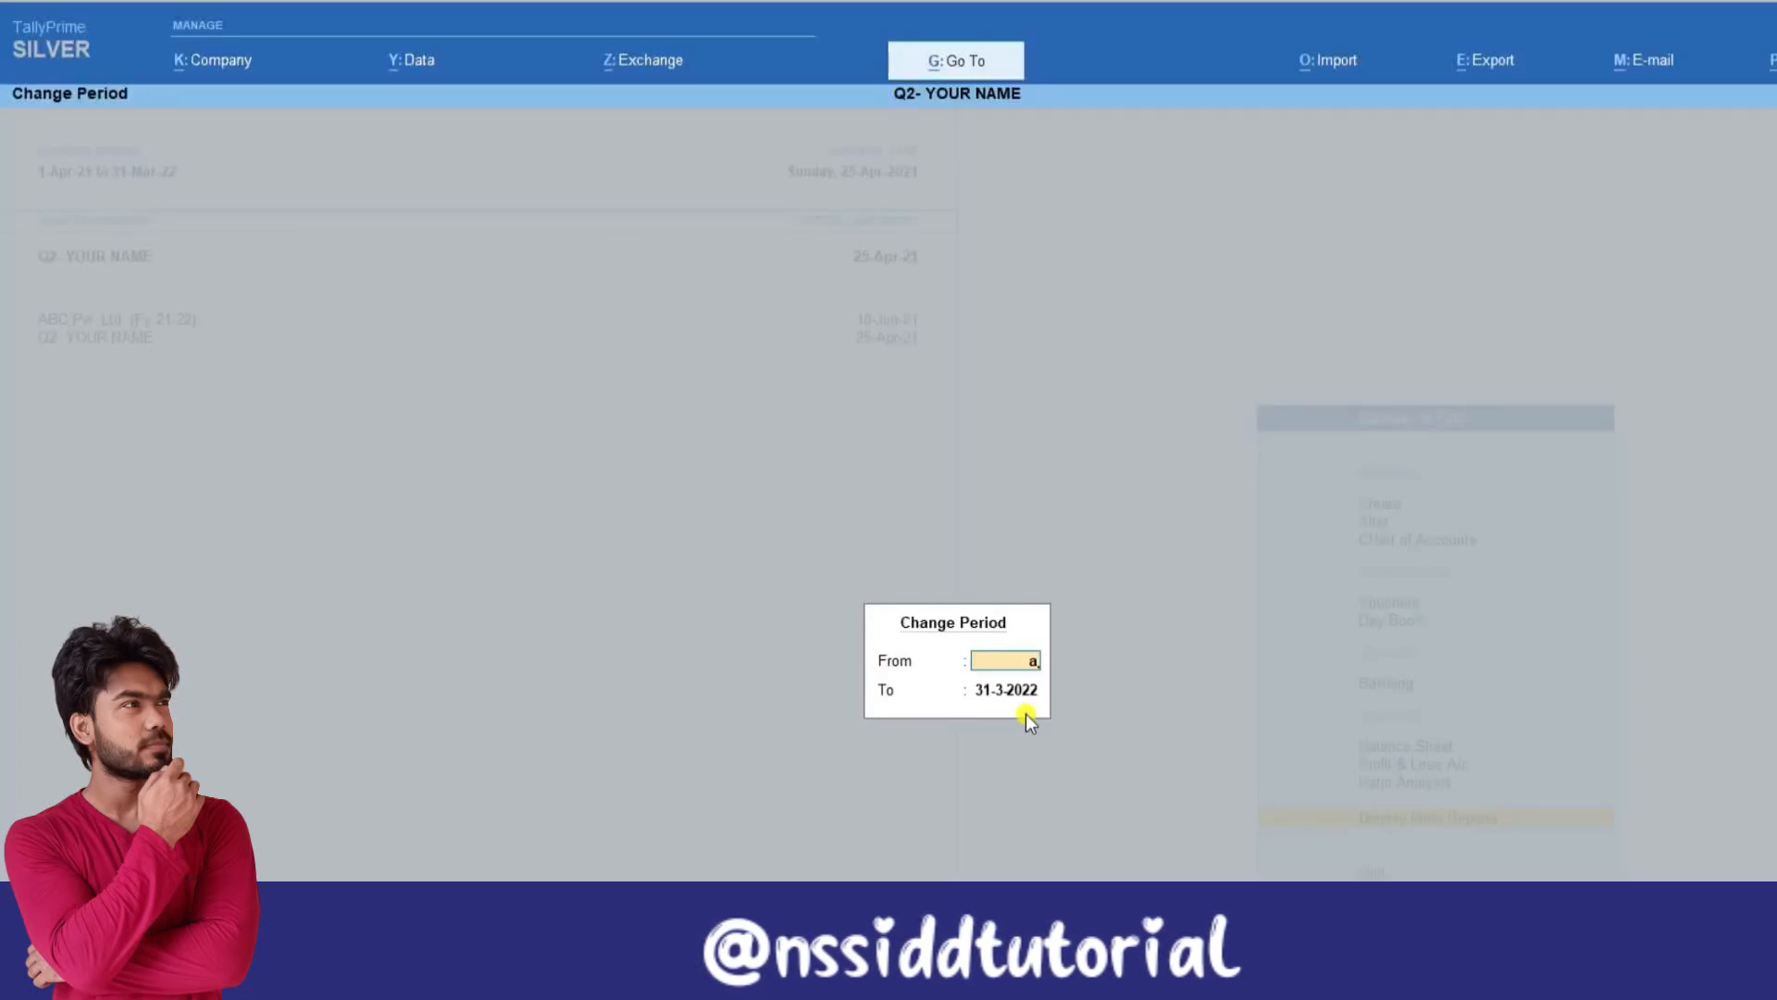
pyautogui.write('22')
pyautogui.press('Return')
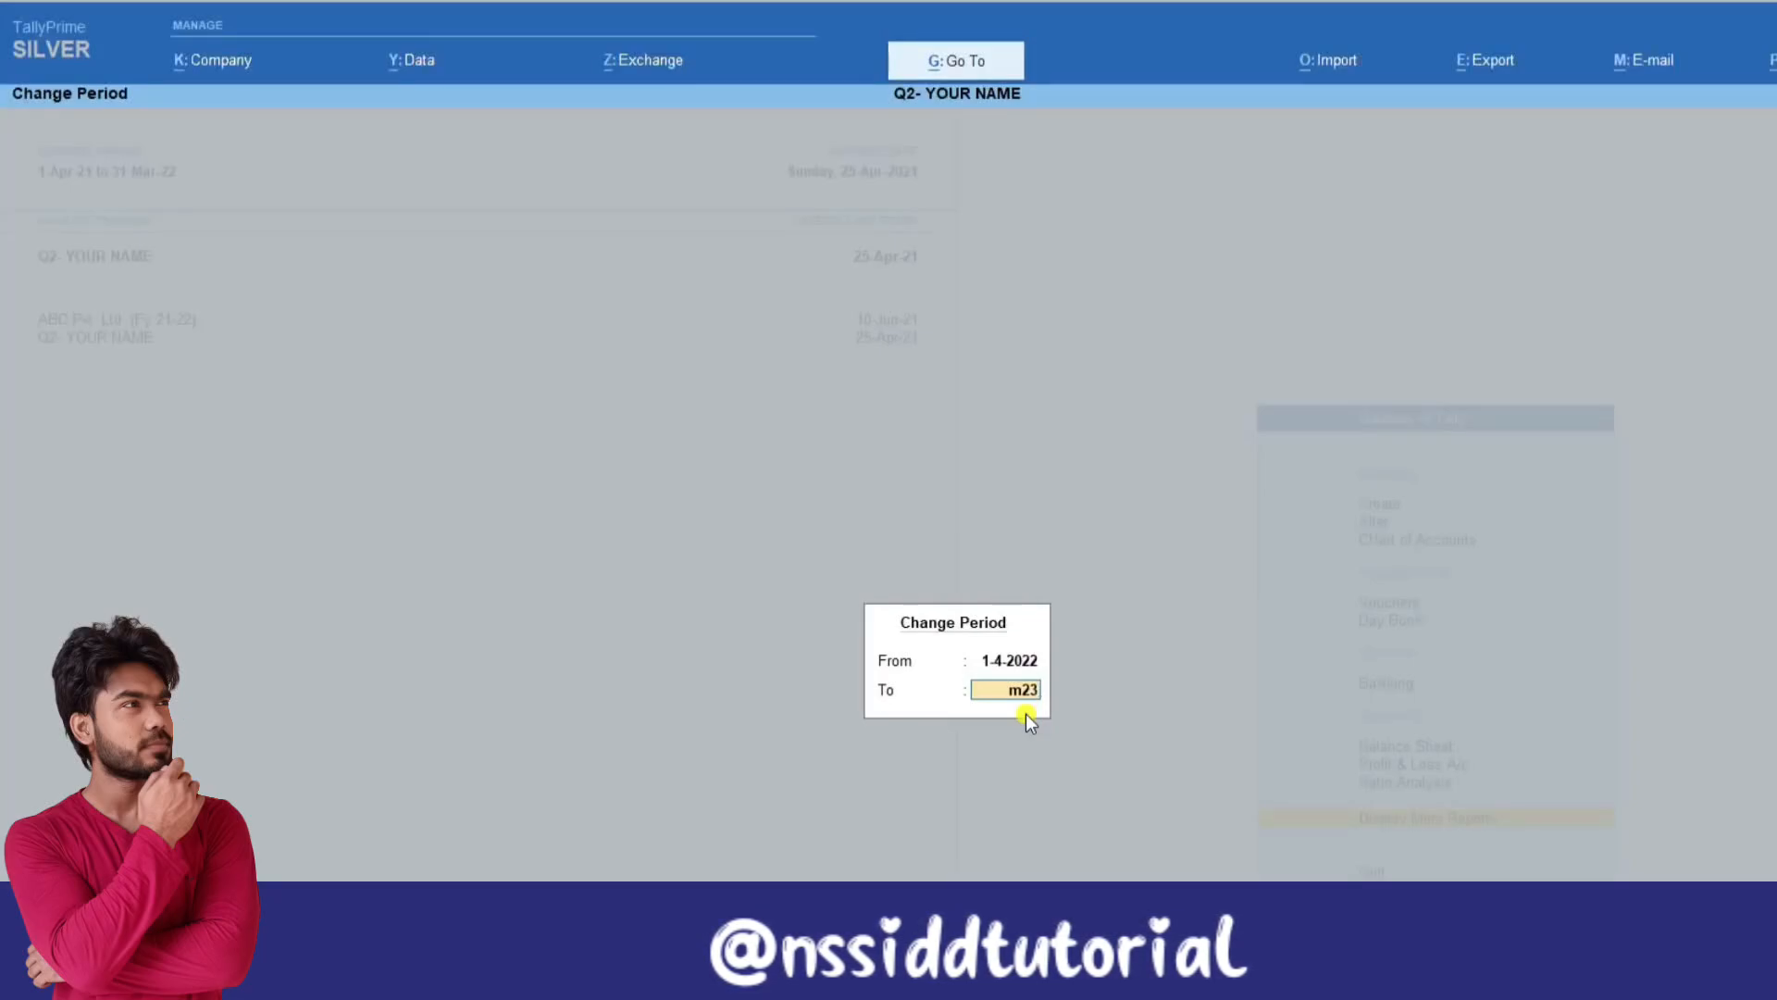
pyautogui.press('Return')
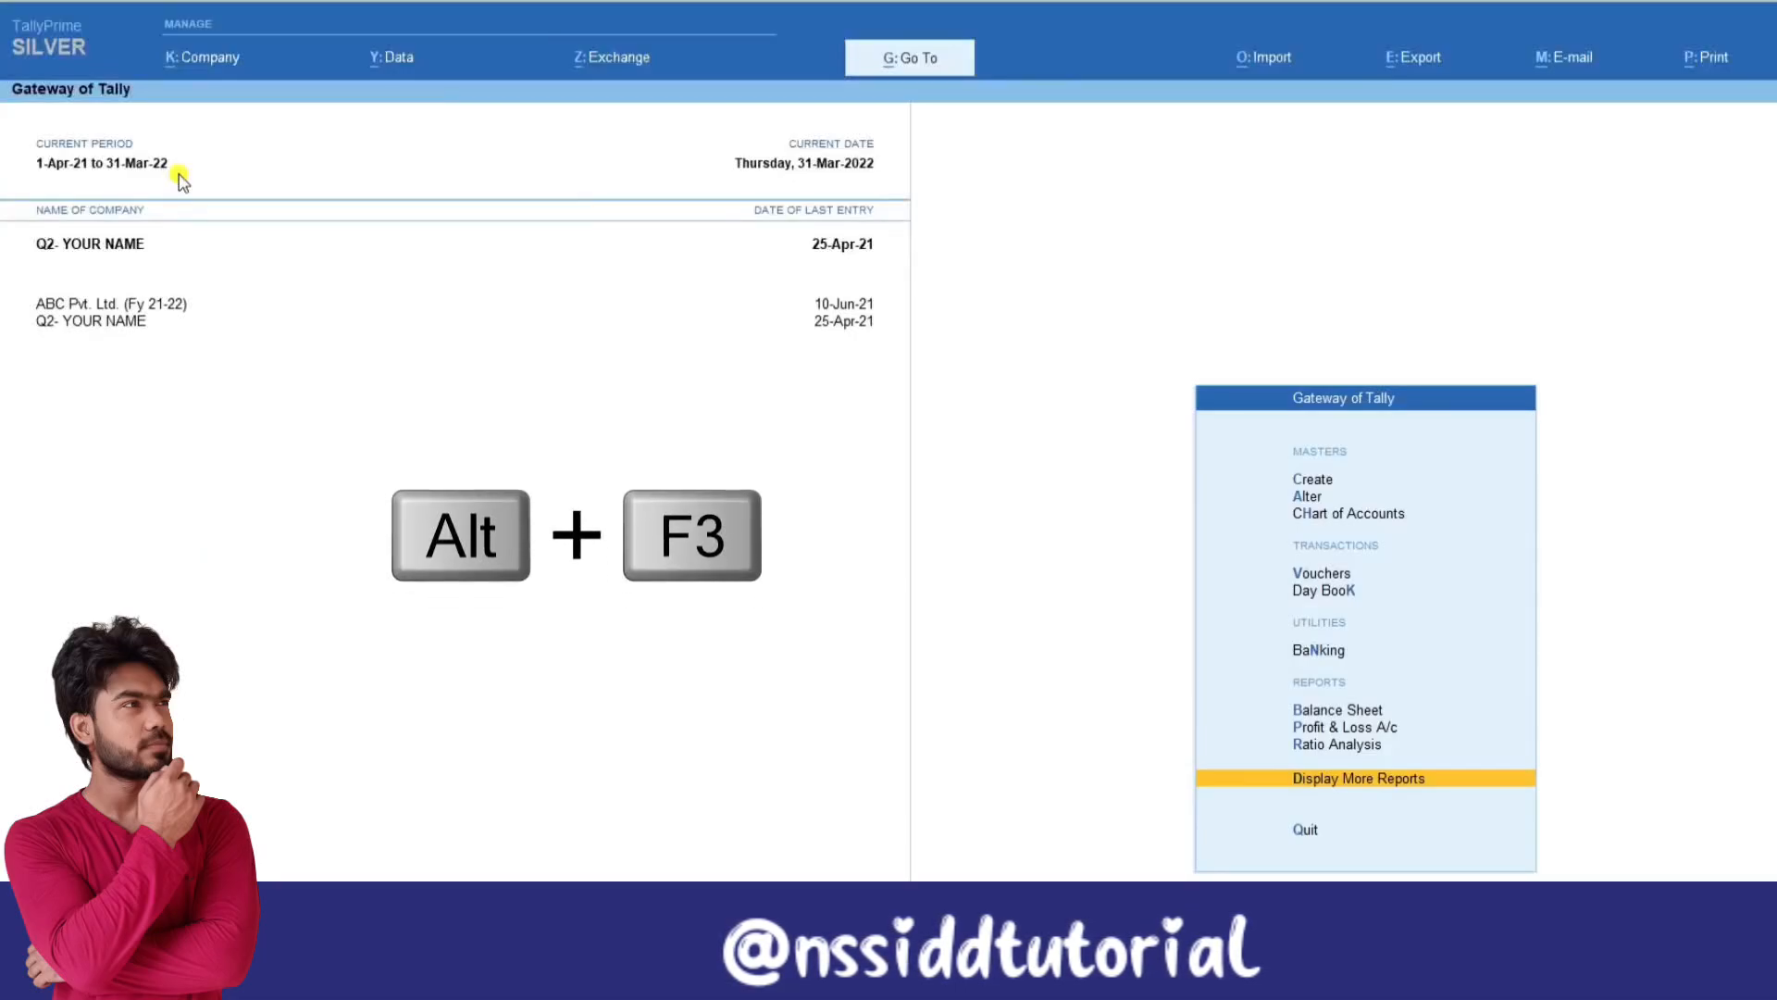
# Step: Open the company Accounts Only-Career Planet from the list of companies
pyautogui.hotkey('alt', 'F3')
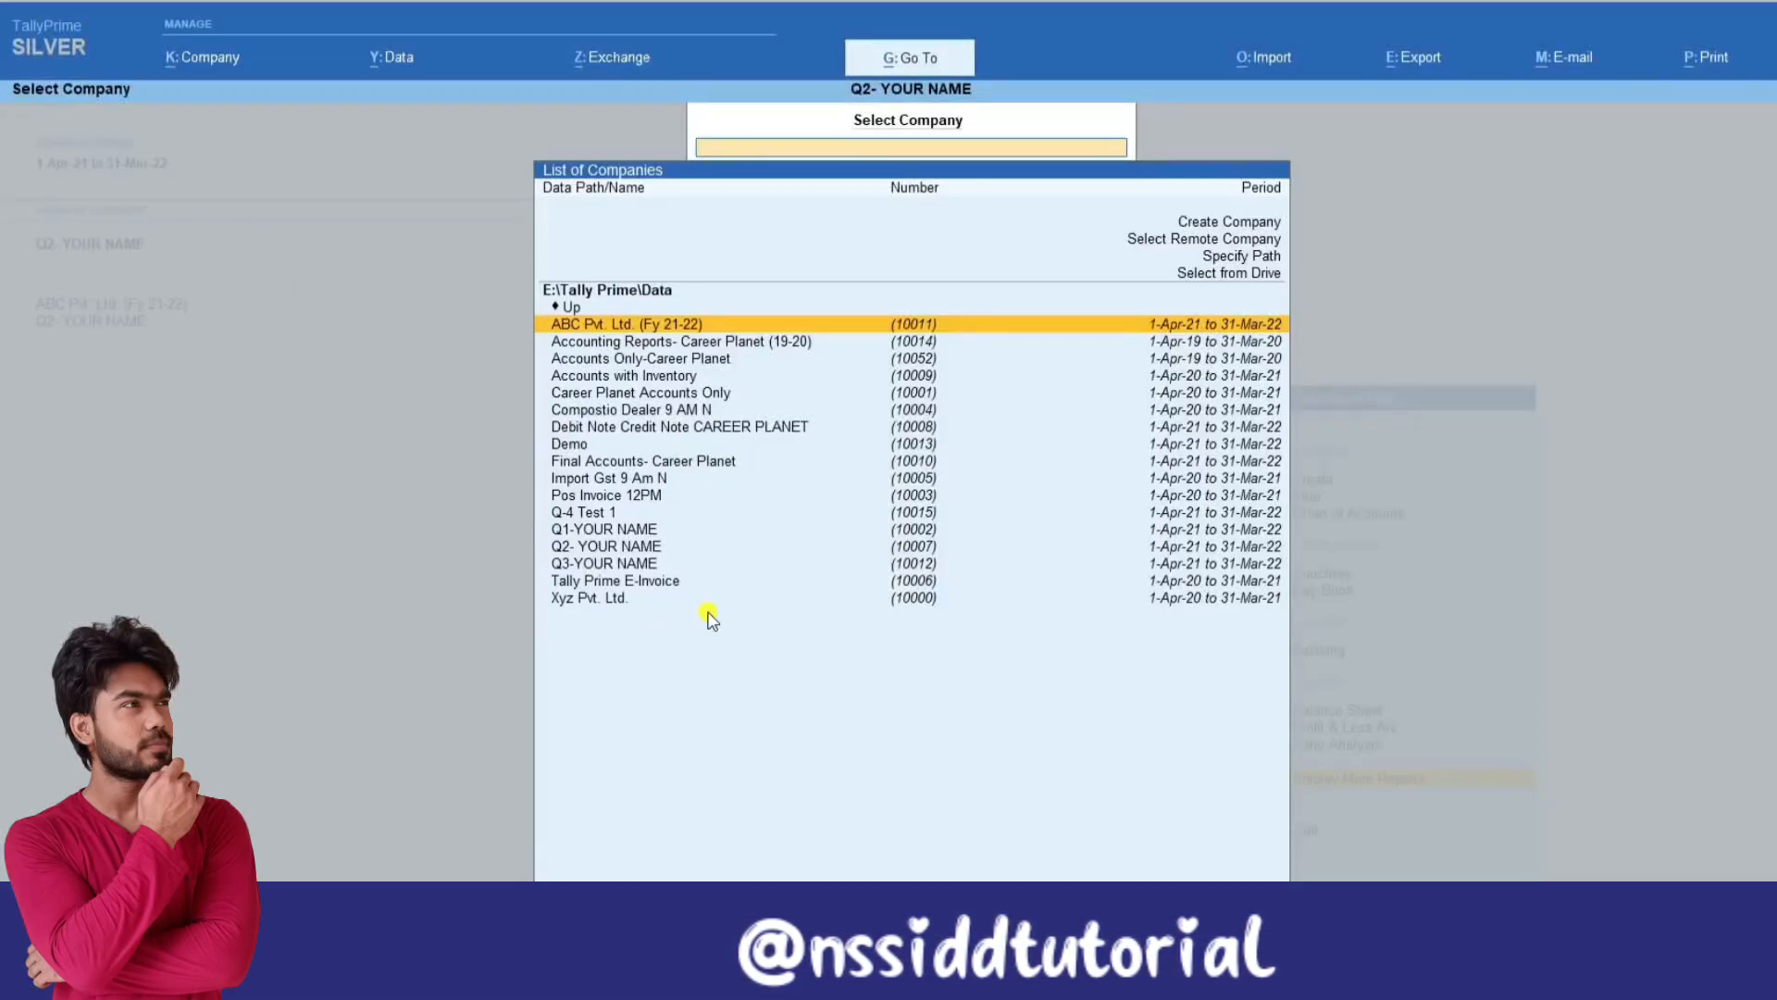
pyautogui.click(705, 362)
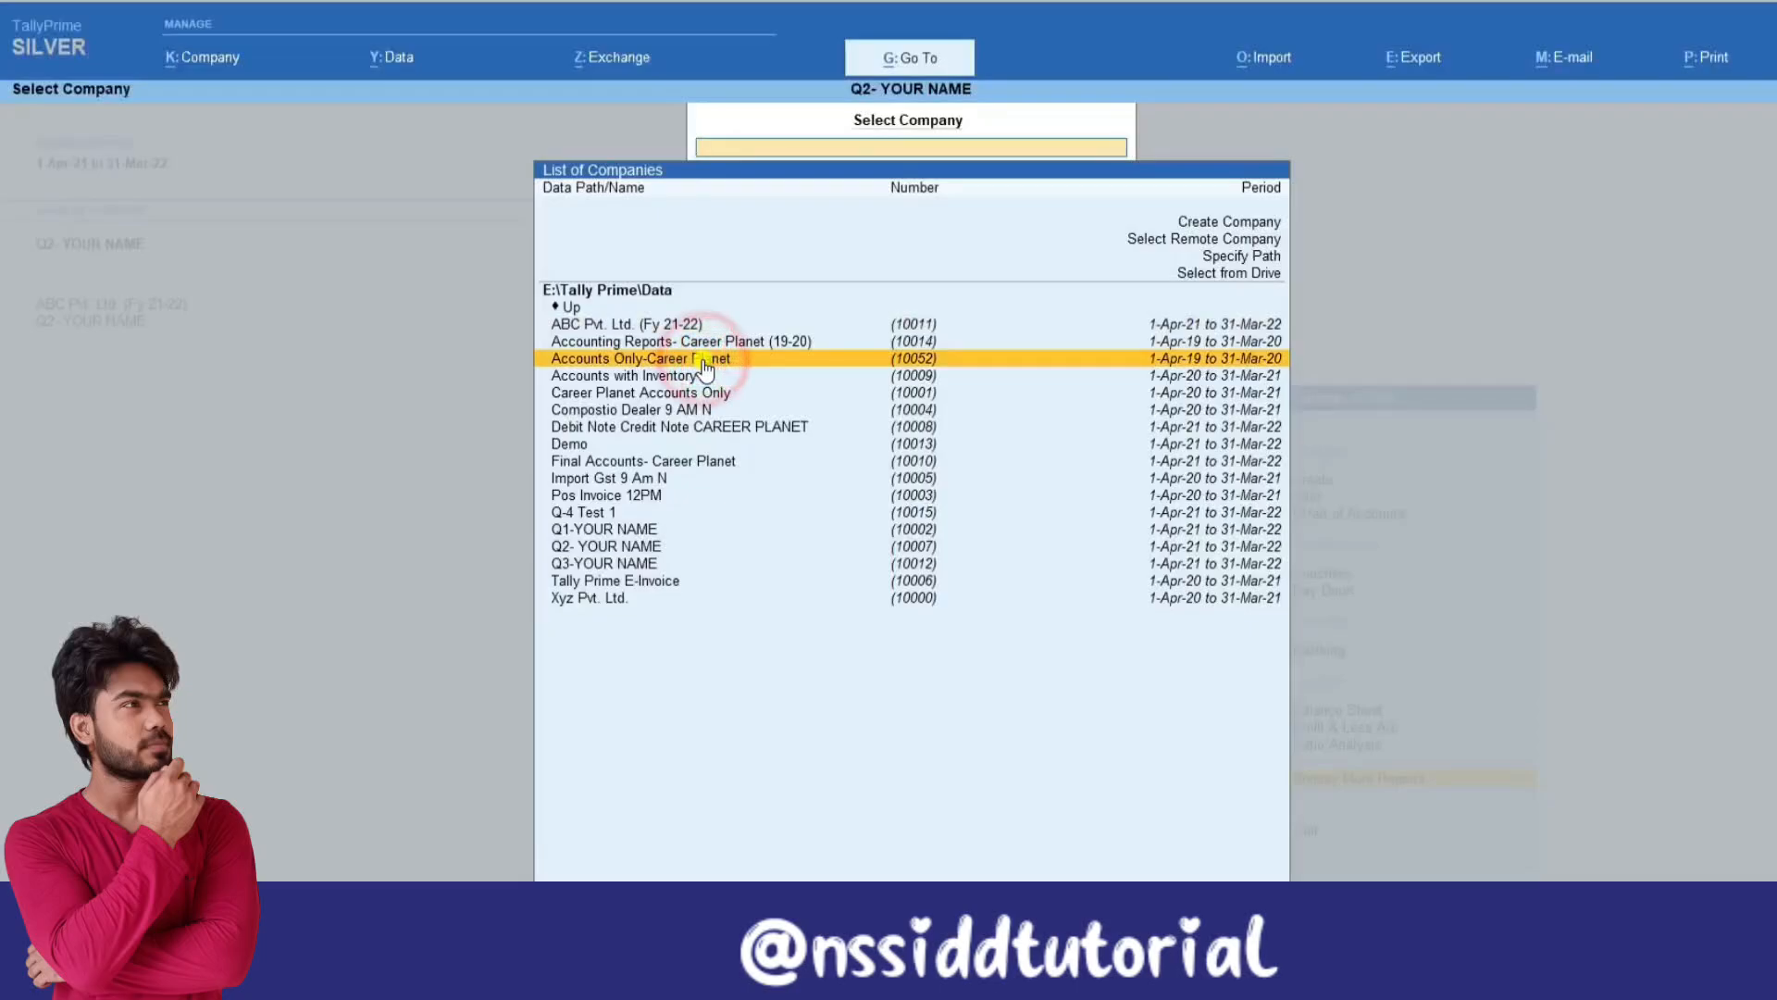
pyautogui.click(705, 365)
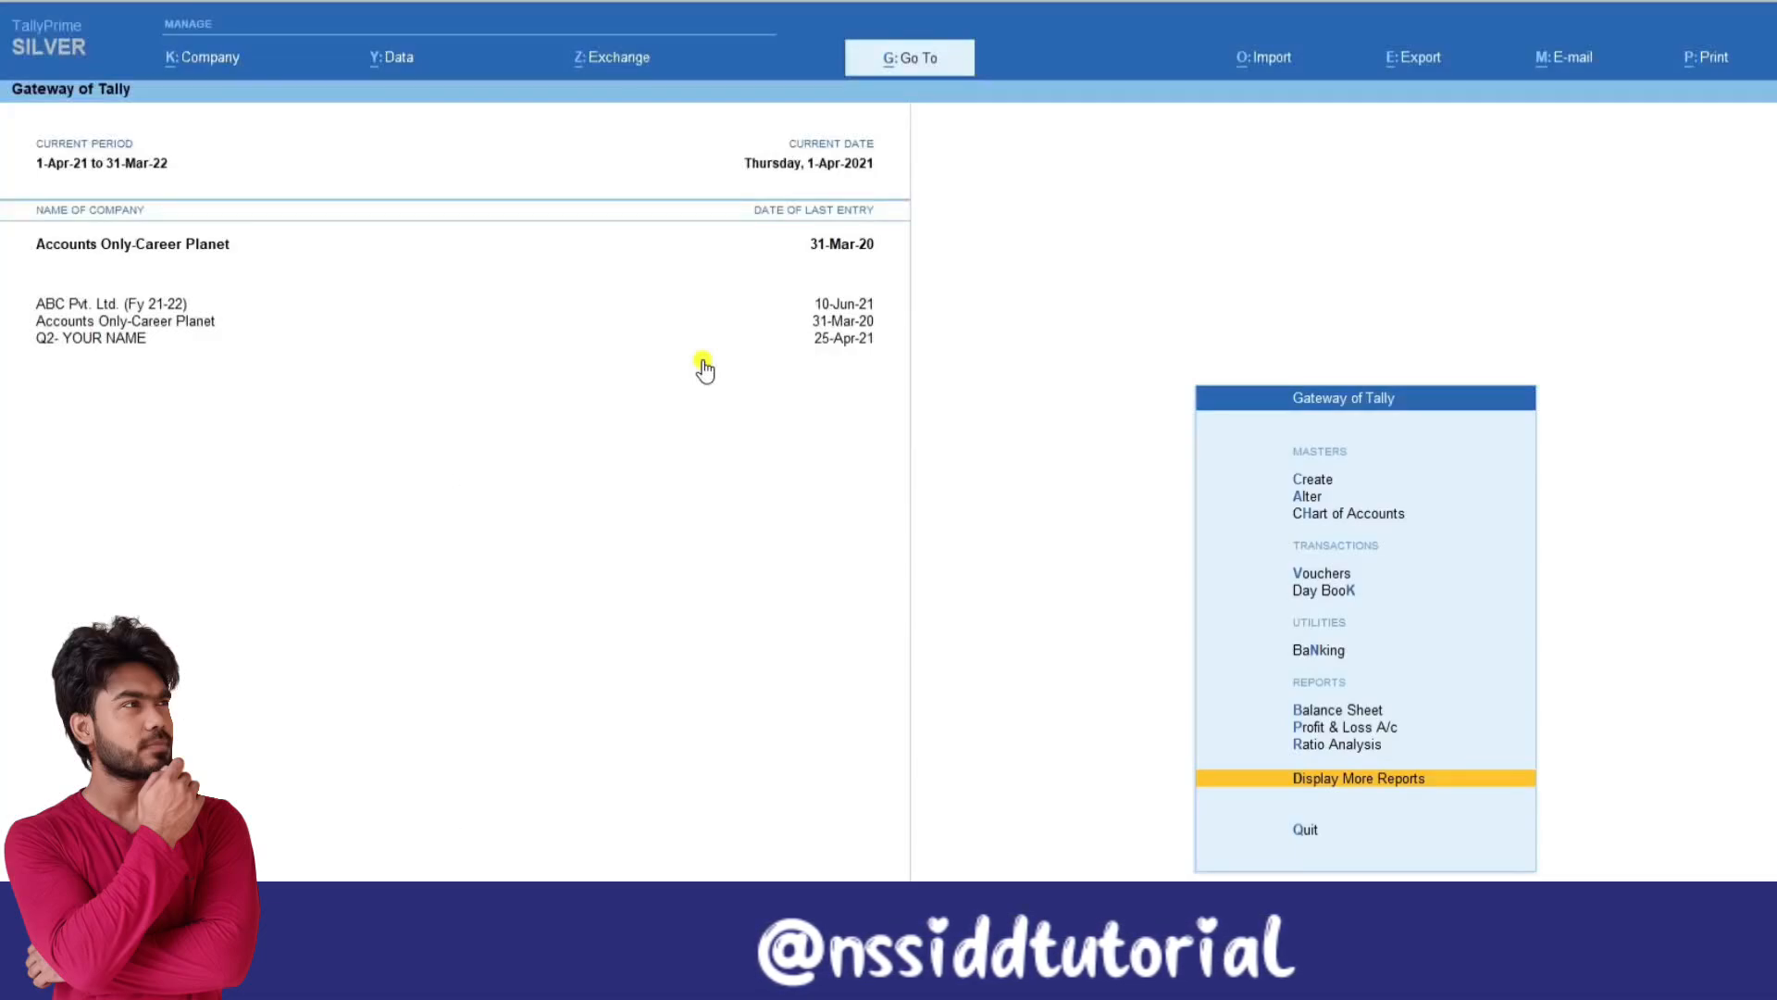
# Step: Bring up the quit confirmation and decline it
pyautogui.hotkey('alt', 'F4')
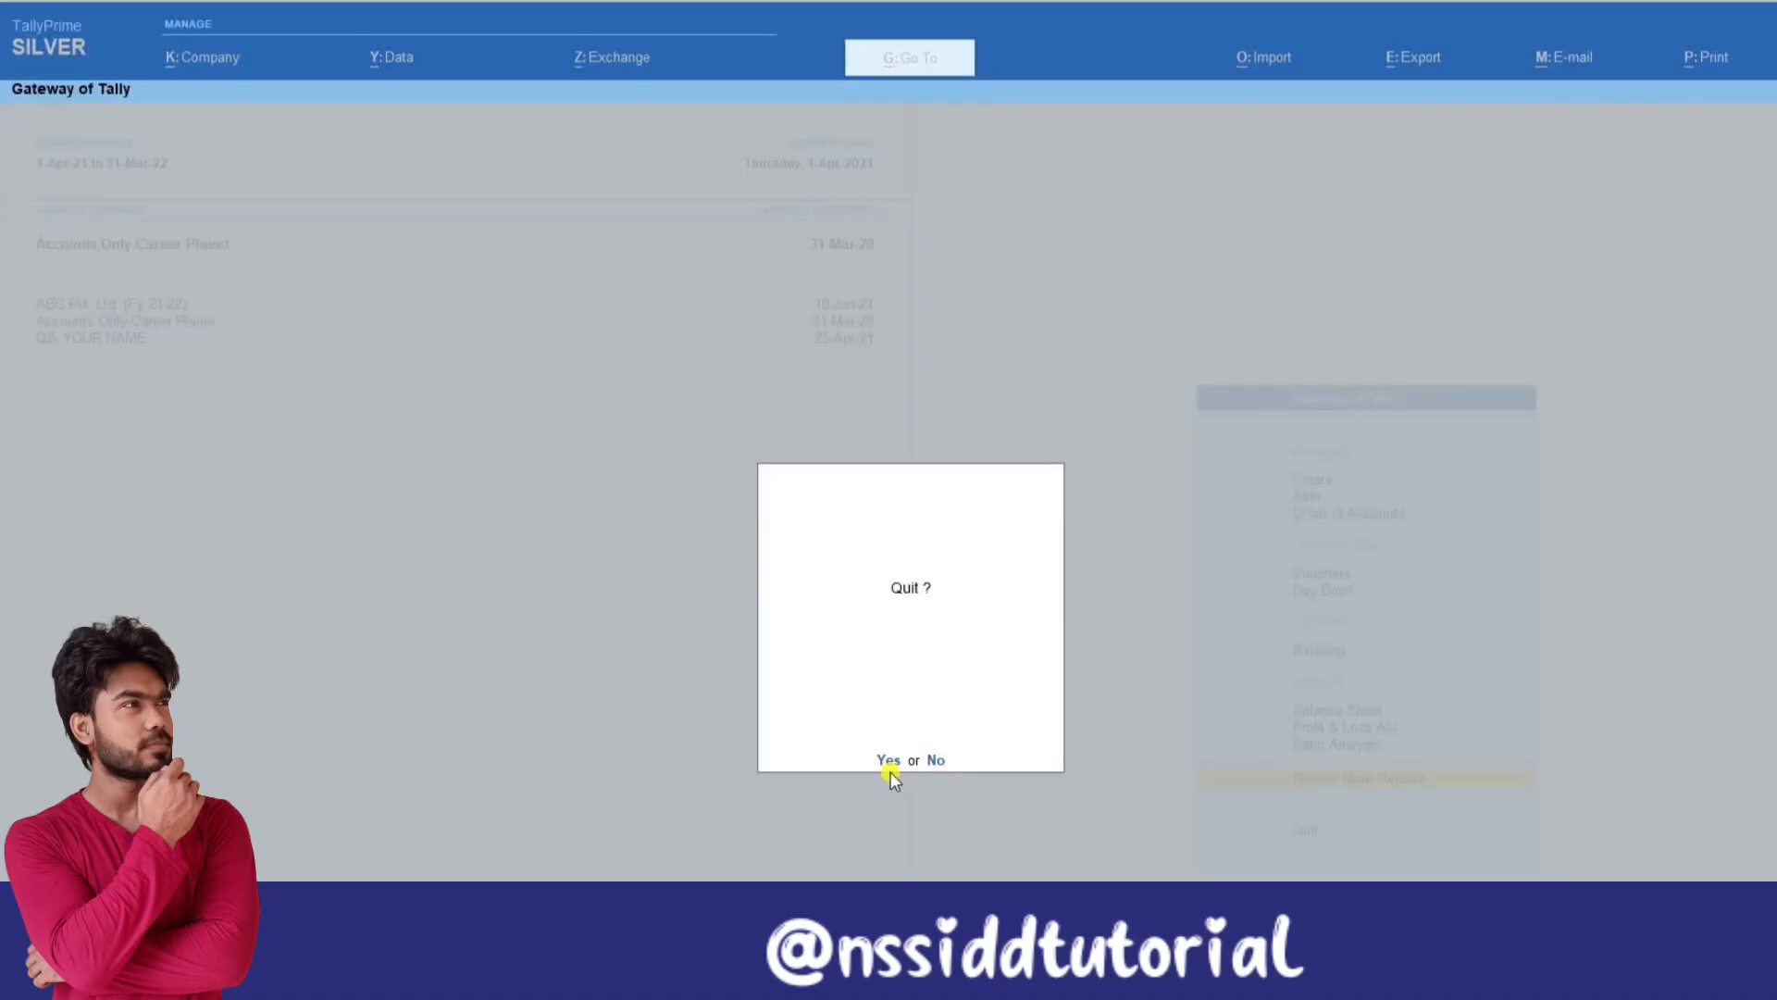
pyautogui.click(935, 761)
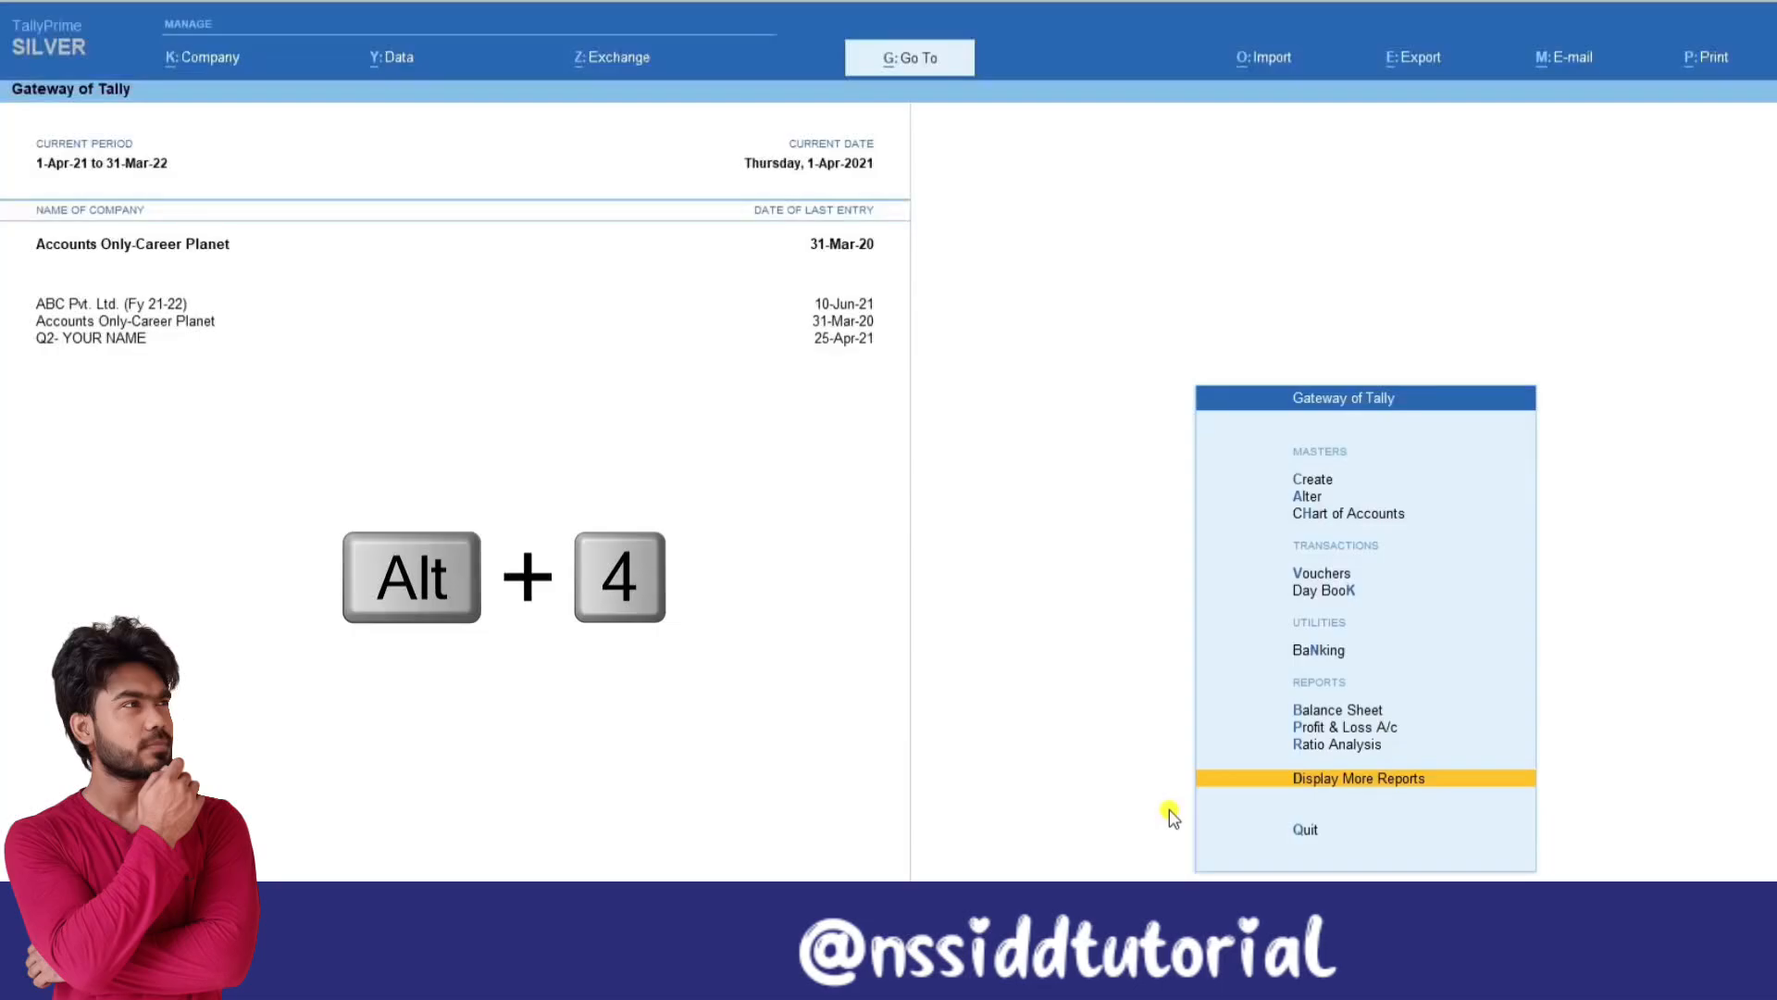
# Step: Start a payment voucher debiting Advance Salary, and leave it without entering an amount
pyautogui.press('v')
pyautogui.press('Return')
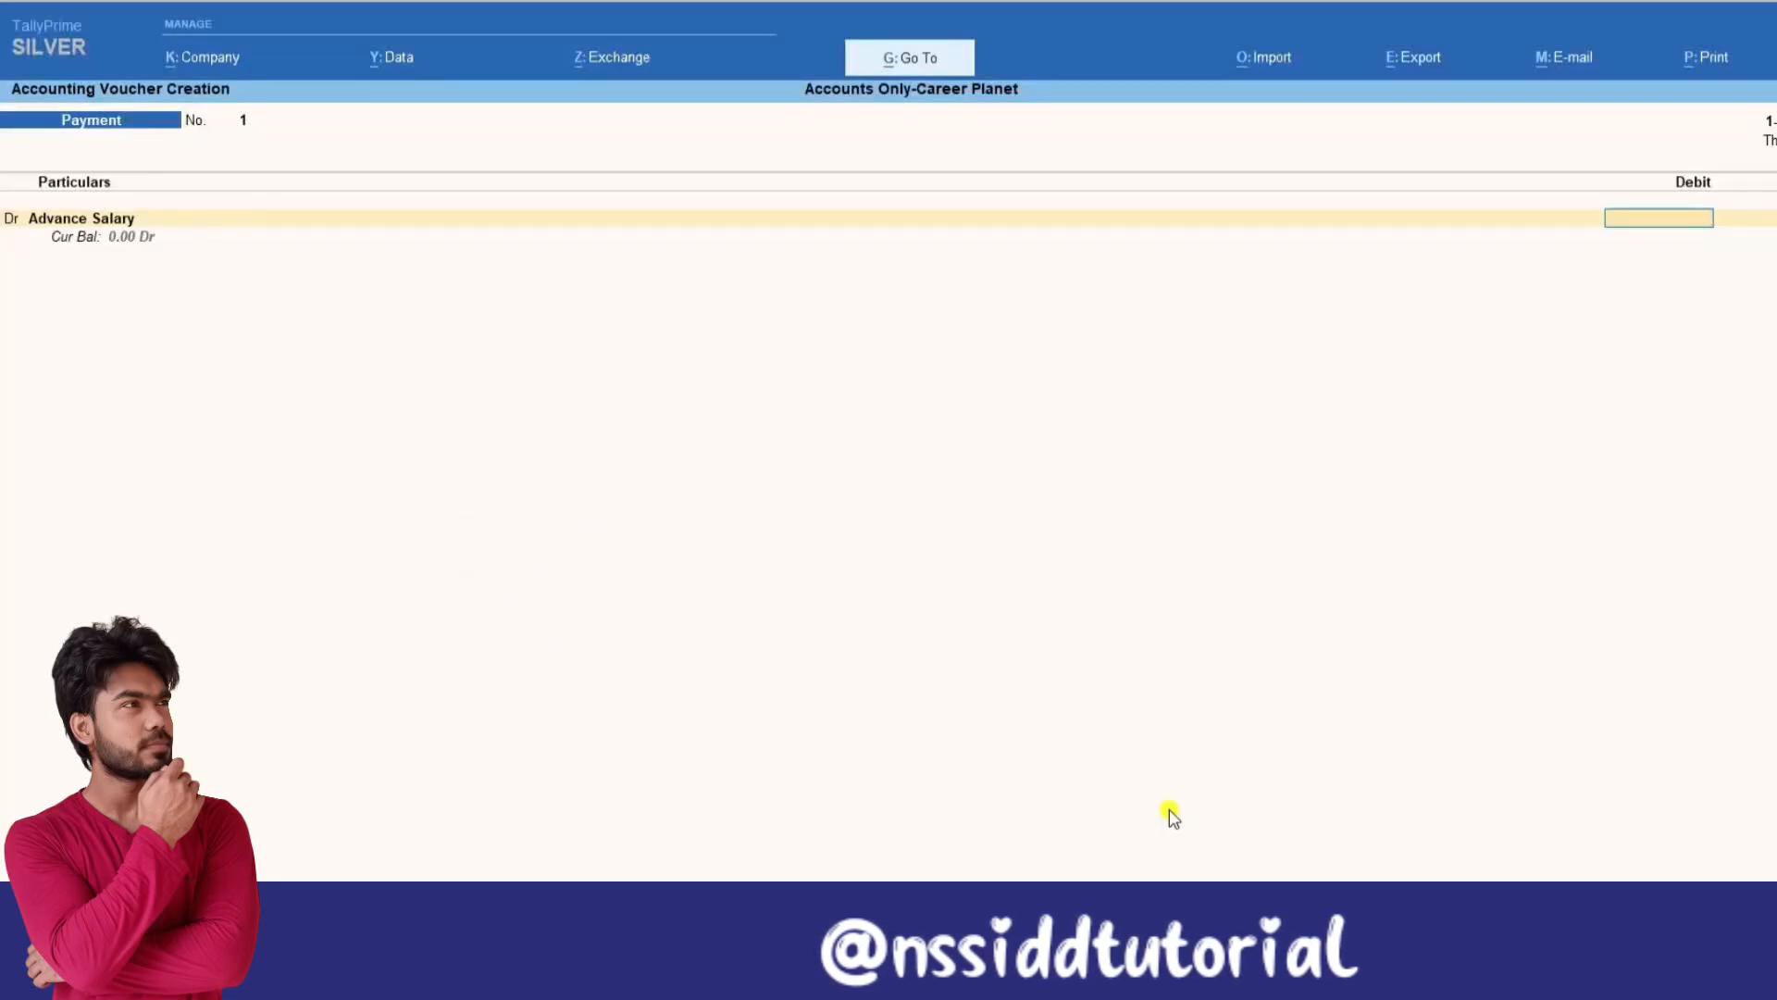
pyautogui.press('Escape')
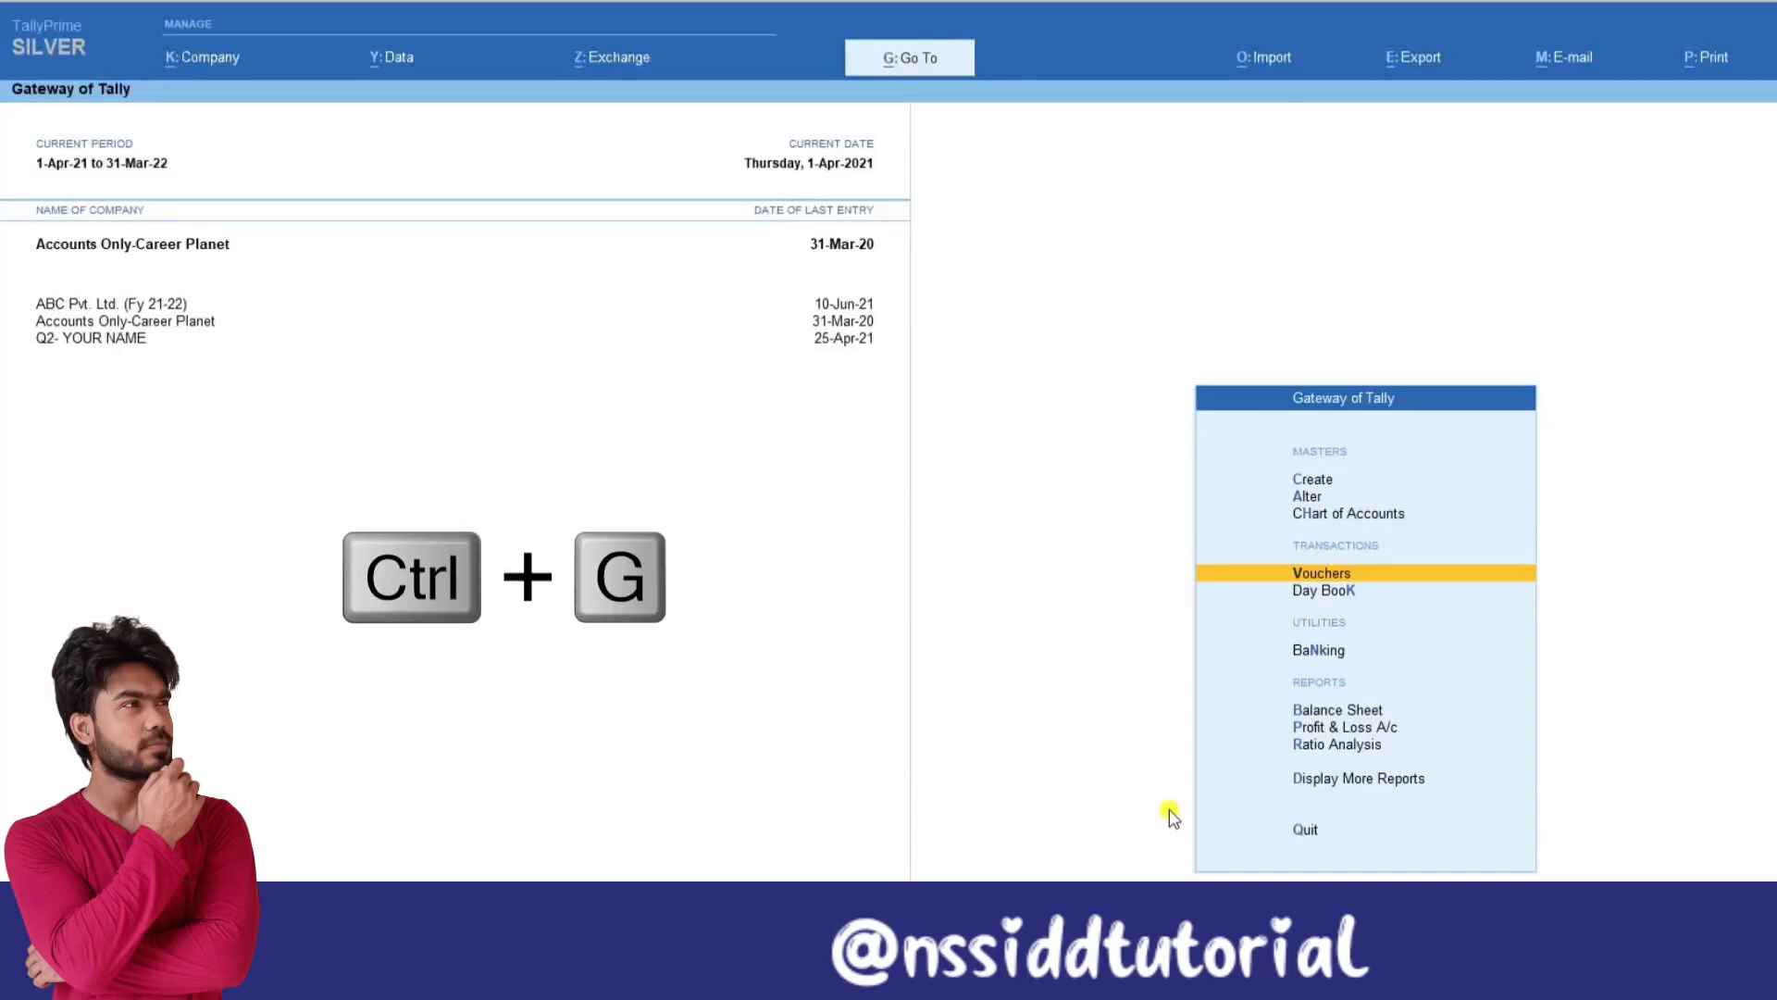
# Step: View the Switch To and Go To report lists, closing each one without opening a report
pyautogui.hotkey('ctrl', 'g')
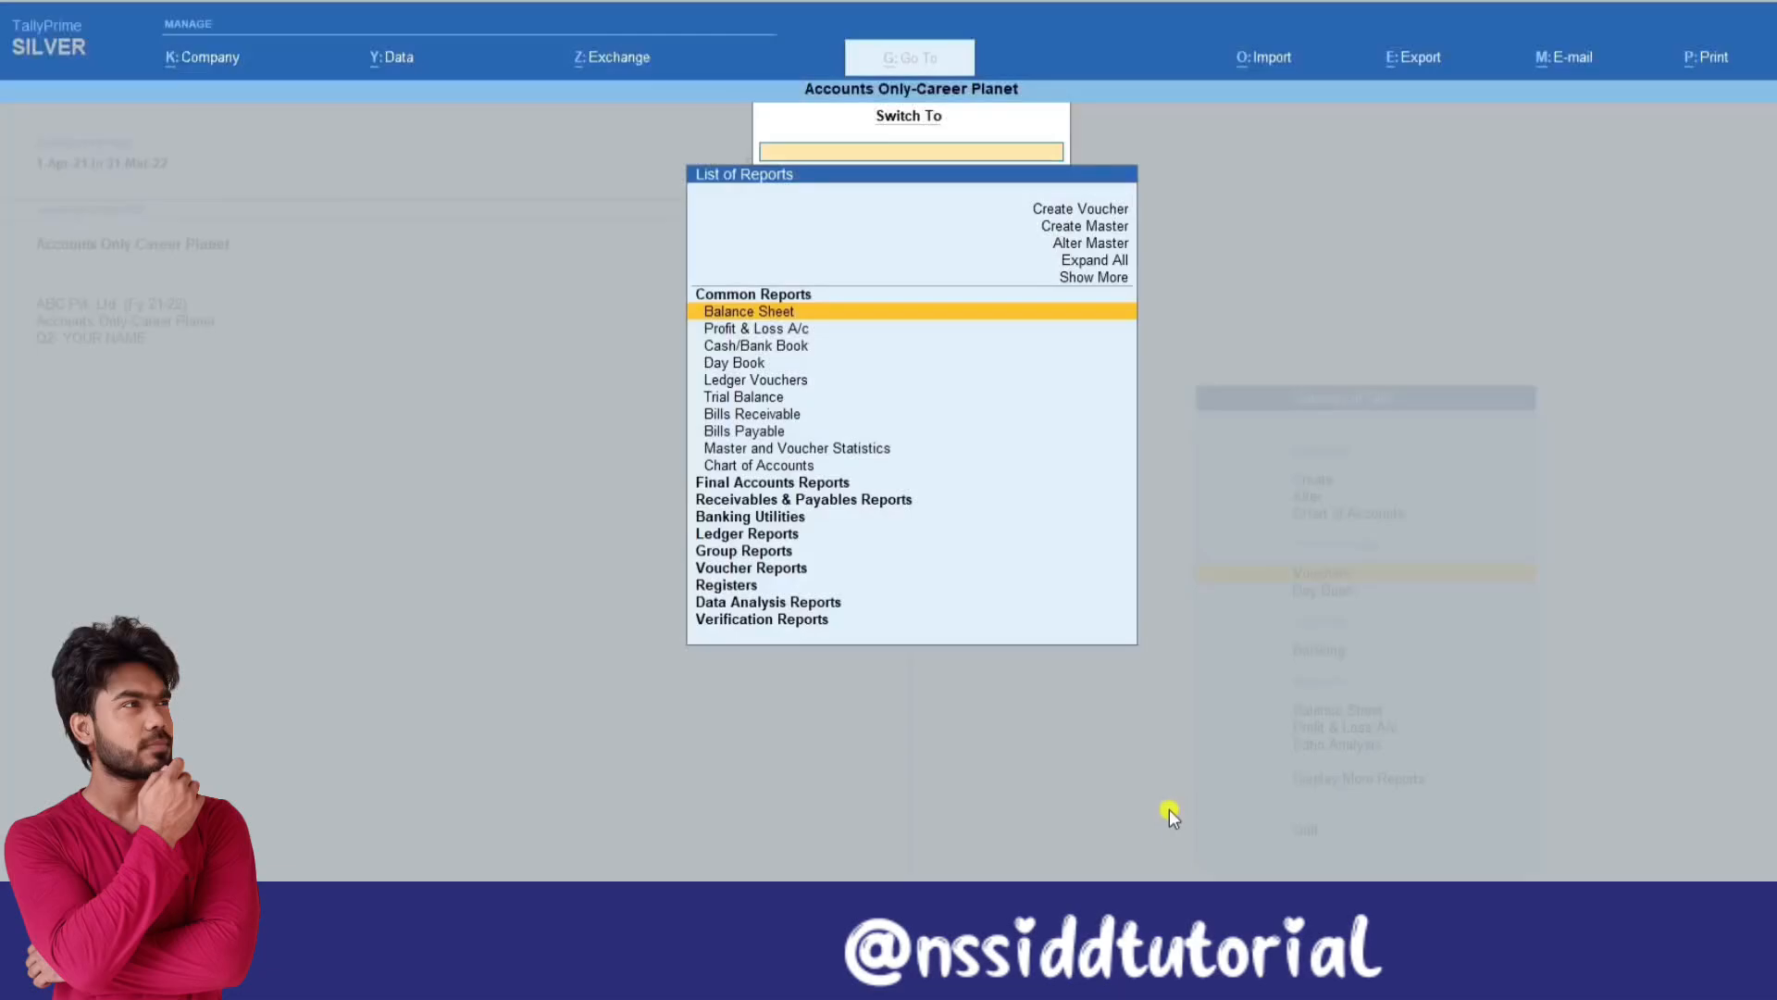
pyautogui.press('Escape')
pyautogui.hotkey('alt', 'g')
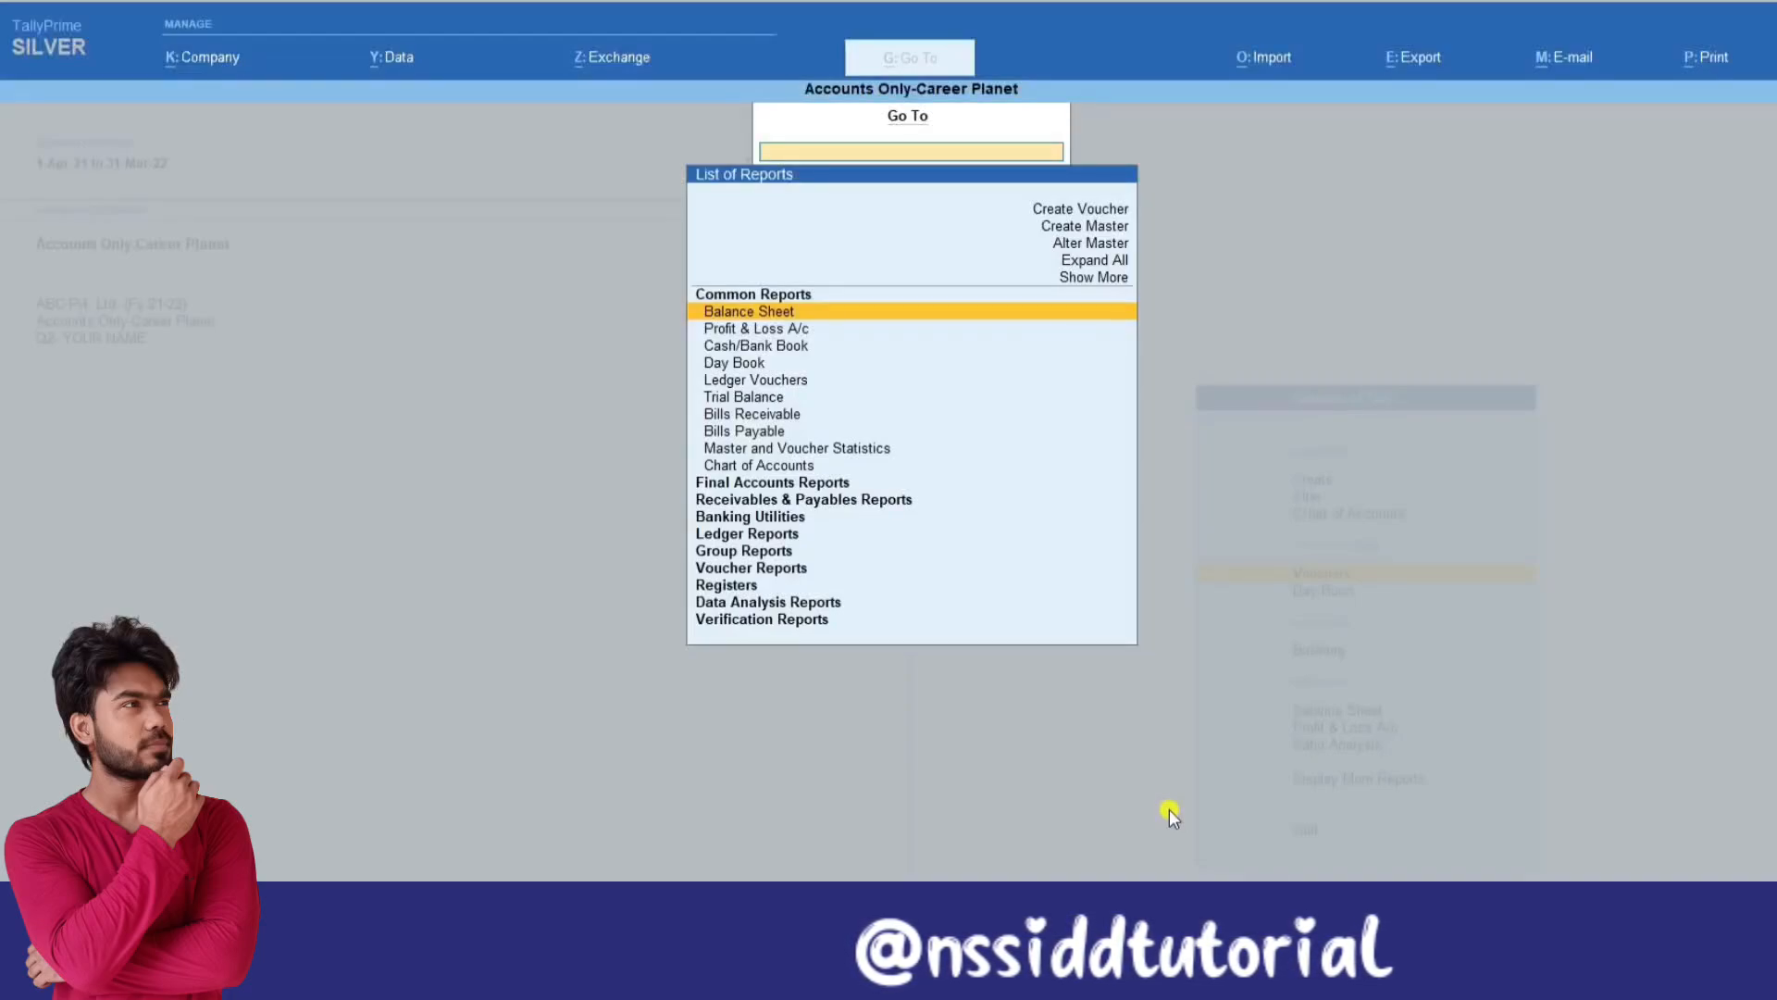
pyautogui.press('Escape')
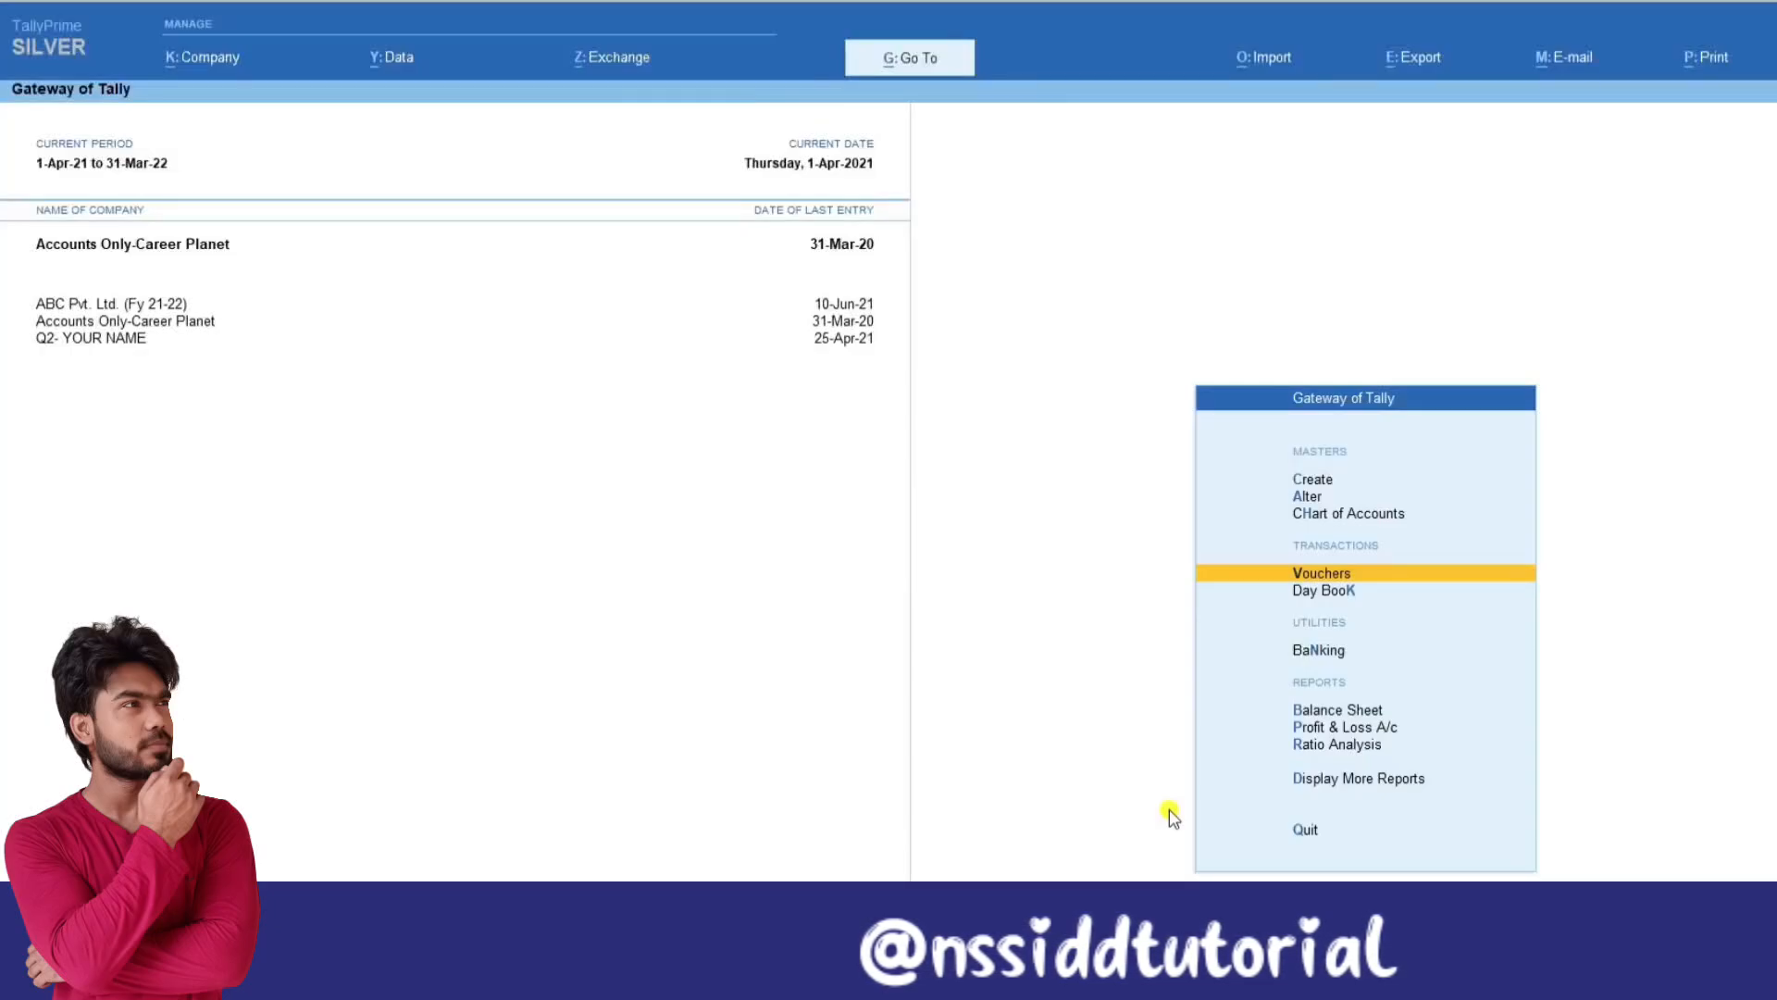
# Step: Start a payment voucher debiting Advance Salary 500.00 and crediting Cash 500.00
pyautogui.press('Return')
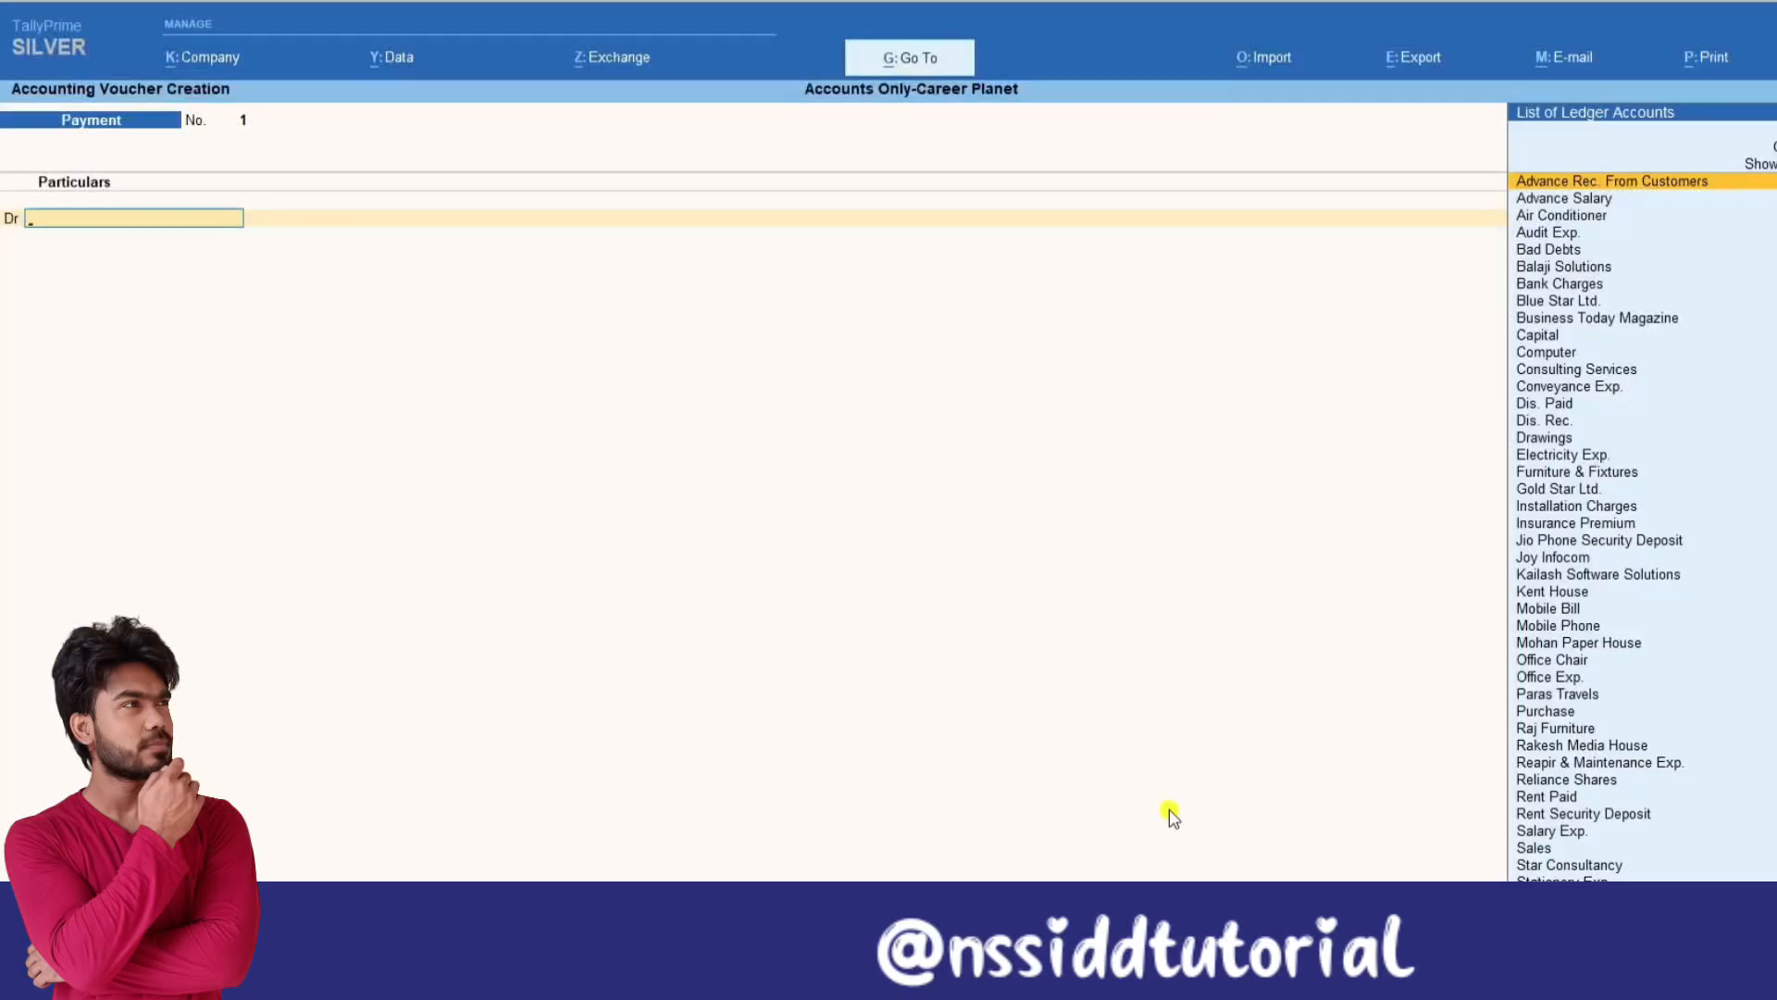
pyautogui.hotkey('alt', 'c')
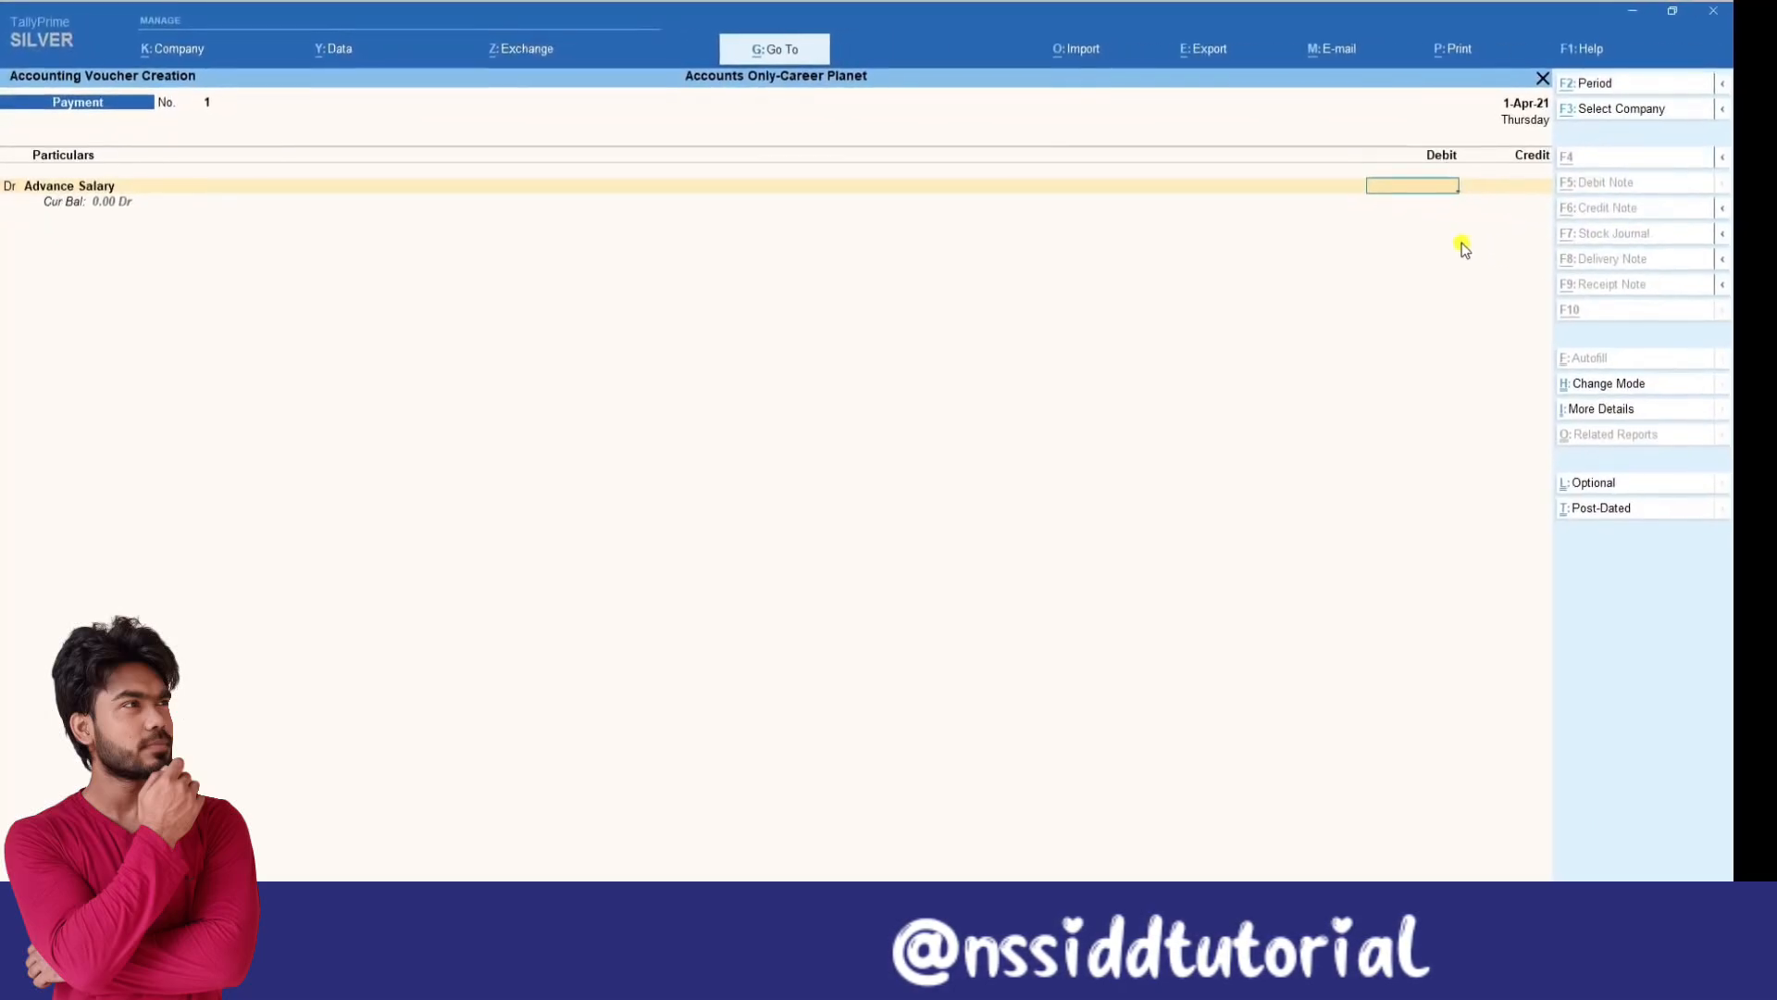
pyautogui.hotkey('alt', 'c')
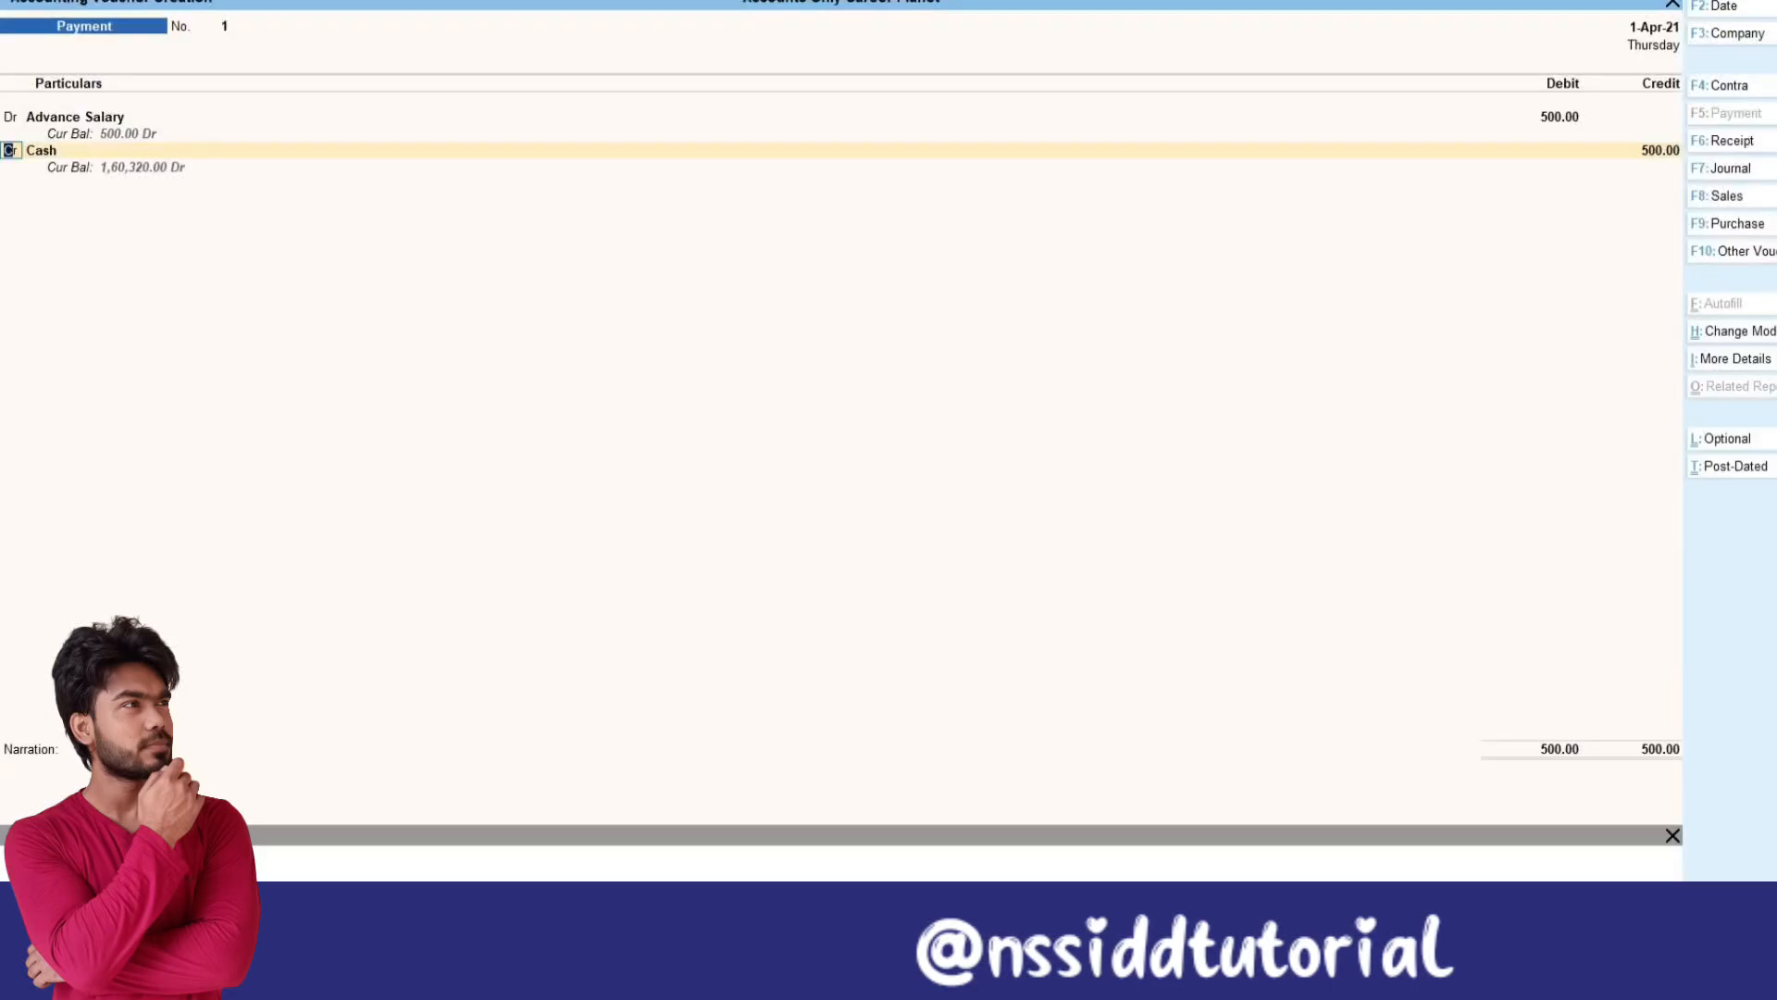
# Step: Close and reopen the calculator panel, and abandon the payment voucher without saving it
pyautogui.click(1673, 836)
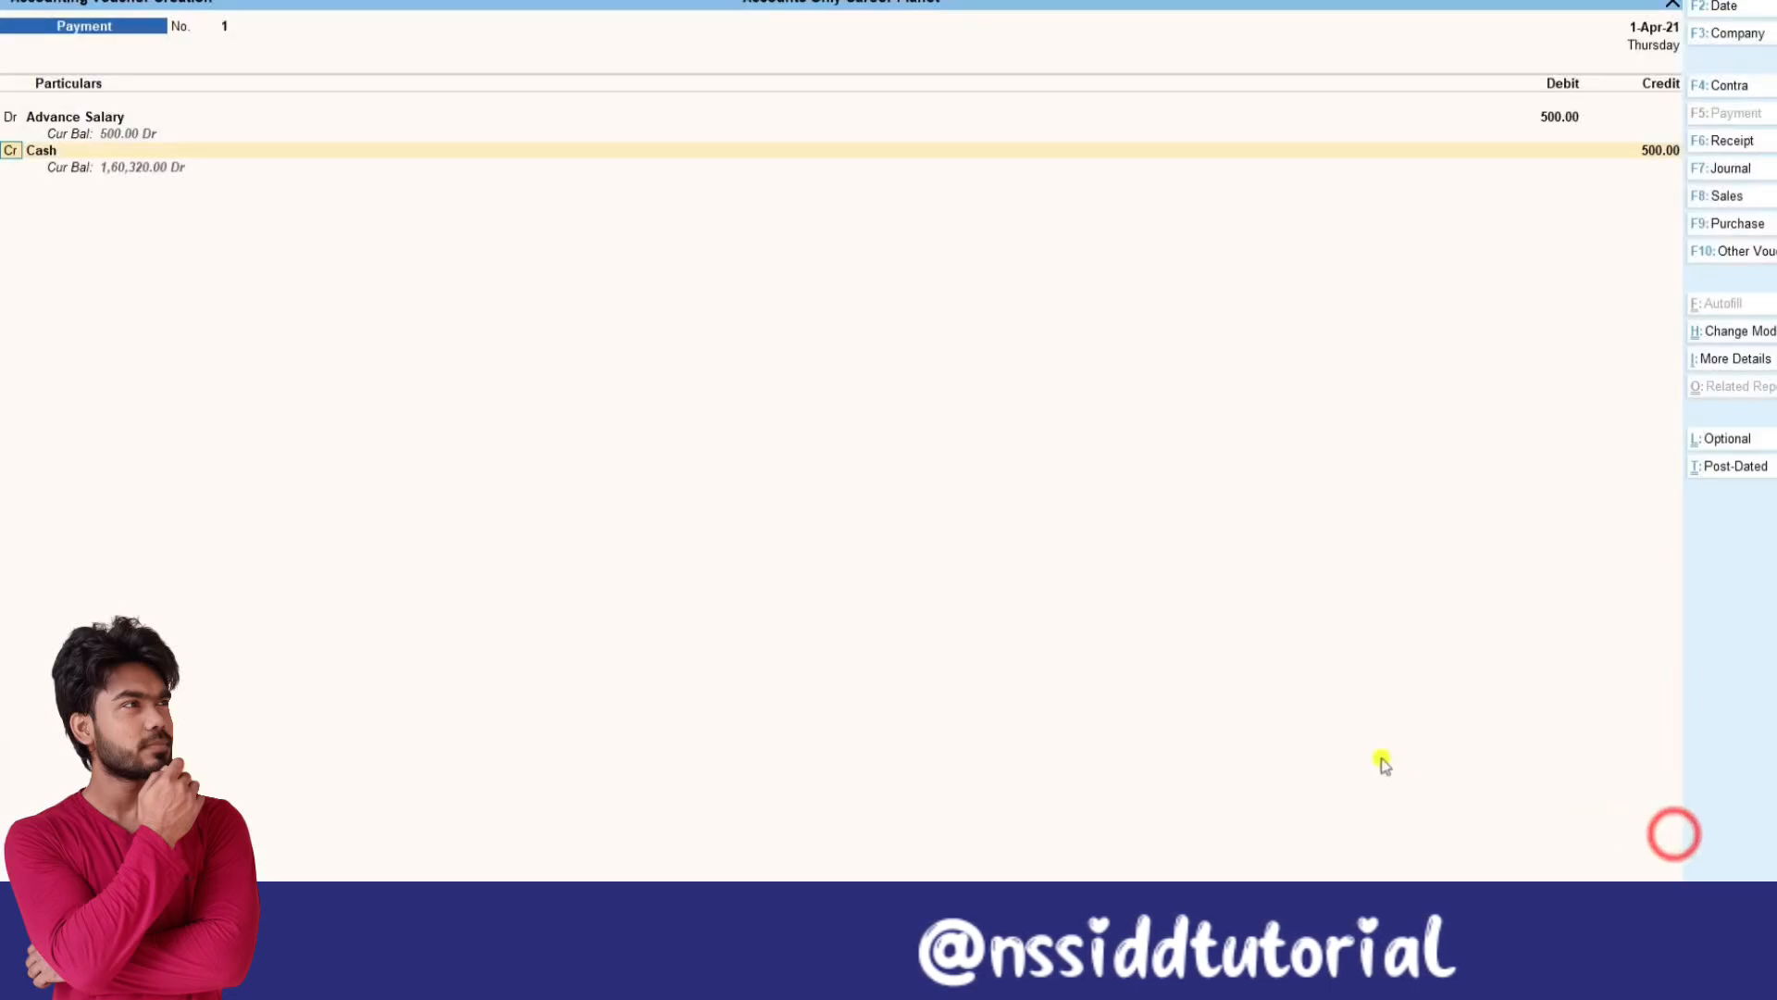
pyautogui.hotkey('ctrl', 'n')
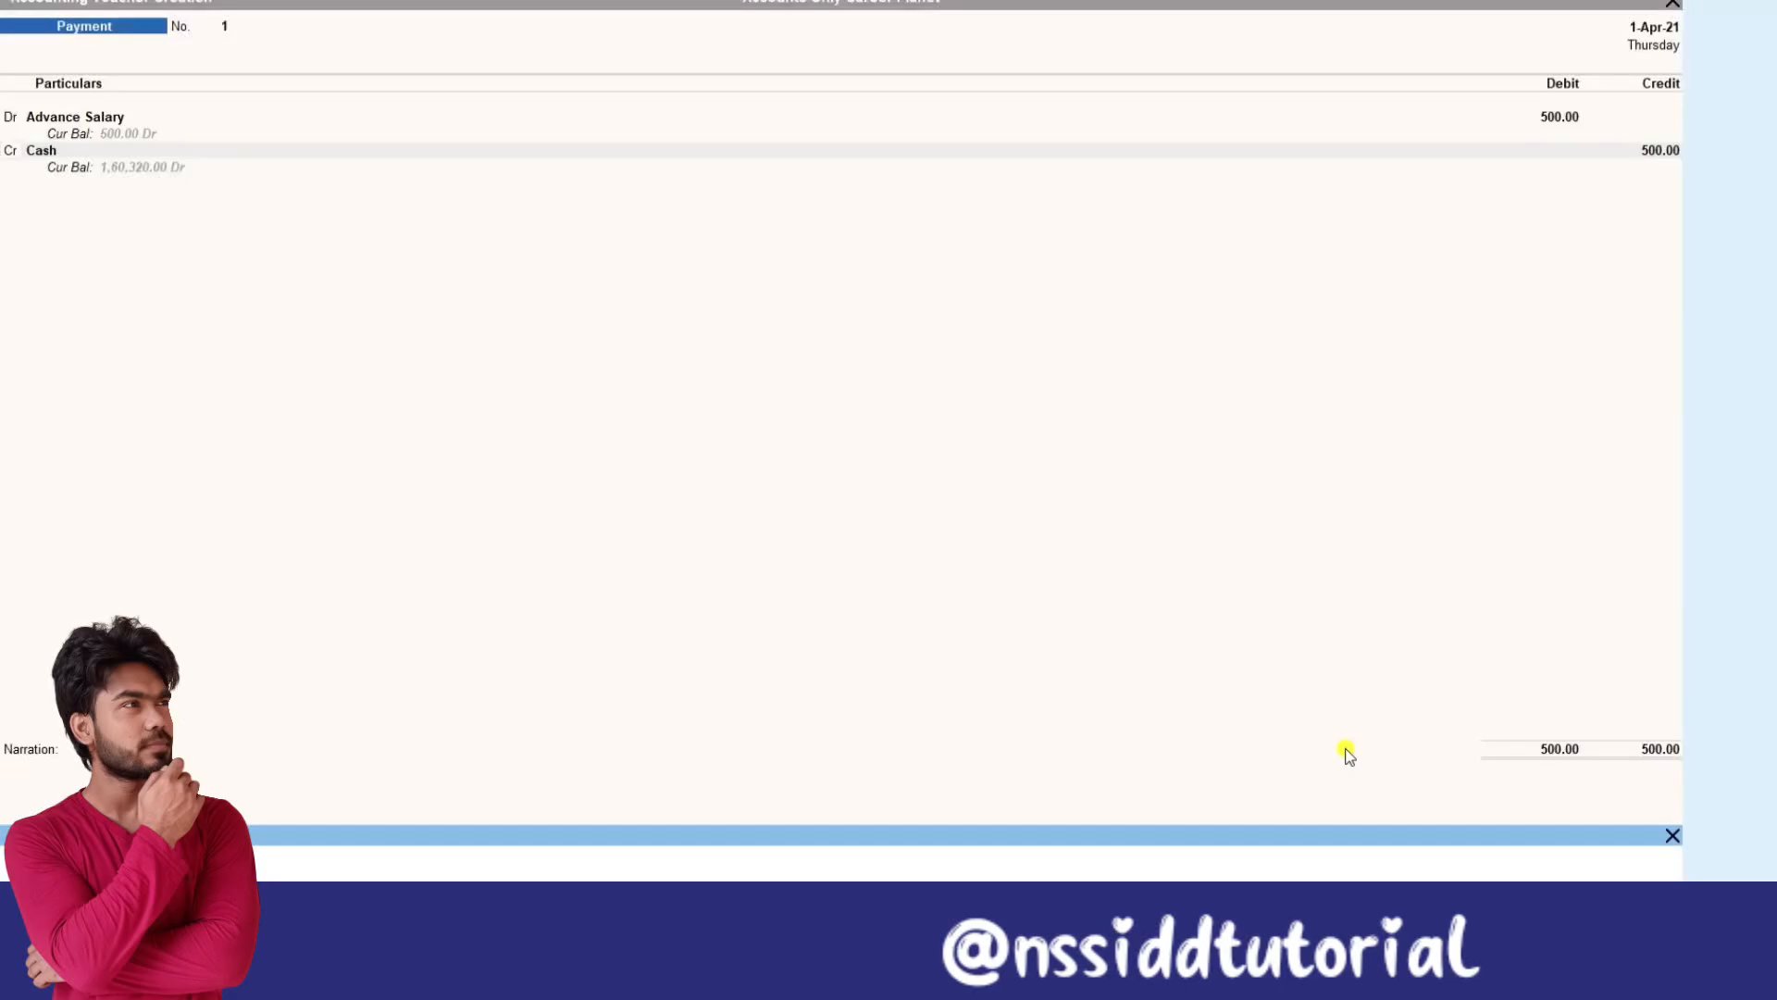
pyautogui.press('Escape')
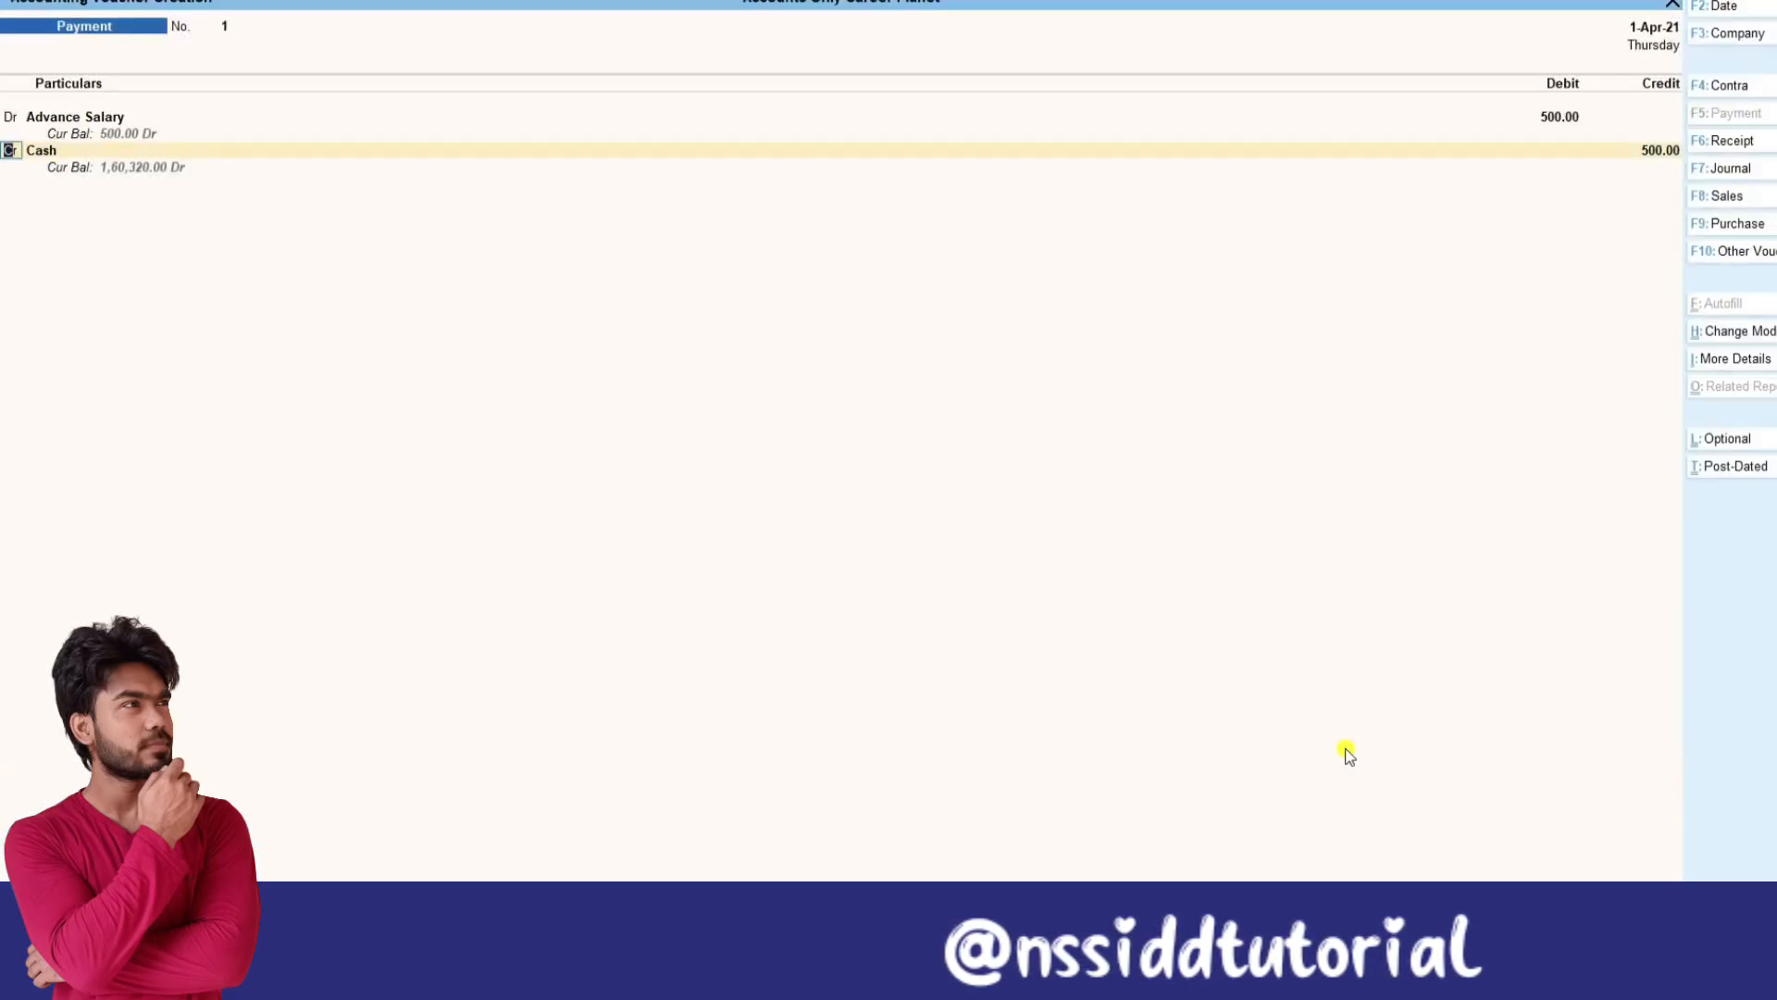
pyautogui.press('Escape')
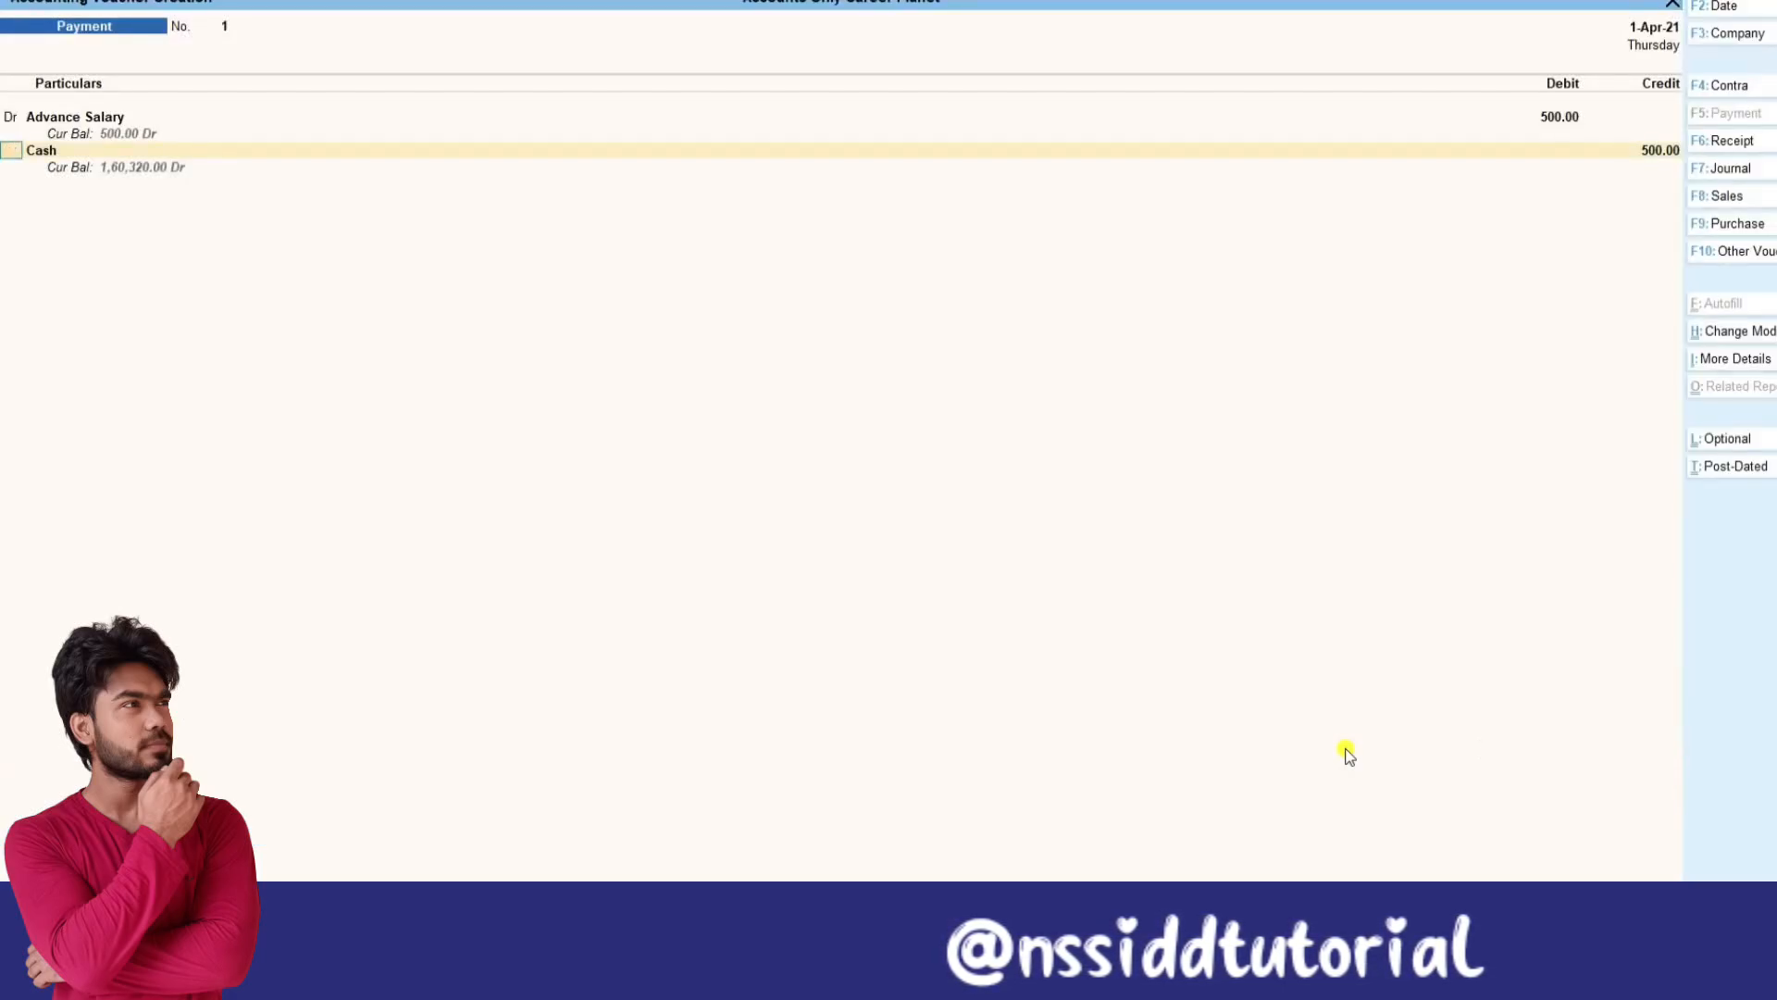
pyautogui.press('Escape')
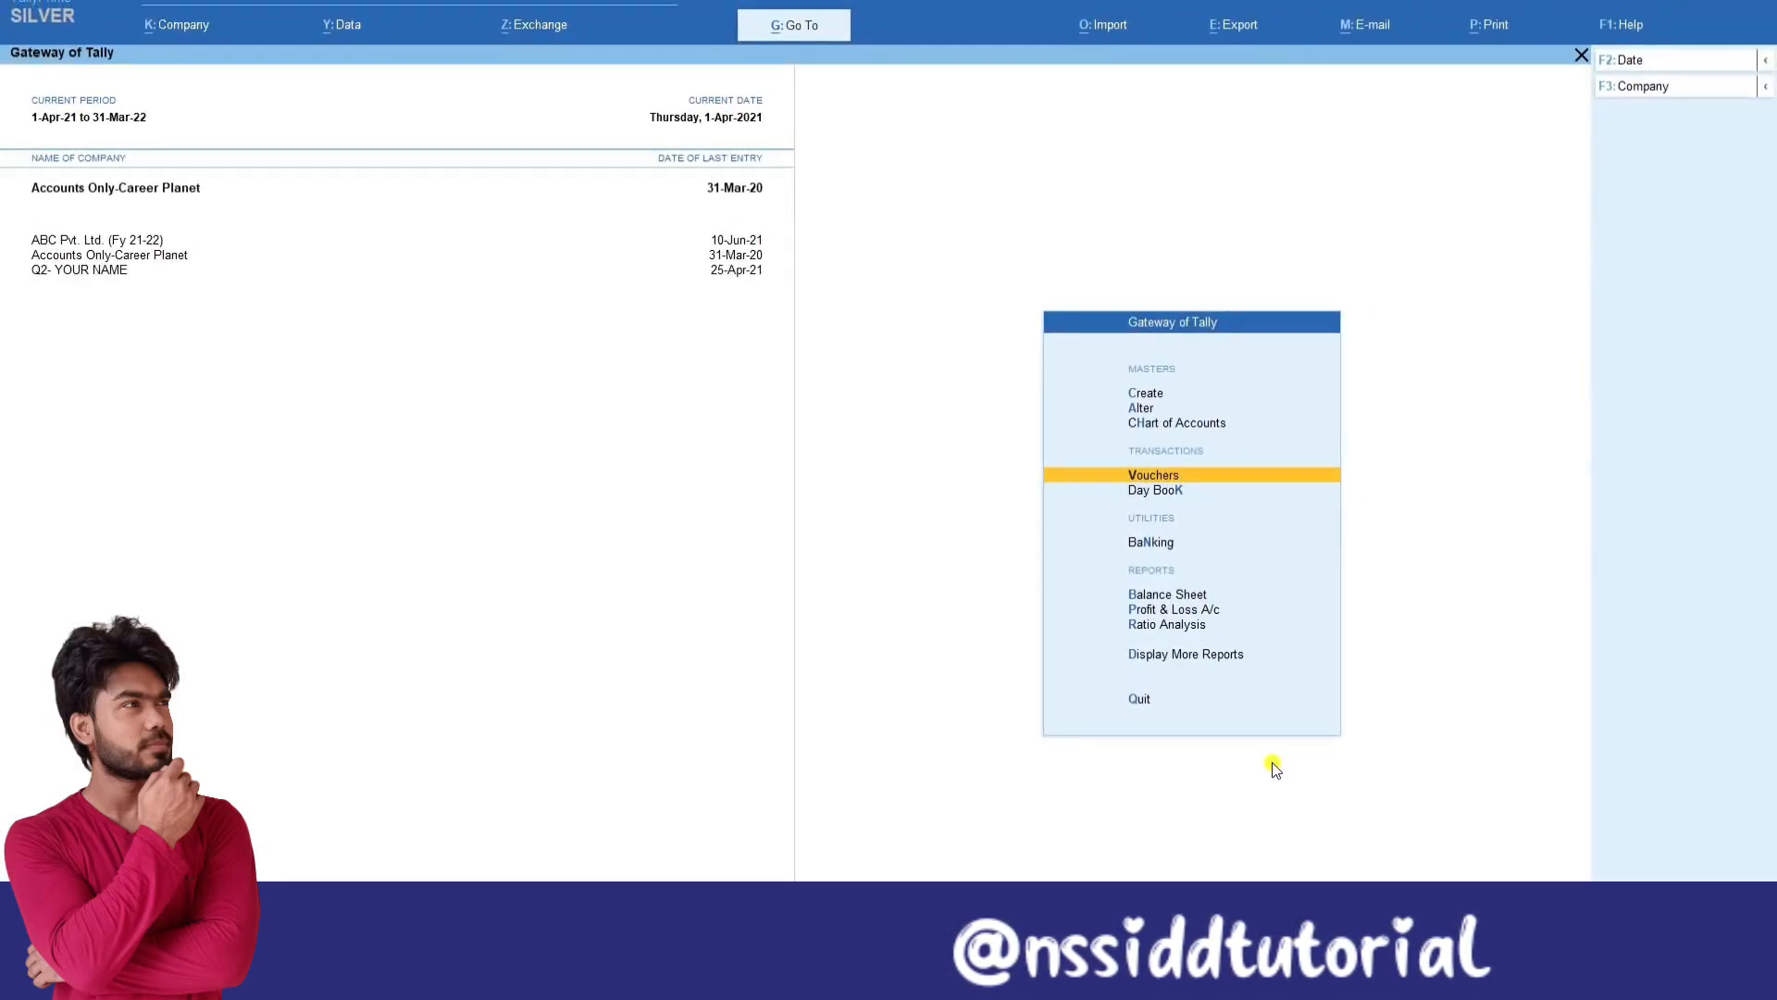
# Step: Open a new payment voucher and examine the alternate commands offered for period, company selection and voucher types
pyautogui.press('alt')
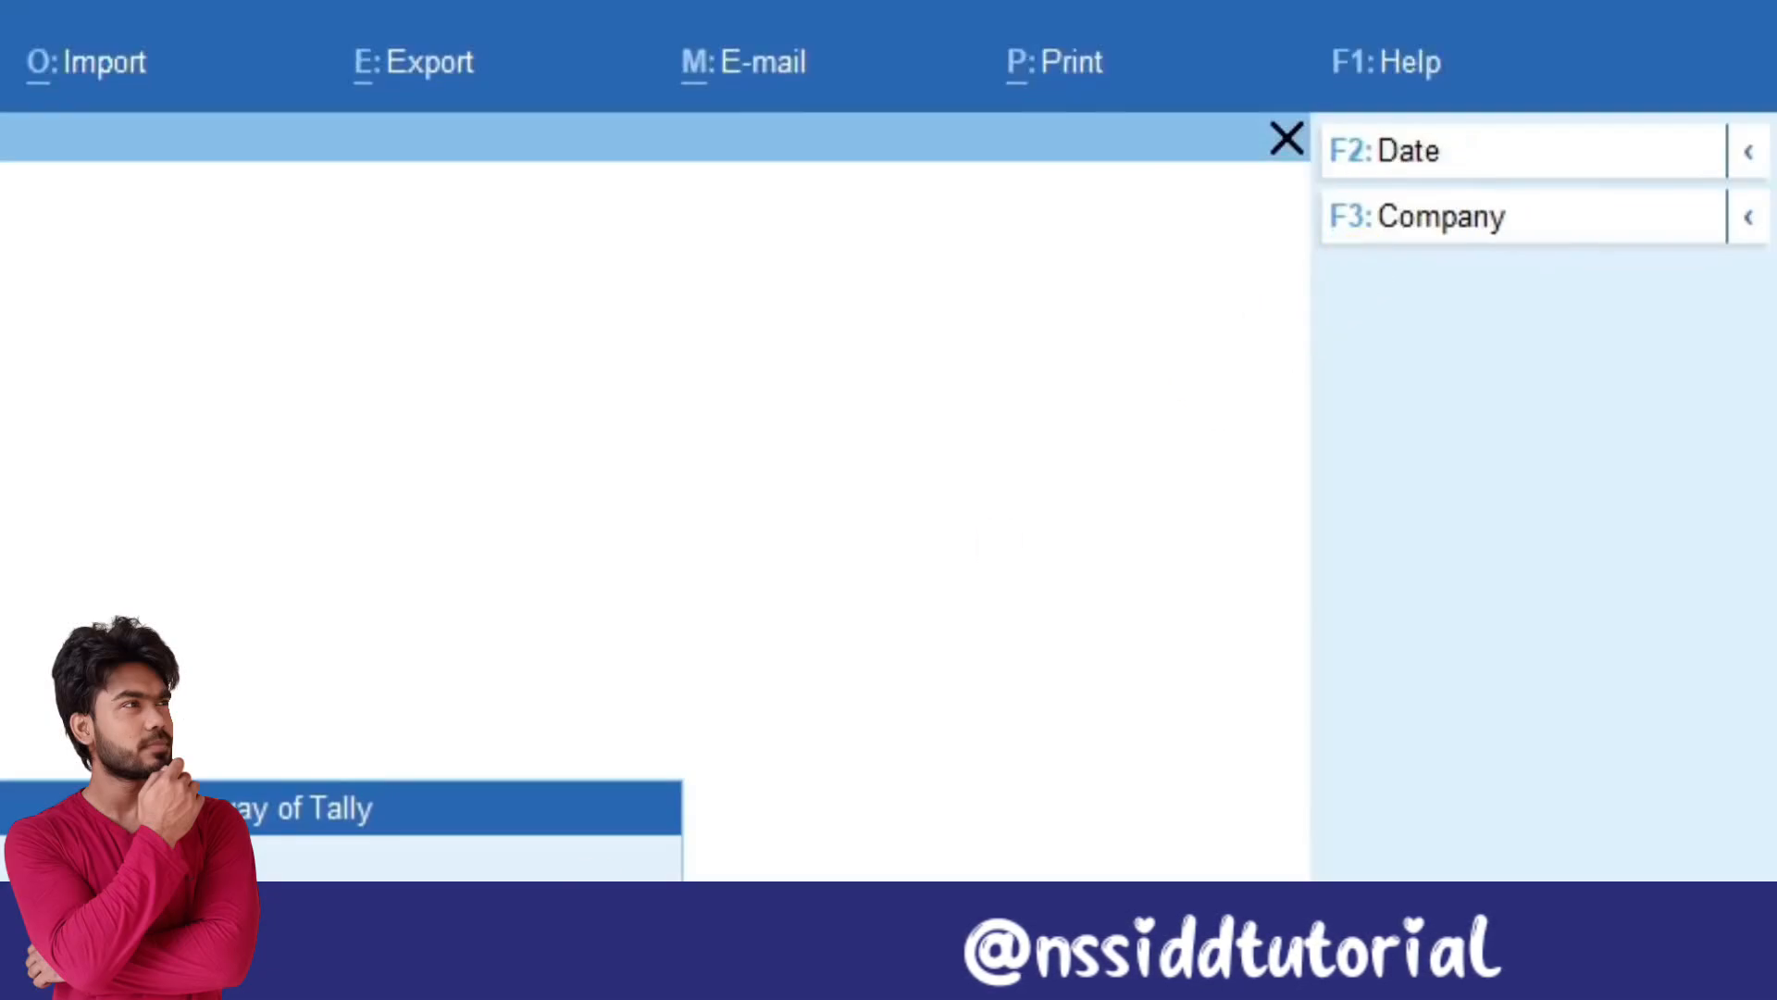
pyautogui.press('v')
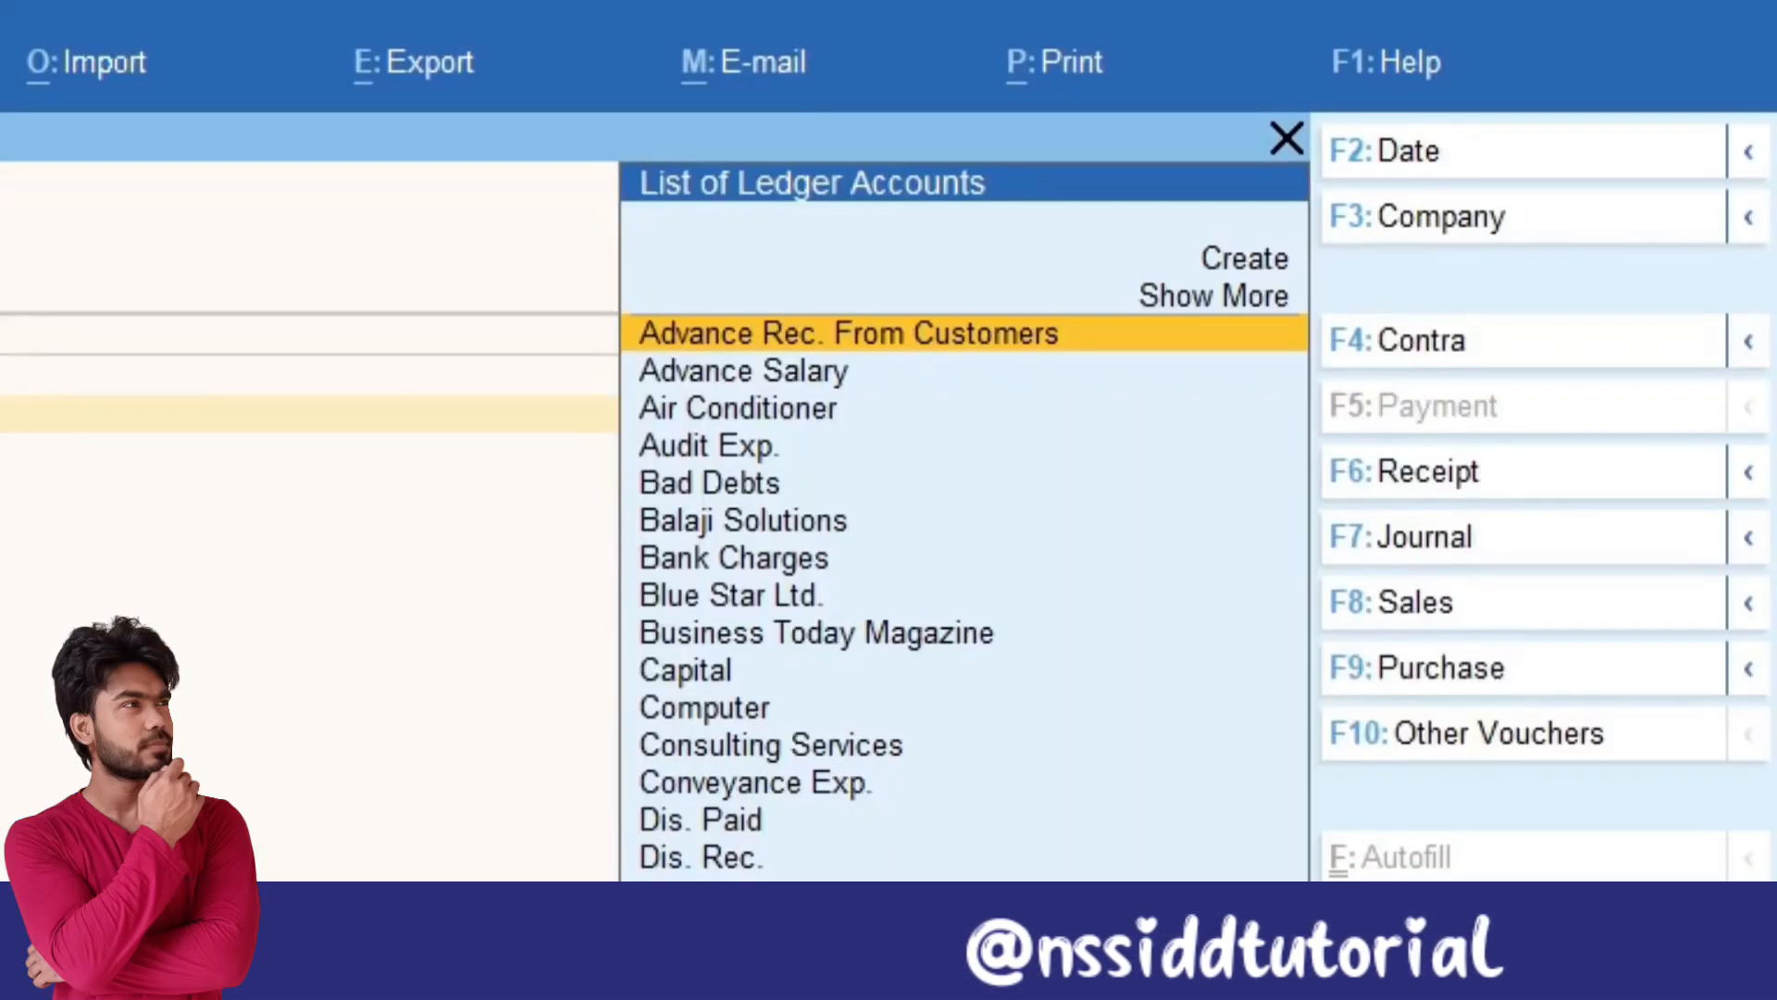
pyautogui.press('ctrl')
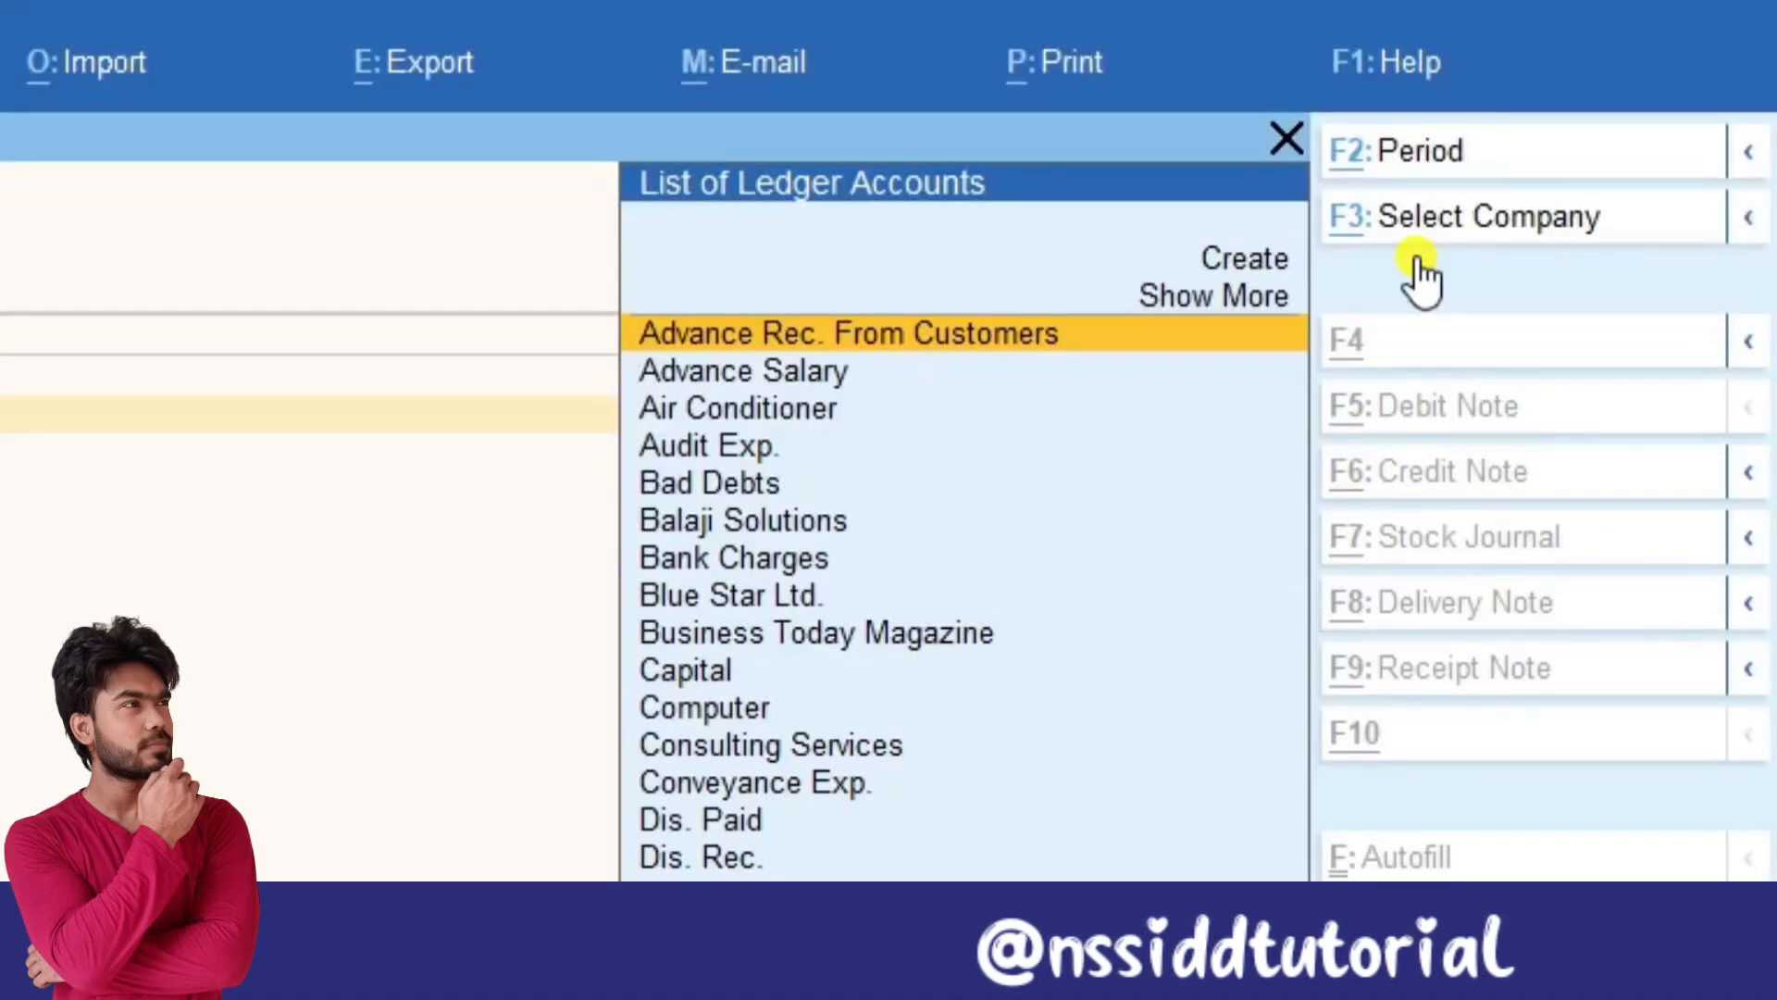
# Step: Examine the payment voucher's alternate commands, and leave the voucher unsaved to return to the Gateway of Tally
pyautogui.press('ctrl')
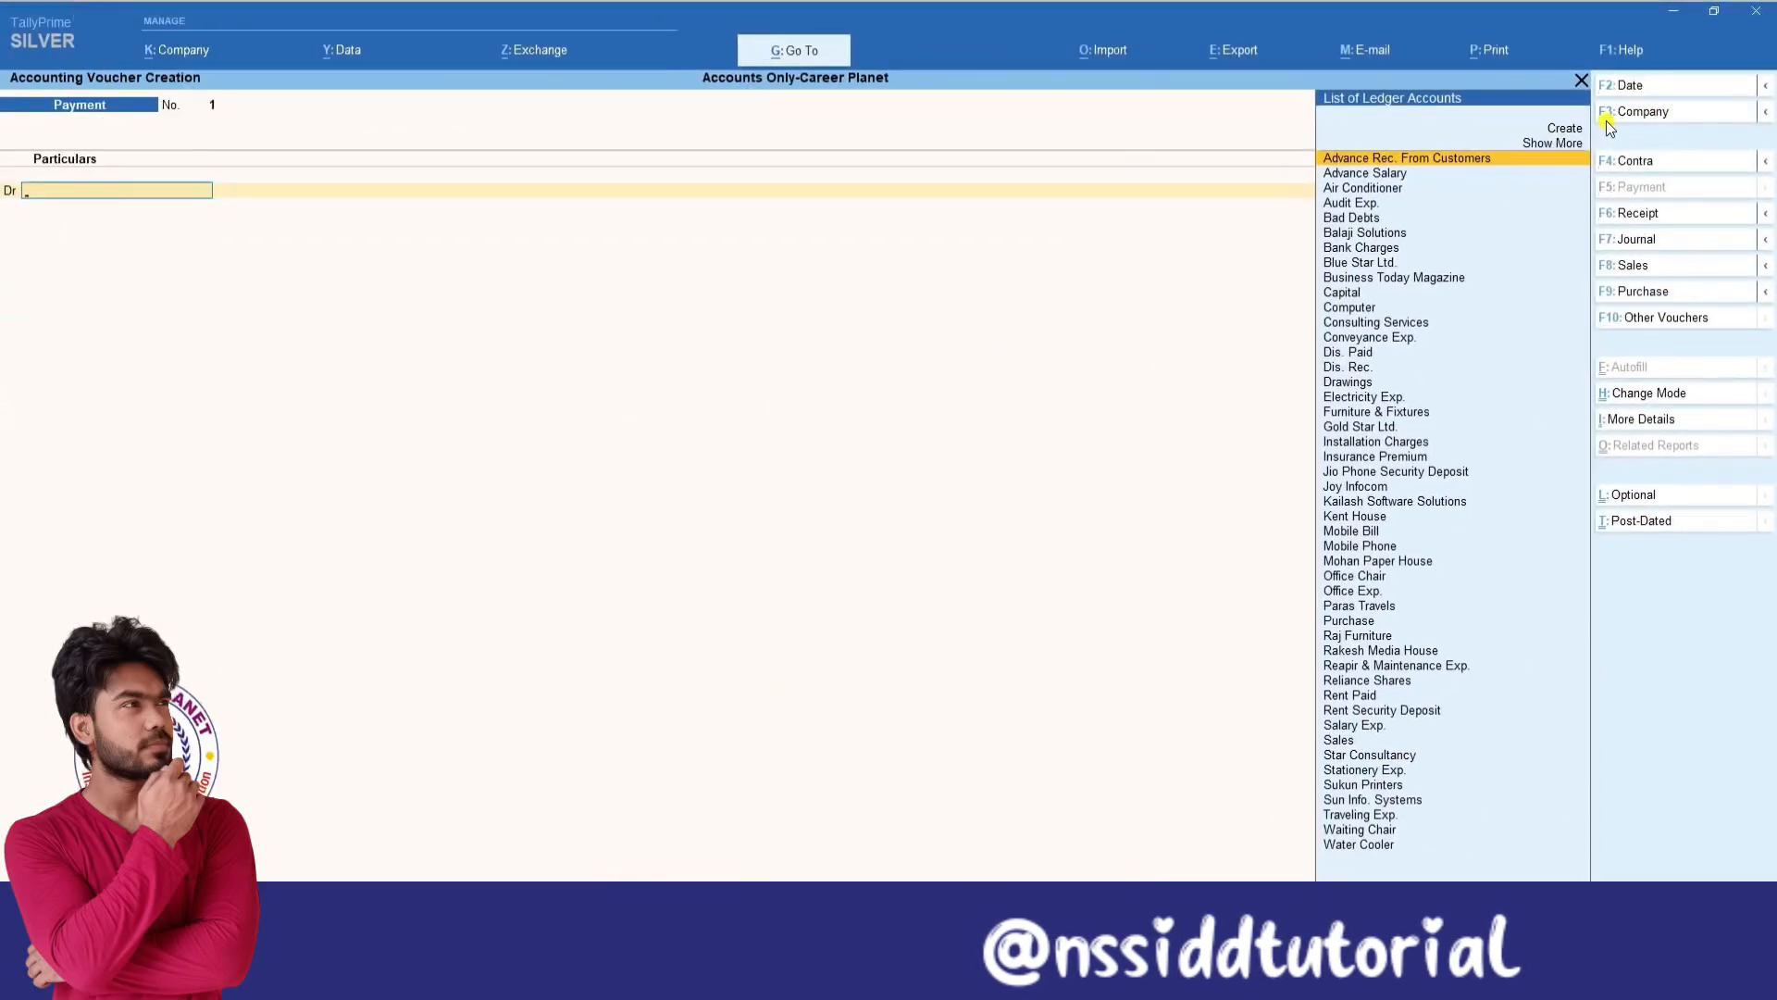
pyautogui.press('Escape')
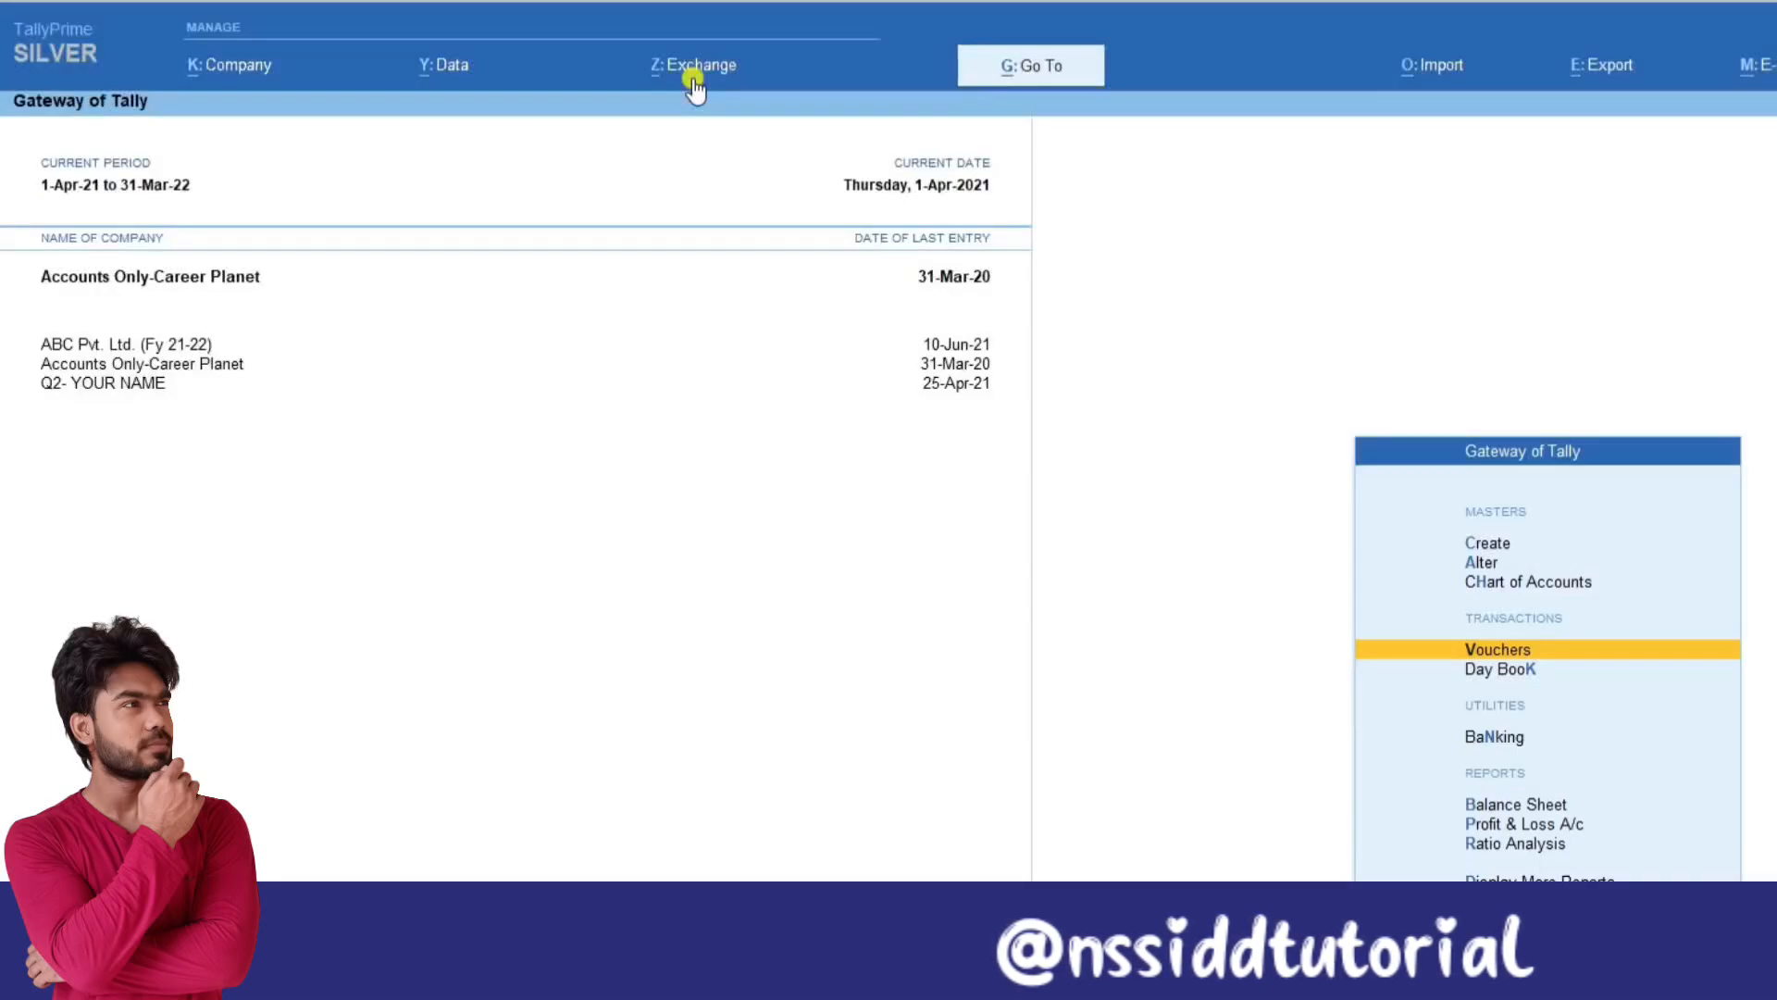
pyautogui.click(308, 89)
pyautogui.click(309, 89)
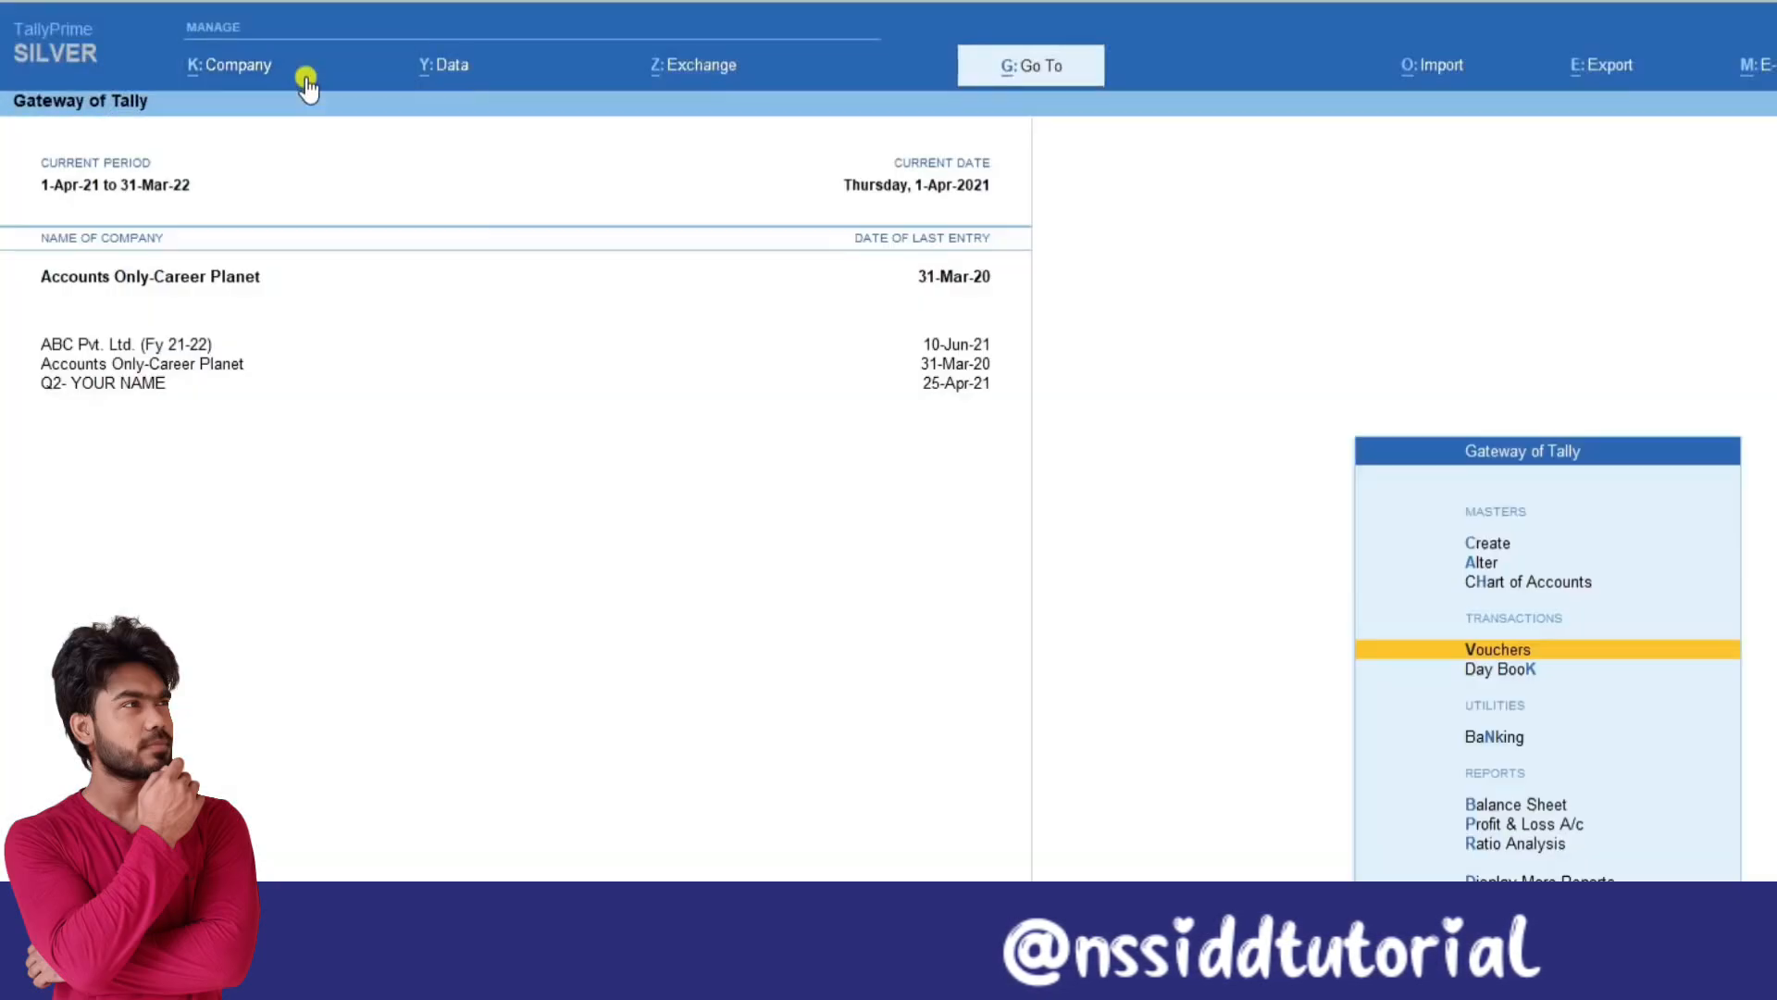
# Step: View the Data, Exchange, Import, Export and E-mail options in turn, closing each one without choosing a command
pyautogui.hotkey('alt', 'y')
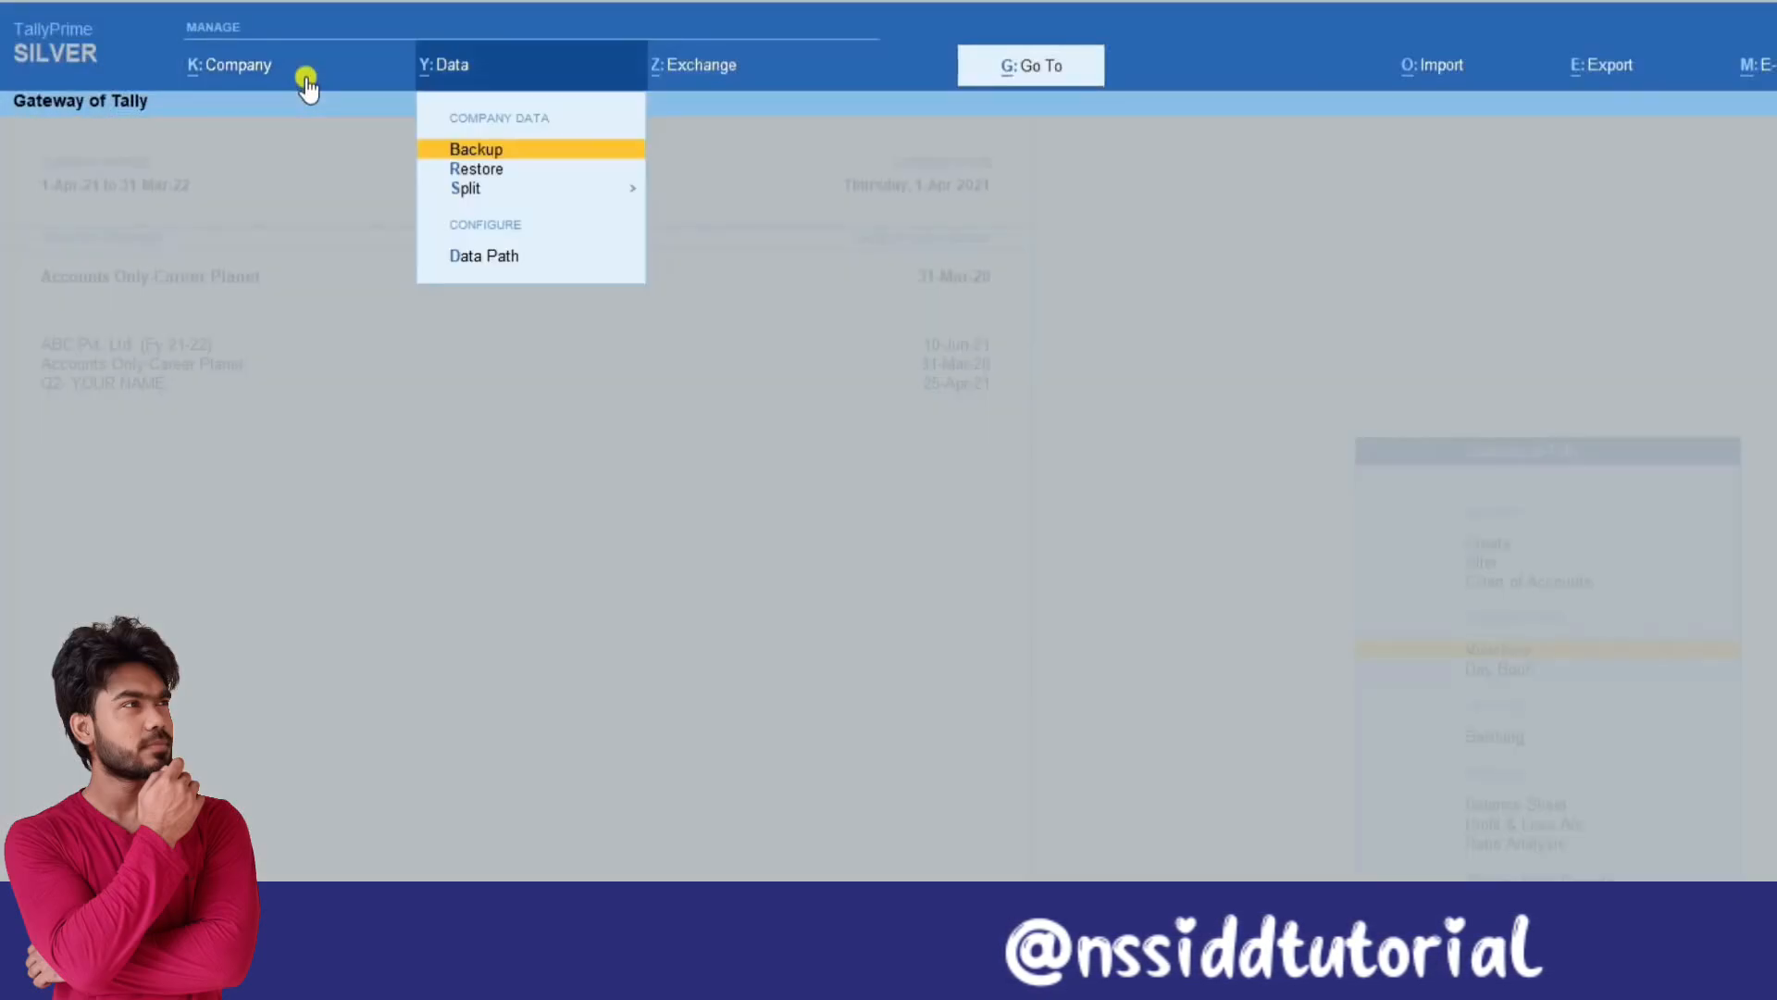
pyautogui.press('Escape')
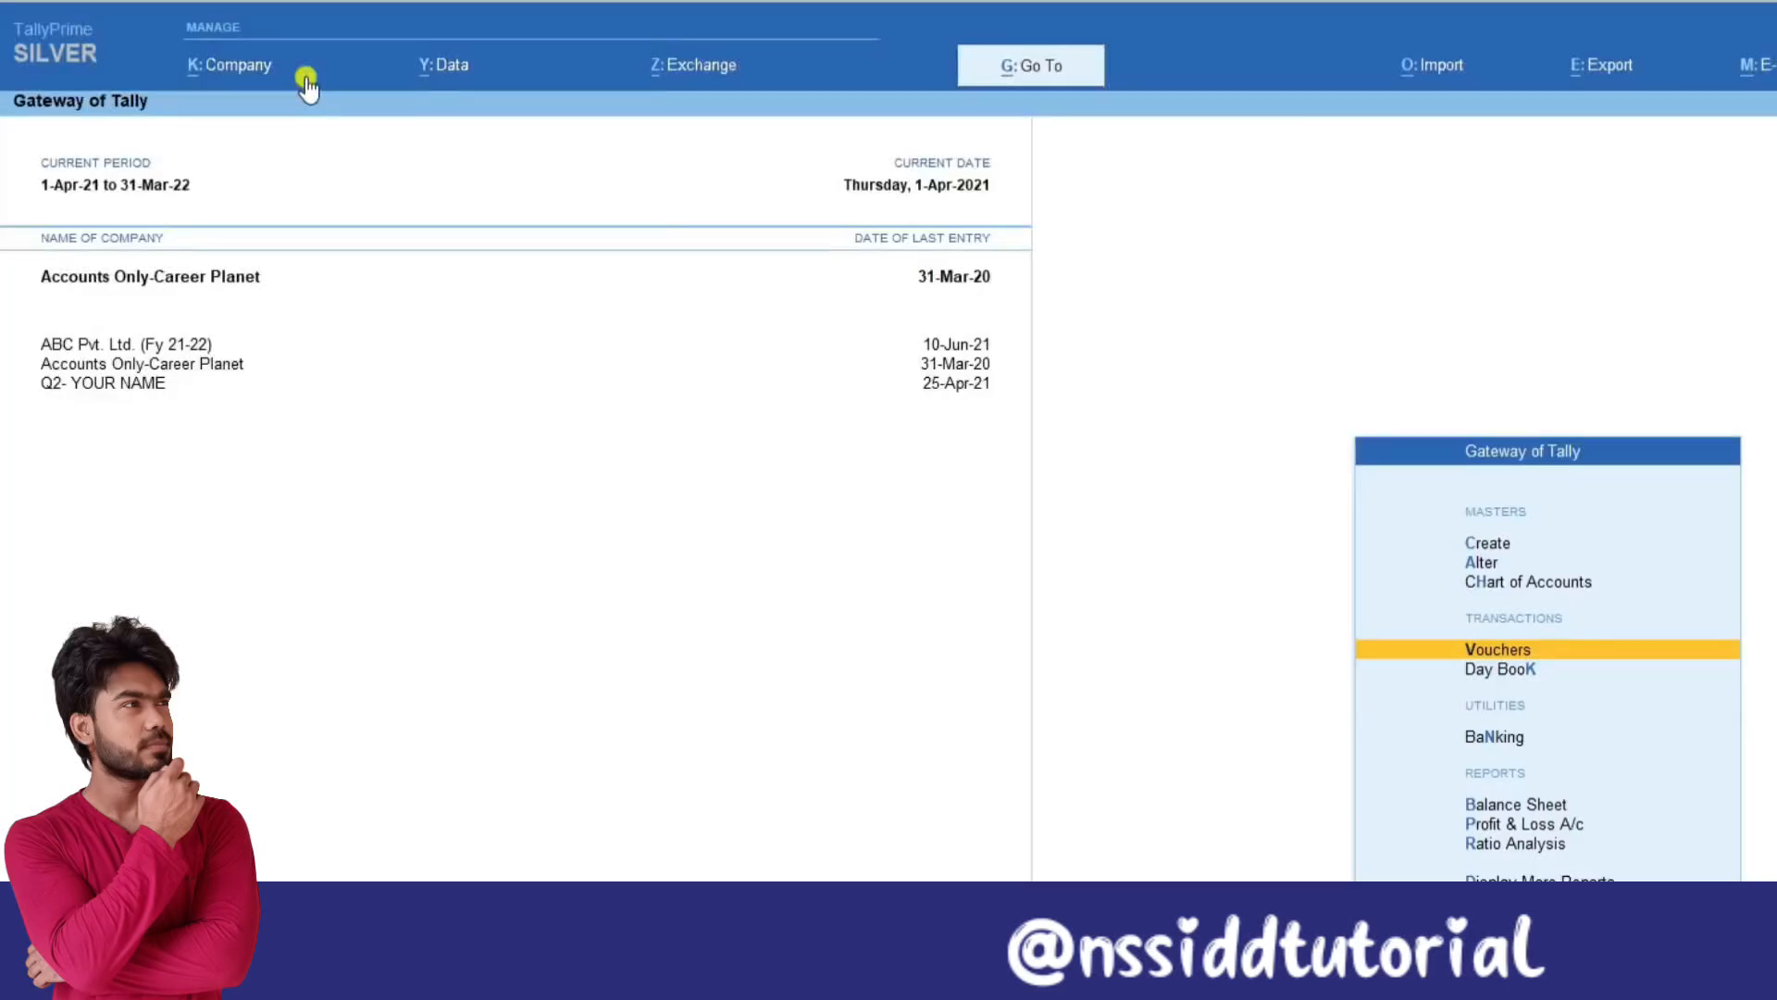
pyautogui.hotkey('alt', 'z')
pyautogui.press('Escape')
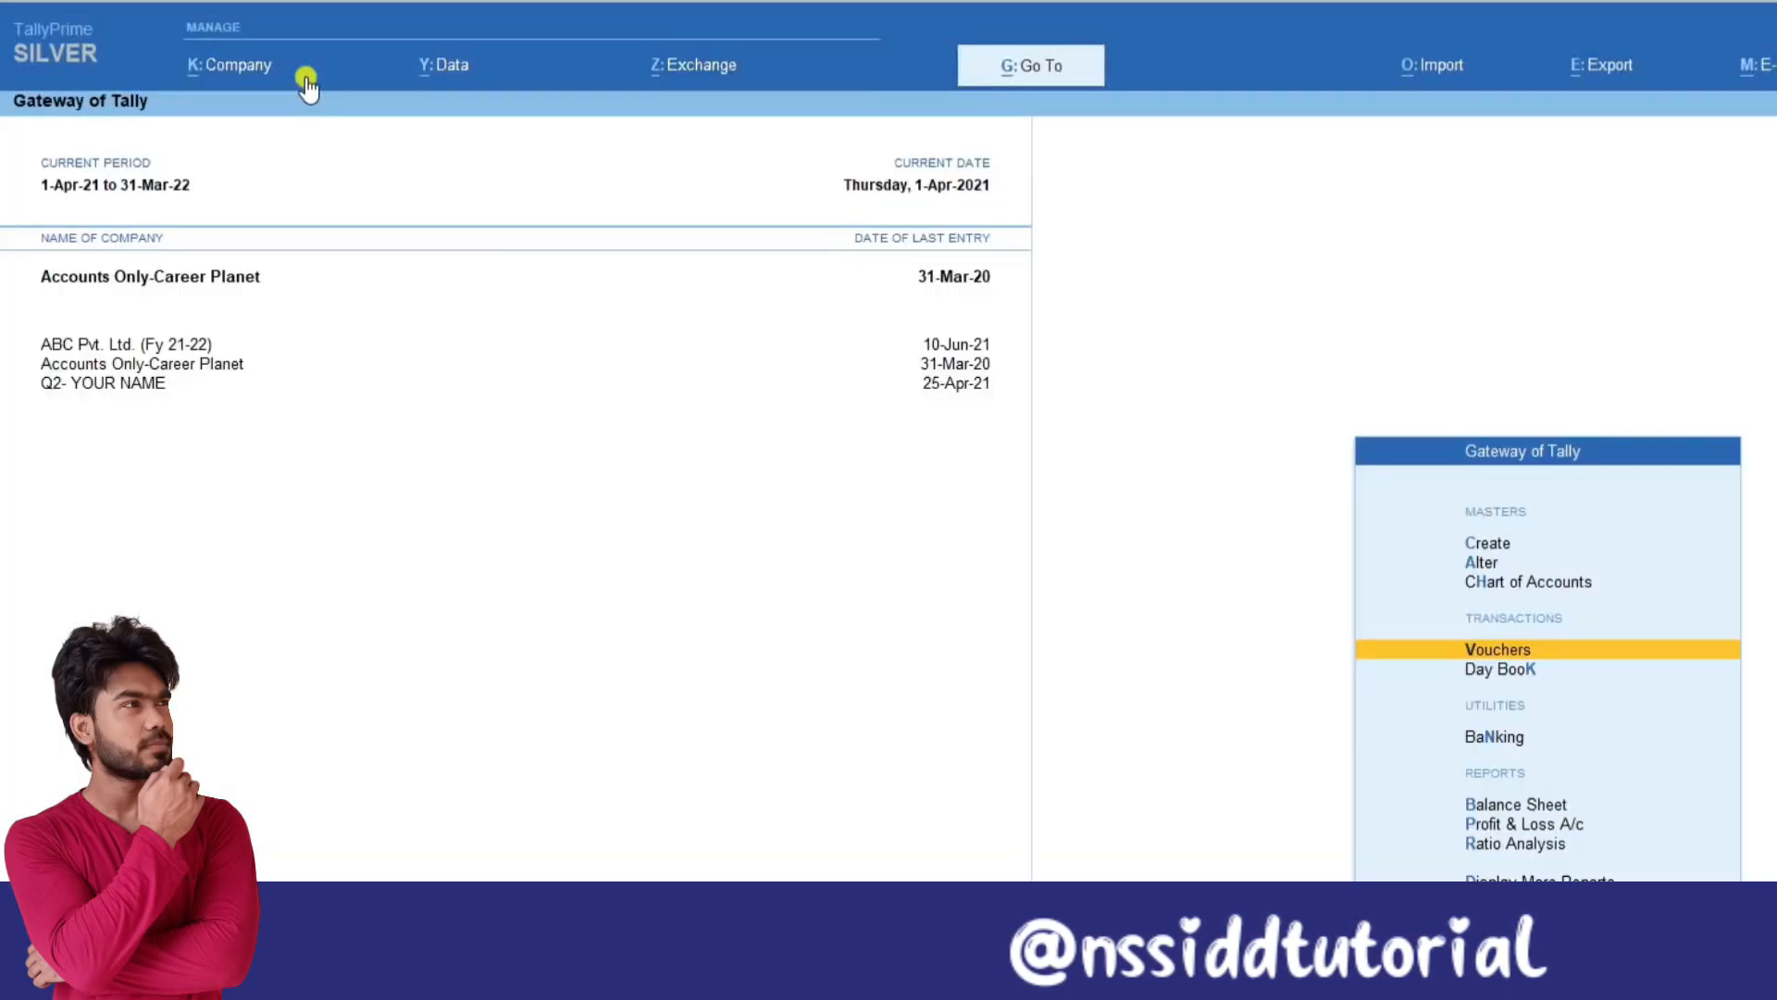
pyautogui.hotkey('alt', 'o')
pyautogui.press('Escape')
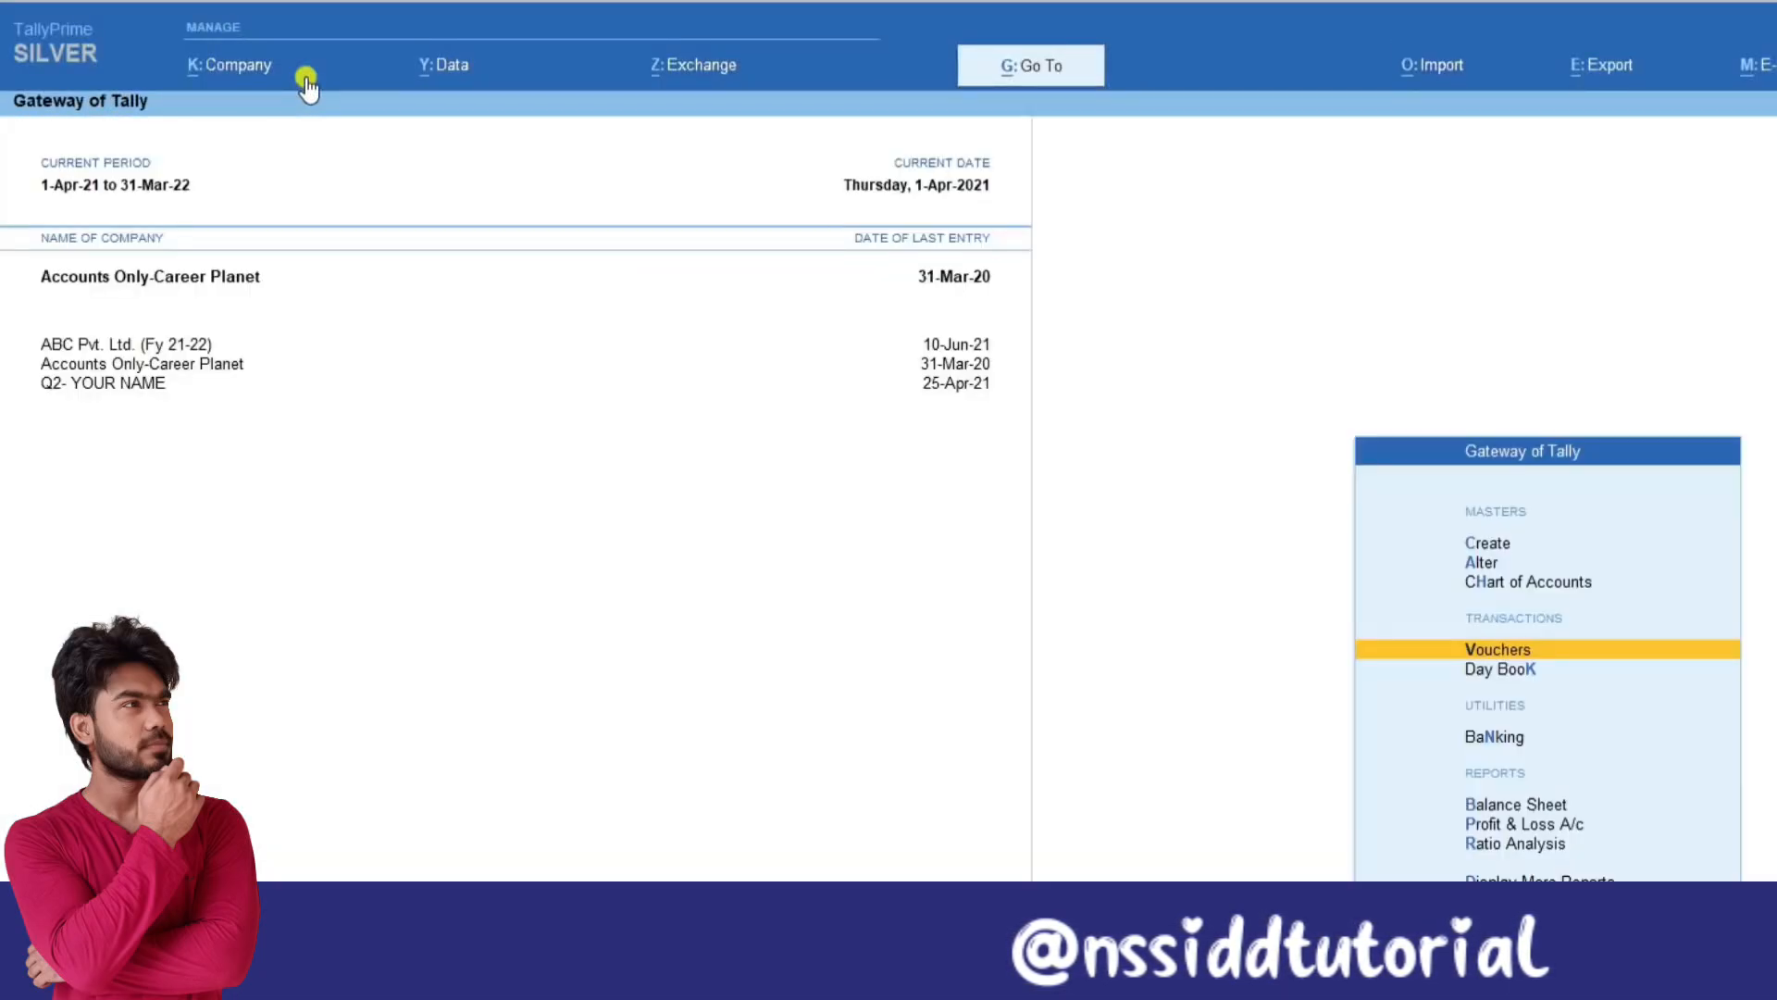
pyautogui.hotkey('alt', 'e')
pyautogui.press('Escape')
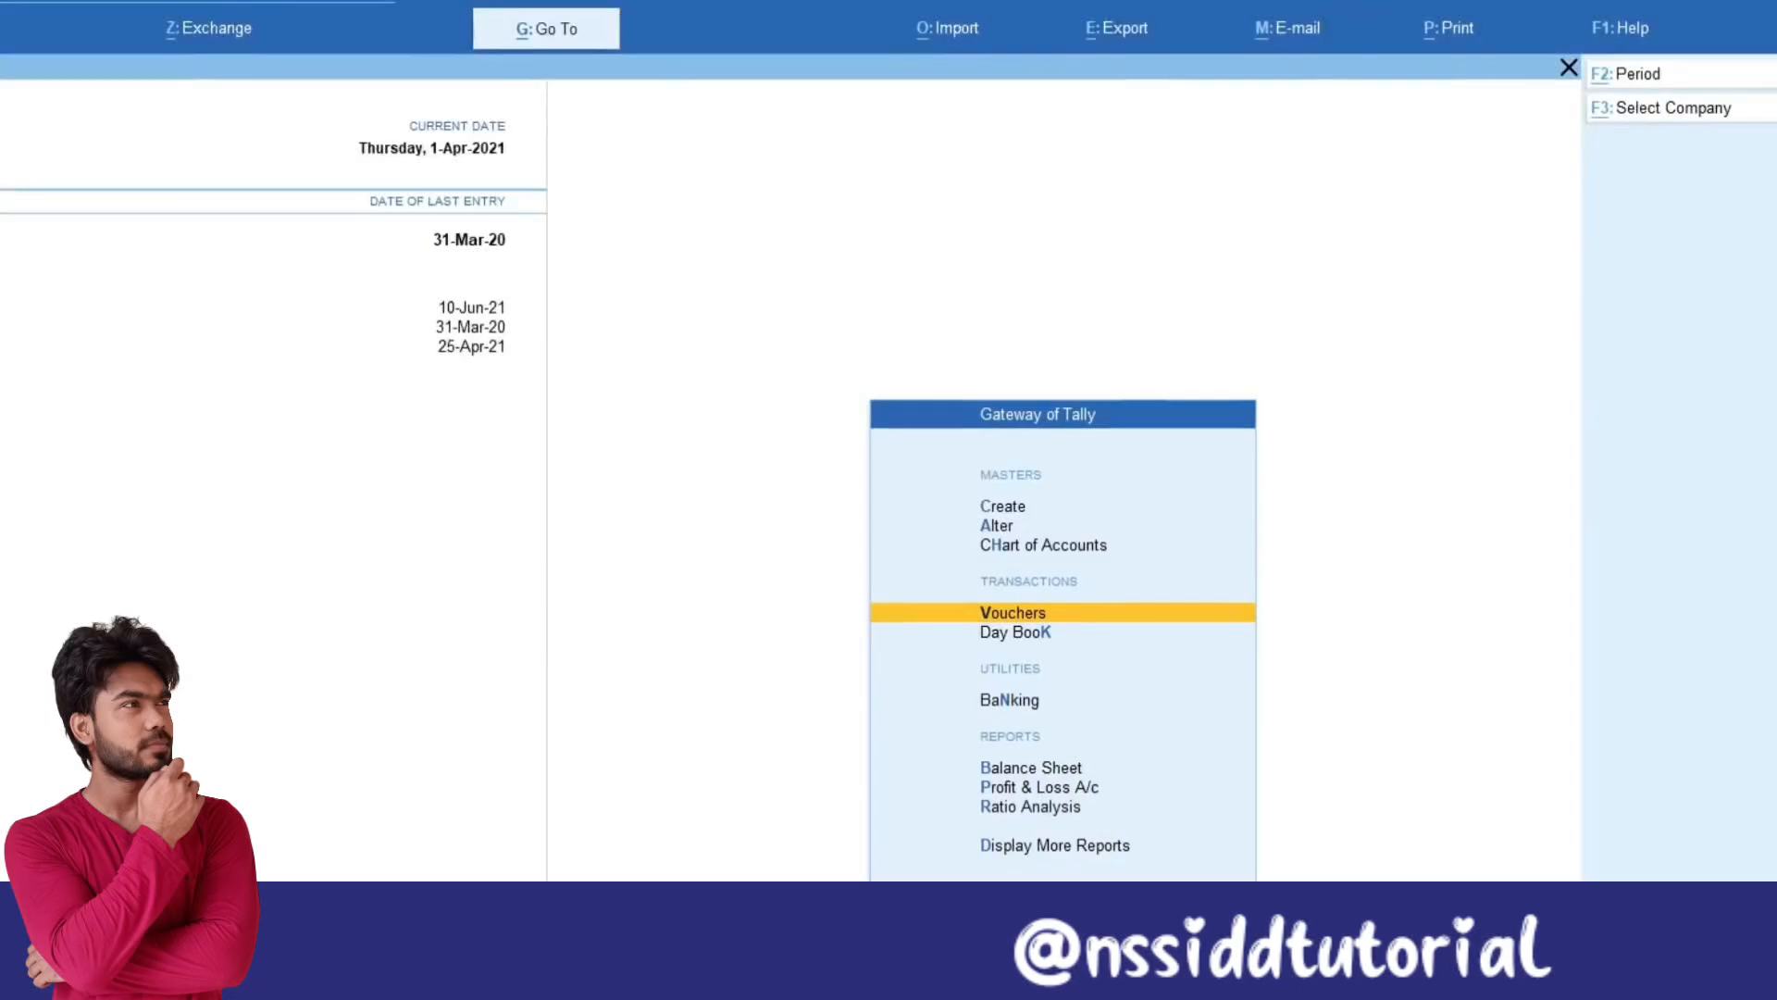
pyautogui.hotkey('alt', 'm')
pyautogui.press('Escape')
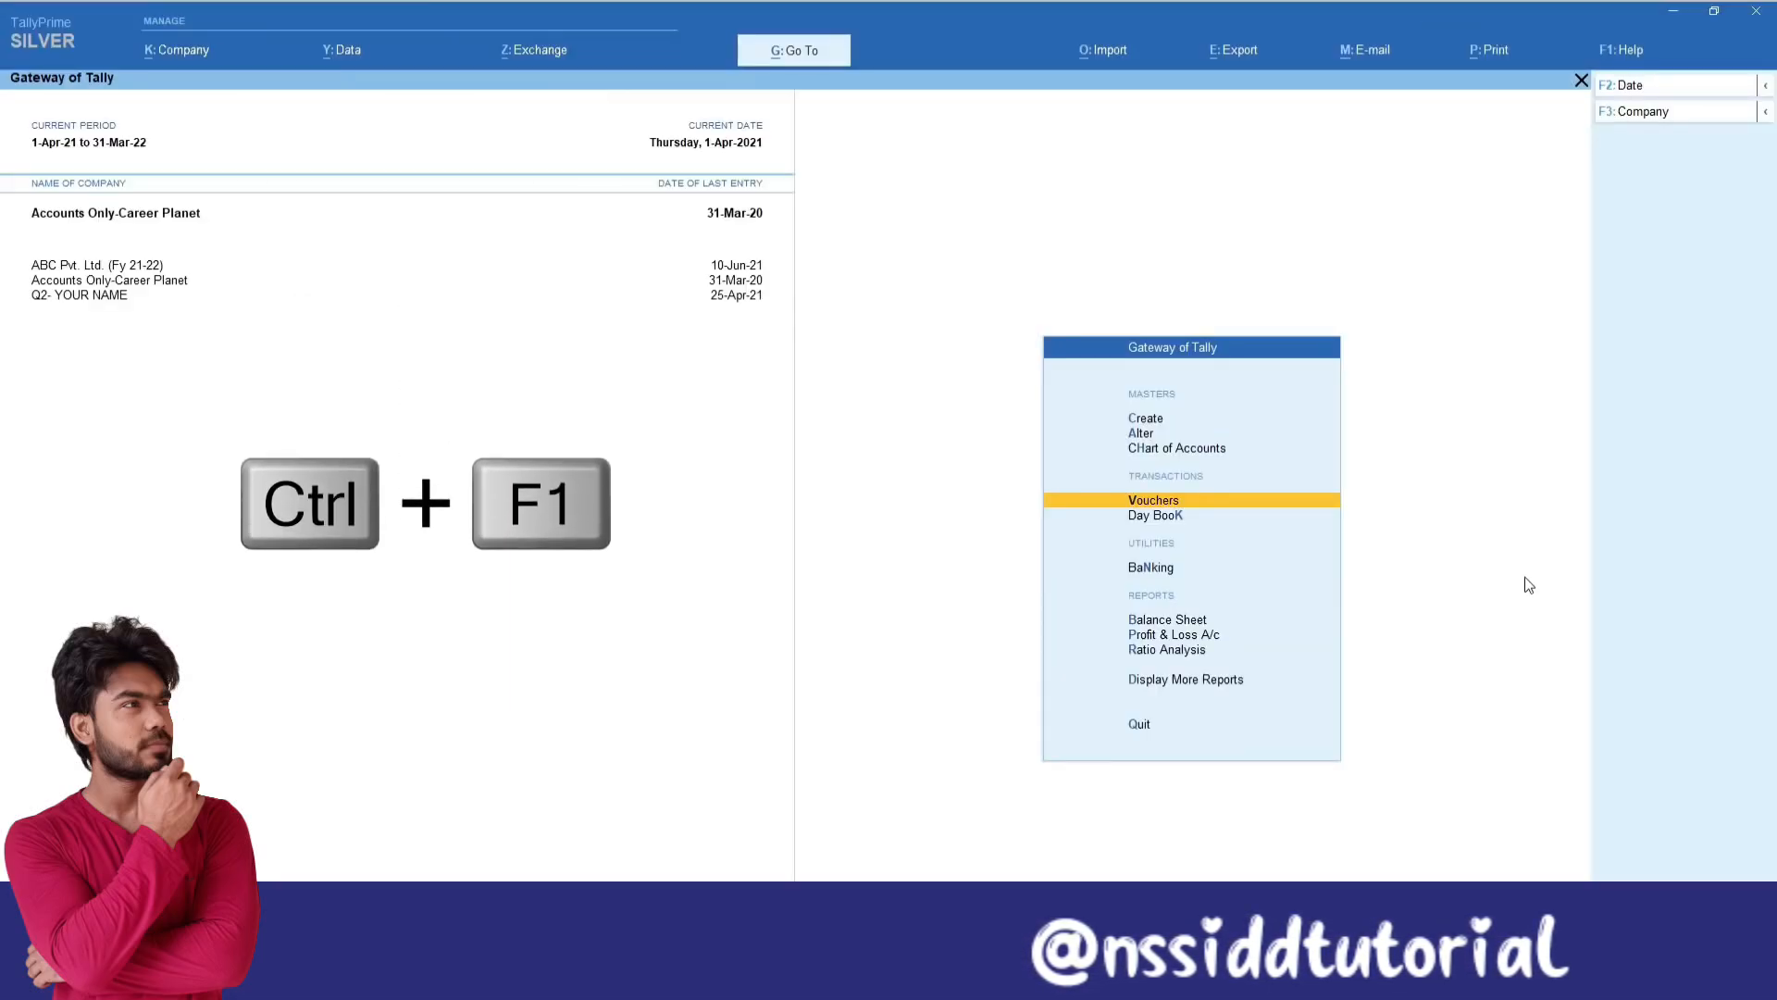
# Step: Open the online Tally Help in the browser and look through the topics on the Welcome to TallyPrime page
pyautogui.press('ctrl')
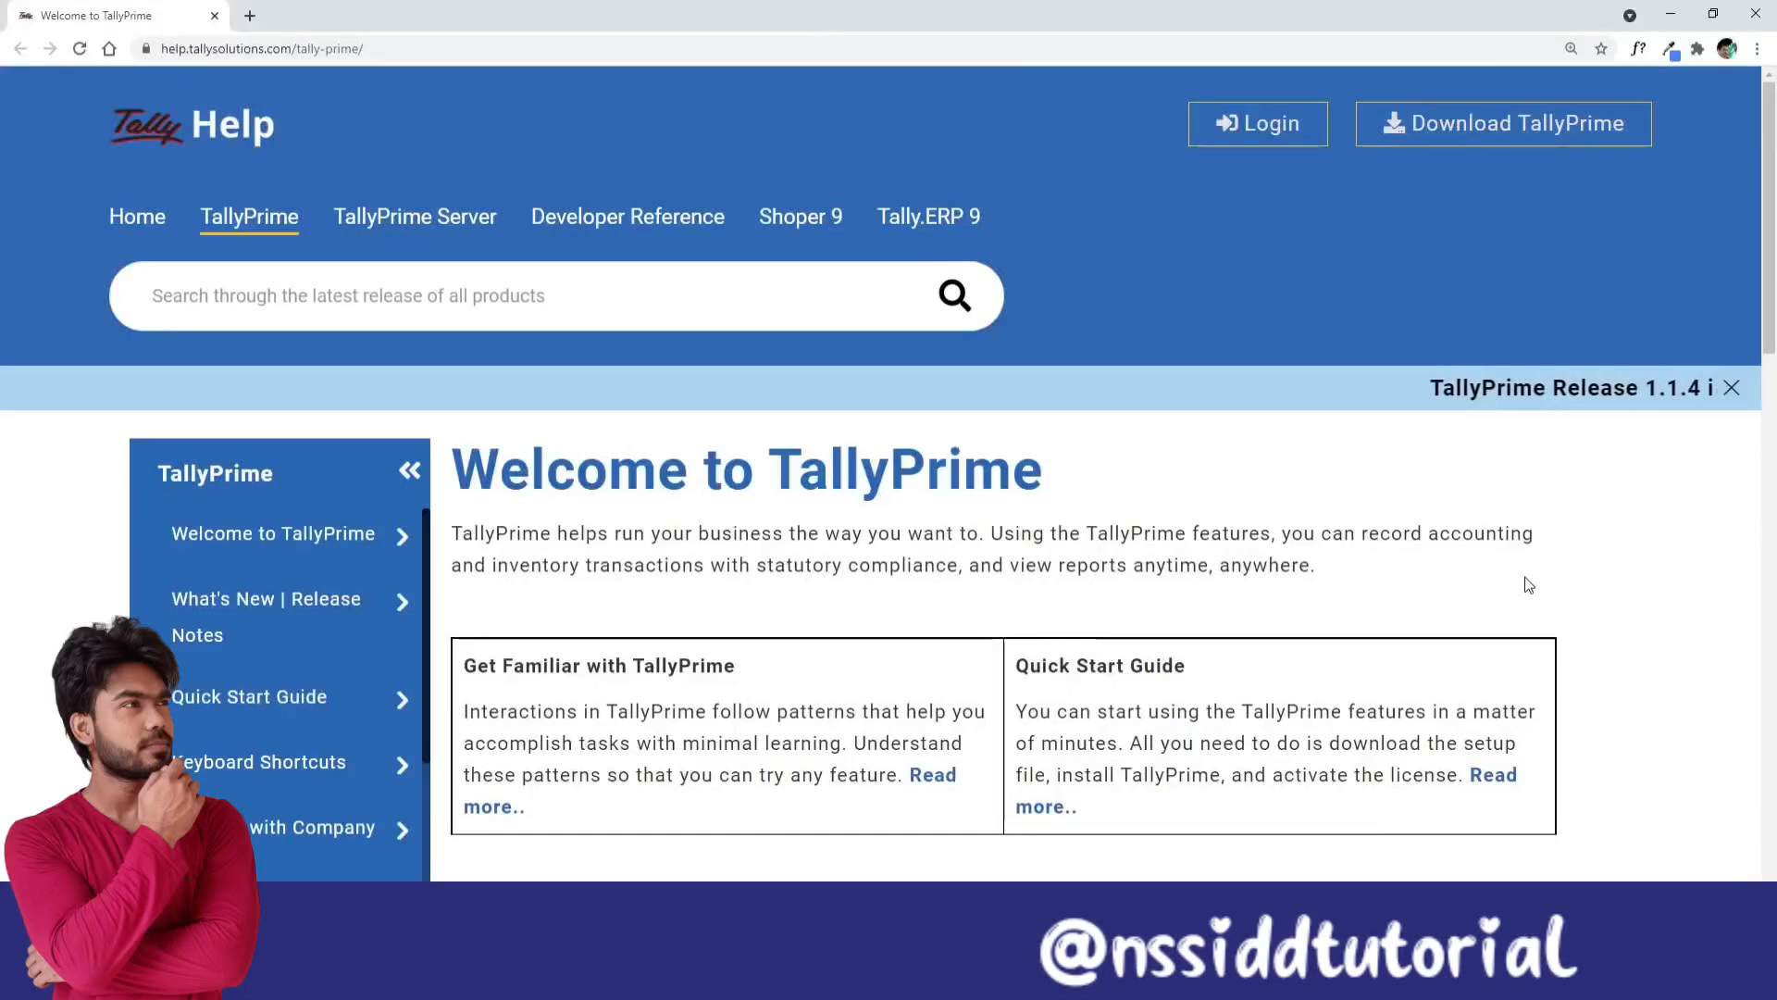
pyautogui.scroll(-5, 1528, 585)
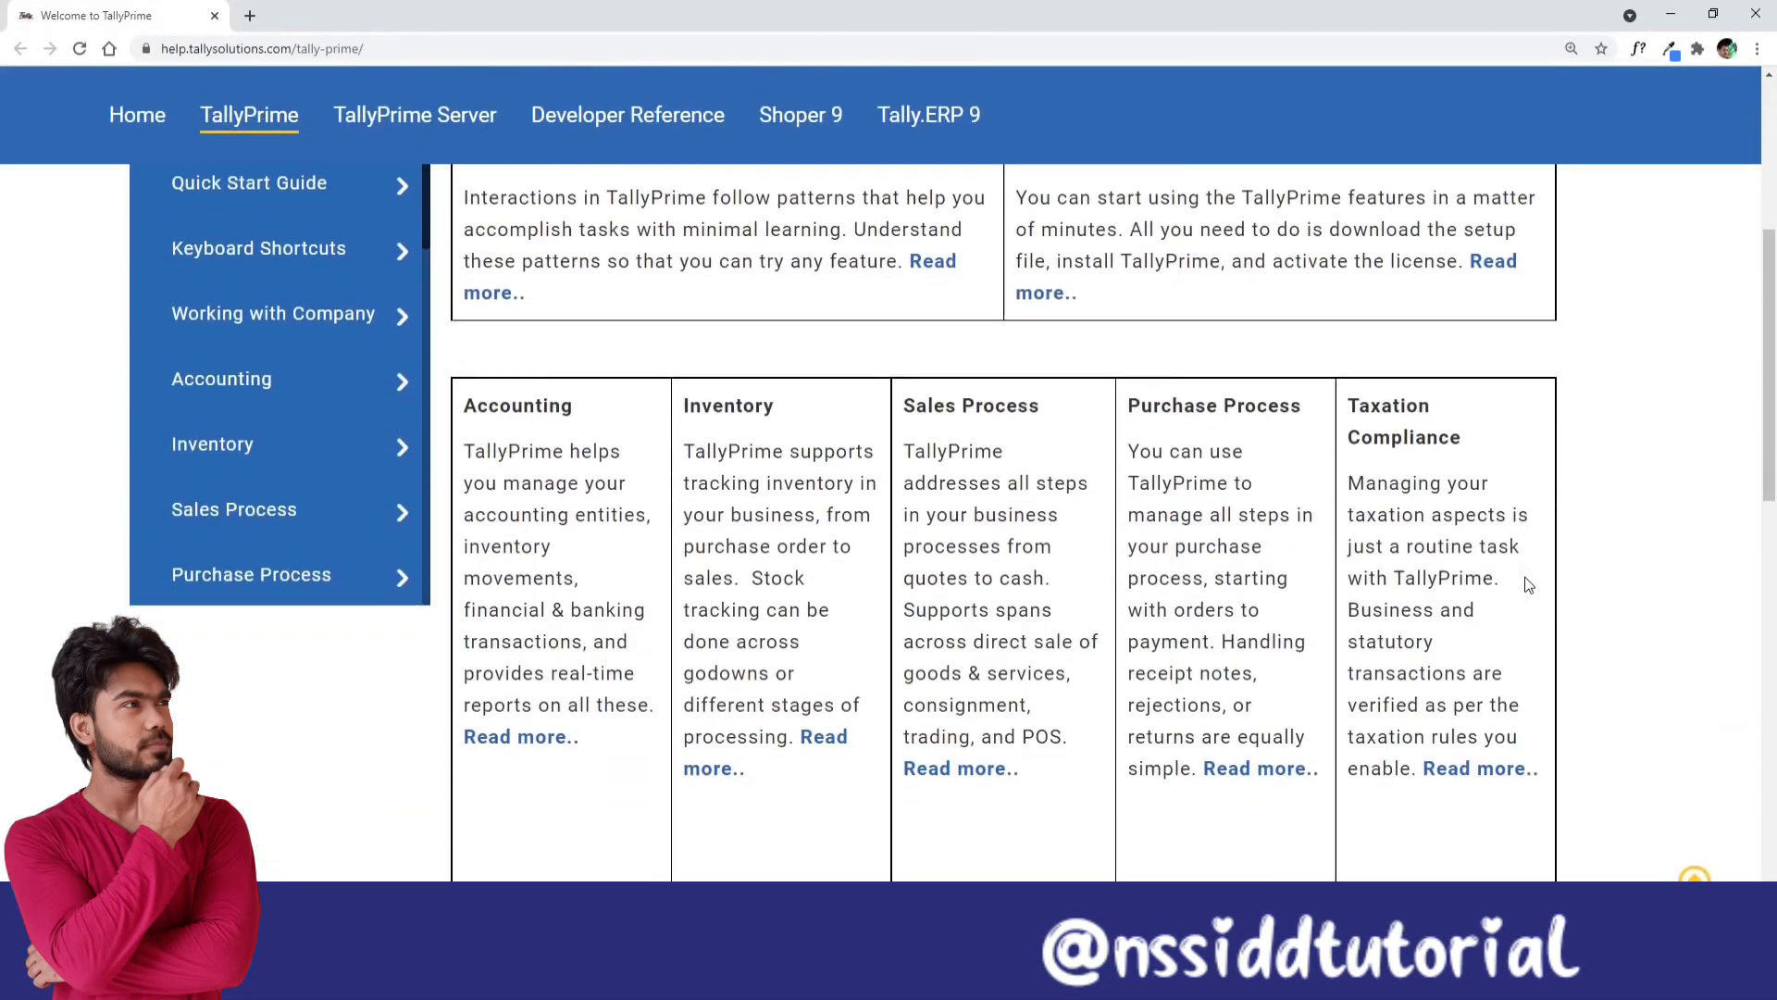
pyautogui.scroll(-6, 1529, 585)
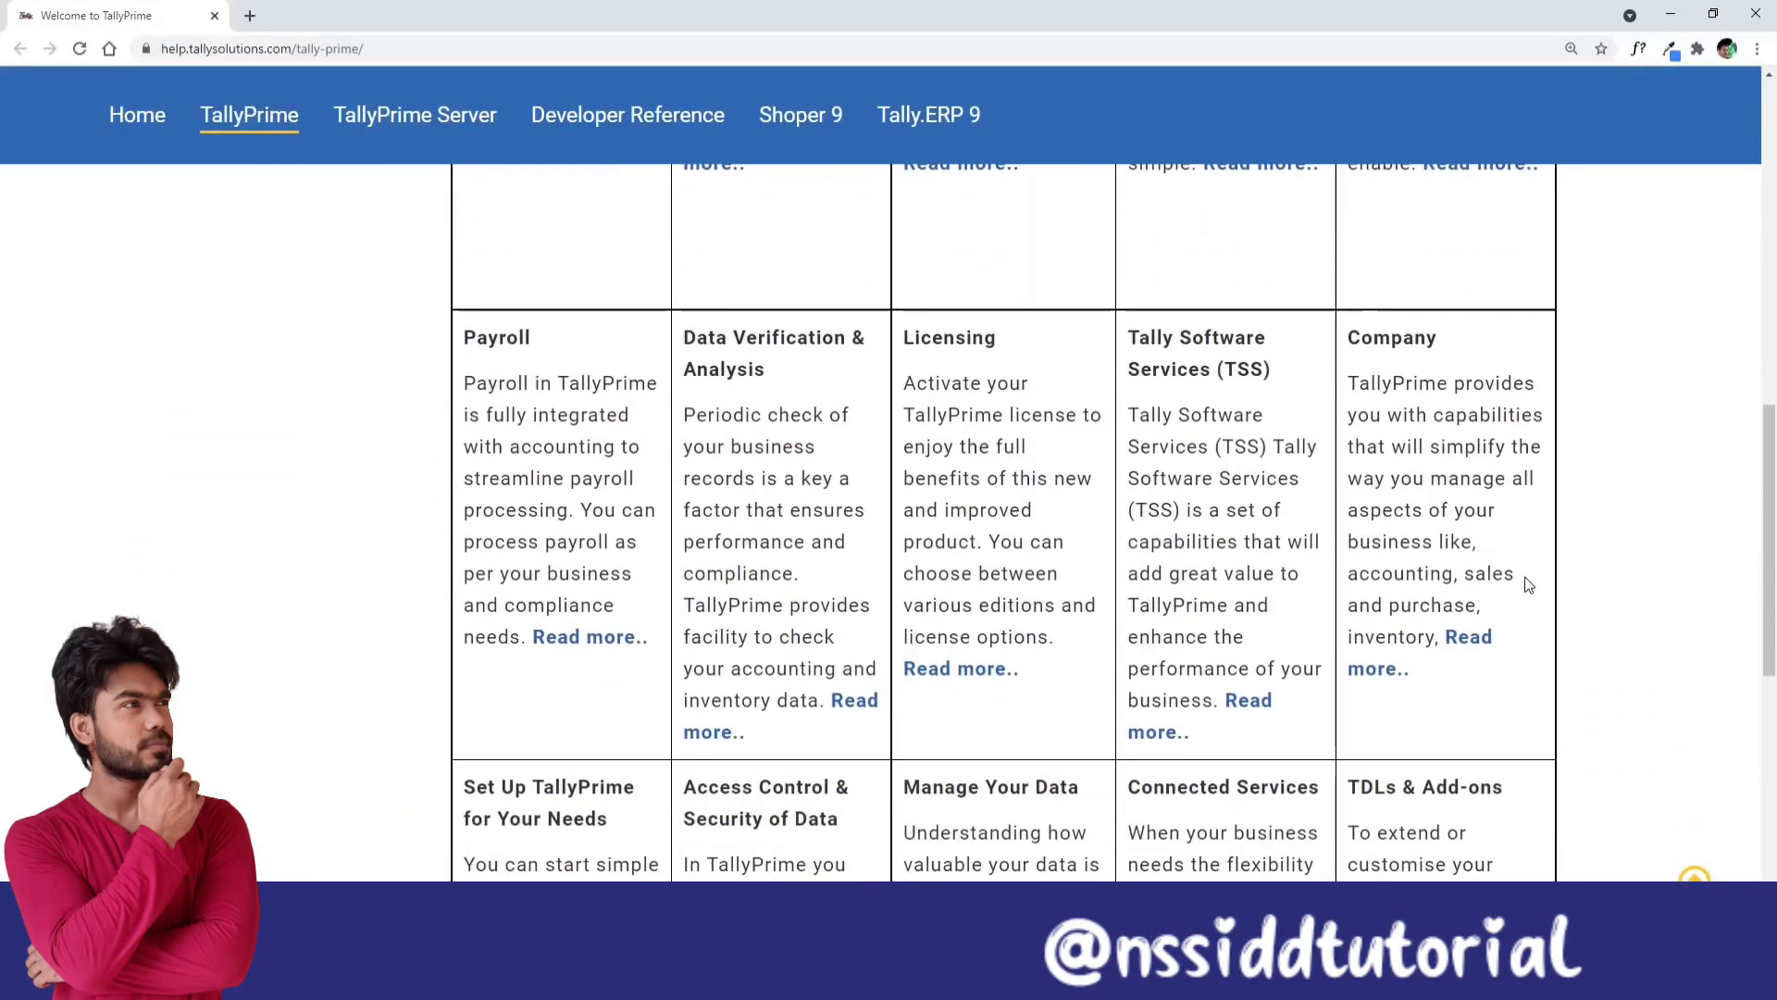
pyautogui.scroll(-2, 1528, 585)
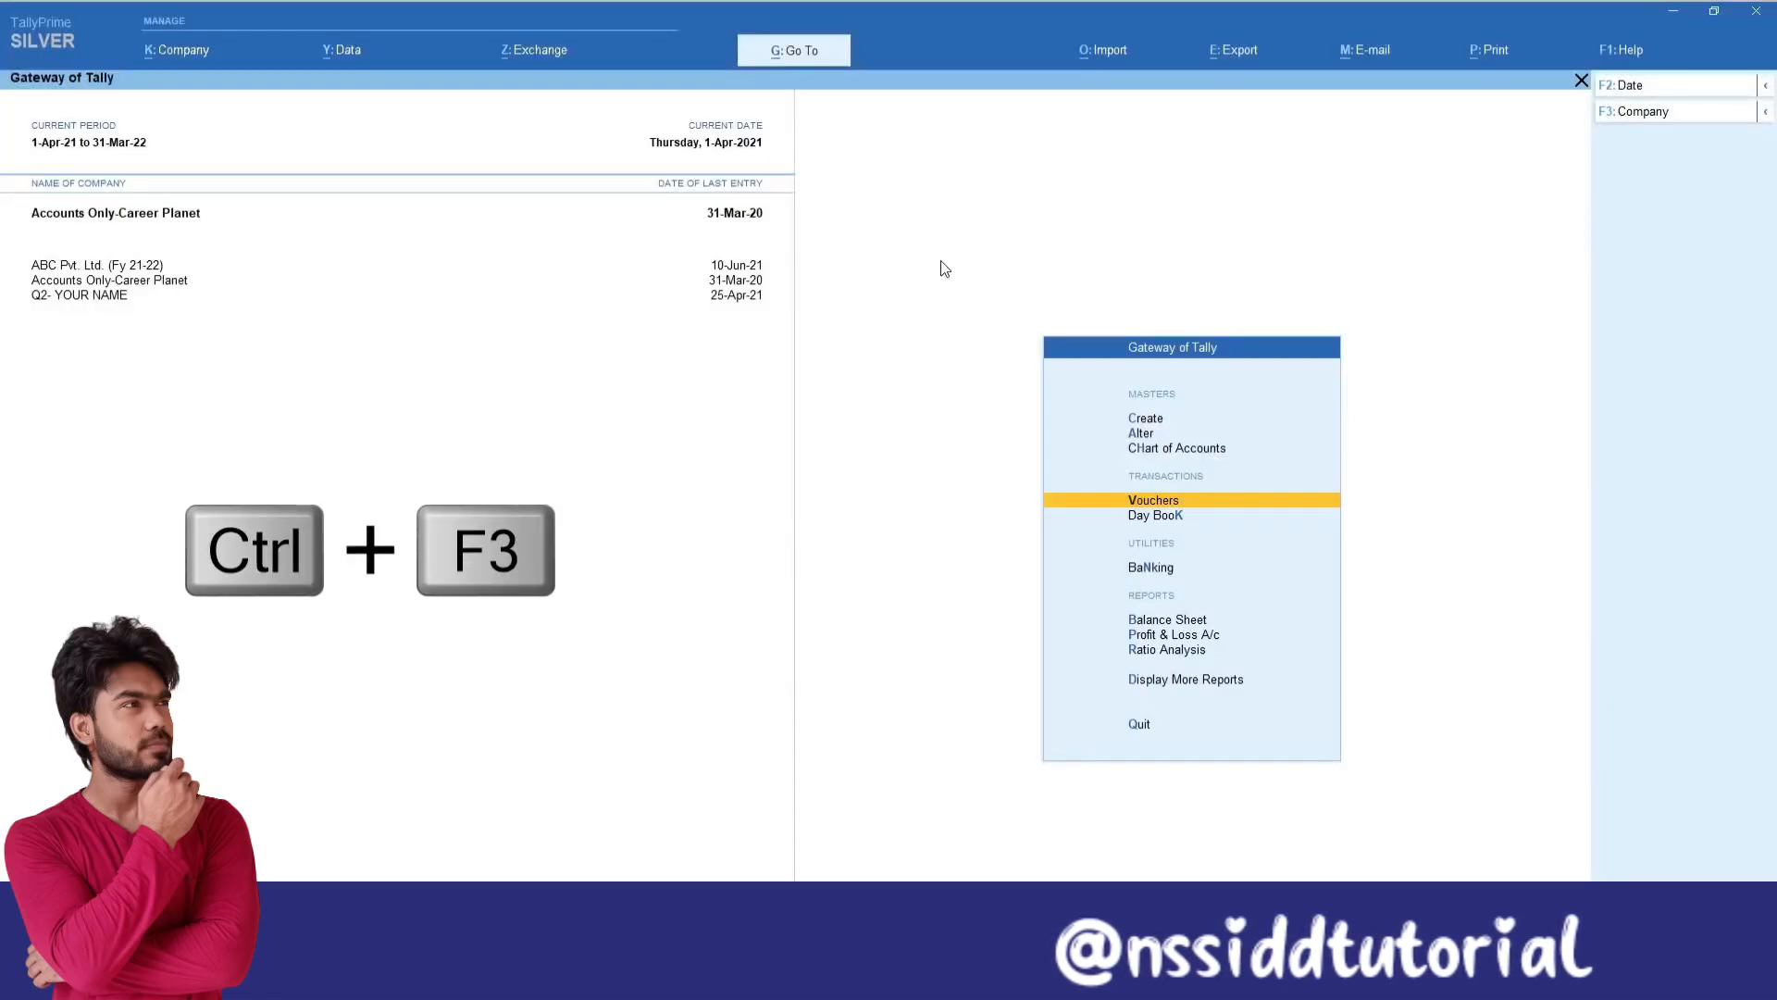
# Step: Shut the companies Accounts Only-Career Planet and ABC Pvt. Ltd. (Fy 21-22)
pyautogui.hotkey('ctrl', 'F3')
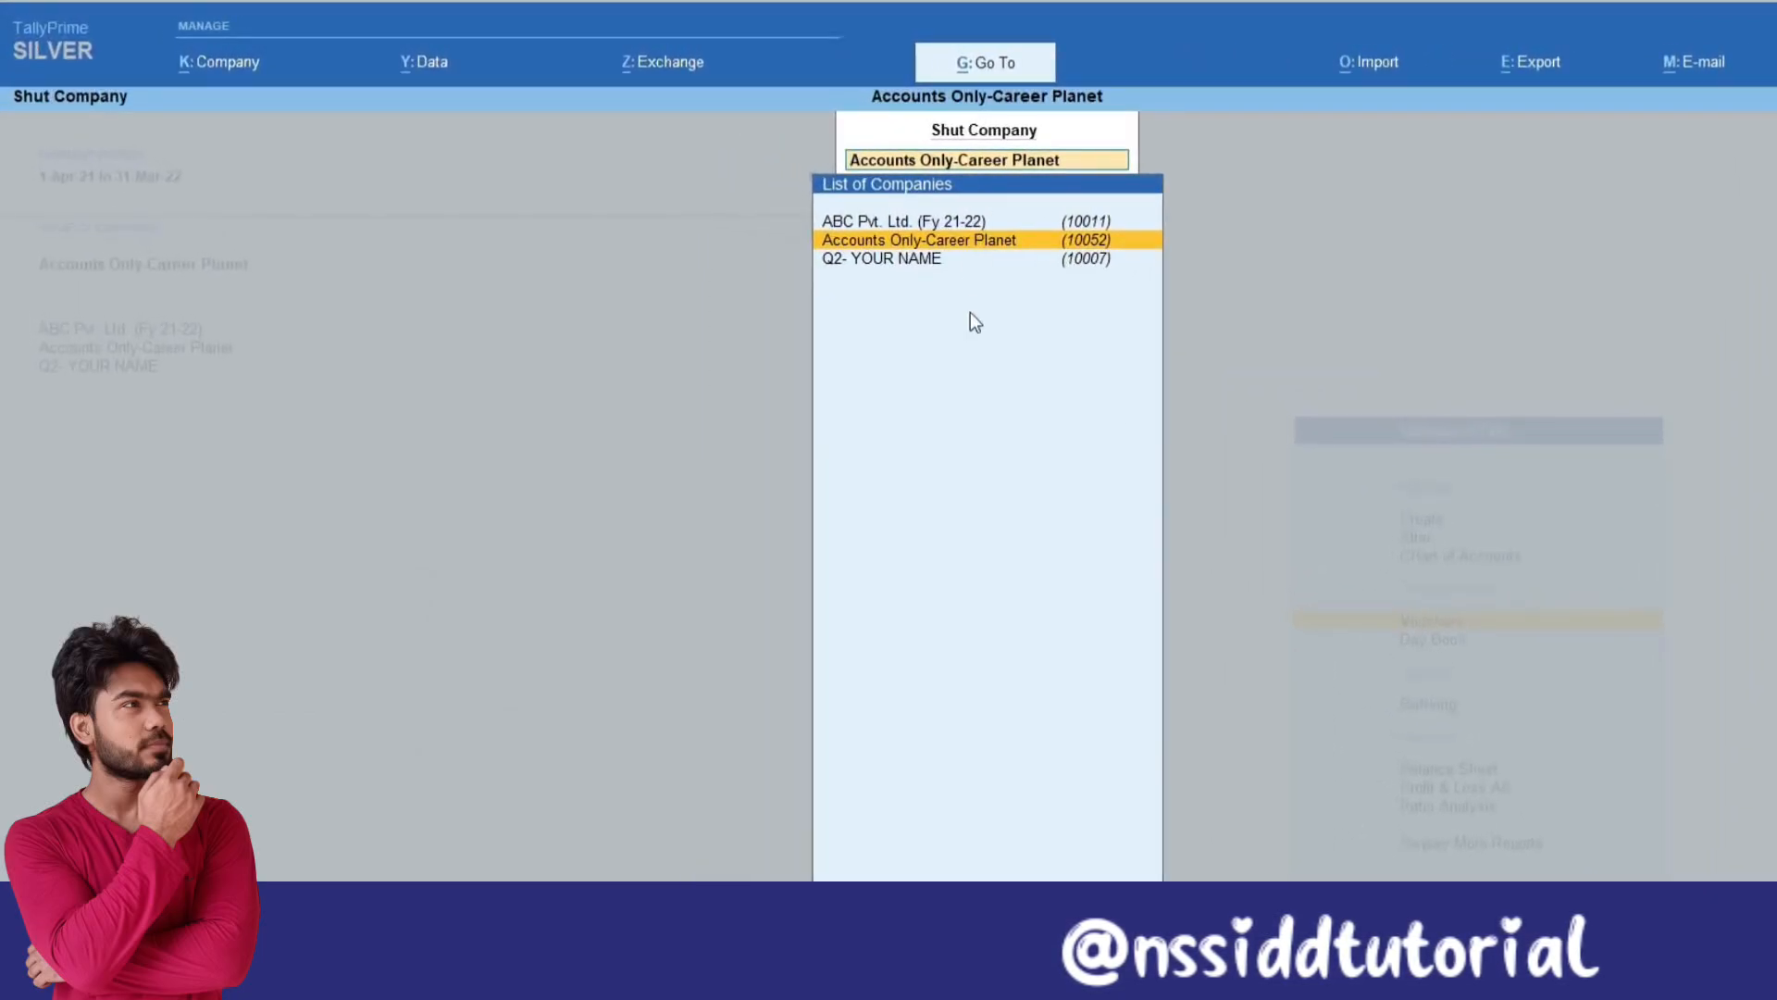
pyautogui.click(992, 242)
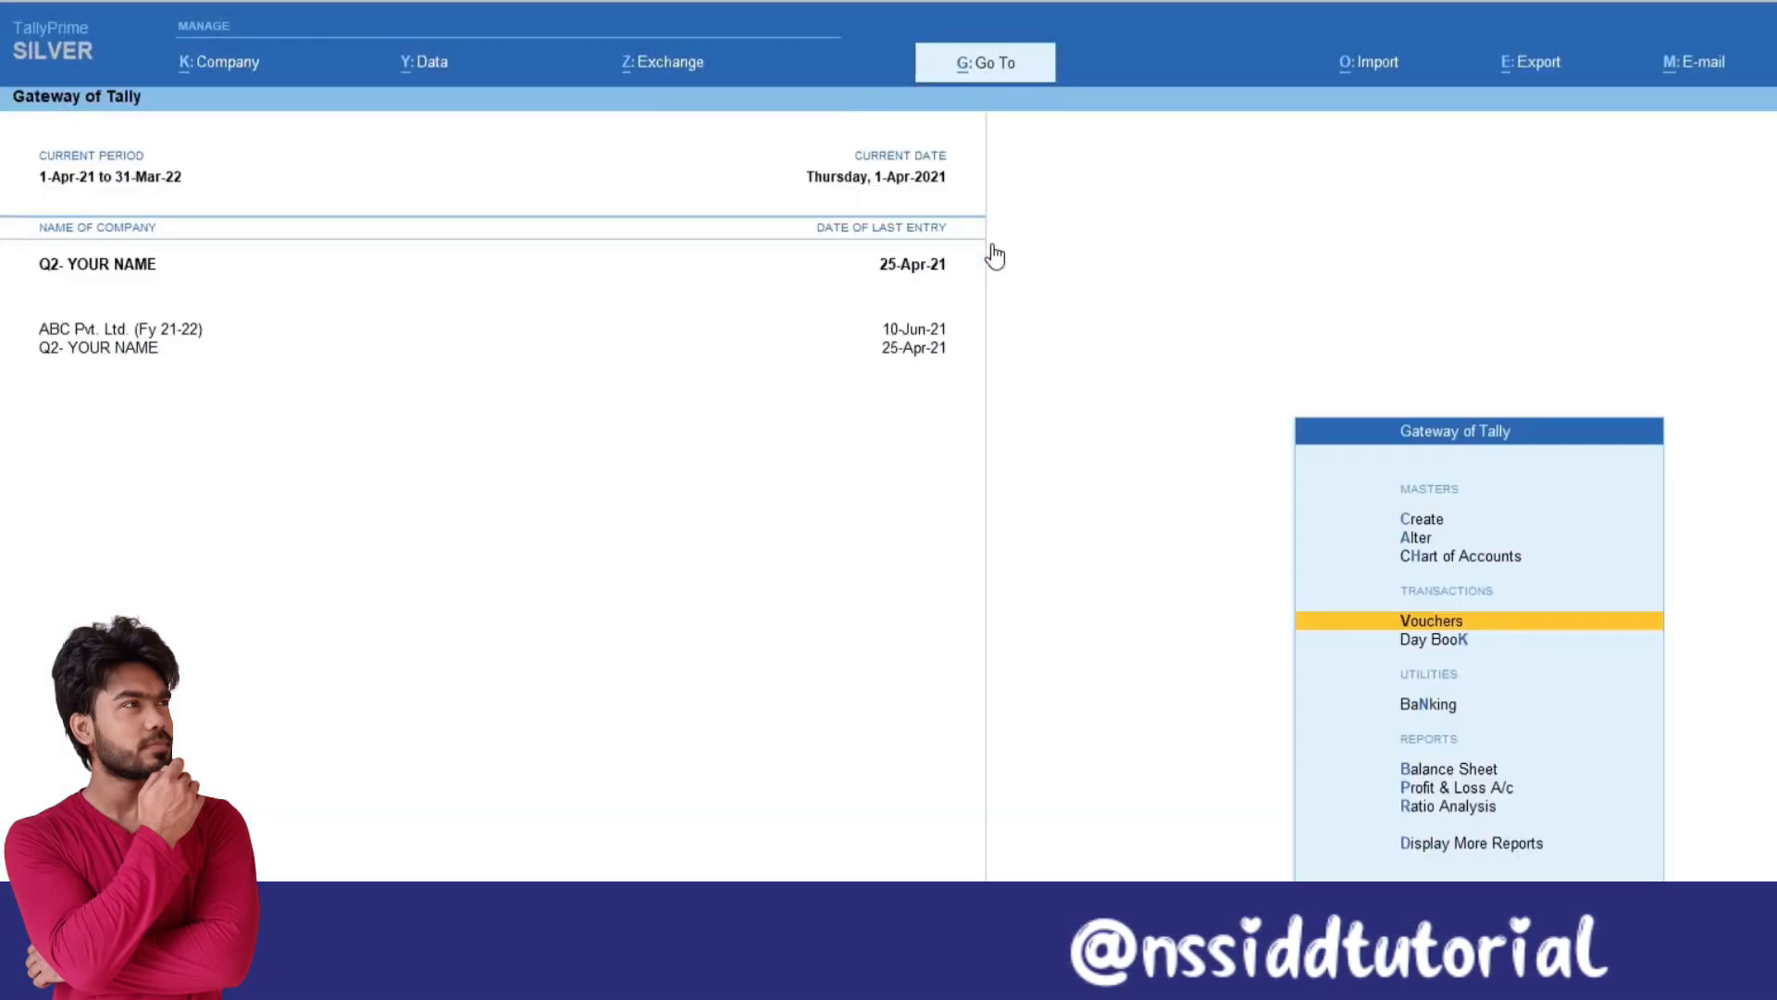
pyautogui.hotkey('ctrl', 'F3')
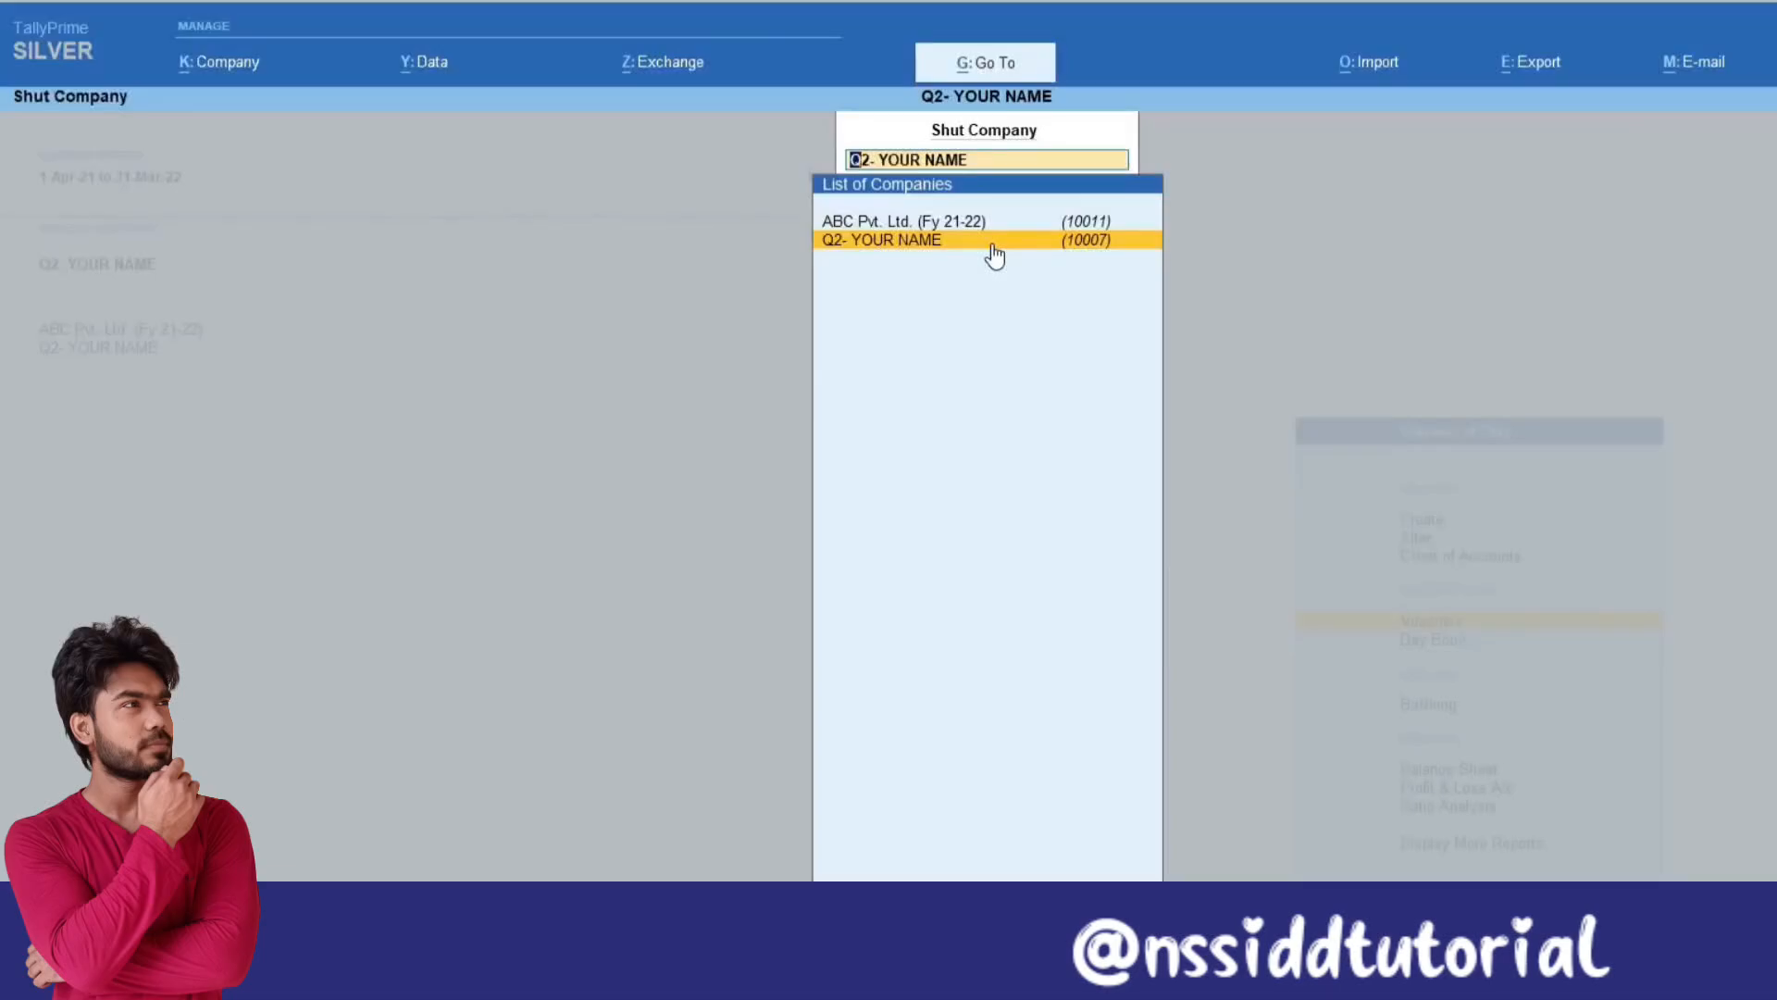
pyautogui.press('Up')
pyautogui.press('Return')
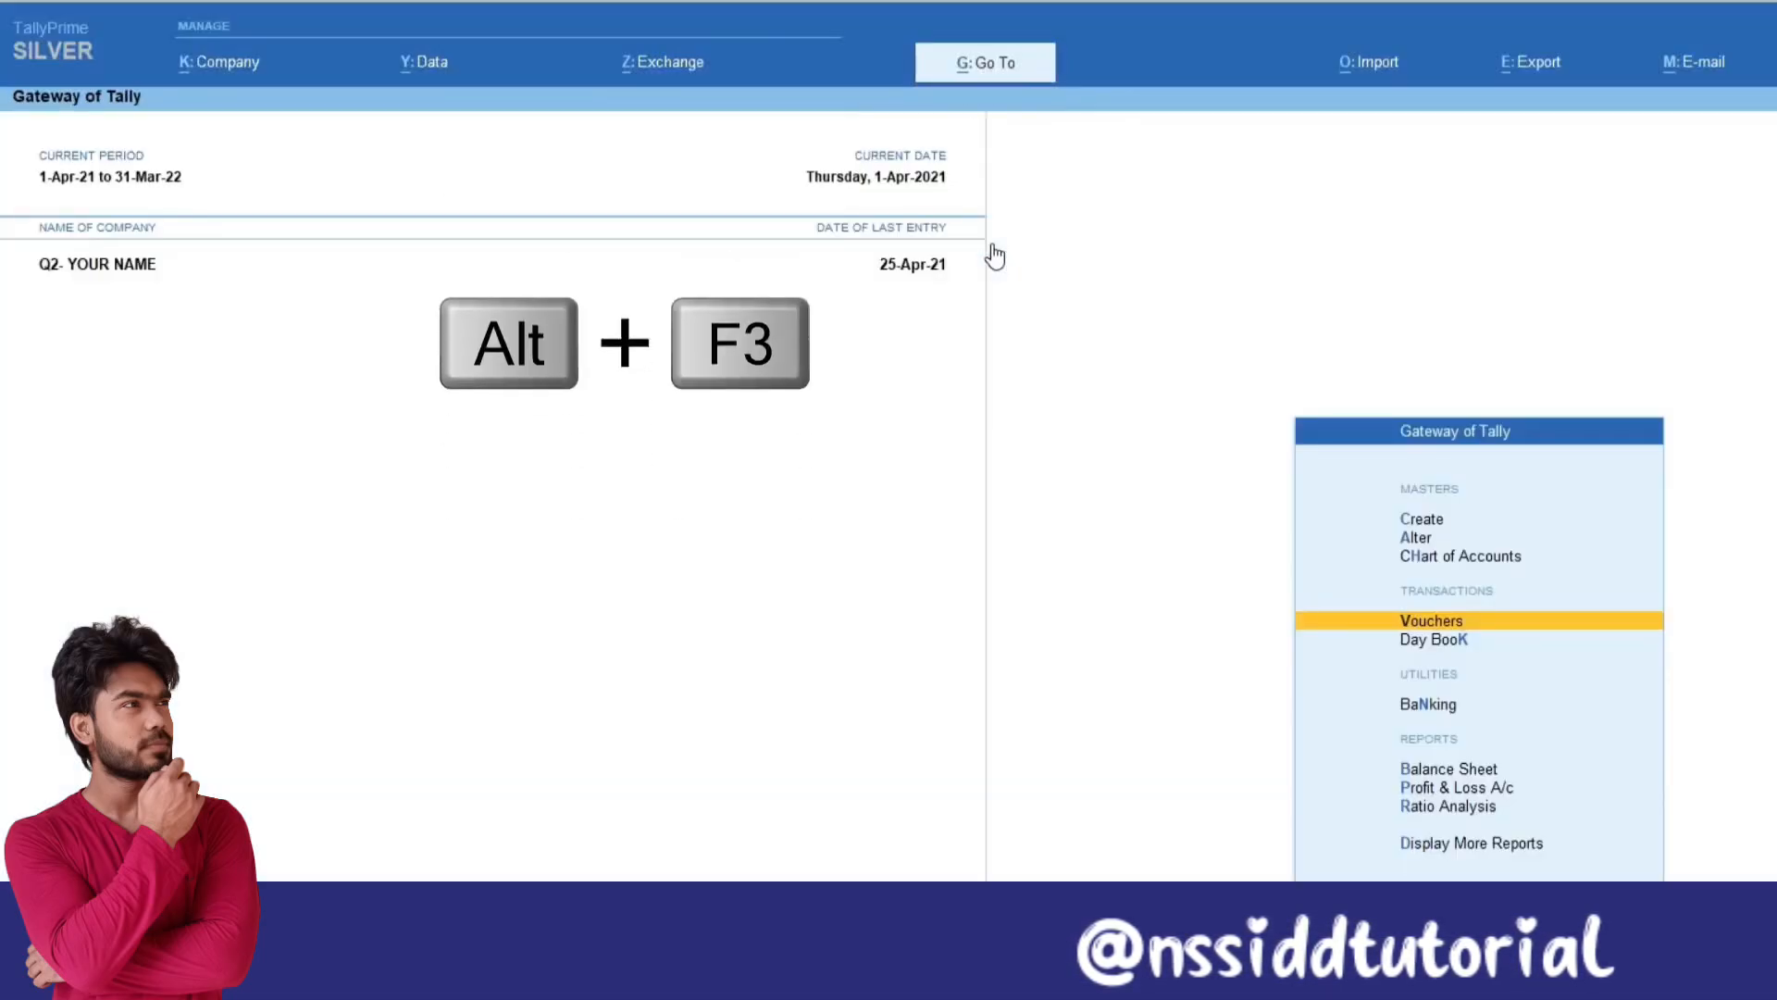
# Step: View the list of companies available to open, and close it without selecting one
pyautogui.hotkey('alt', 'F3')
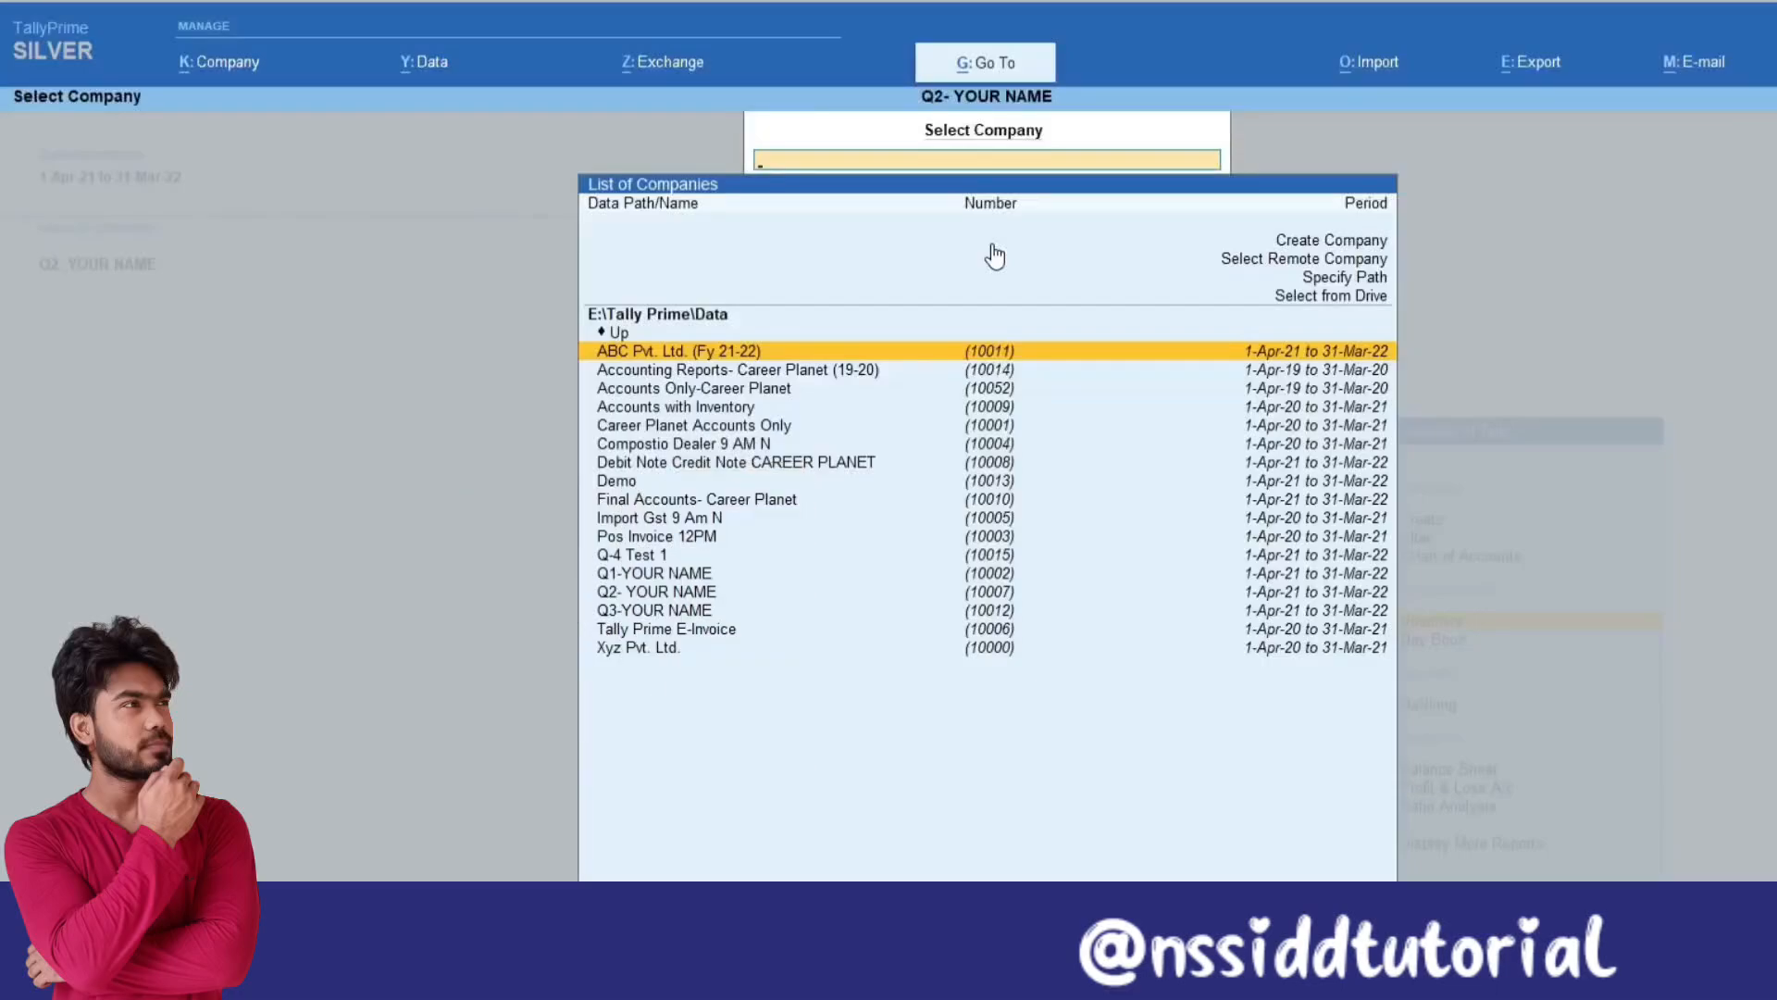
pyautogui.press('Escape')
pyautogui.hotkey('ctrl', 'F3')
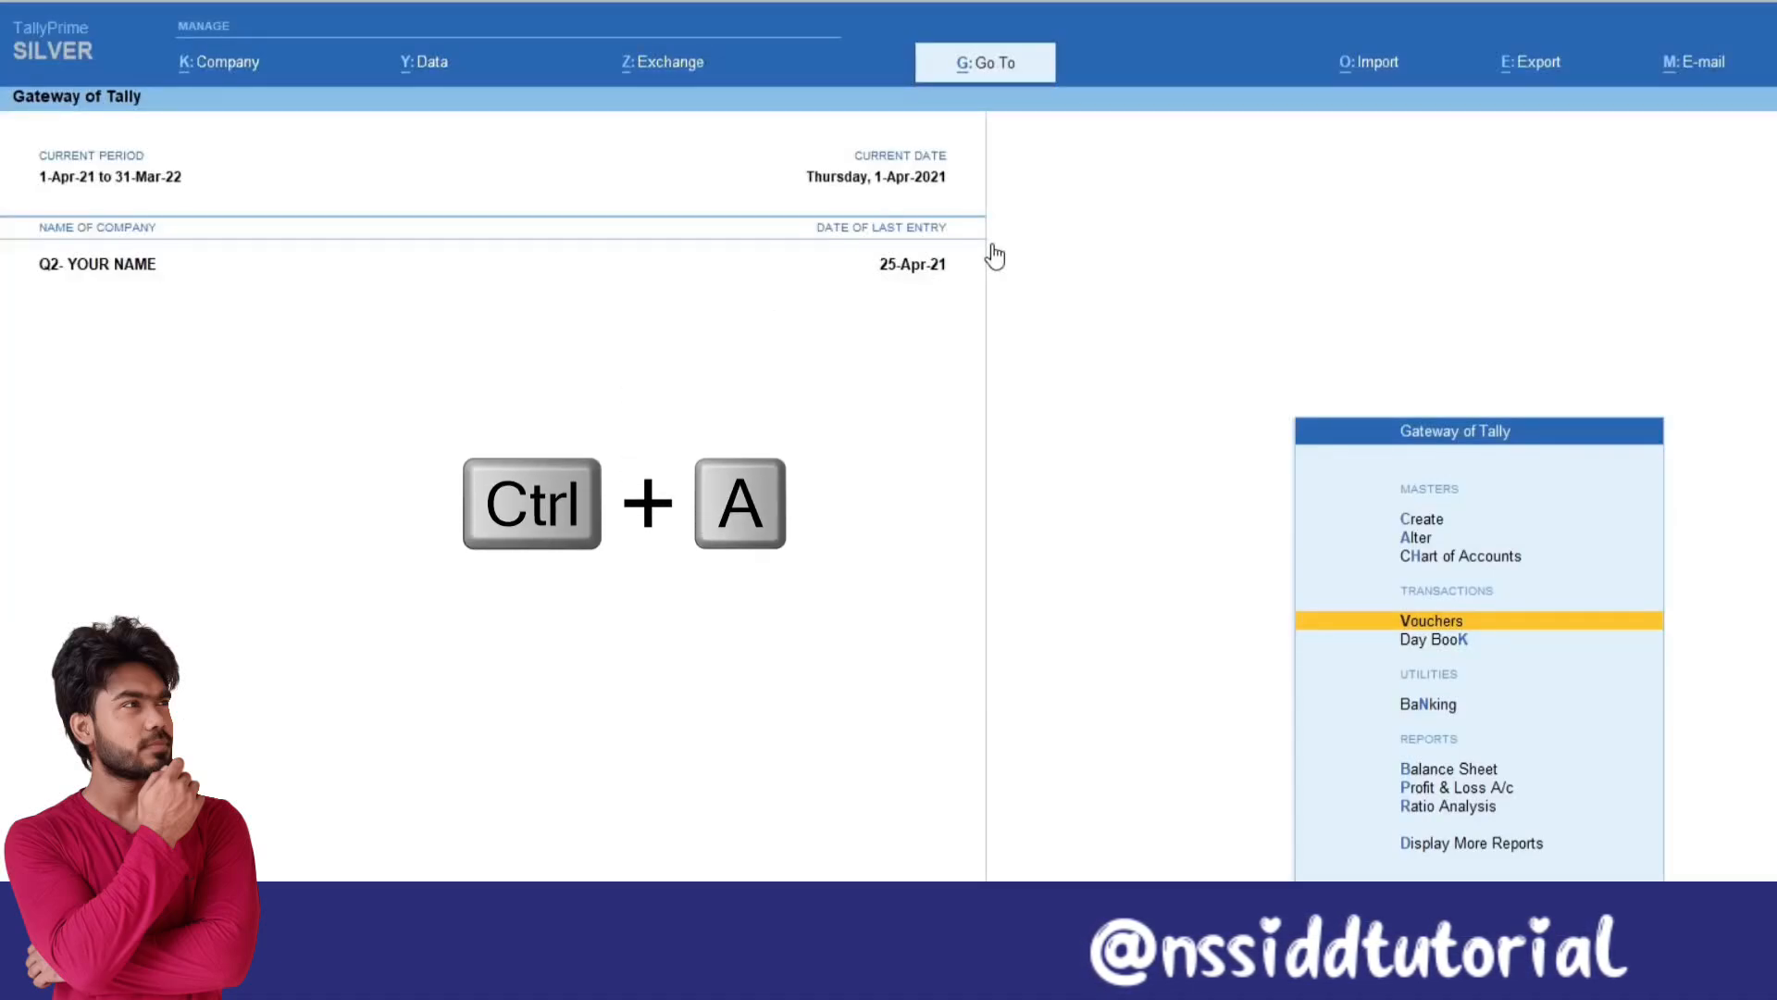
# Step: Save a payment voucher in Q2- YOUR NAME debiting Advance Salary 1,000.00 and crediting Cash 1,000.00, and return to the Gateway of Tally
pyautogui.press('Return')
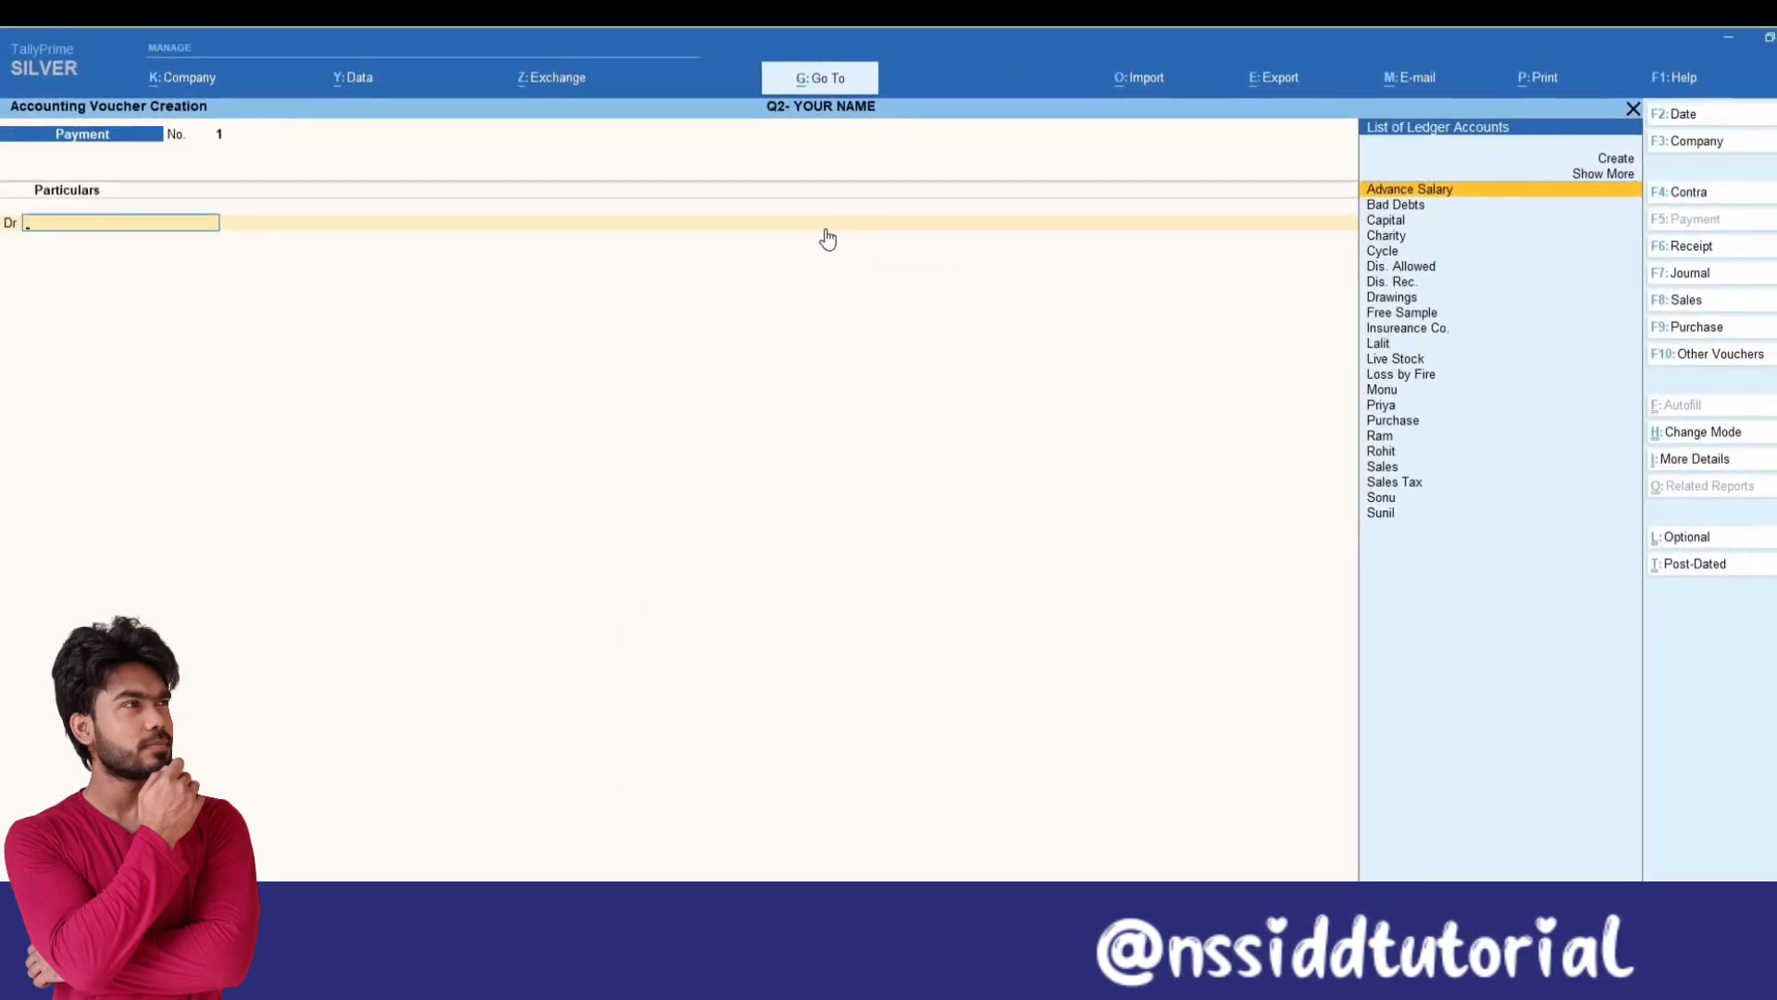
pyautogui.press('Return')
pyautogui.write('1000')
pyautogui.press('Return')
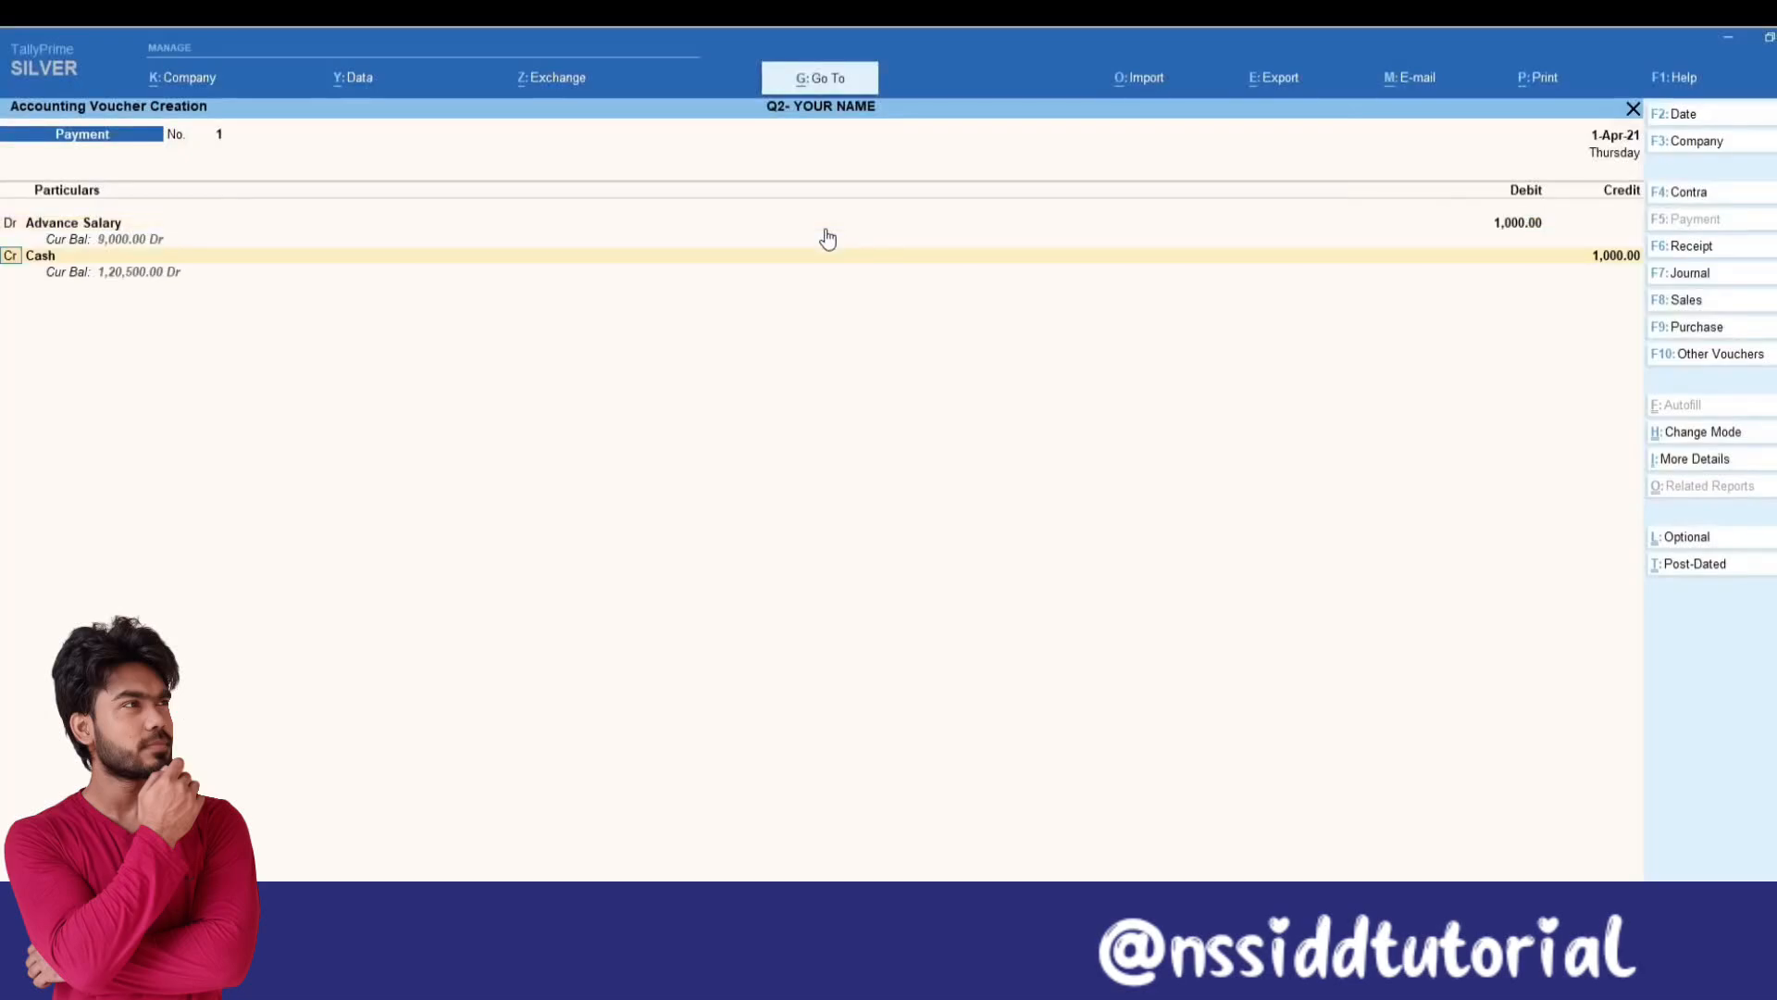
pyautogui.press('Return')
pyautogui.press('Return')
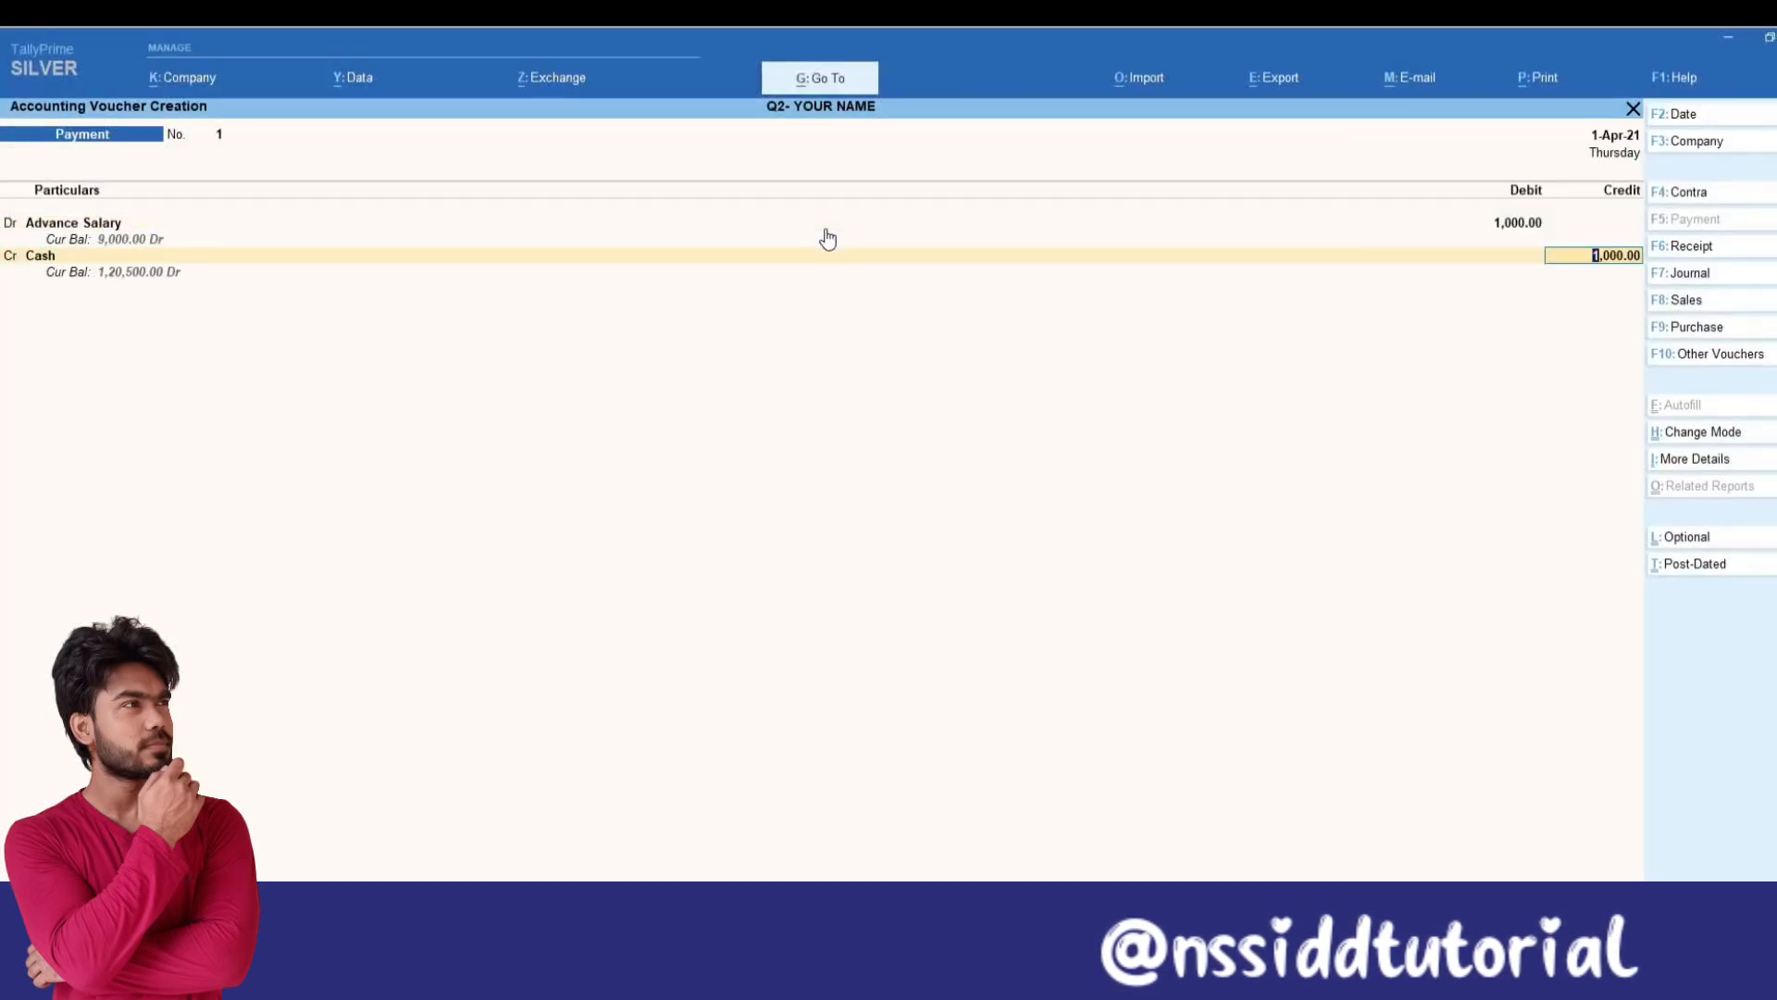
pyautogui.press('Return')
pyautogui.press('Return')
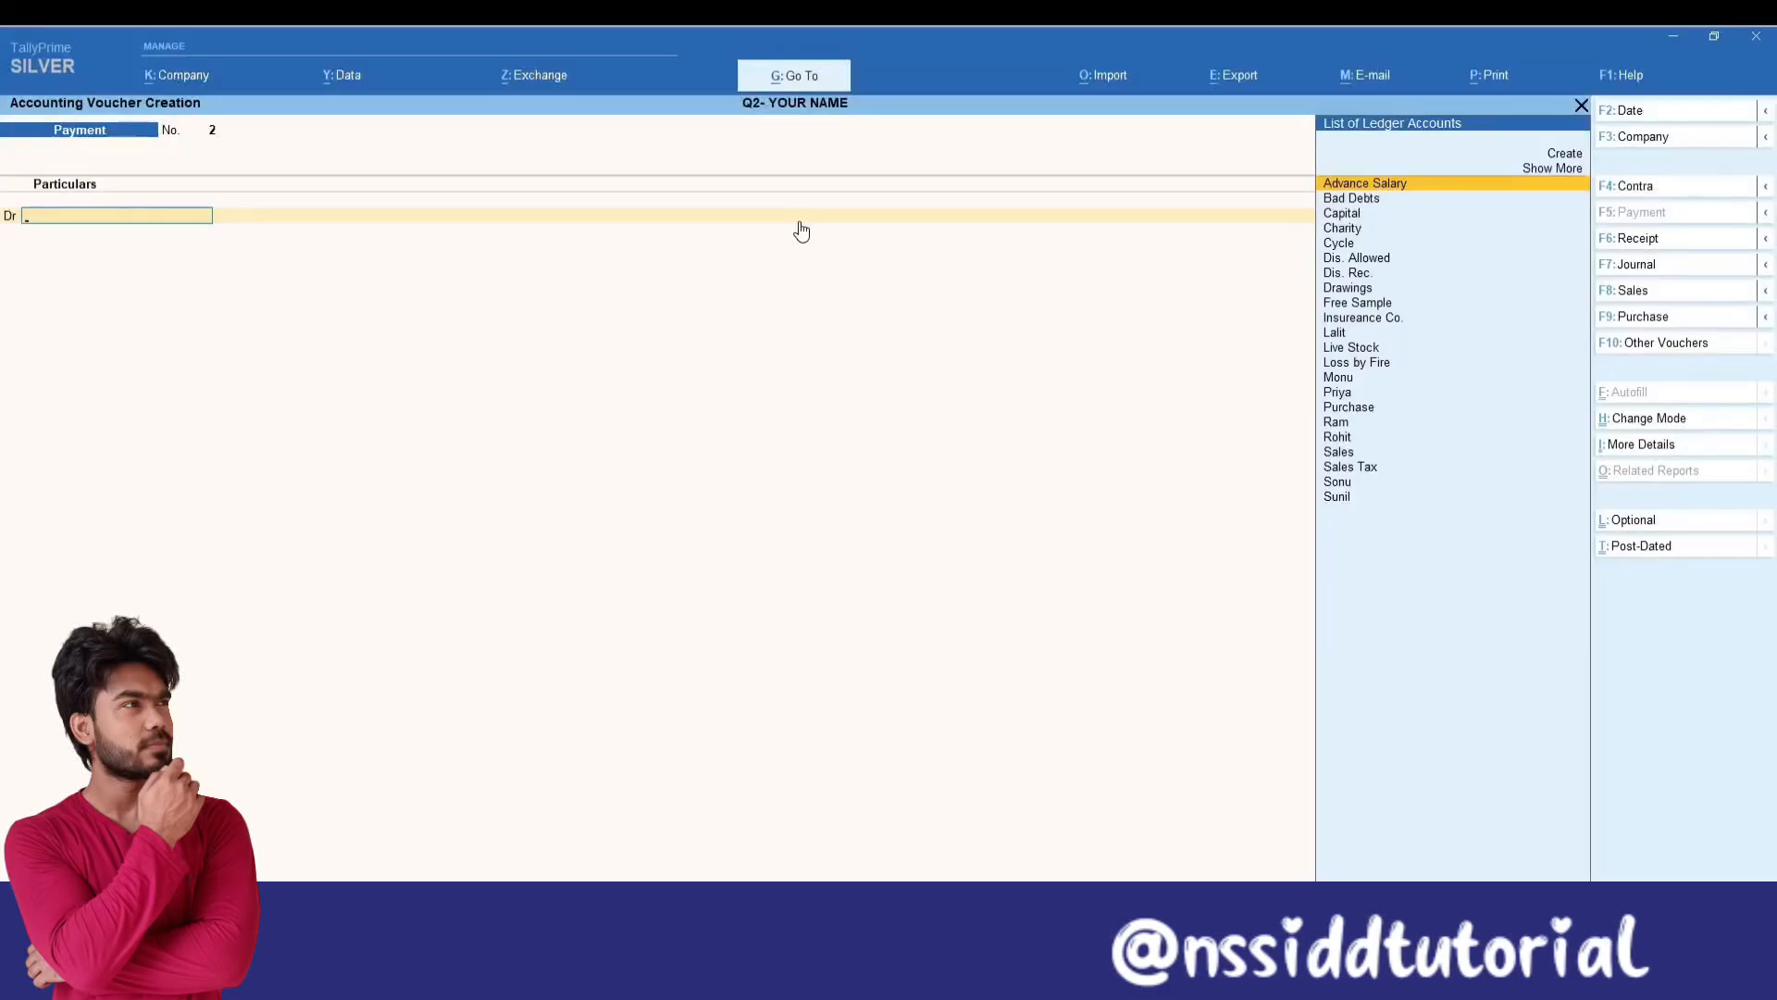
pyautogui.press('Escape')
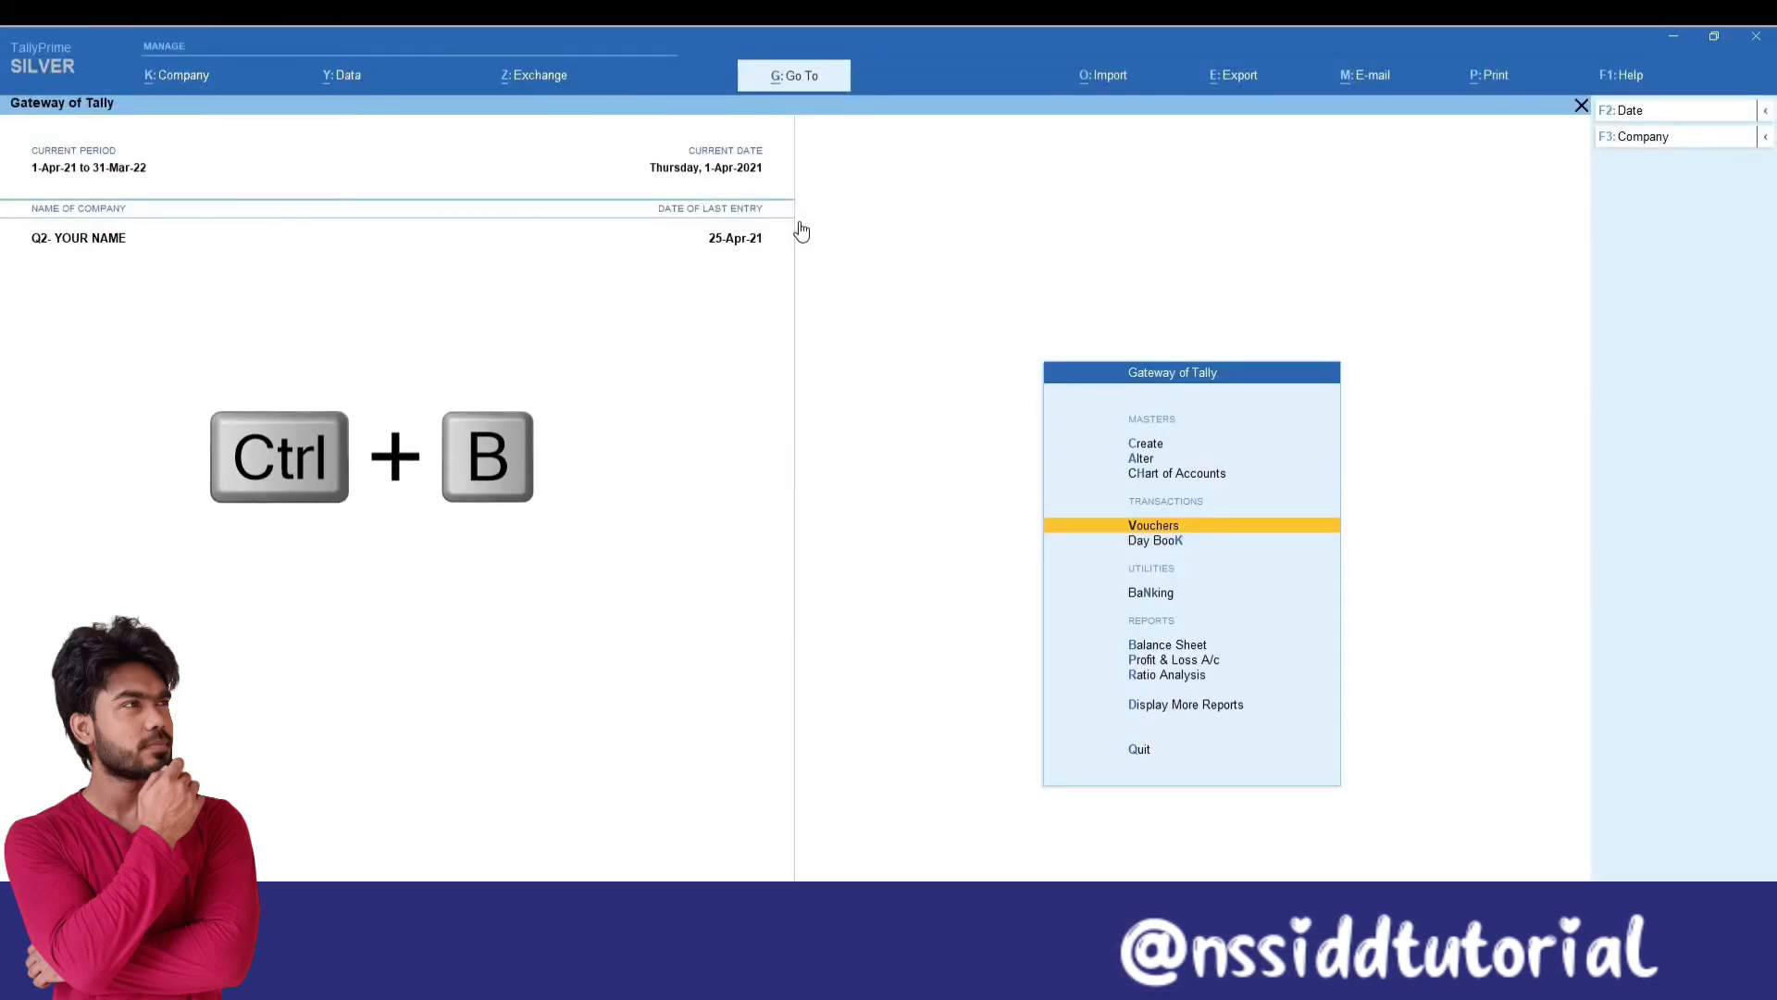
# Step: Open the Trial Balance report from Display More Reports
pyautogui.press('Down')
pyautogui.press('Down')
pyautogui.press('Down')
pyautogui.press('Down')
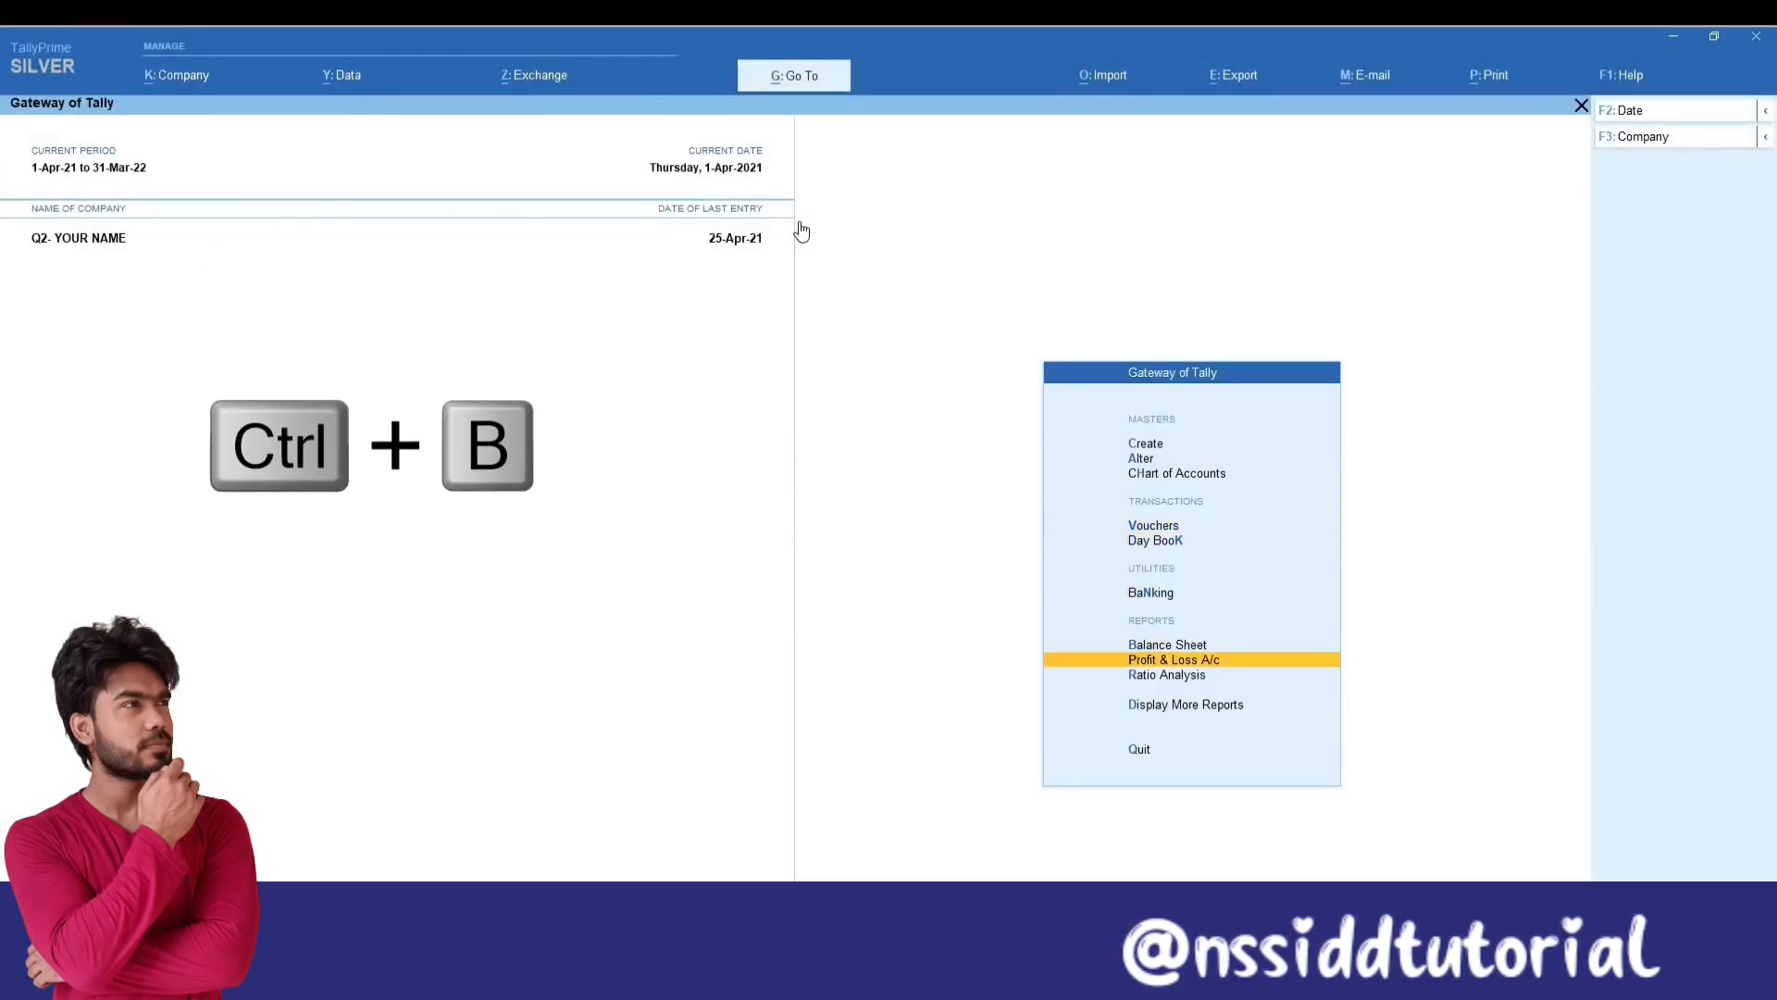
pyautogui.press('Down')
pyautogui.press('Down')
pyautogui.press('Return')
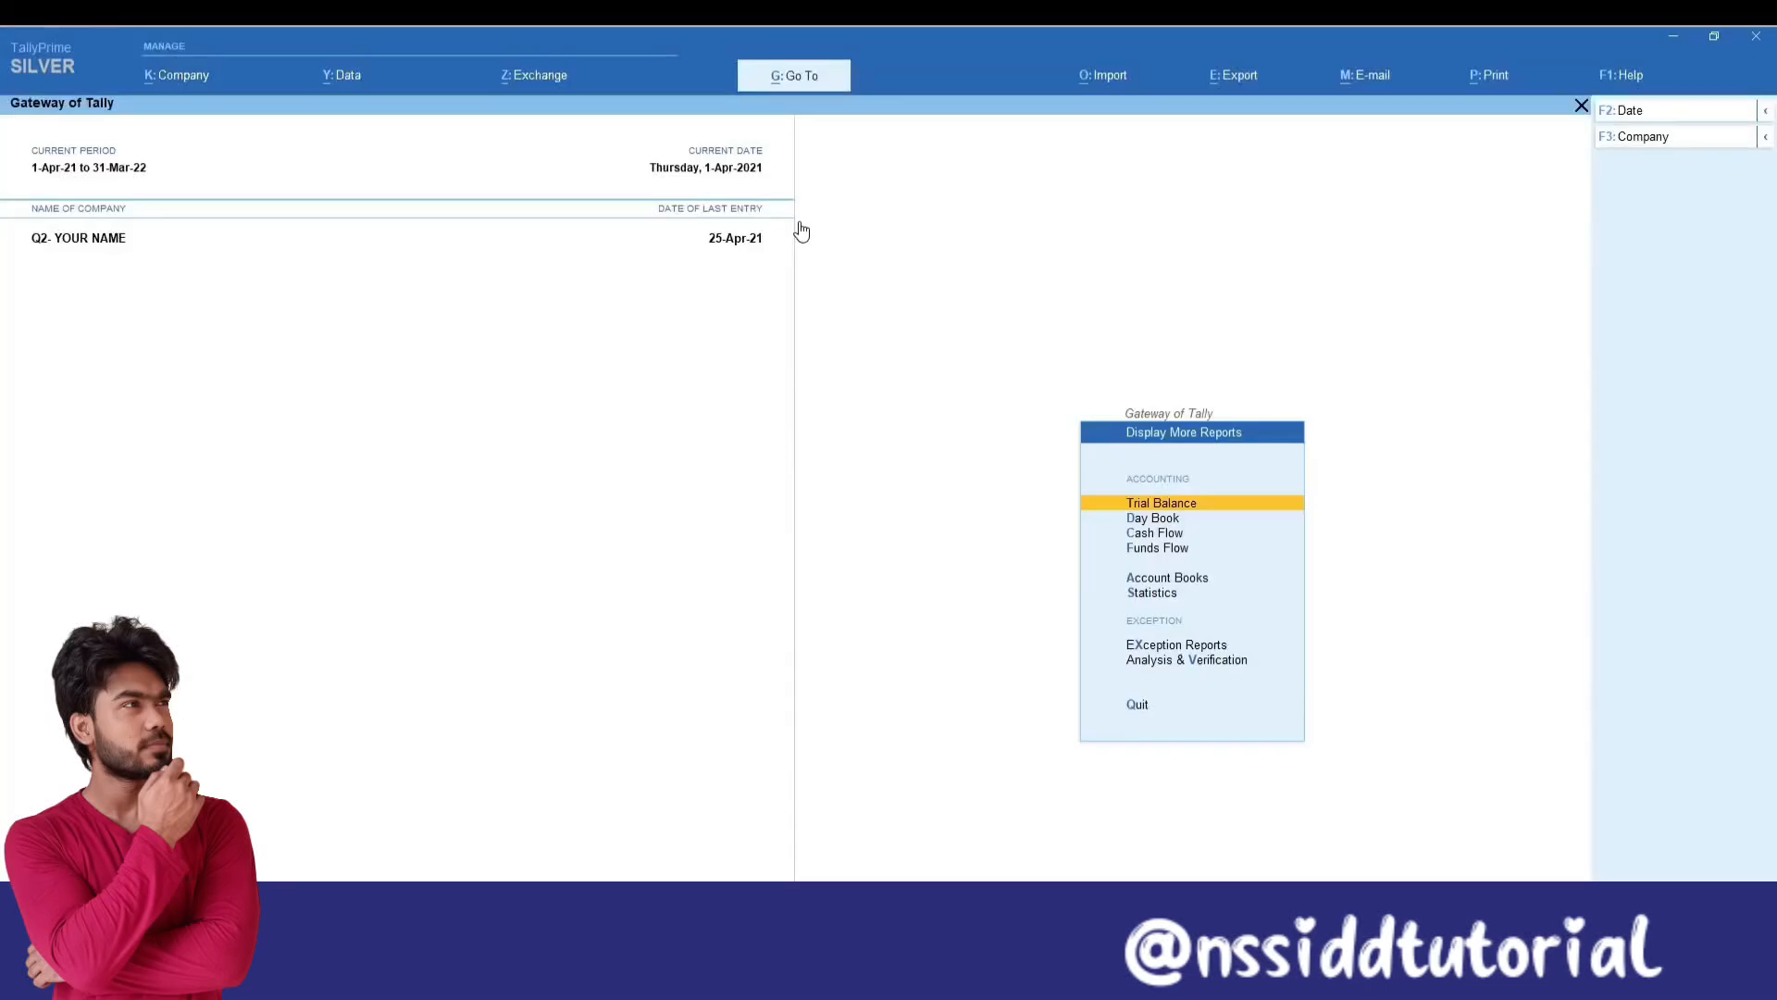
pyautogui.press('Return')
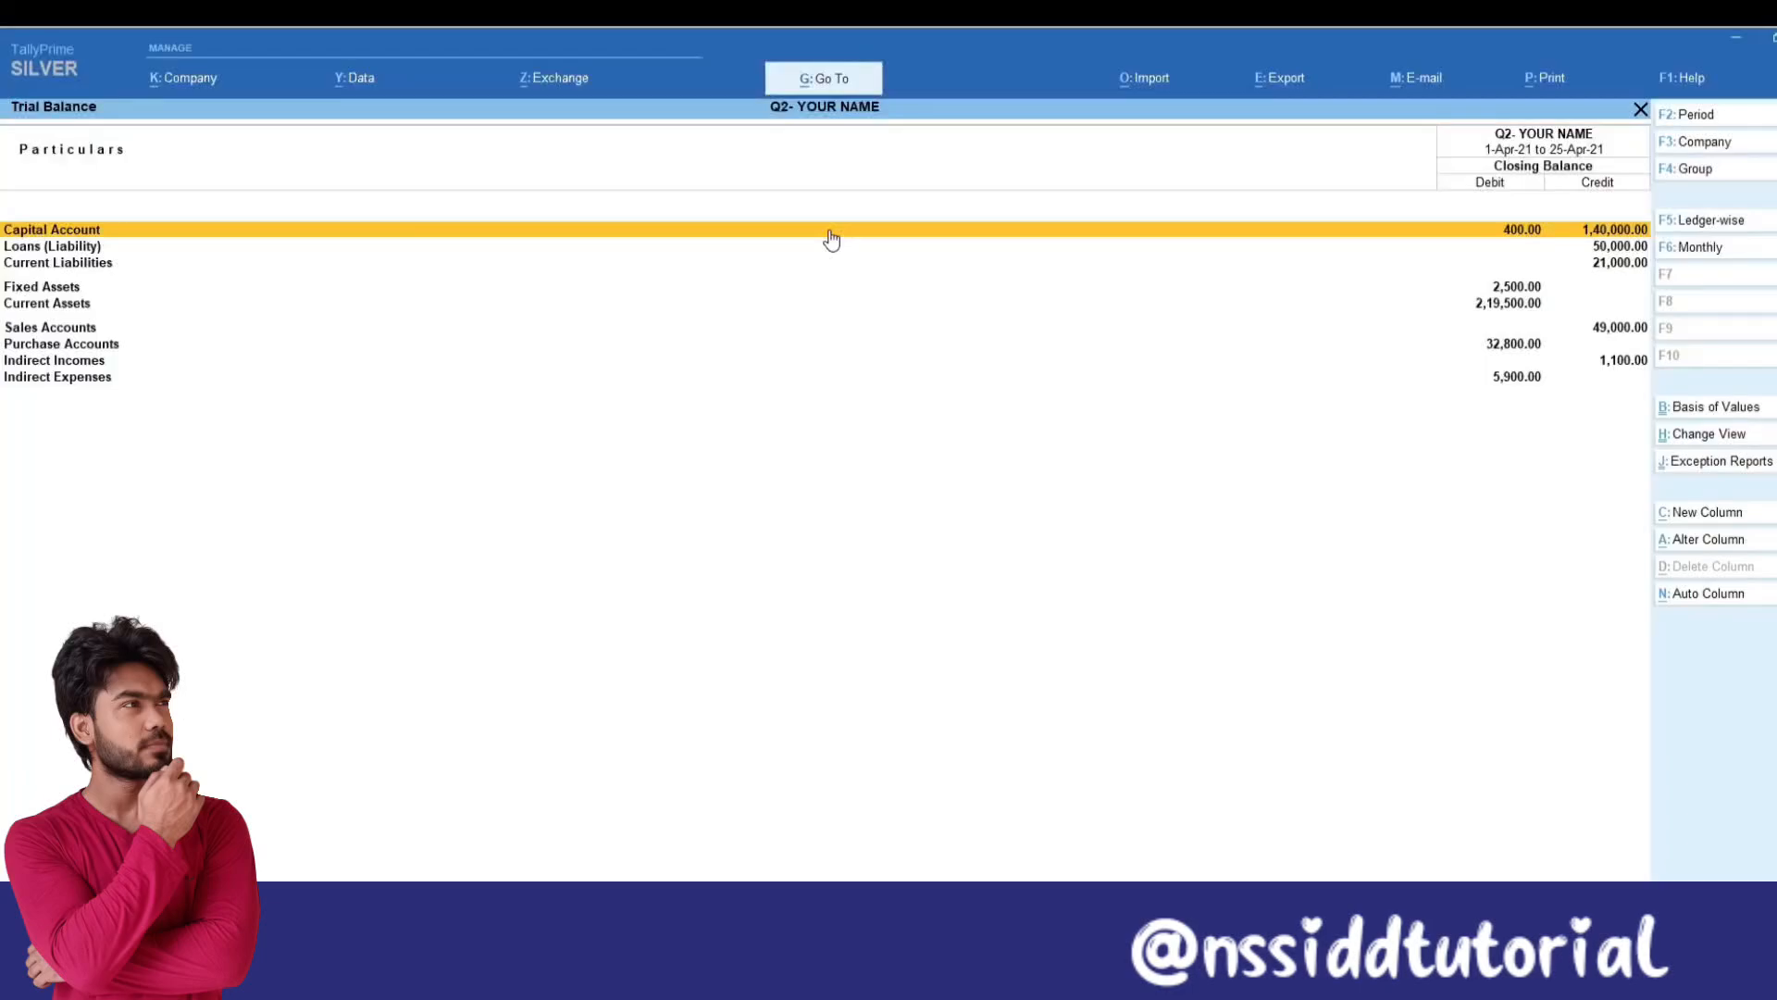
# Step: Examine the scale factors offered under Basis of Values for the trial balance, keep Default, and leave the report
pyautogui.hotkey('ctrl', 'b')
pyautogui.press('Return')
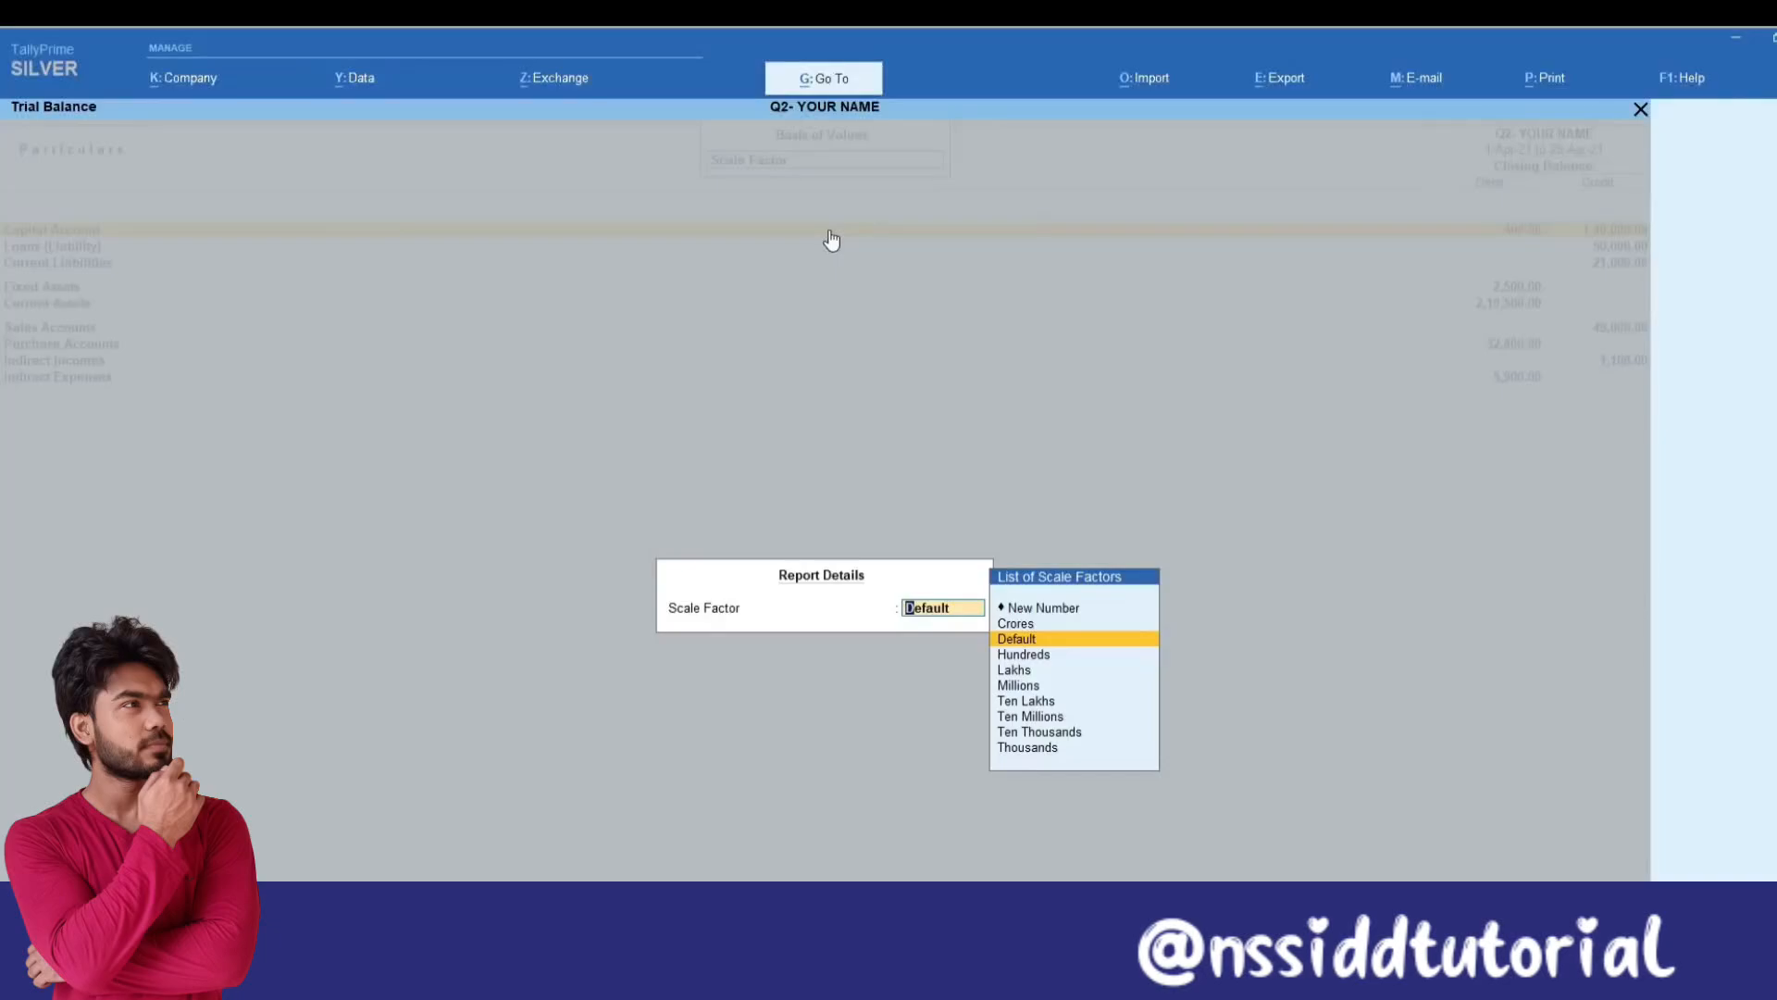
pyautogui.press('Up')
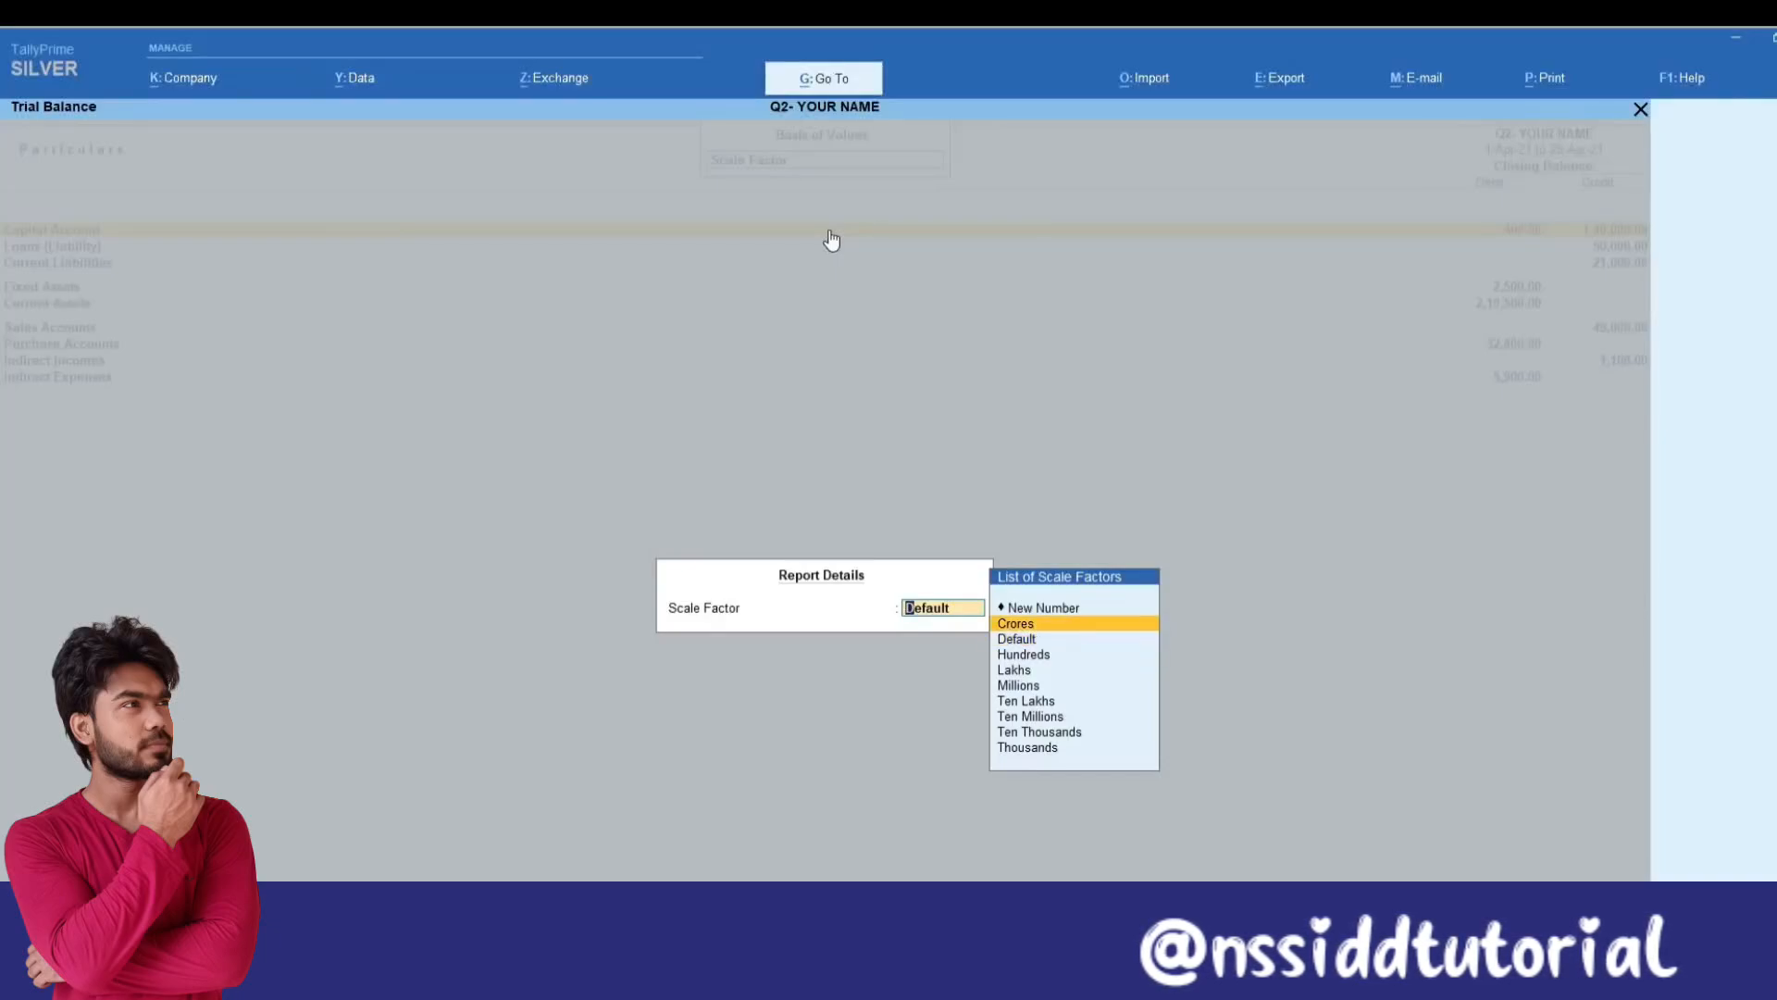
pyautogui.press('Down')
pyautogui.press('Down')
pyautogui.press('Down')
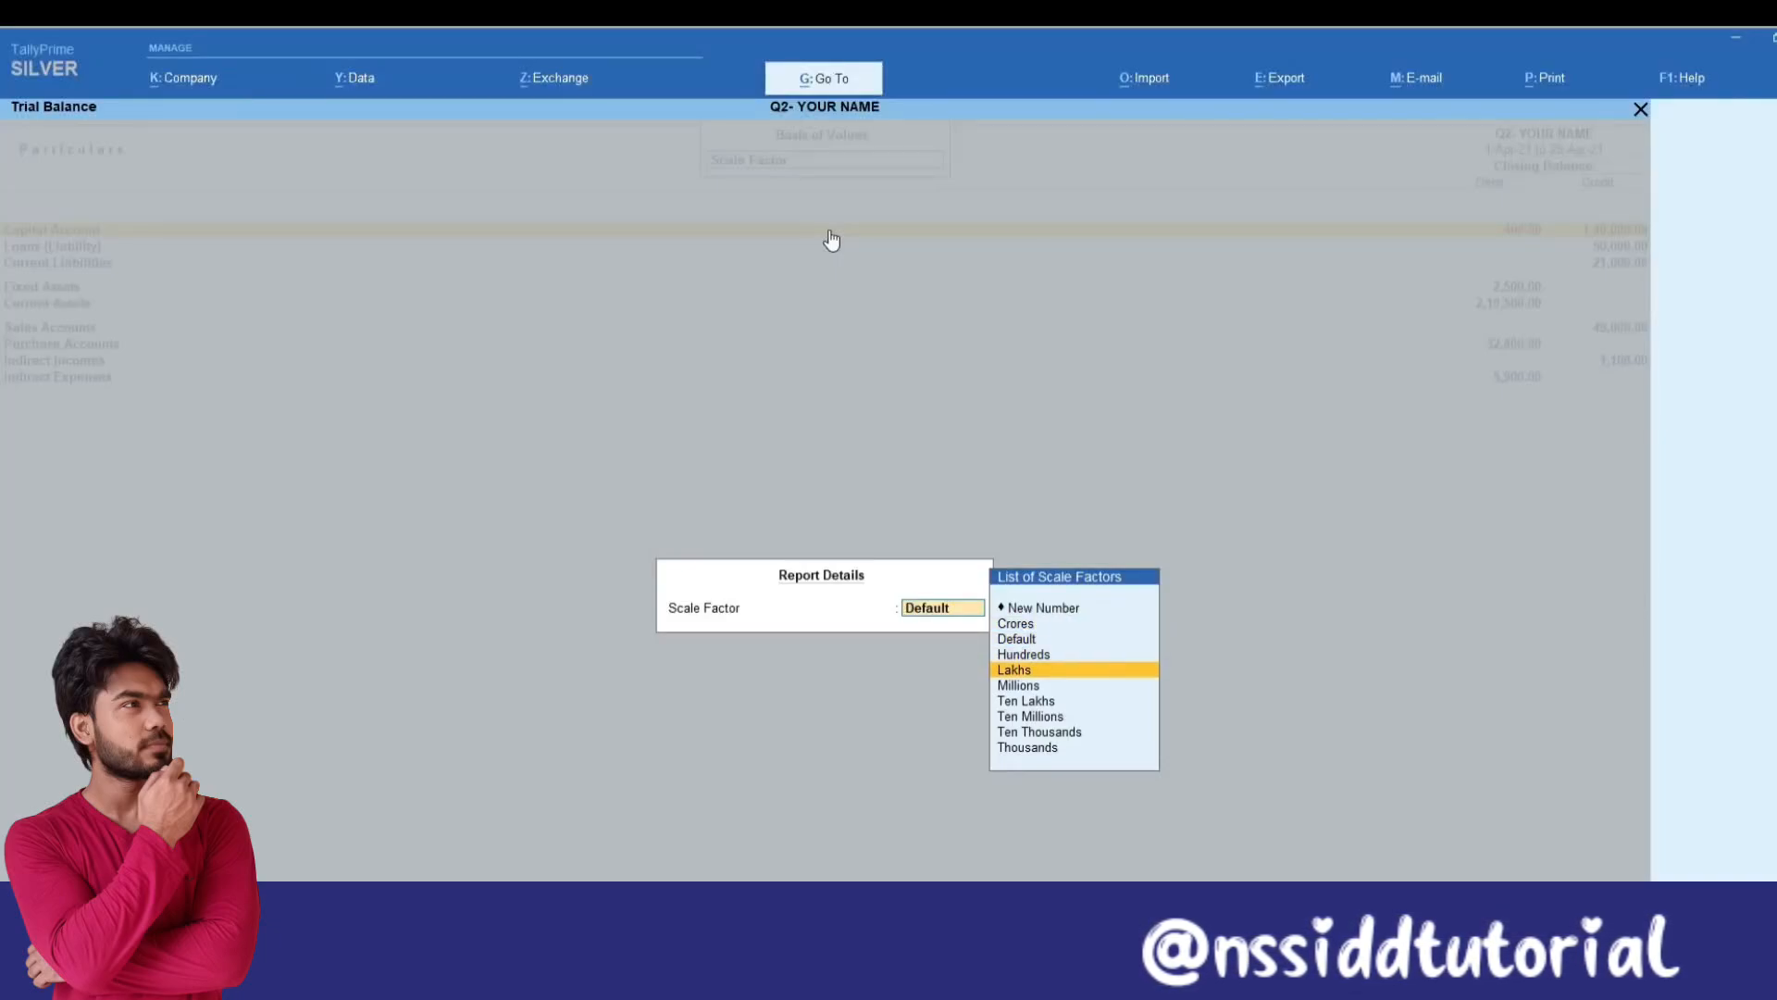
pyautogui.press('Down')
pyautogui.press('Up')
pyautogui.press('Up')
pyautogui.press('Up')
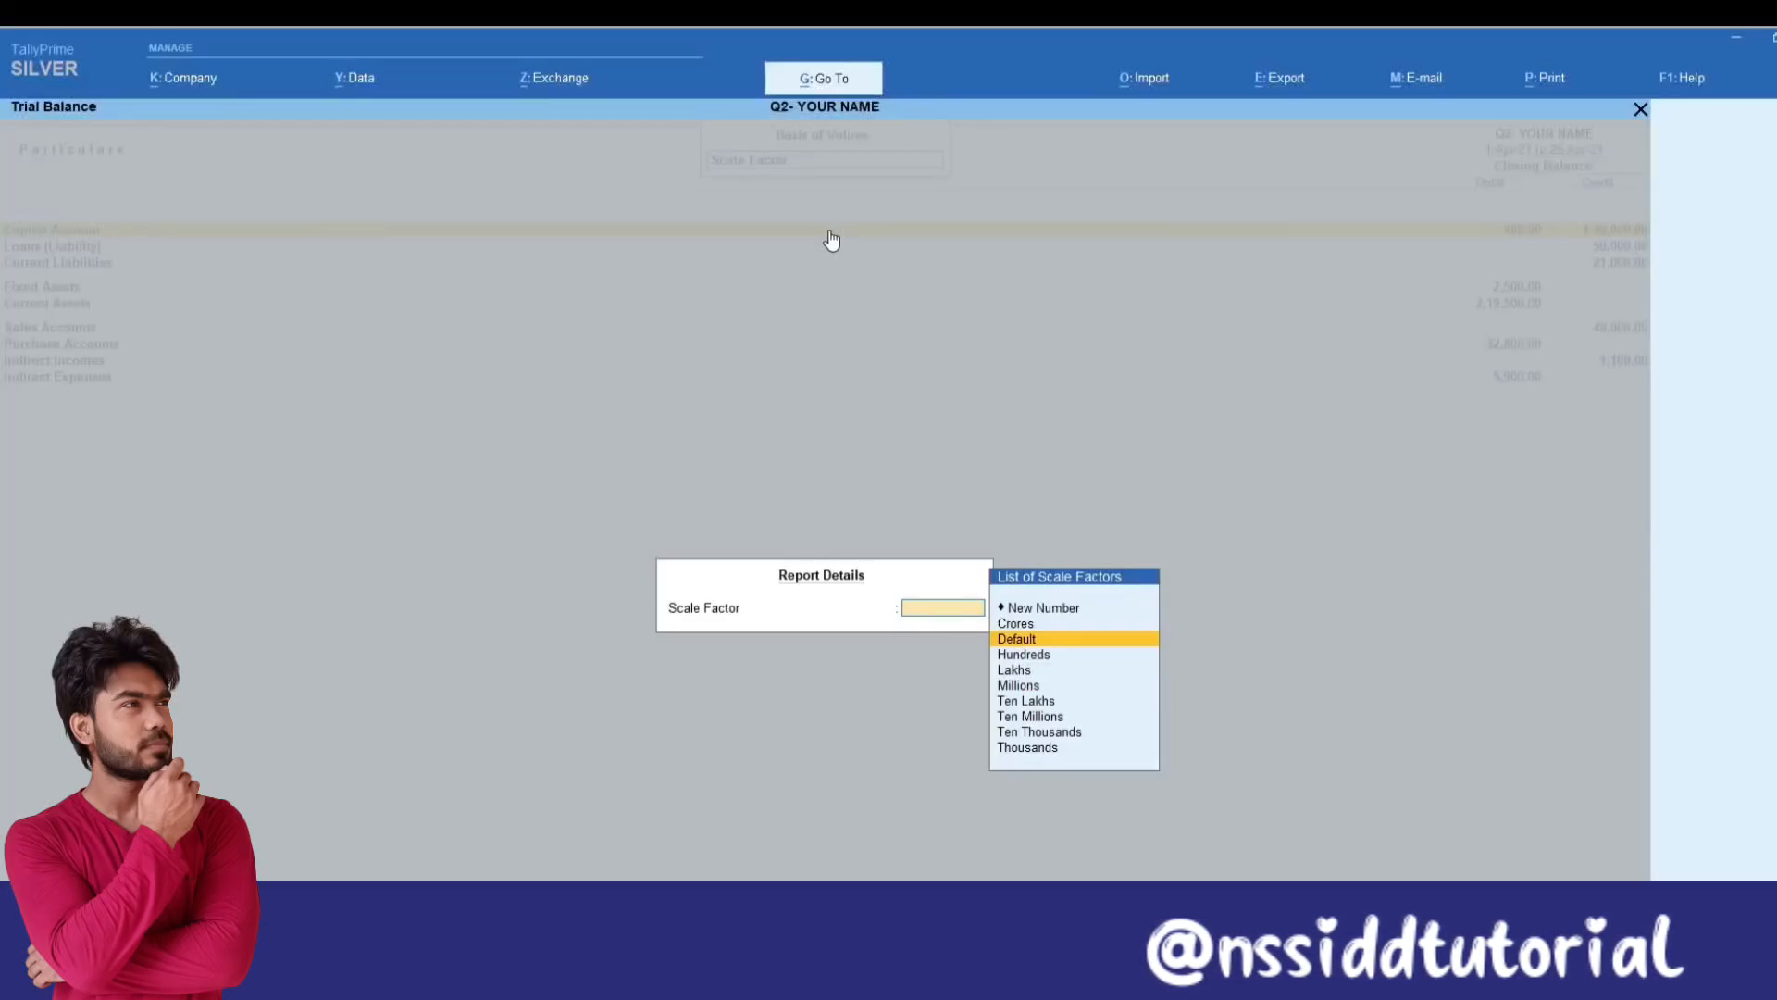
pyautogui.press('Return')
pyautogui.press('Return')
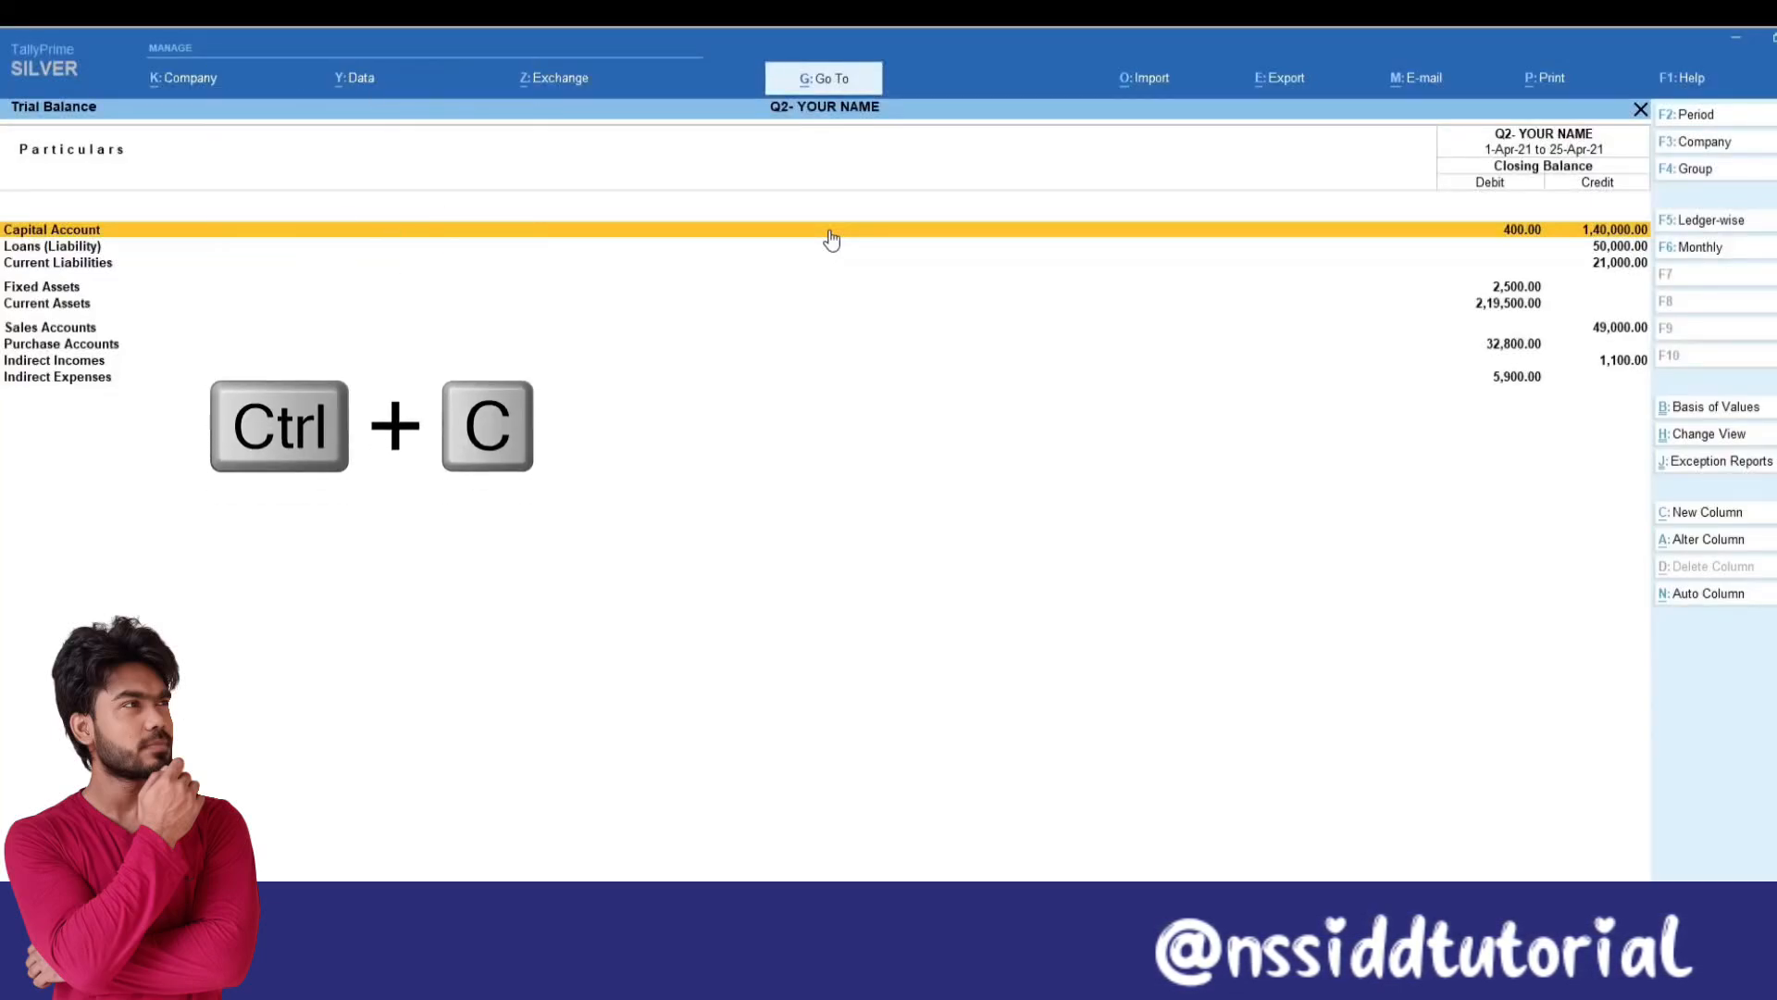
pyautogui.press('Escape')
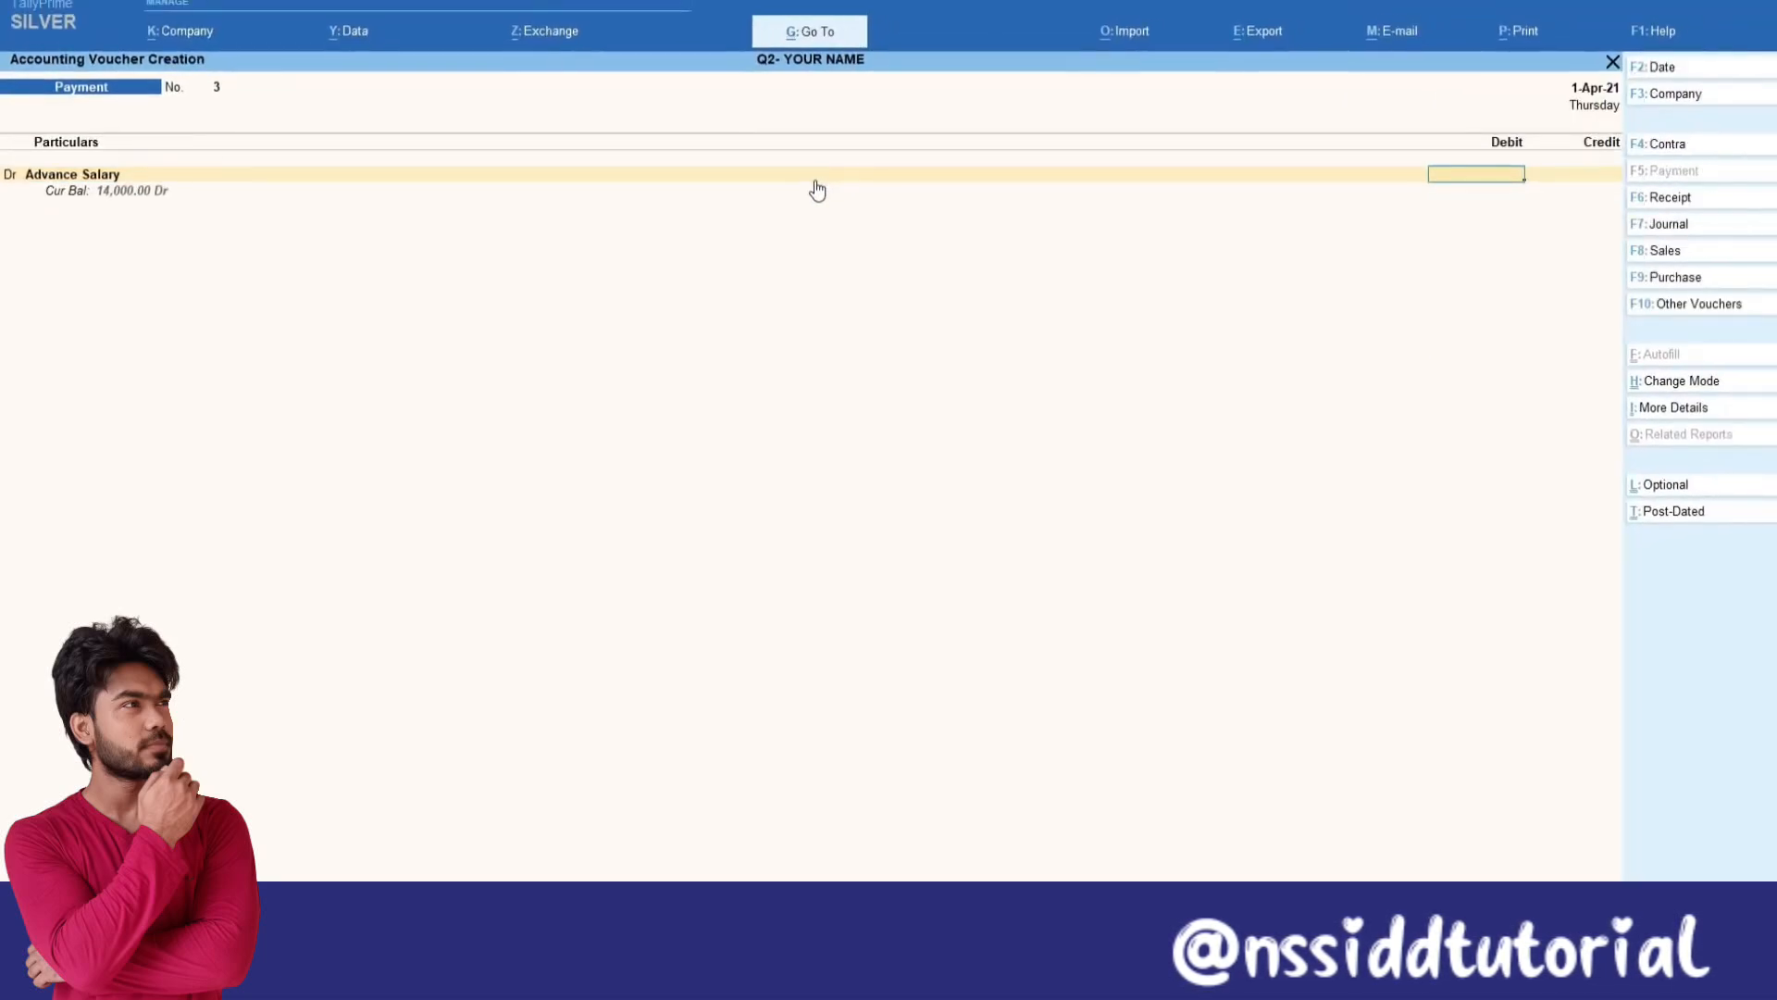
# Step: Enter 5,000.00 as the debit to Advance Salary and the credit to Cash, and save the payment voucher
pyautogui.write('5000')
pyautogui.press('Return')
pyautogui.press('Return')
pyautogui.press('Return')
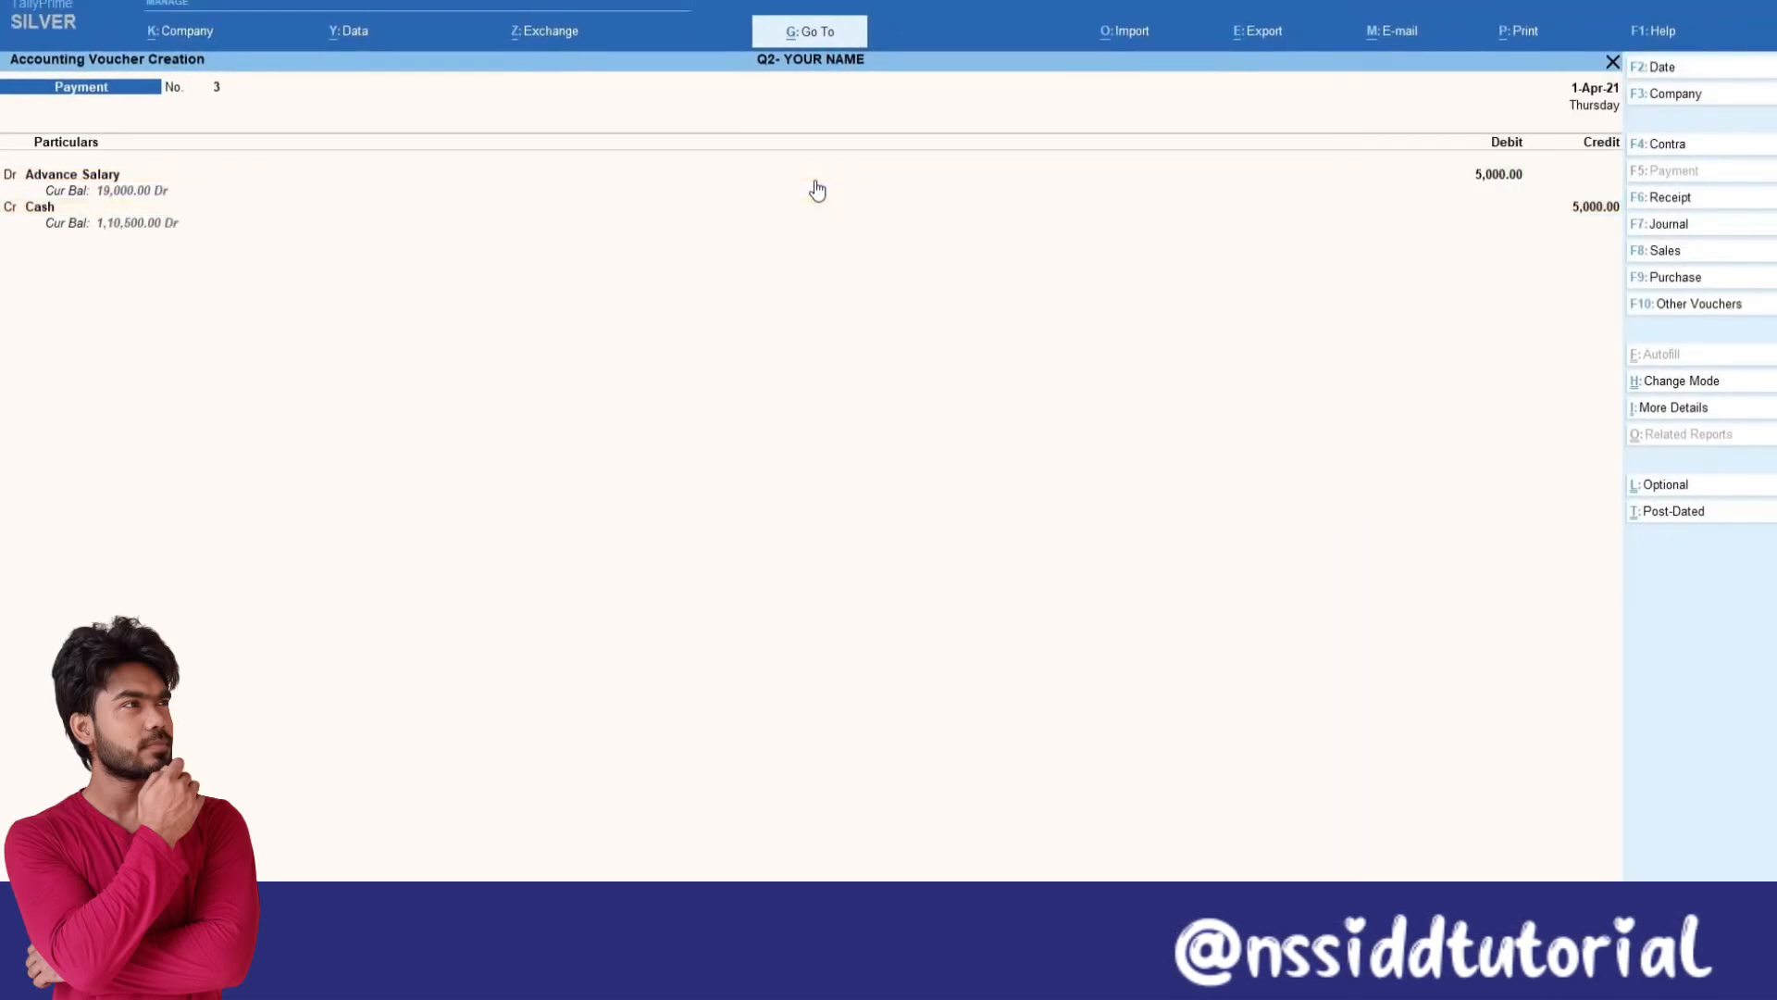
pyautogui.press('ctrl')
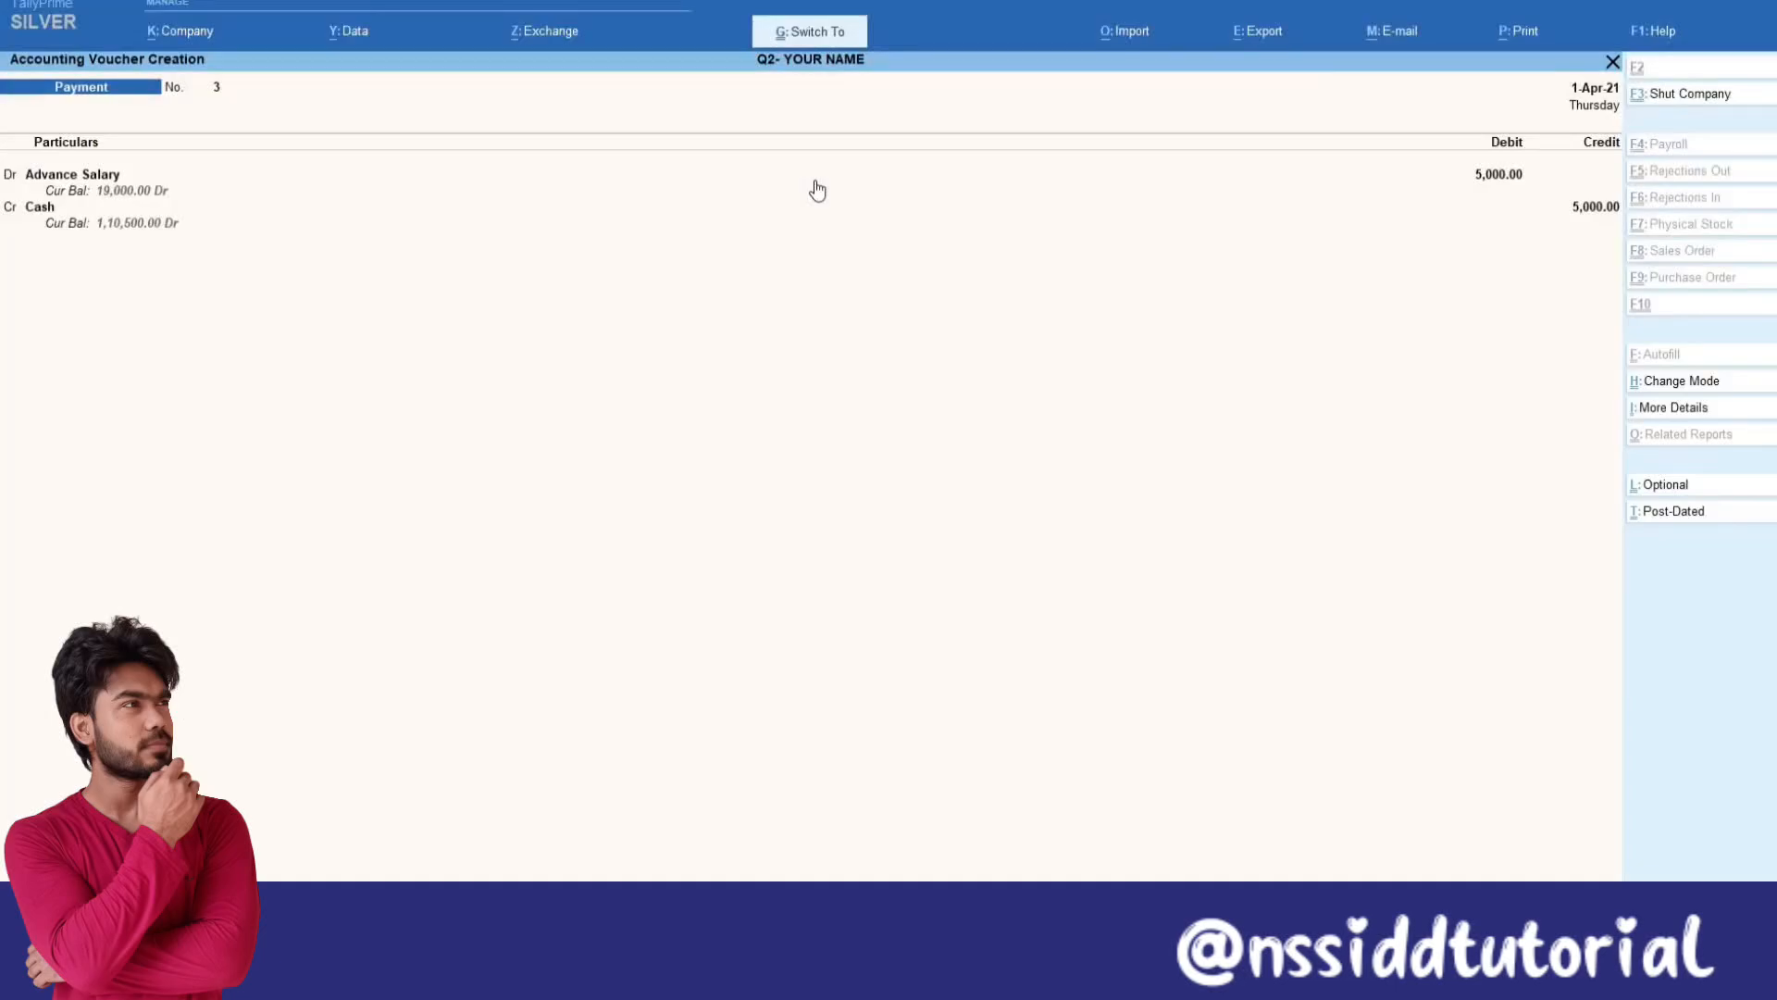
pyautogui.hotkey('ctrl', 'v')
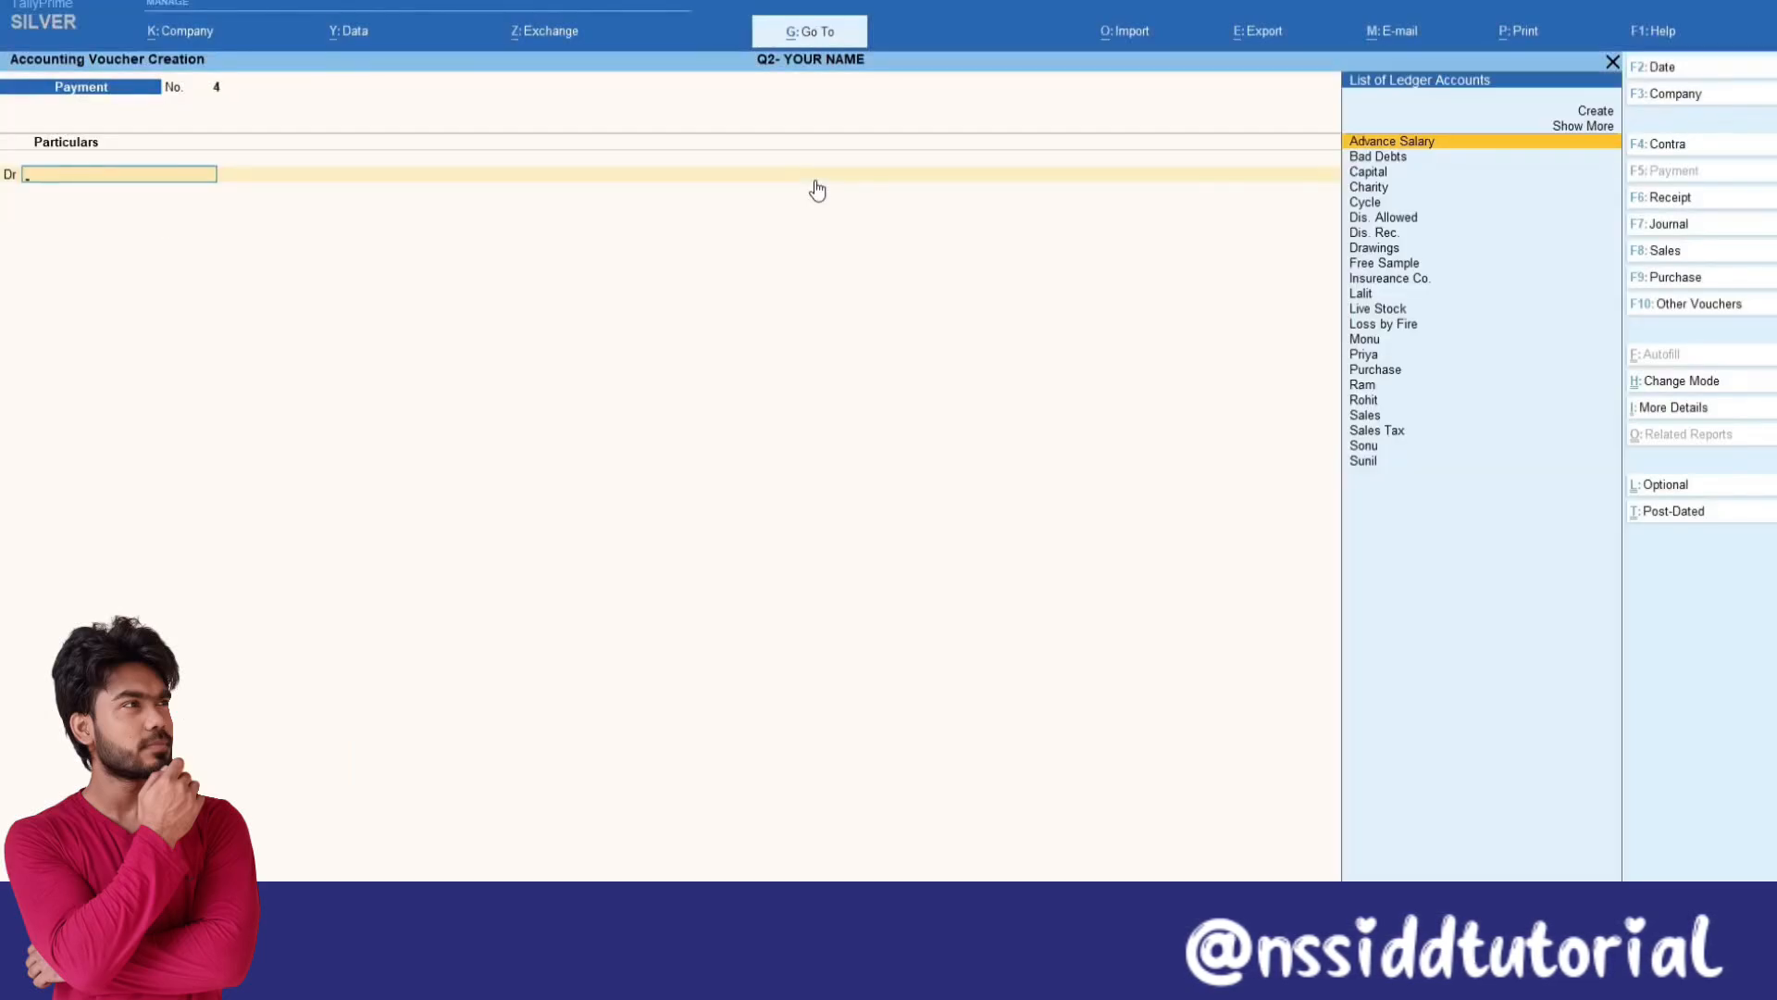
# Step: Reopen the saved payment voucher No. 3 for alteration and bring up its export options
pyautogui.hotkey('ctrl', 'e')
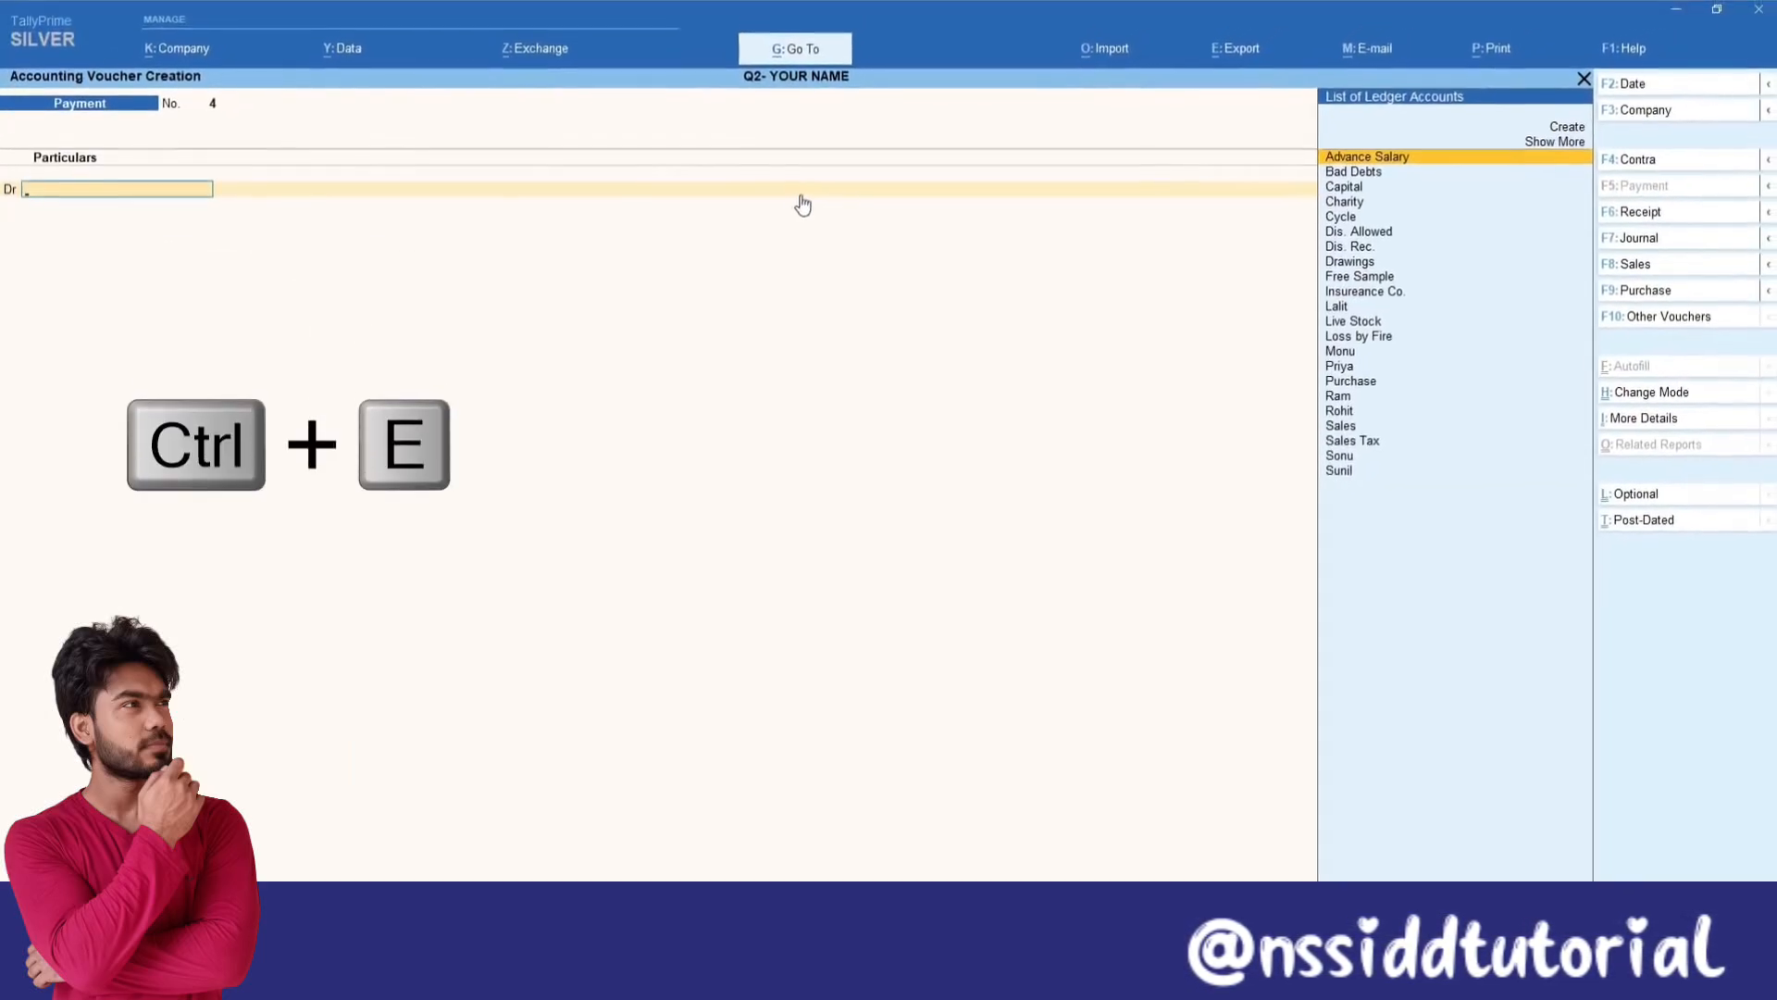
pyautogui.press('pageup')
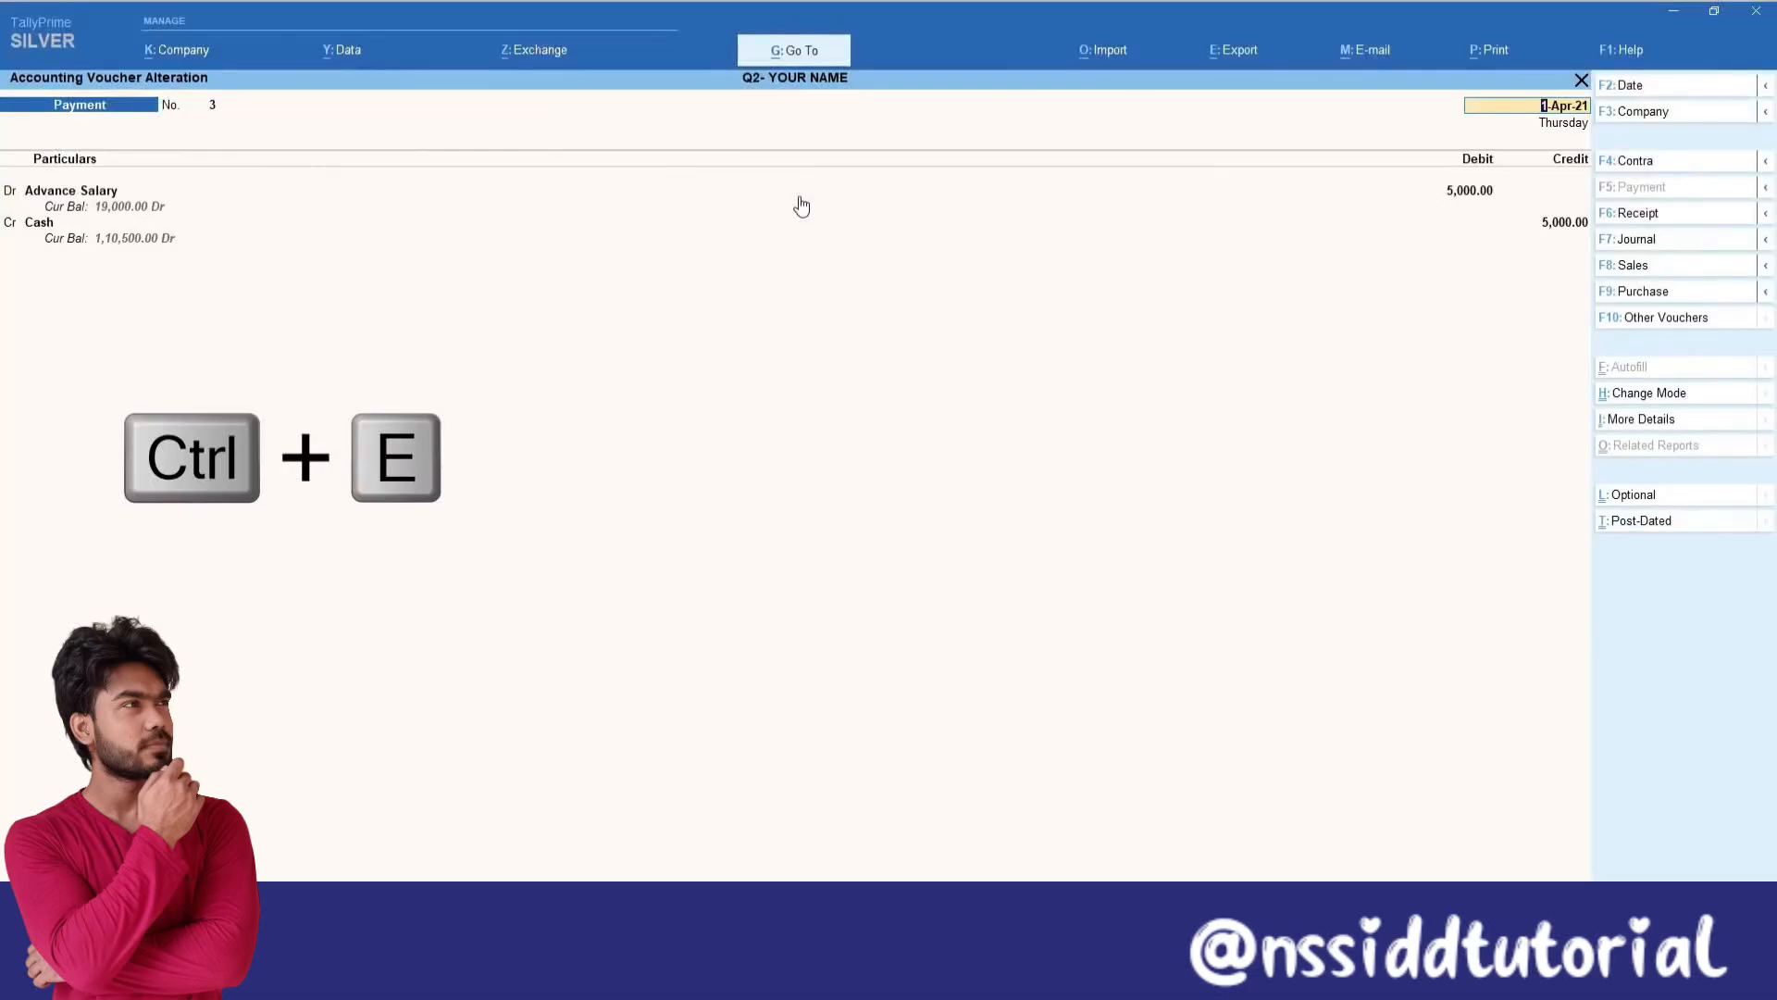
pyautogui.hotkey('ctrl', 'e')
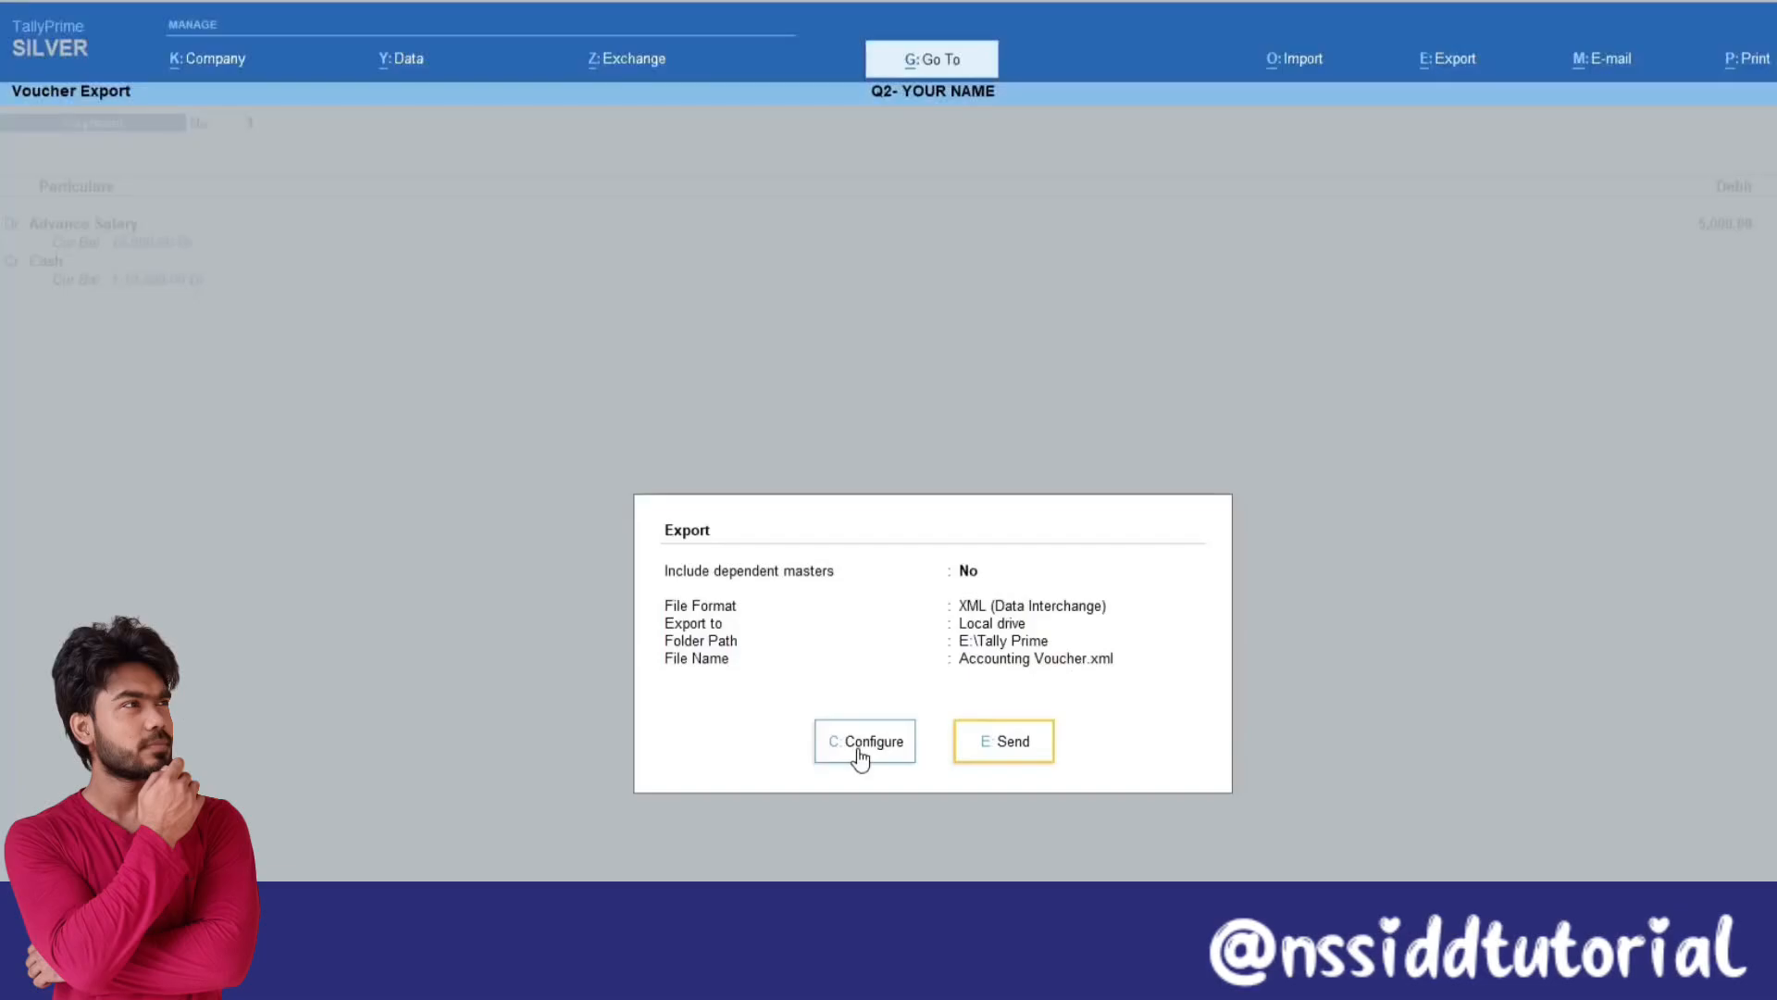
# Step: Review the file formats in the export configuration, keep XML (Data Interchange), and send the voucher export
pyautogui.click(897, 752)
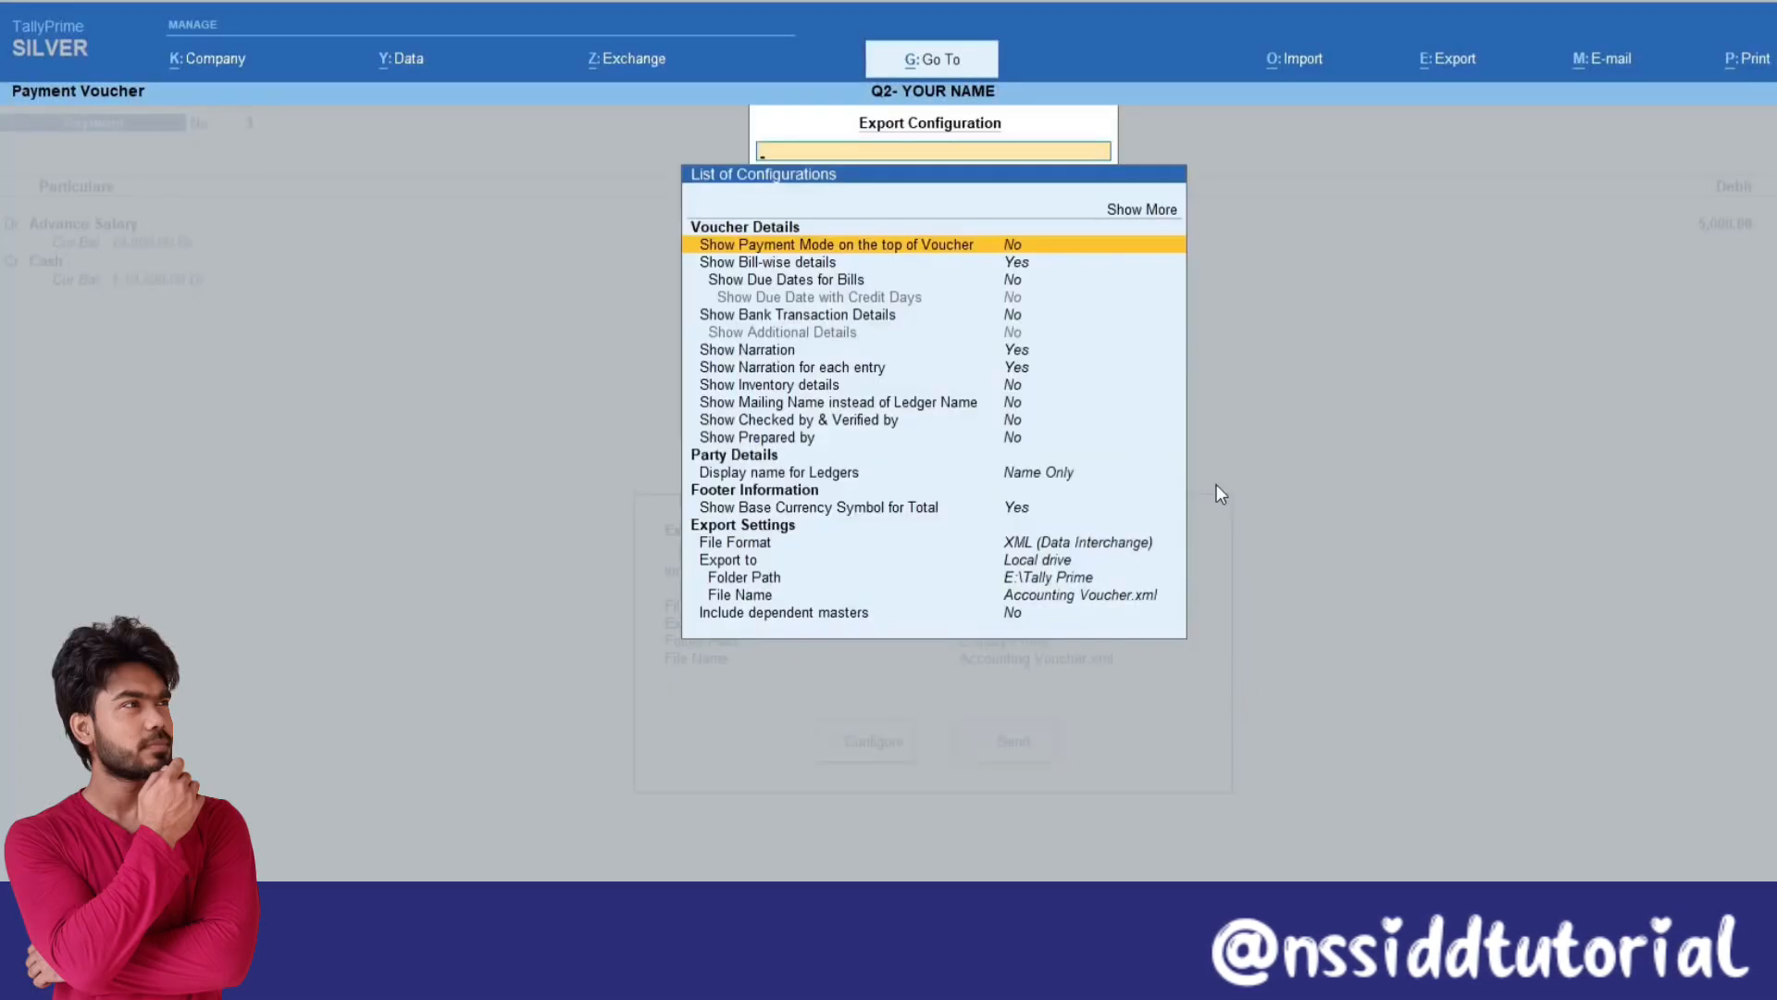
pyautogui.click(1111, 546)
pyautogui.click(1111, 546)
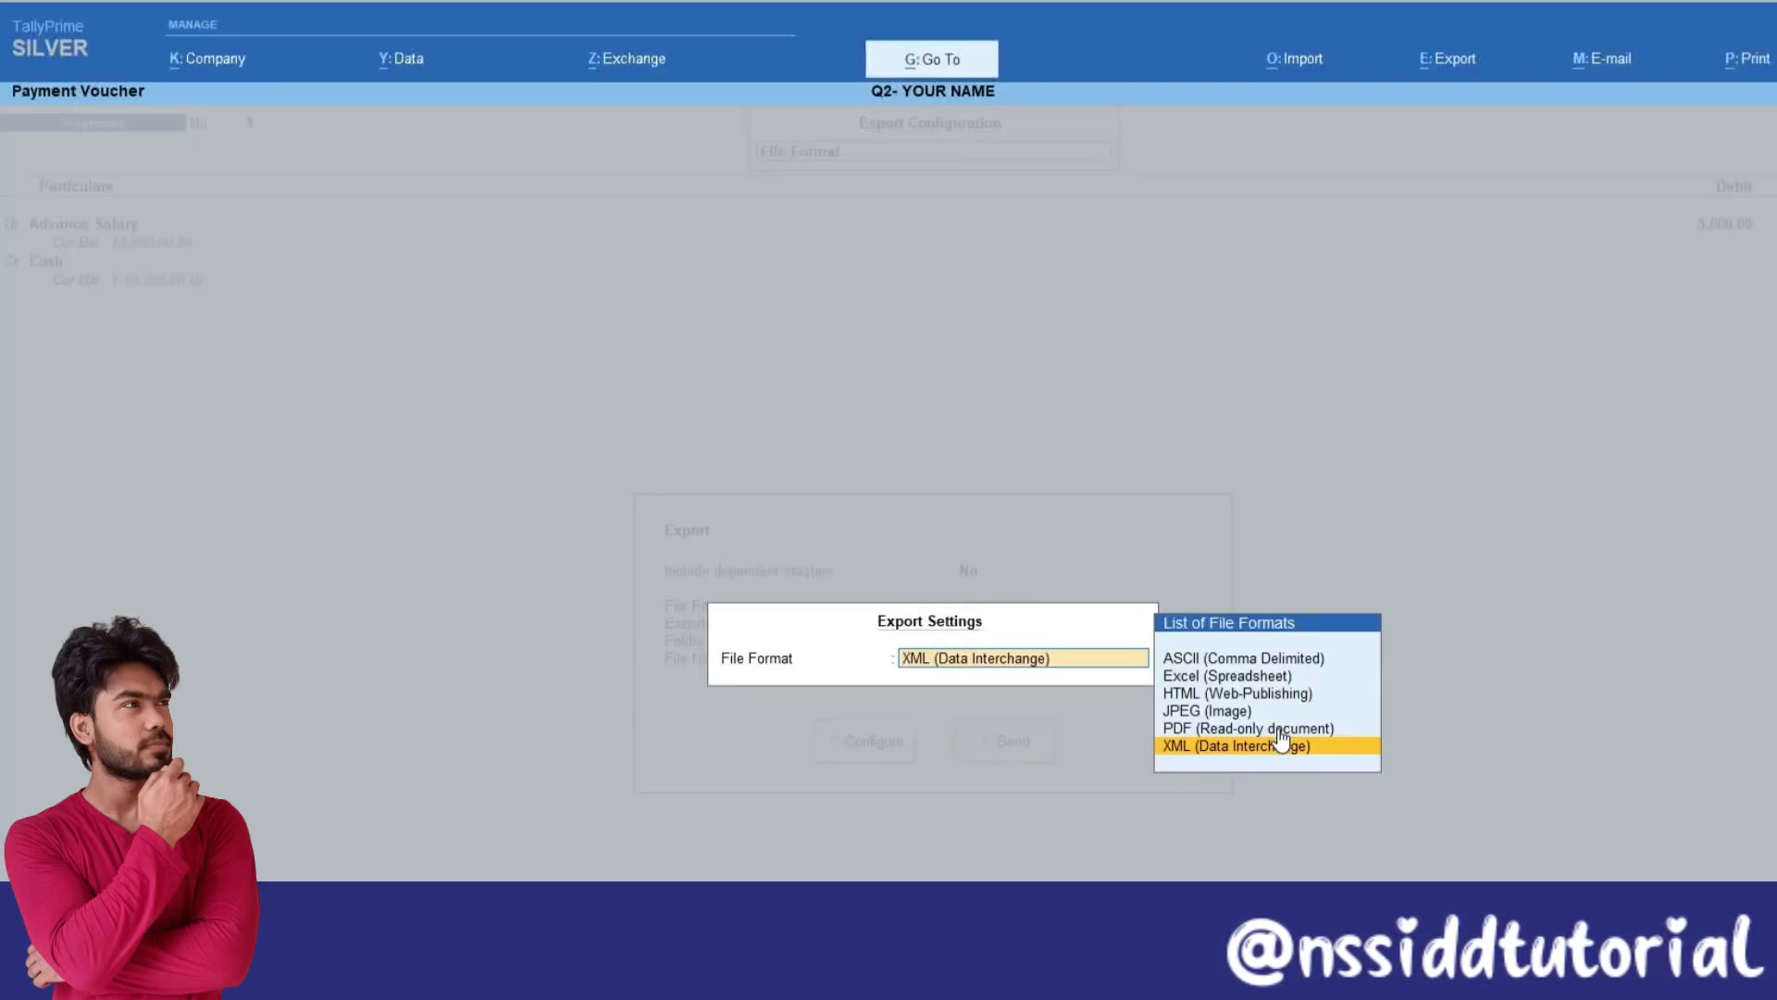
pyautogui.press('BackSpace')
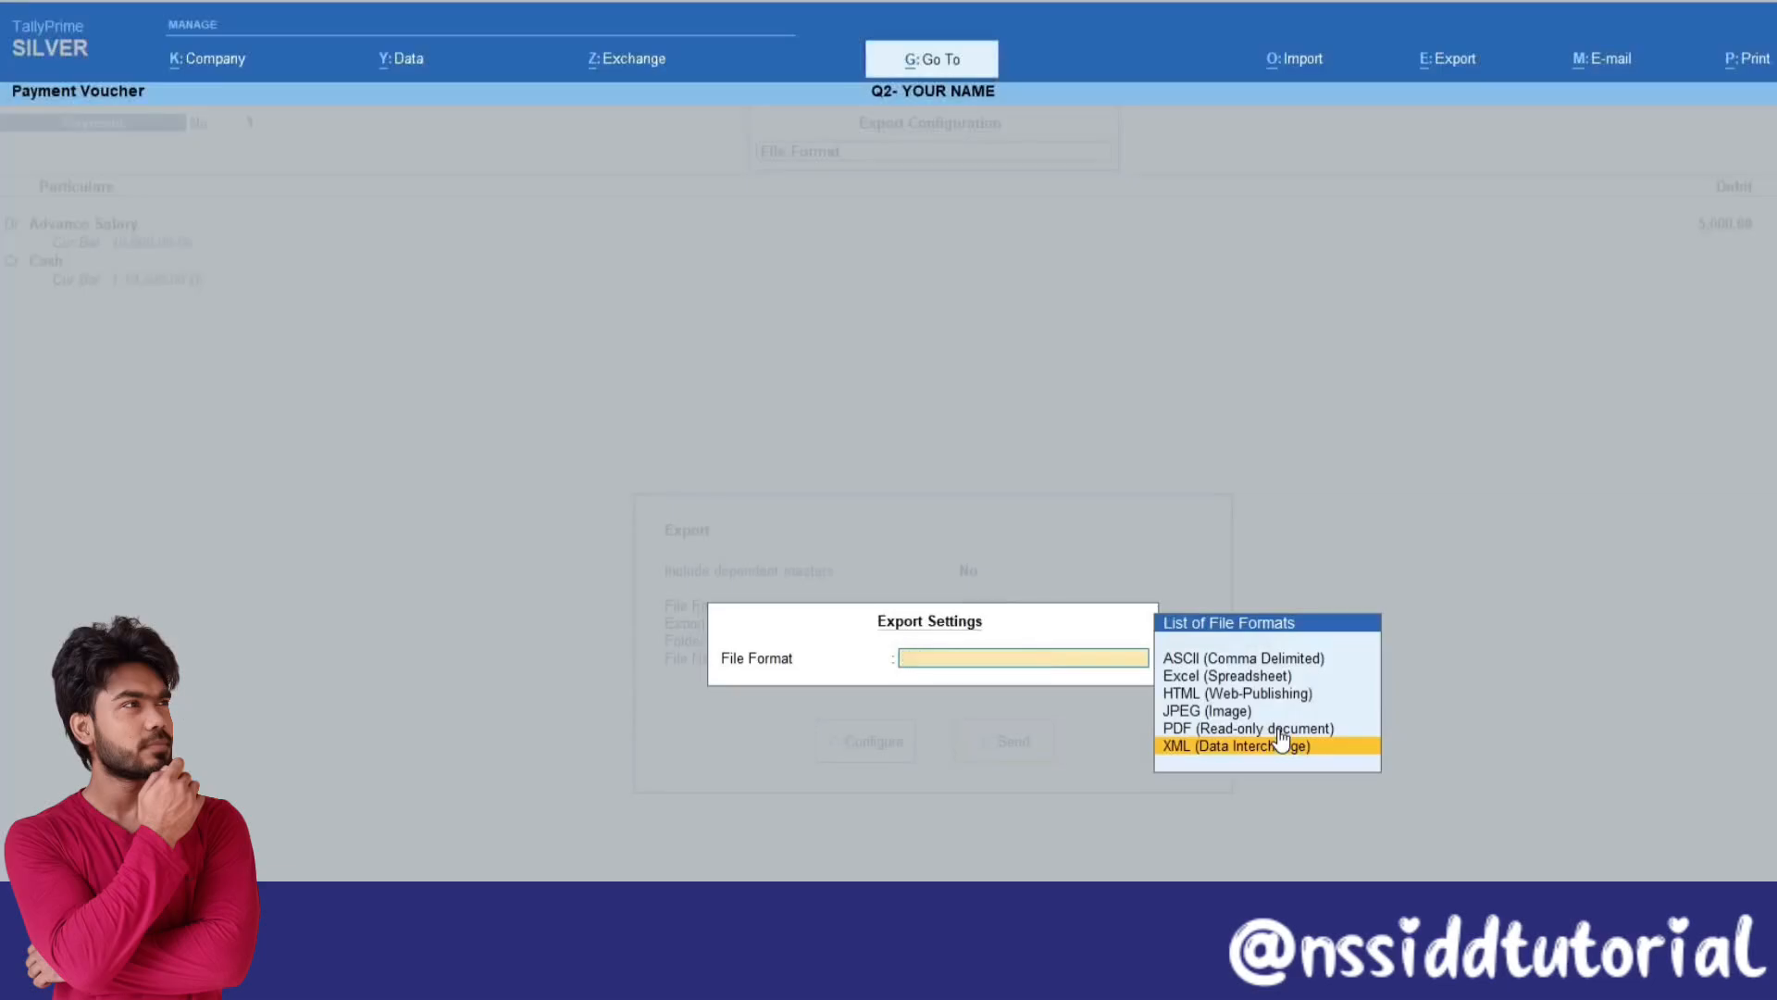
pyautogui.click(1280, 740)
pyautogui.hotkey('ctrl', 'a')
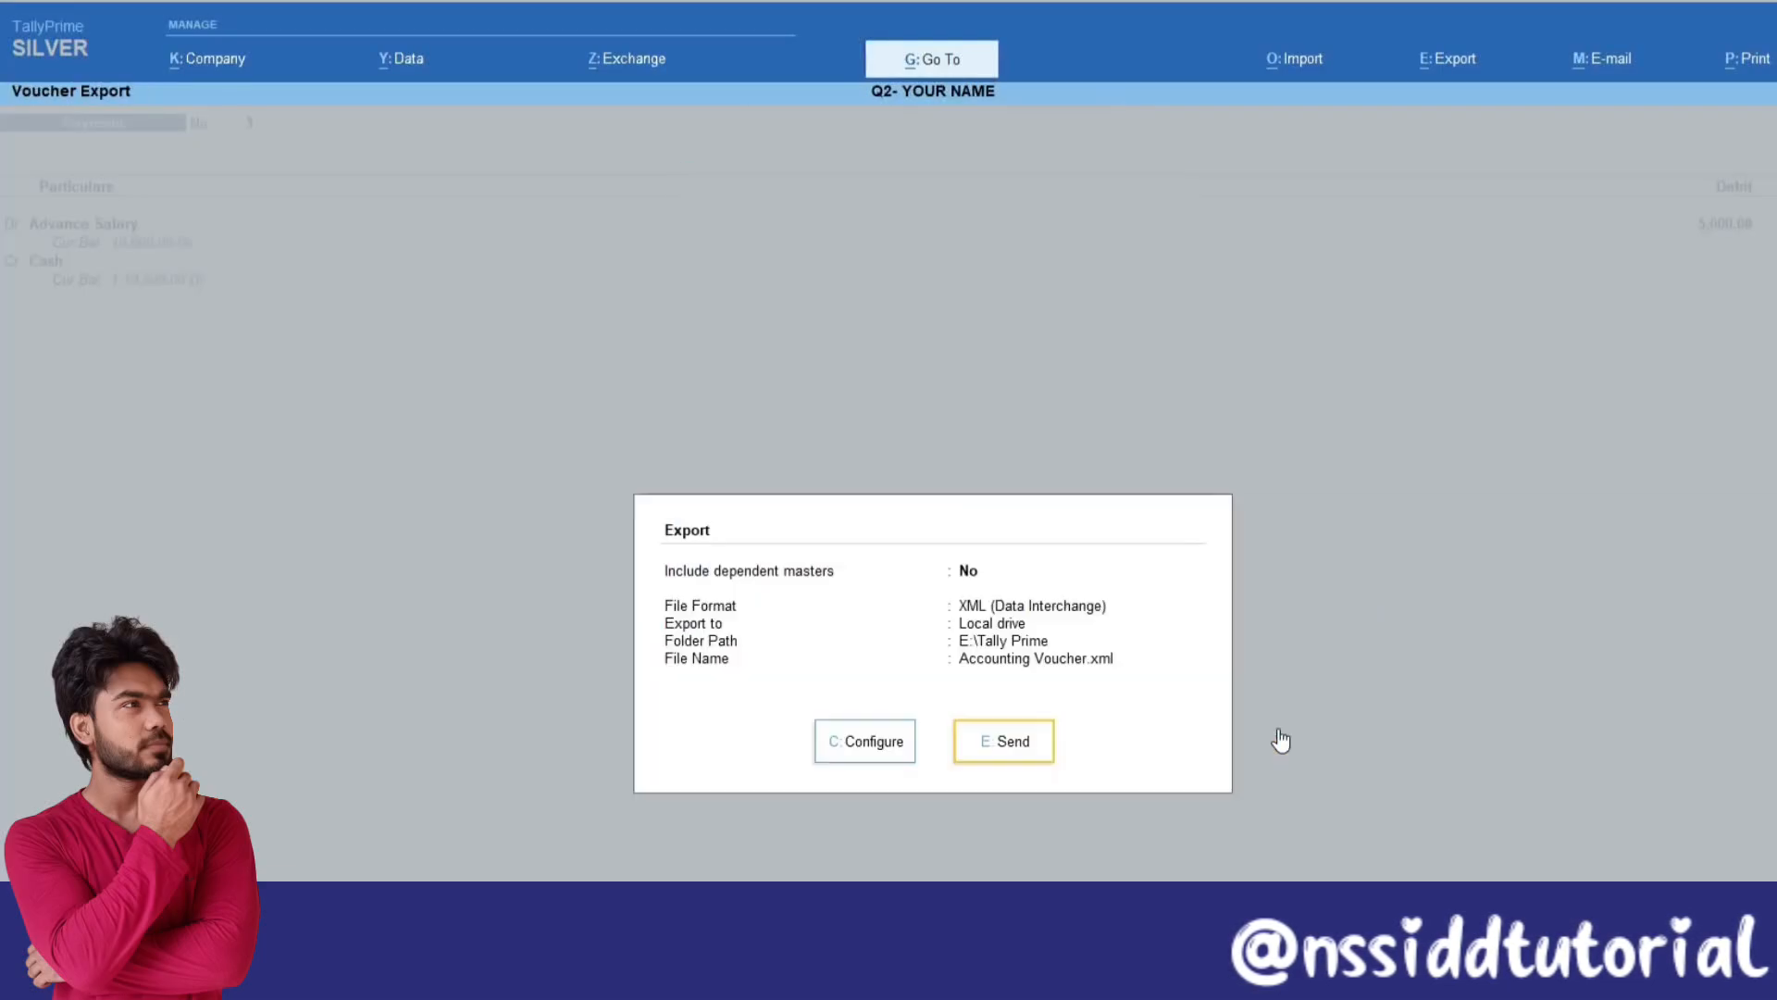
pyautogui.press('e')
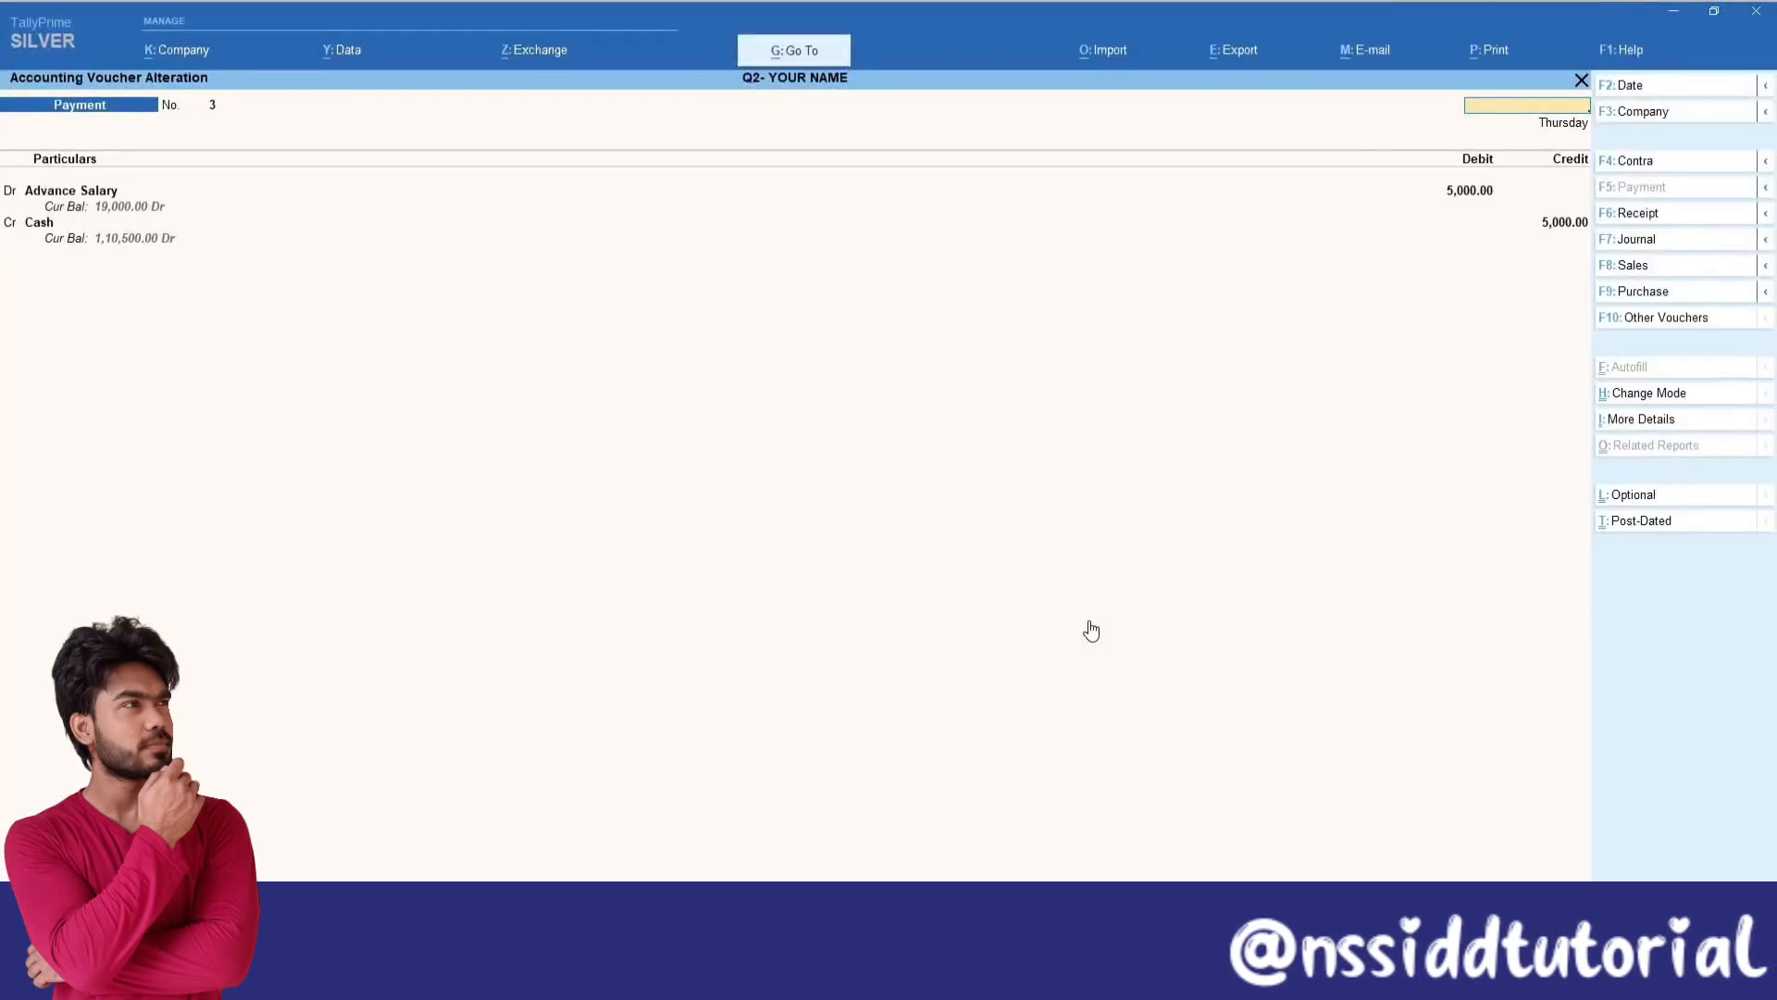
# Step: View the available voucher modes, keeping Double Entry for the payment voucher and Accounting Invoice after changing it to a sales voucher
pyautogui.hotkey('ctrl', 'h')
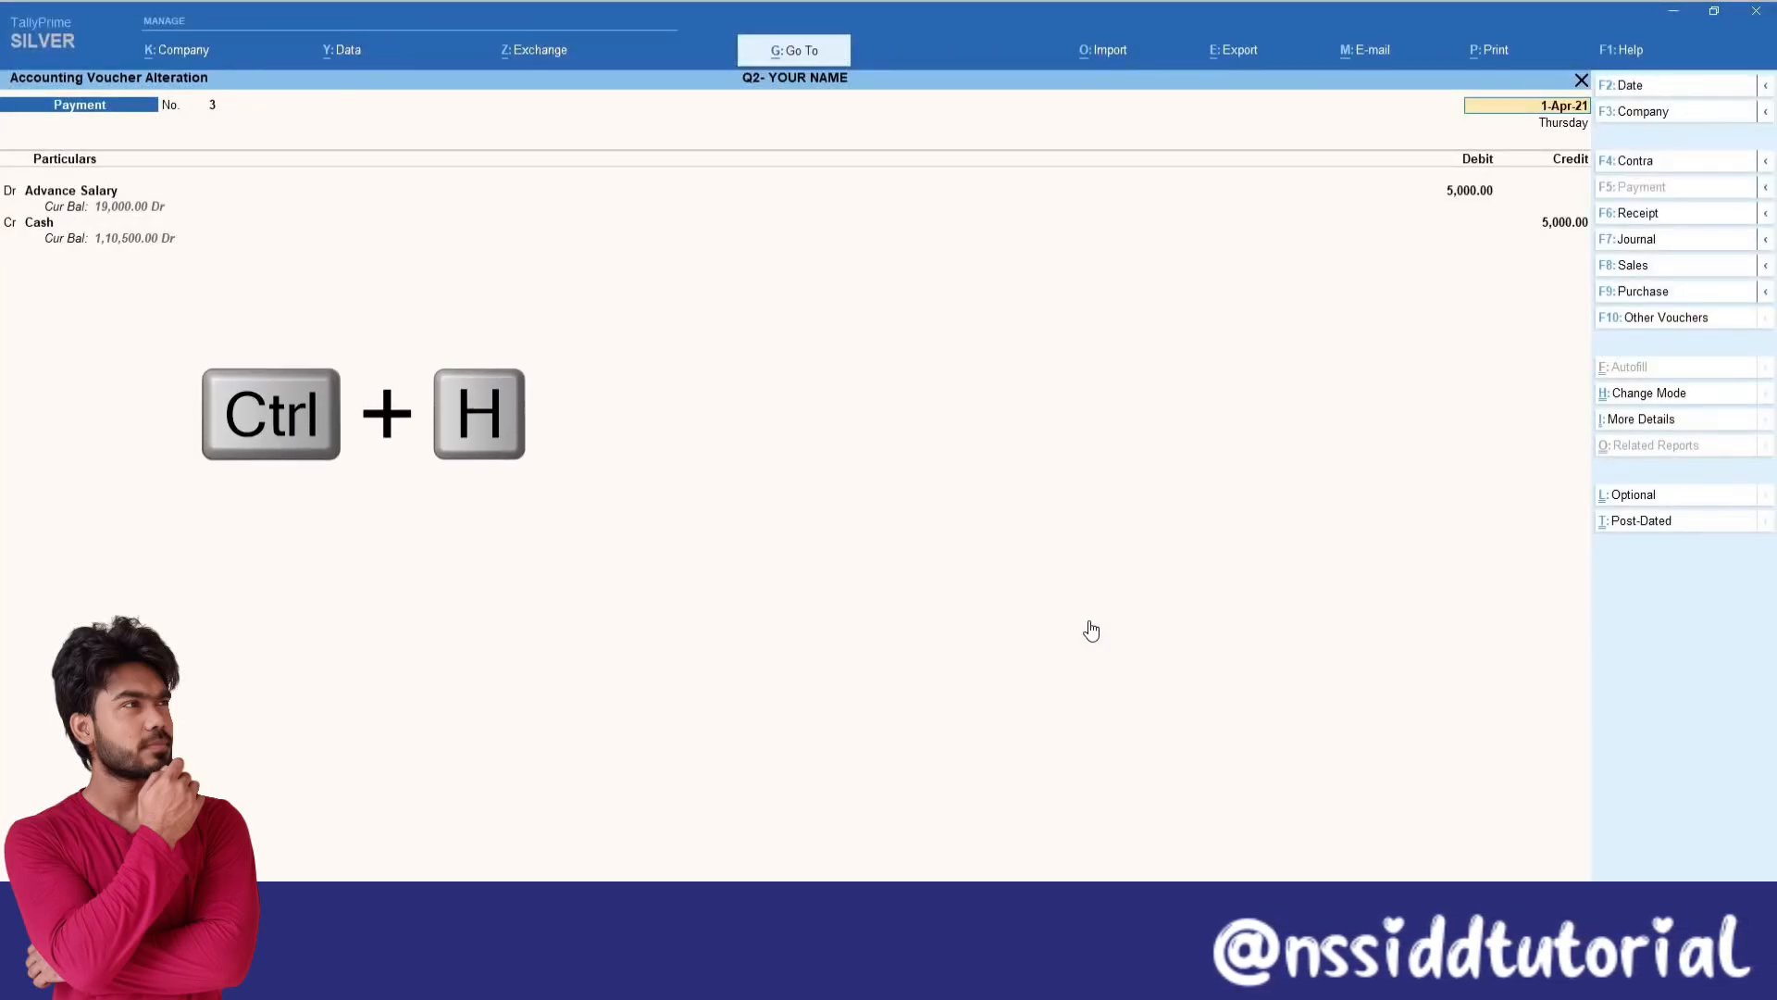
pyautogui.hotkey('ctrl', 'h')
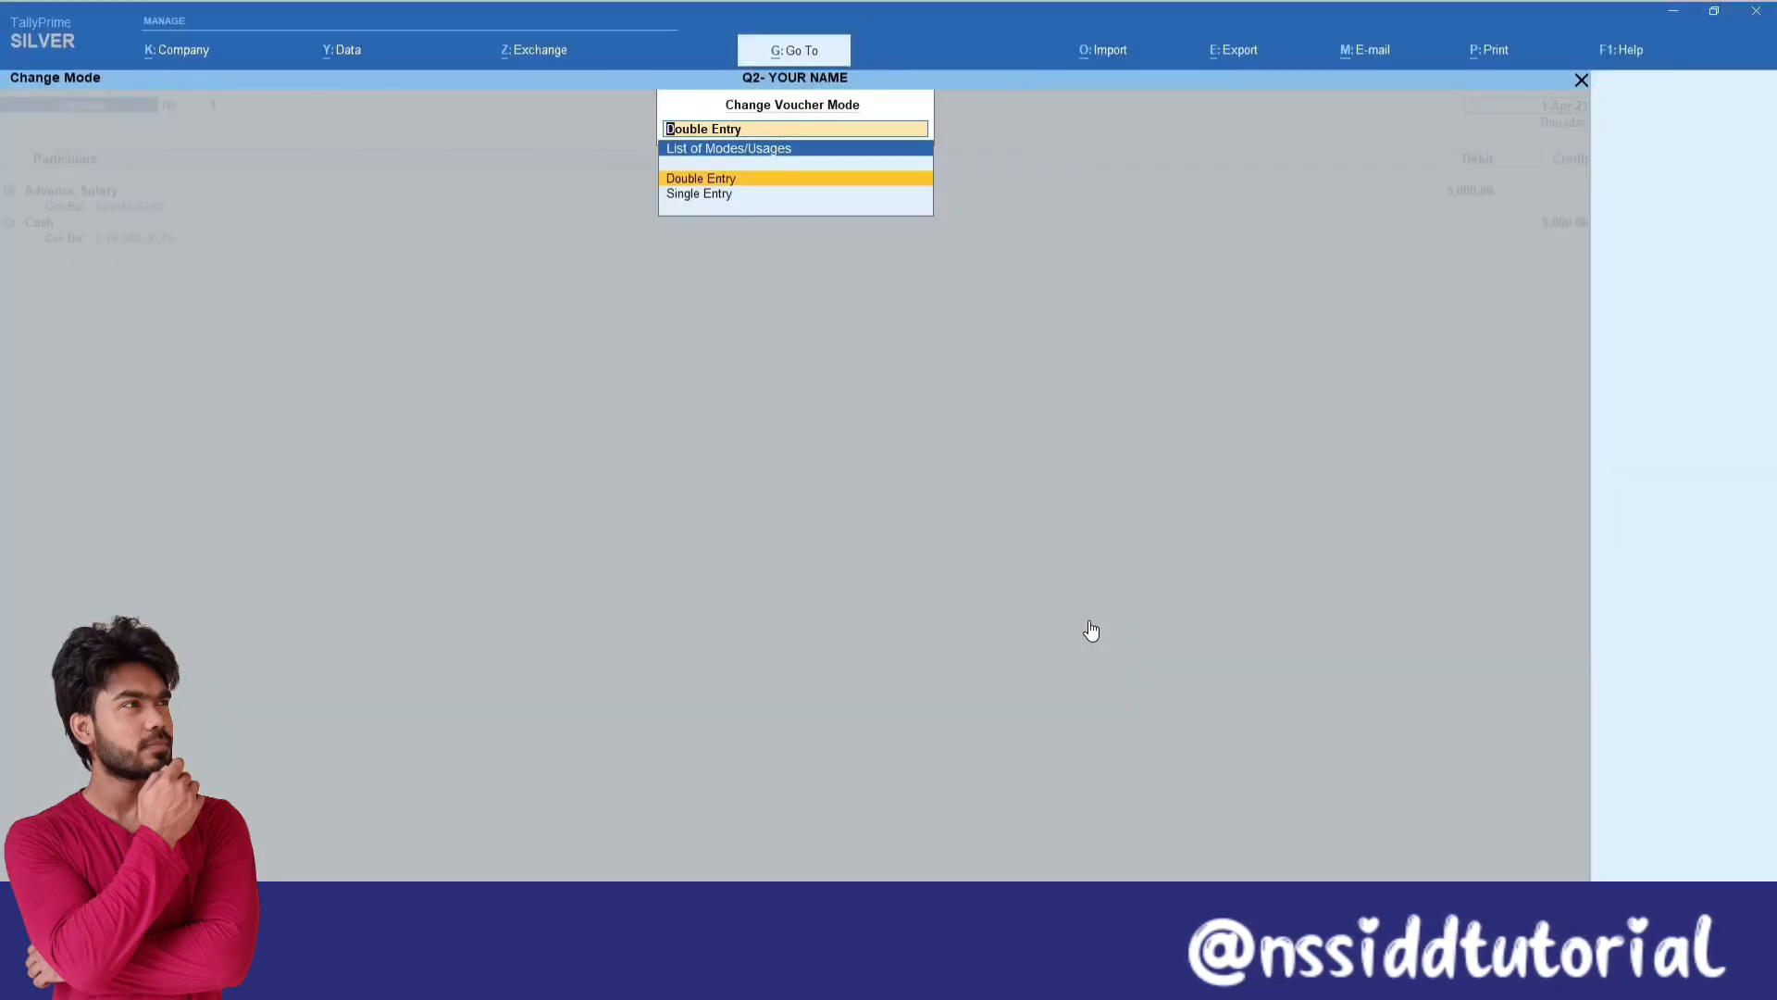
pyautogui.press('Return')
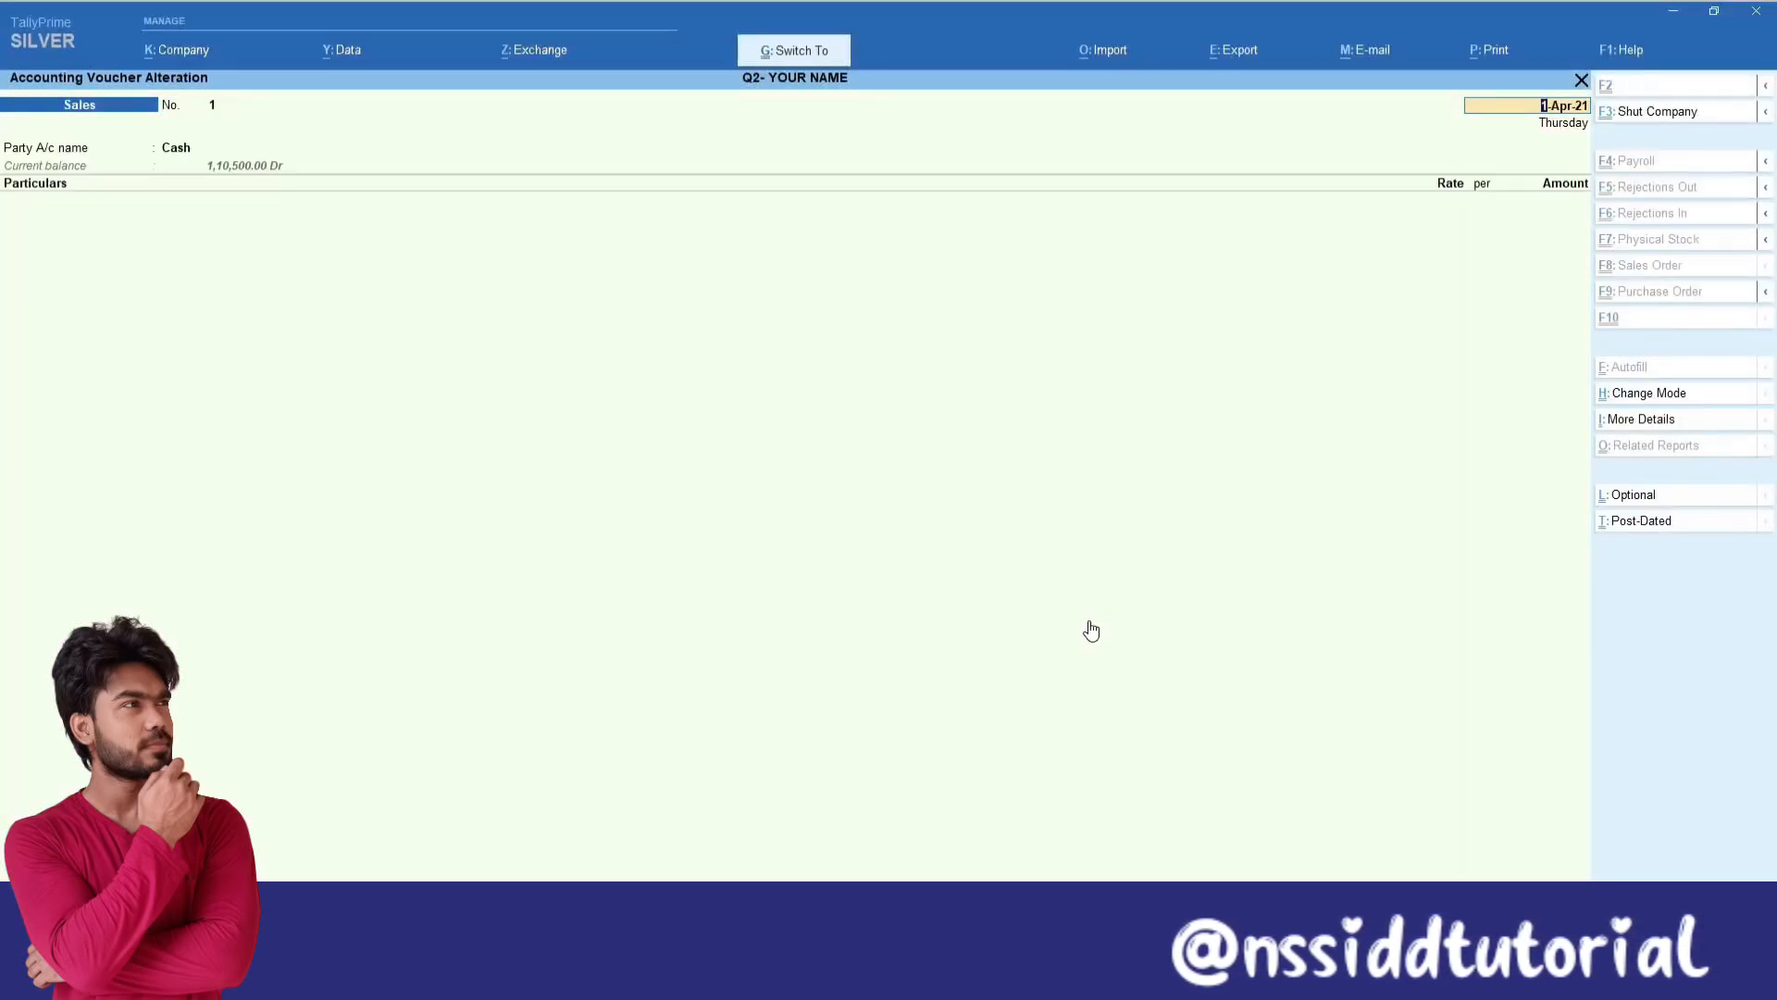
pyautogui.hotkey('ctrl', 'h')
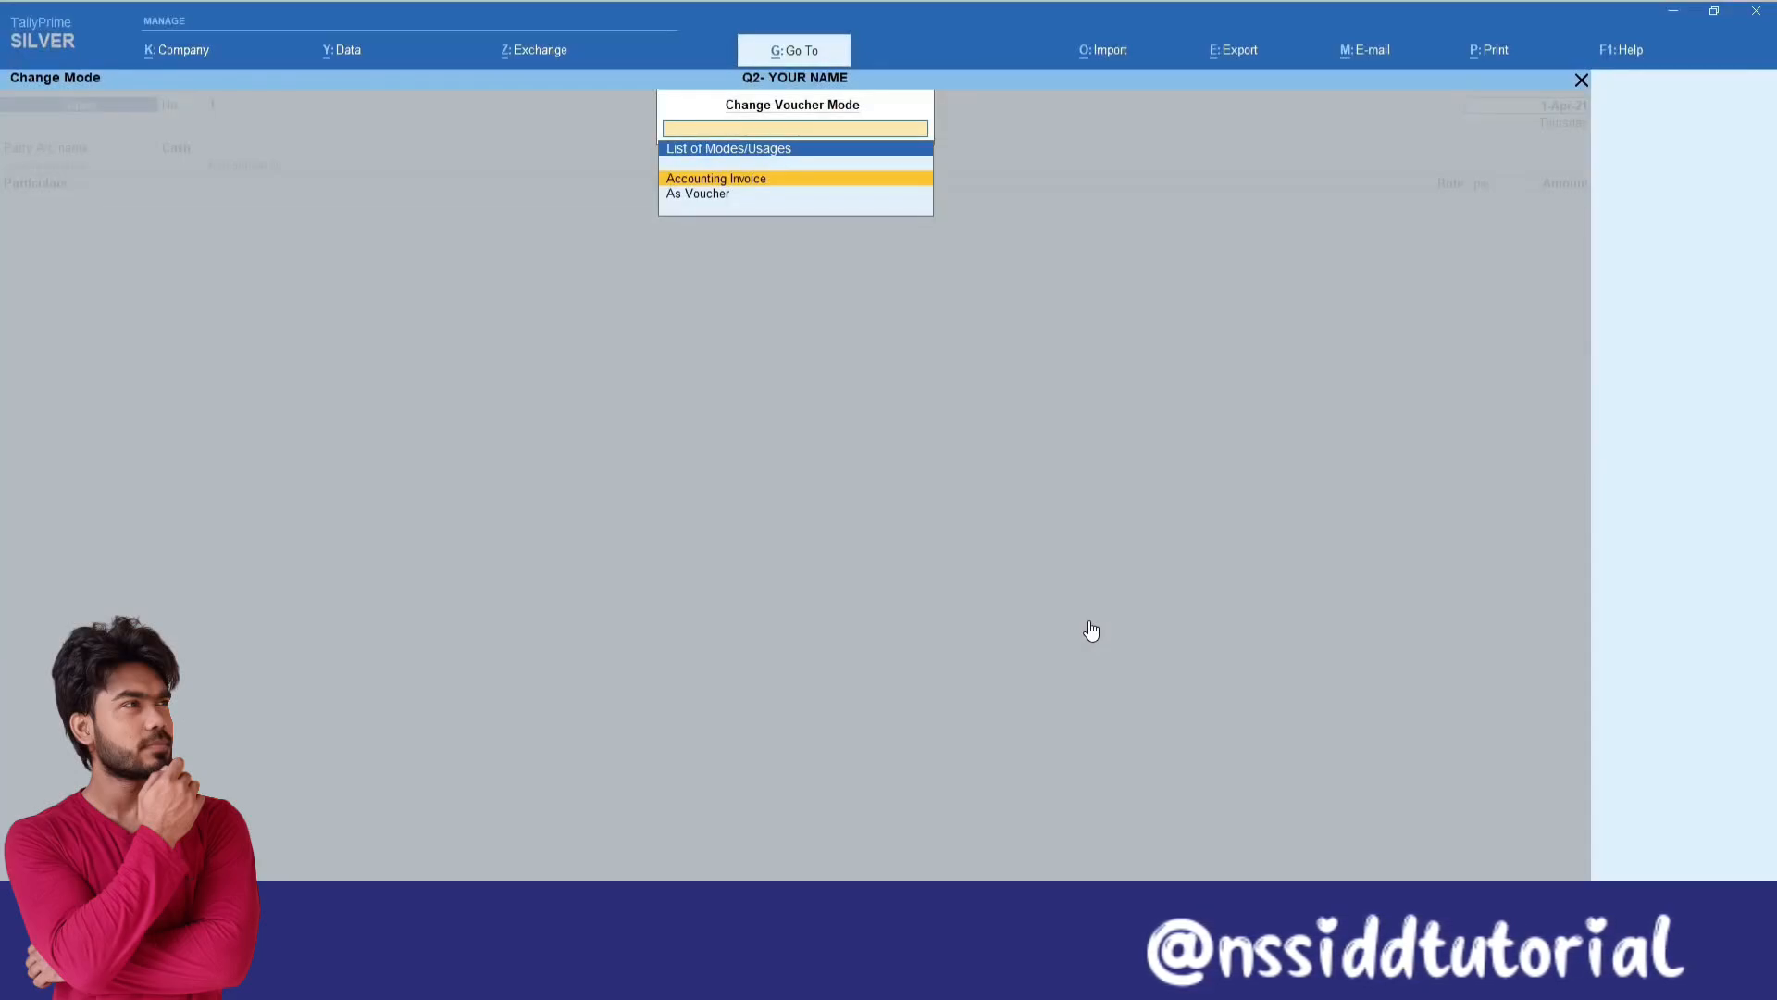
pyautogui.press('Return')
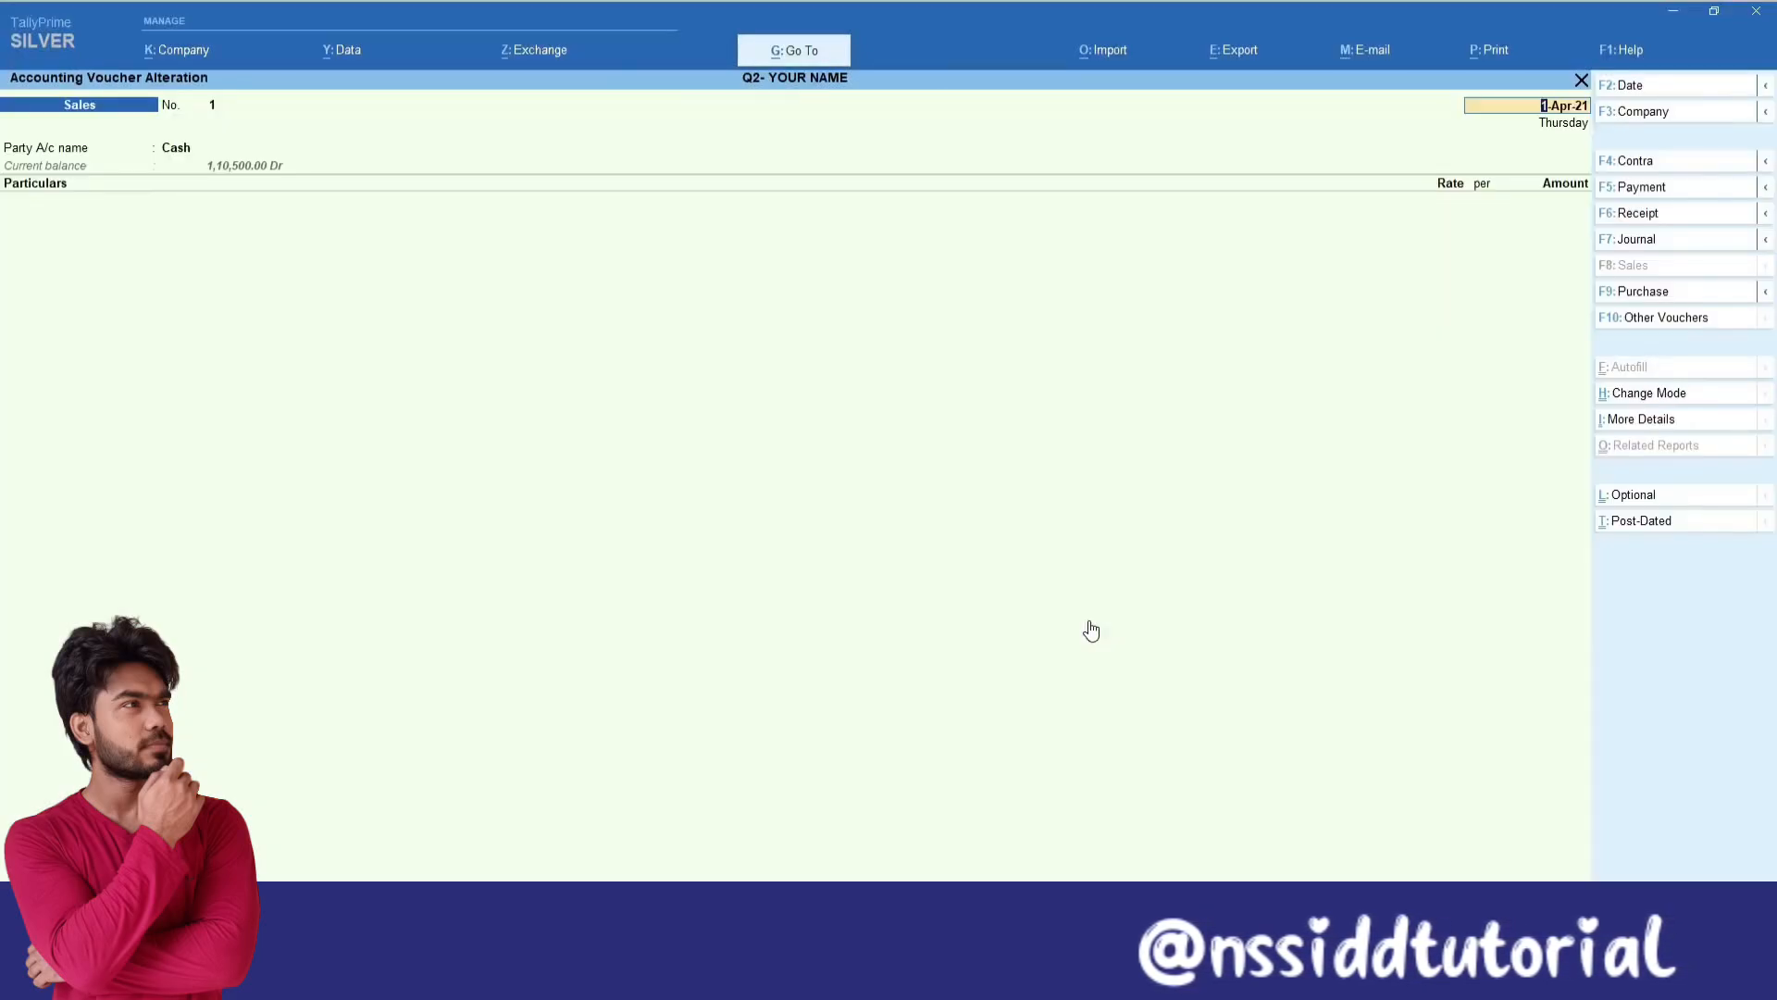
# Step: Look through the additional details offered for the sales voucher, from Dispatch Details to Reference No. & Date, and close the list
pyautogui.hotkey('ctrl', 'i')
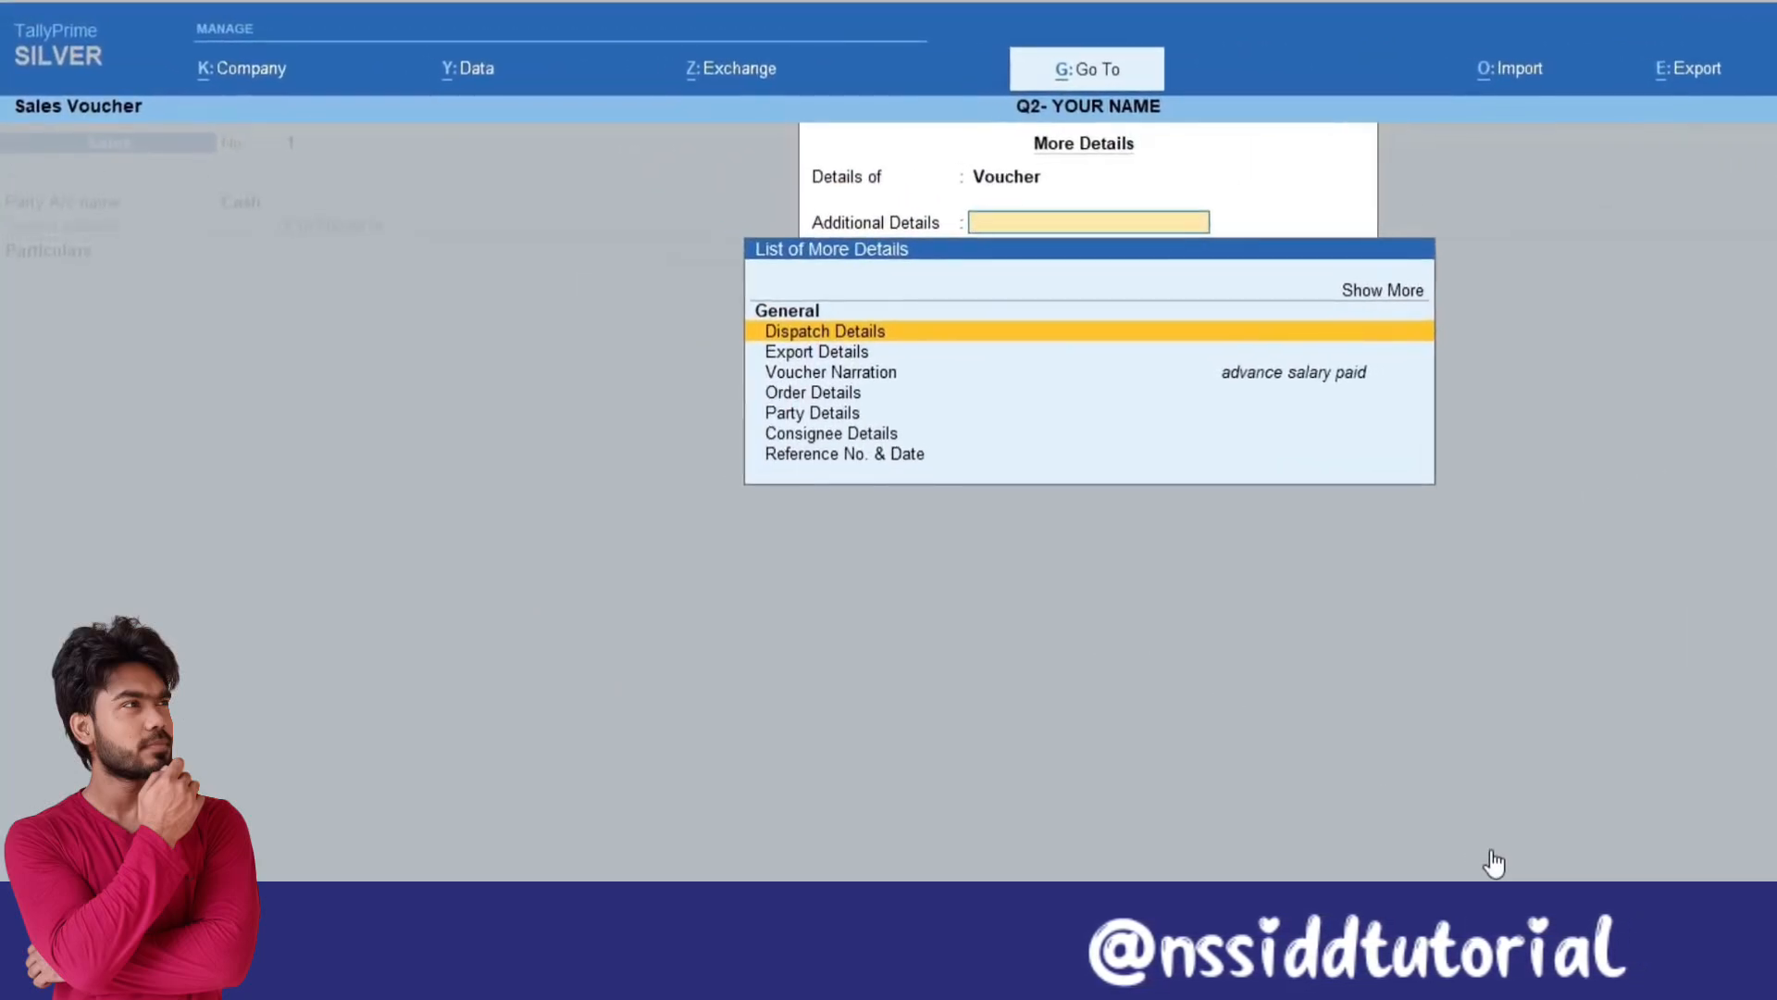
pyautogui.press('Down')
pyautogui.press('Down')
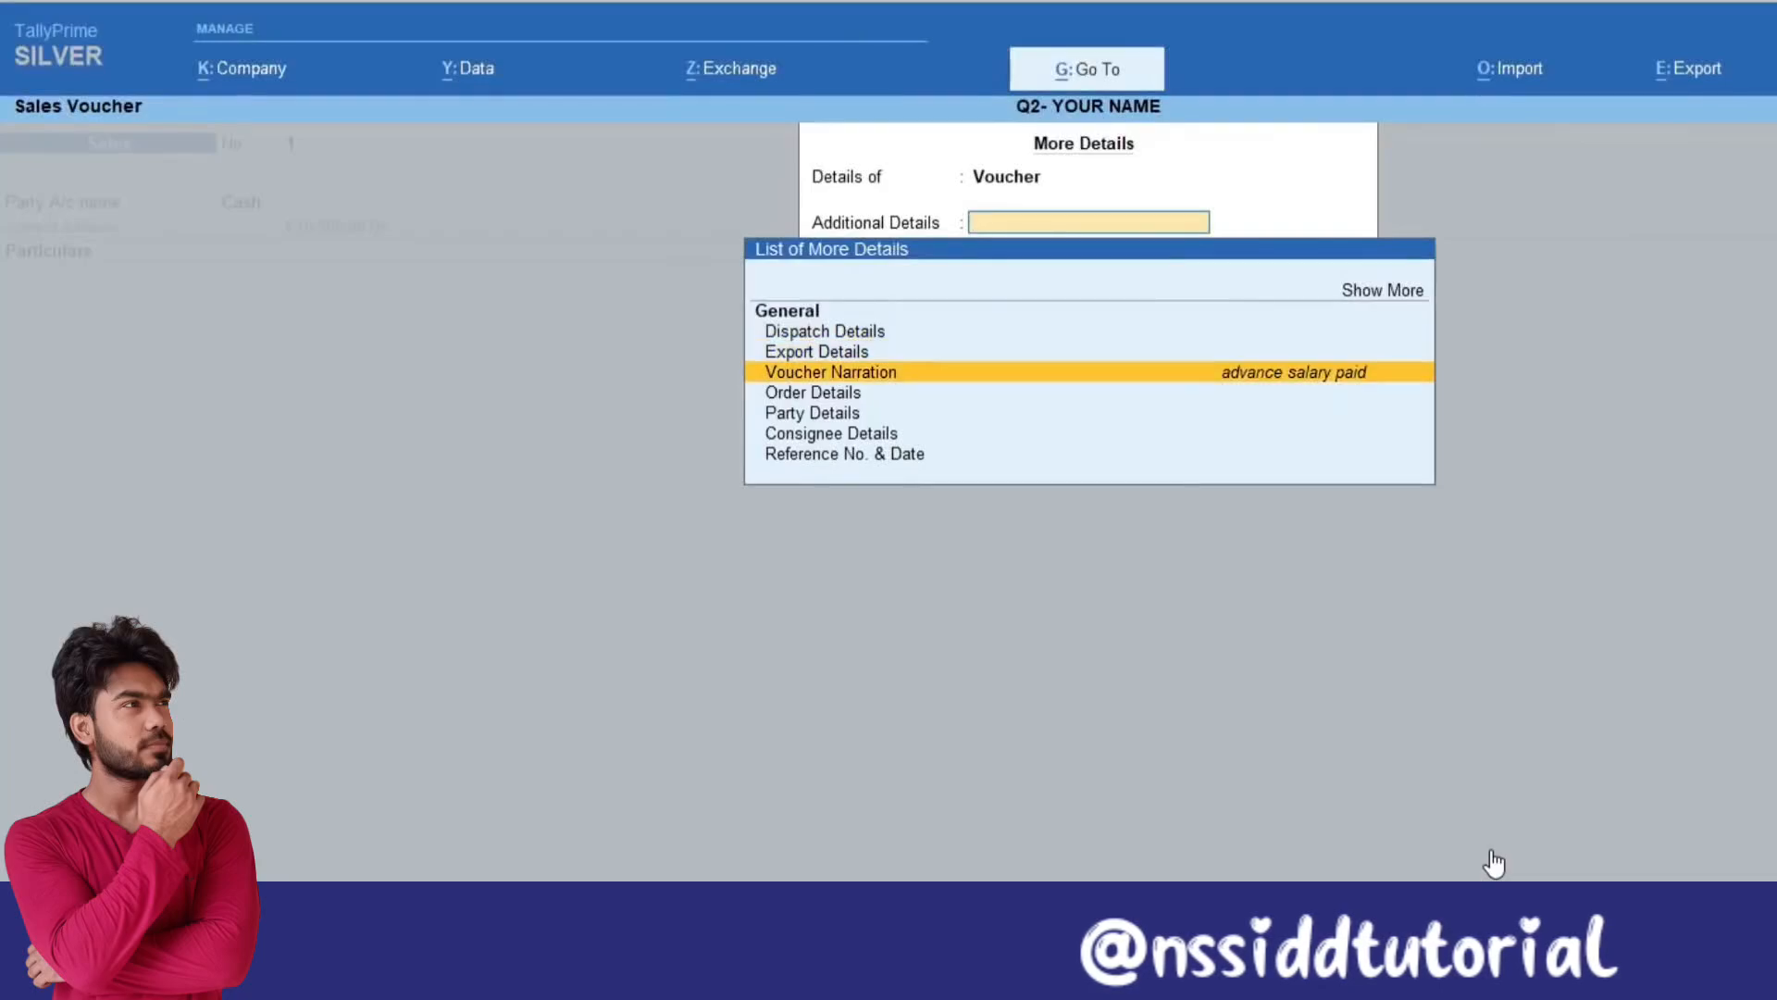
pyautogui.press('Down')
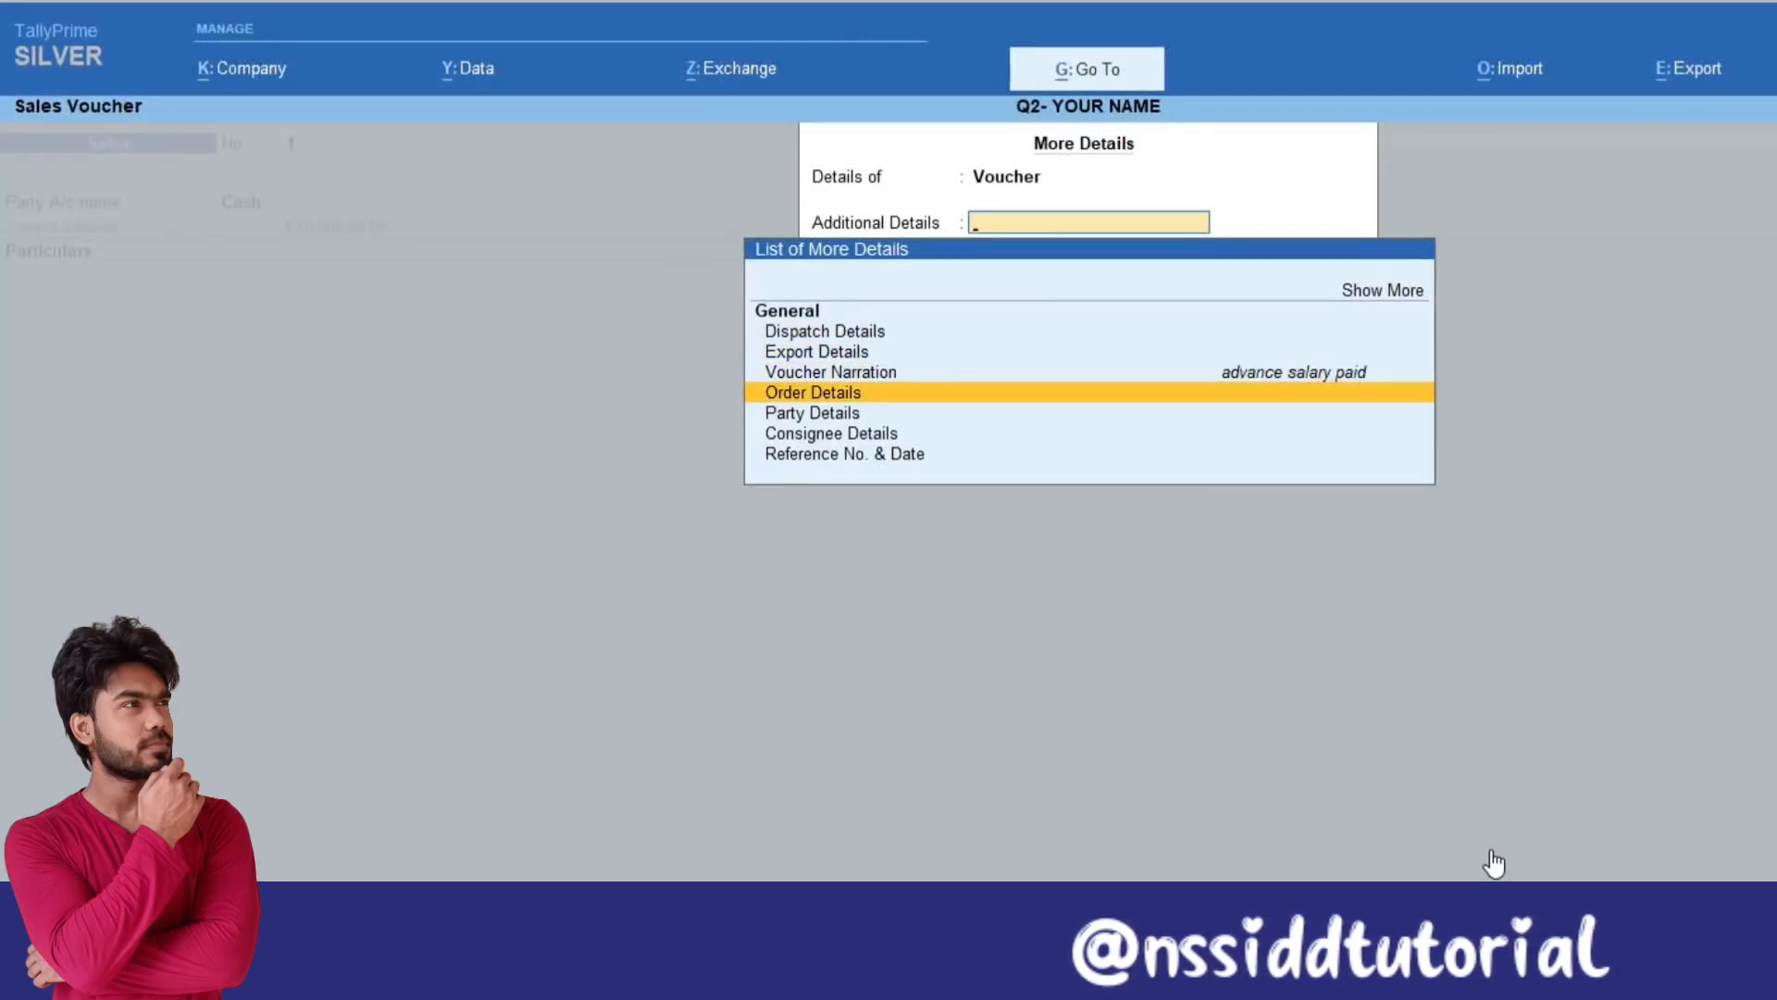
pyautogui.press('Down')
pyautogui.press('Down')
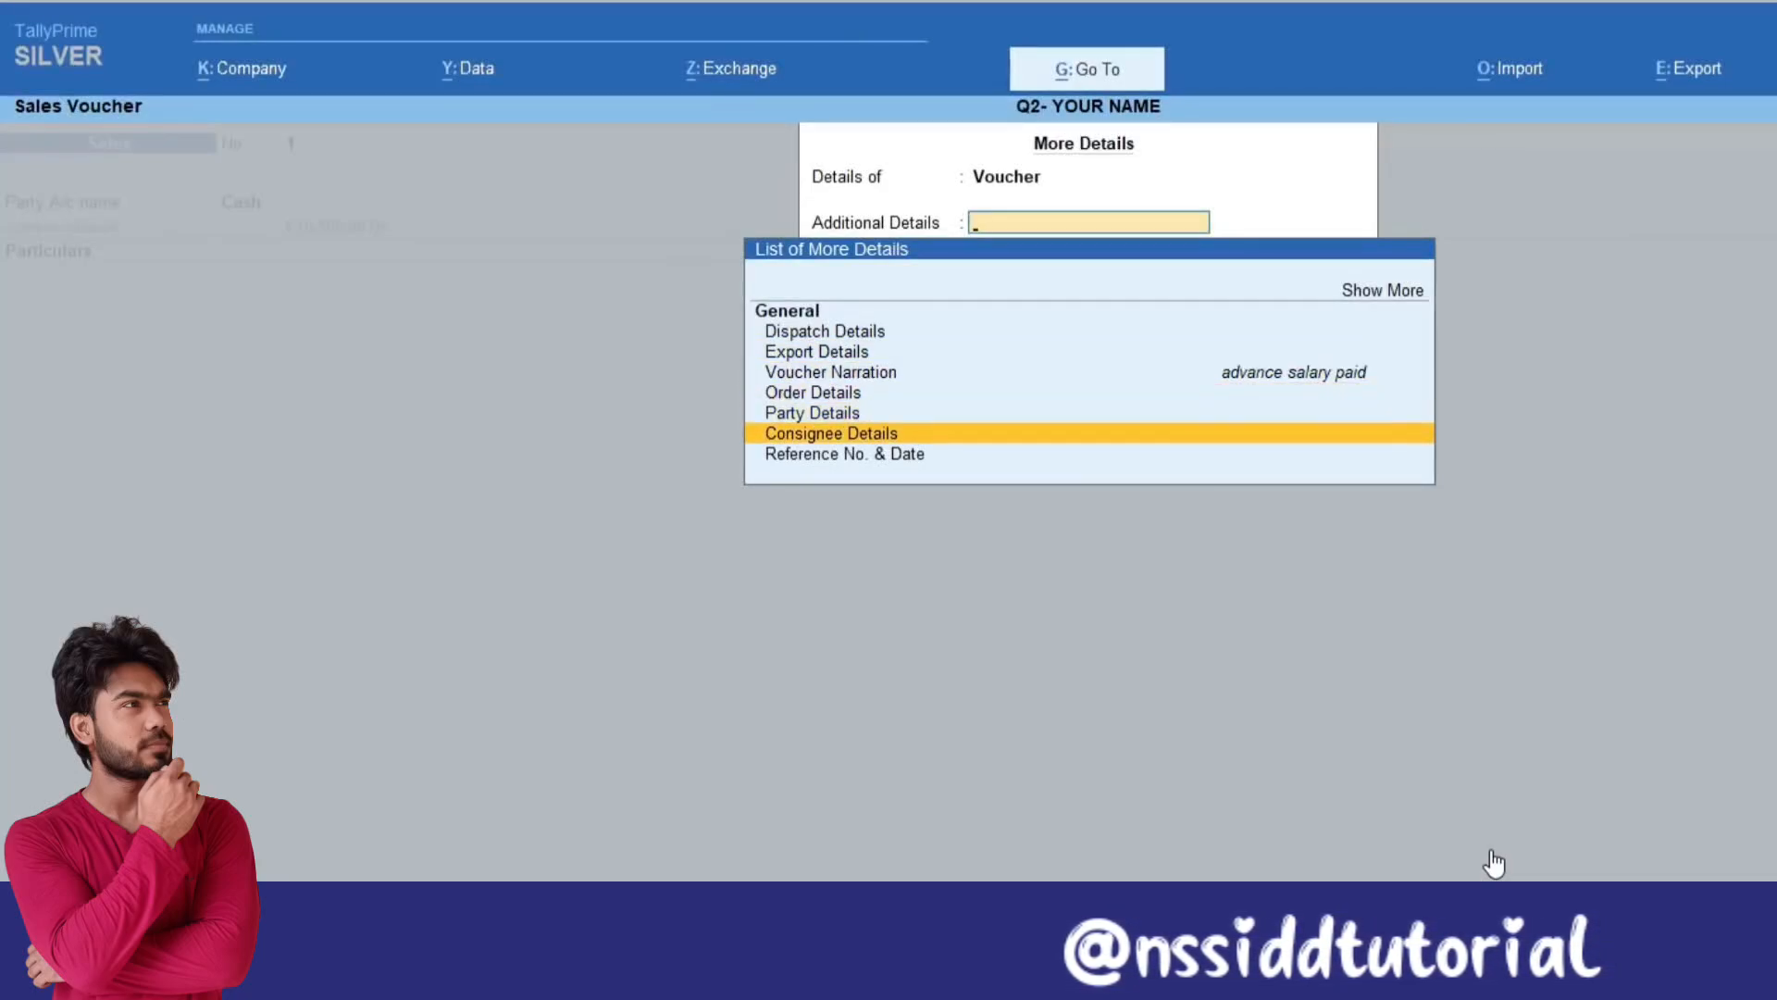
pyautogui.press('Down')
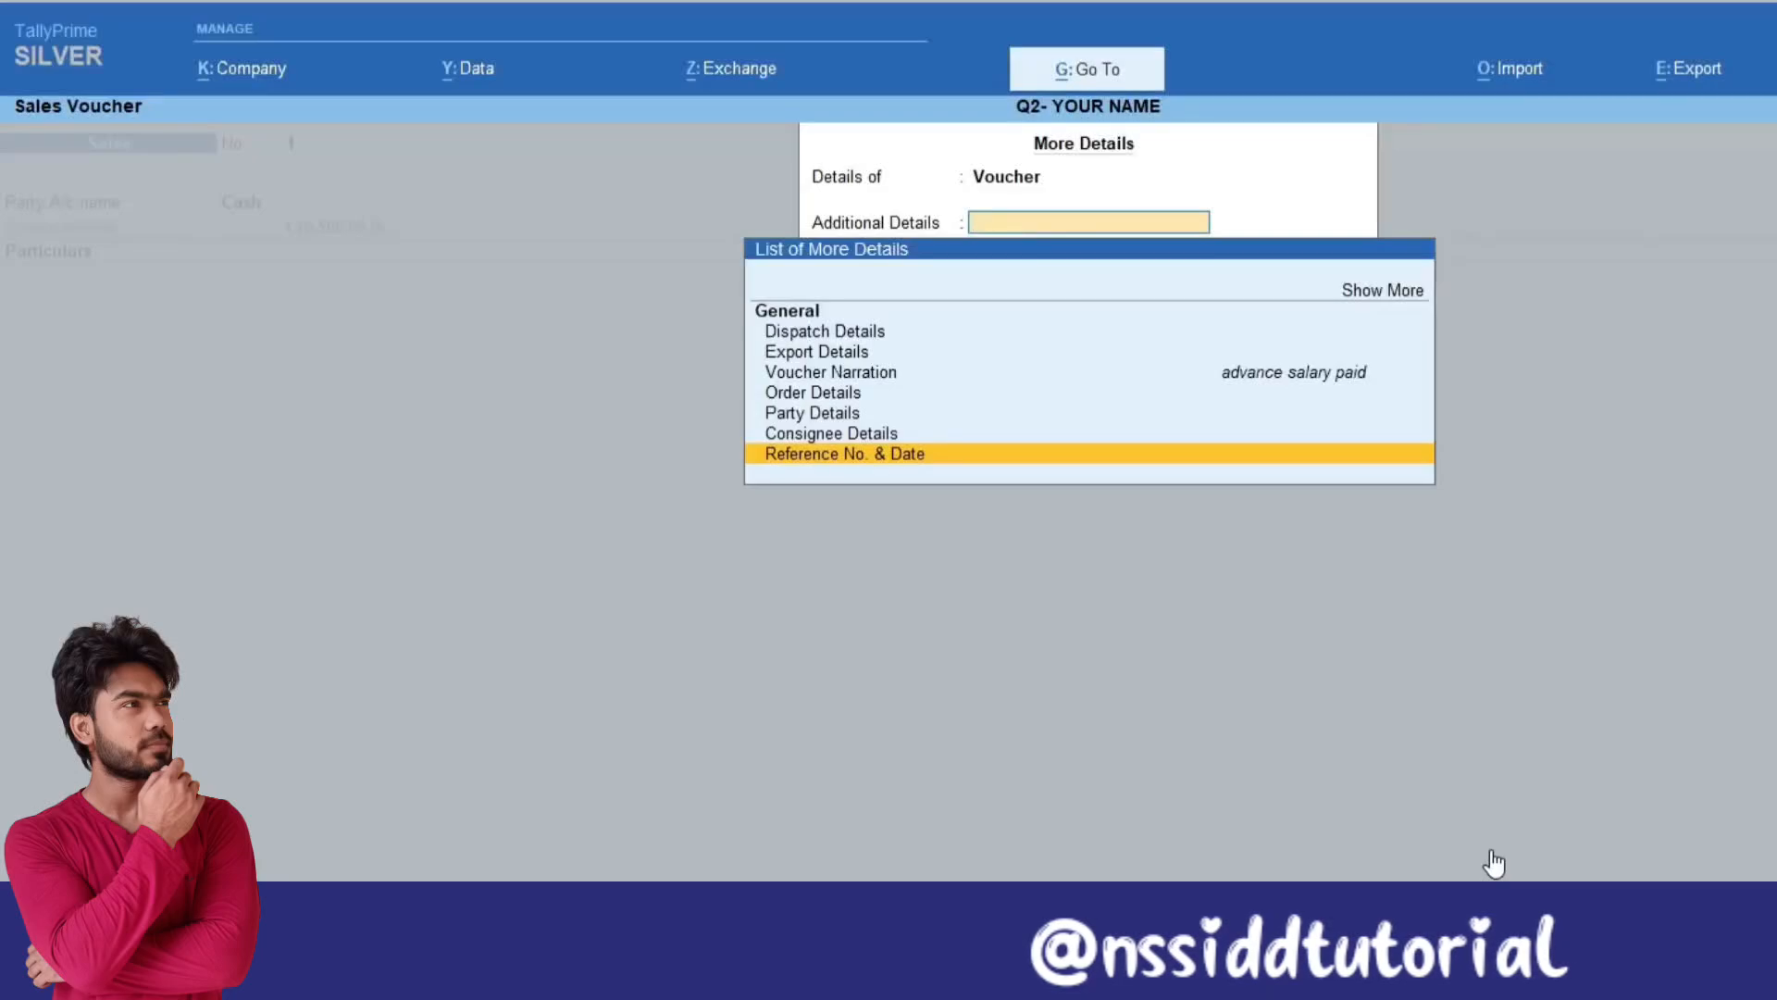
pyautogui.press('Escape')
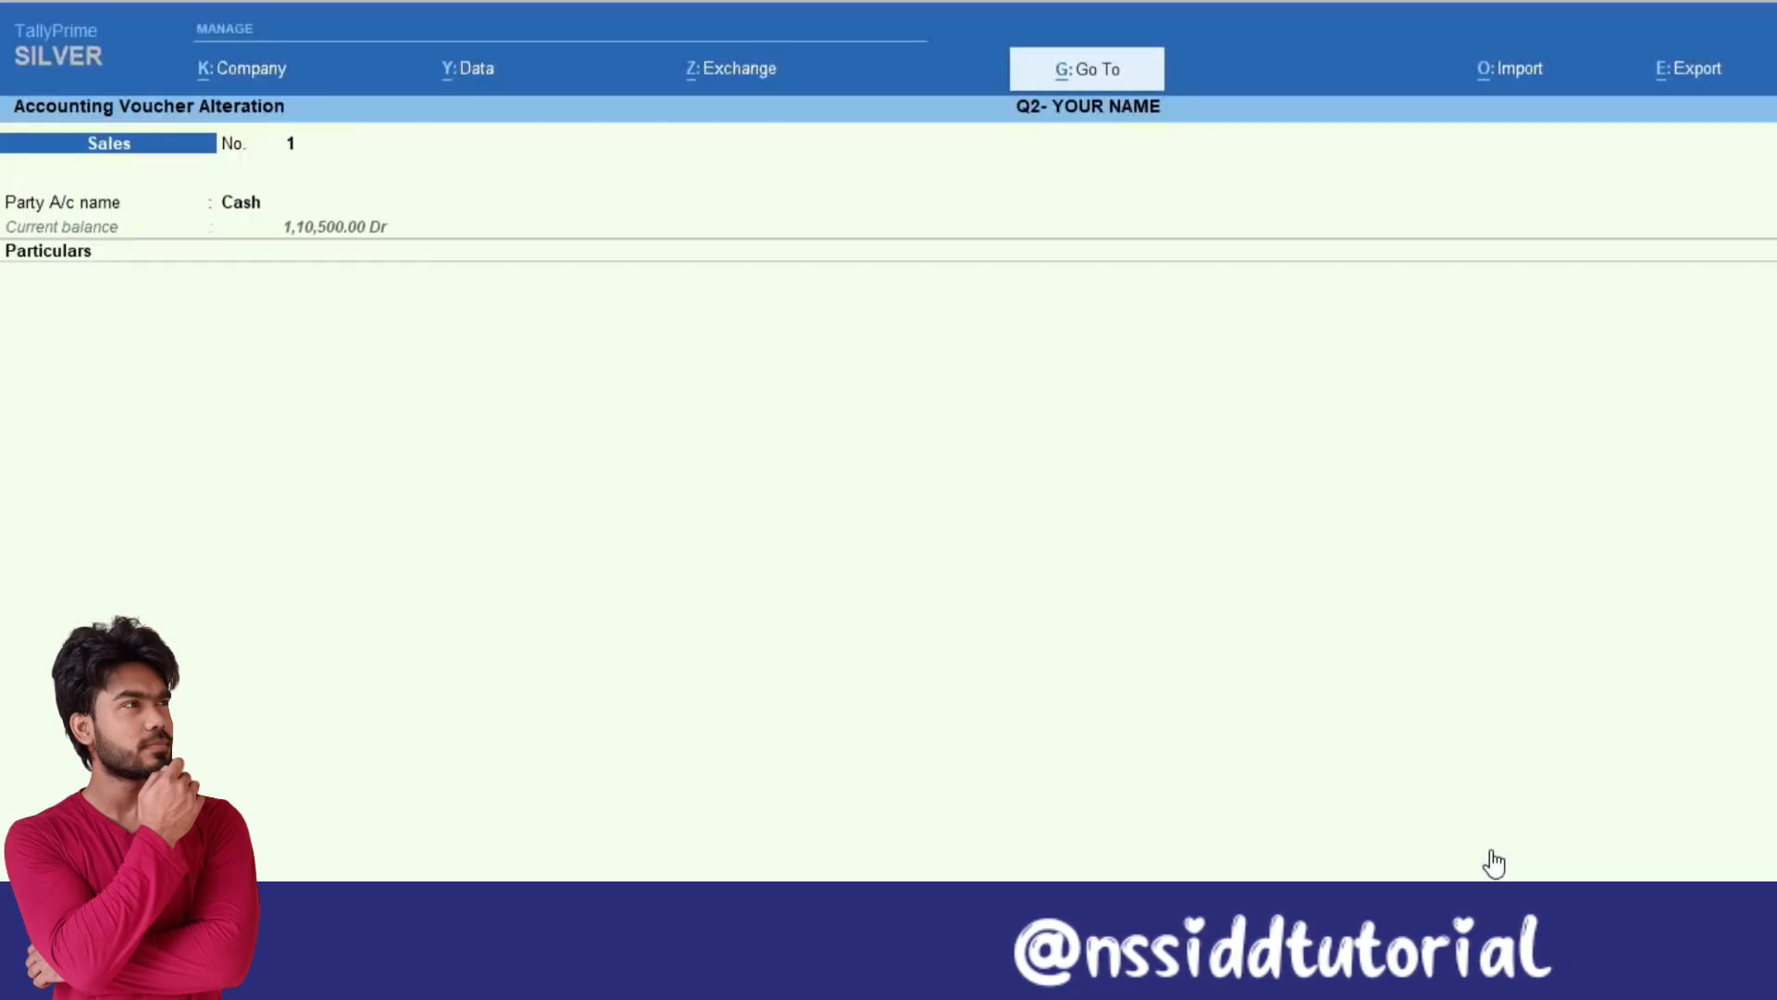
# Step: Change back to the payment voucher, view the additional details offered for it, and close the list
pyautogui.press('pagedown')
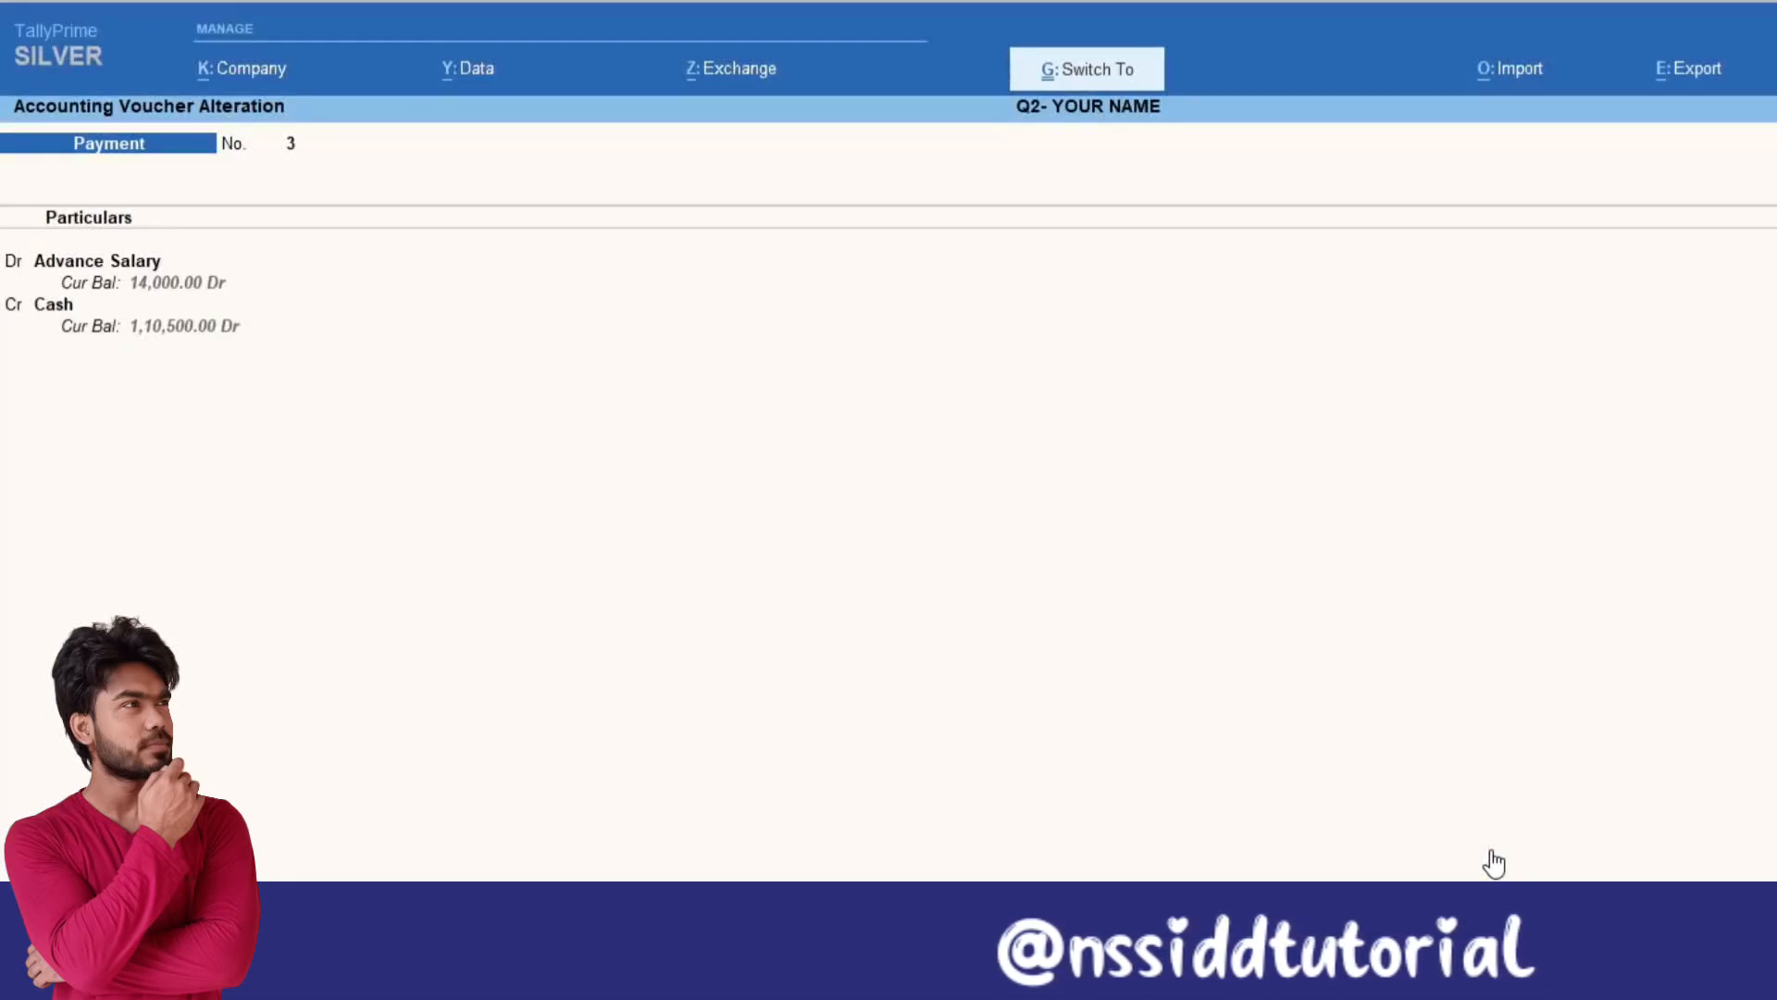
pyautogui.hotkey('ctrl', 'i')
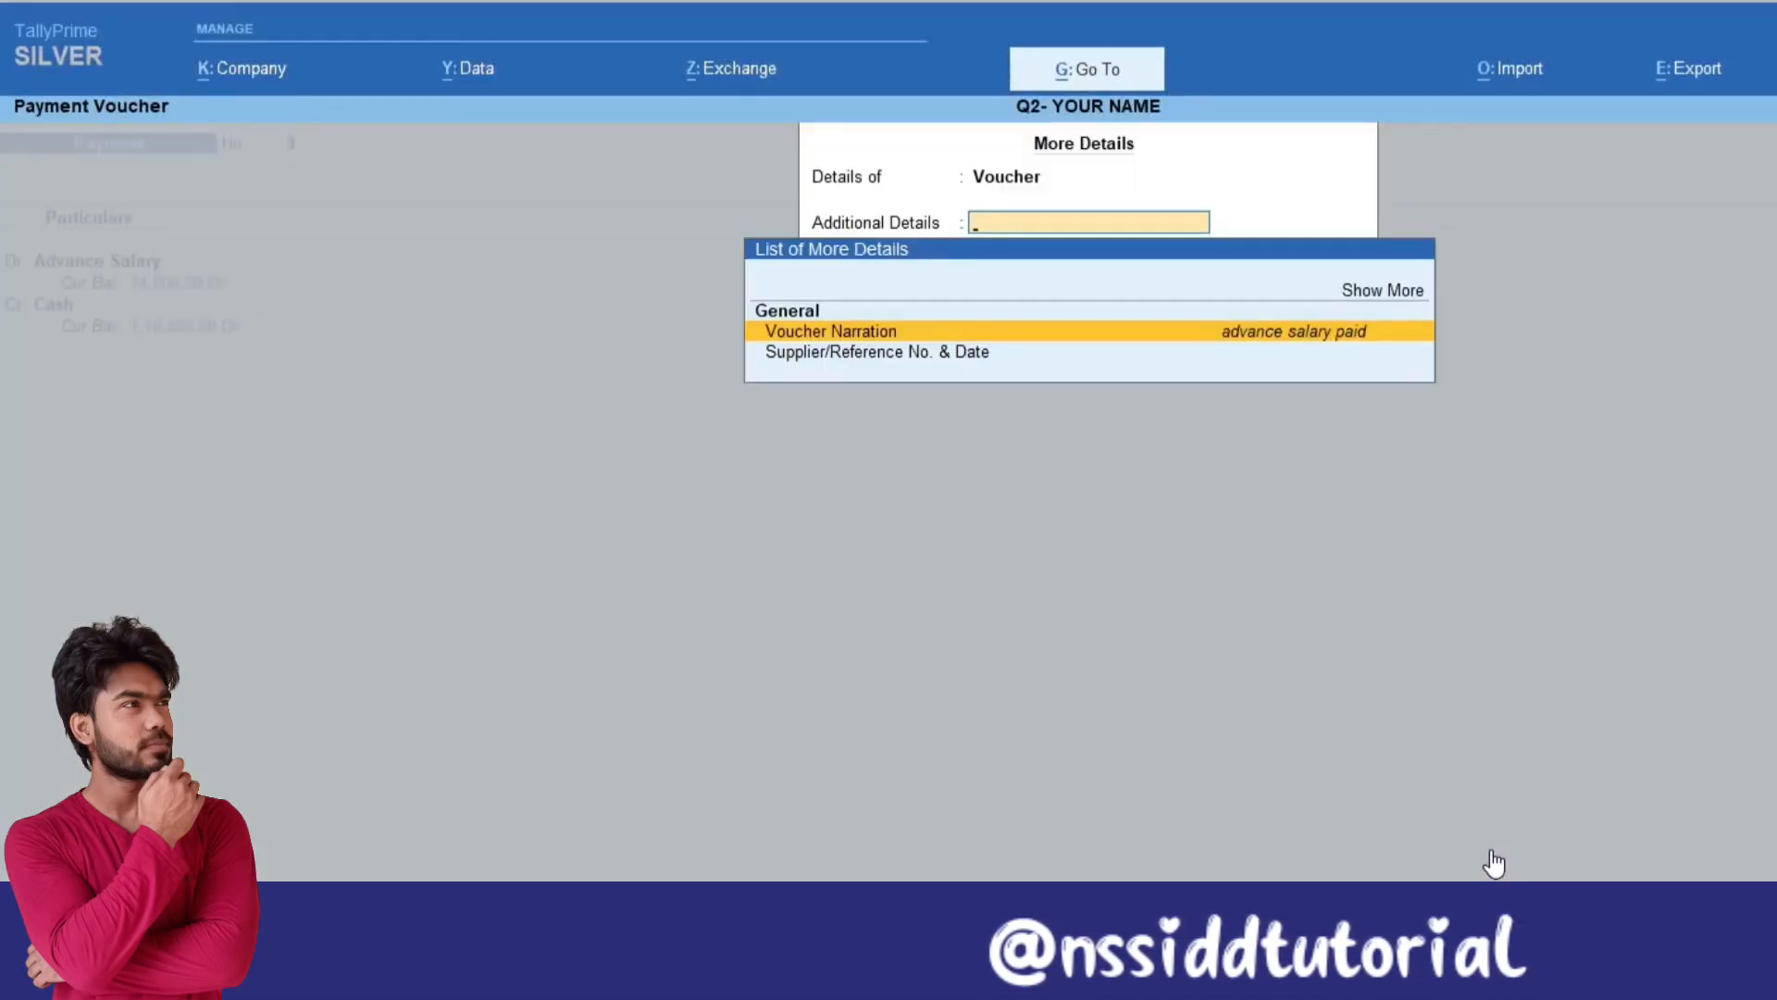
pyautogui.press('Down')
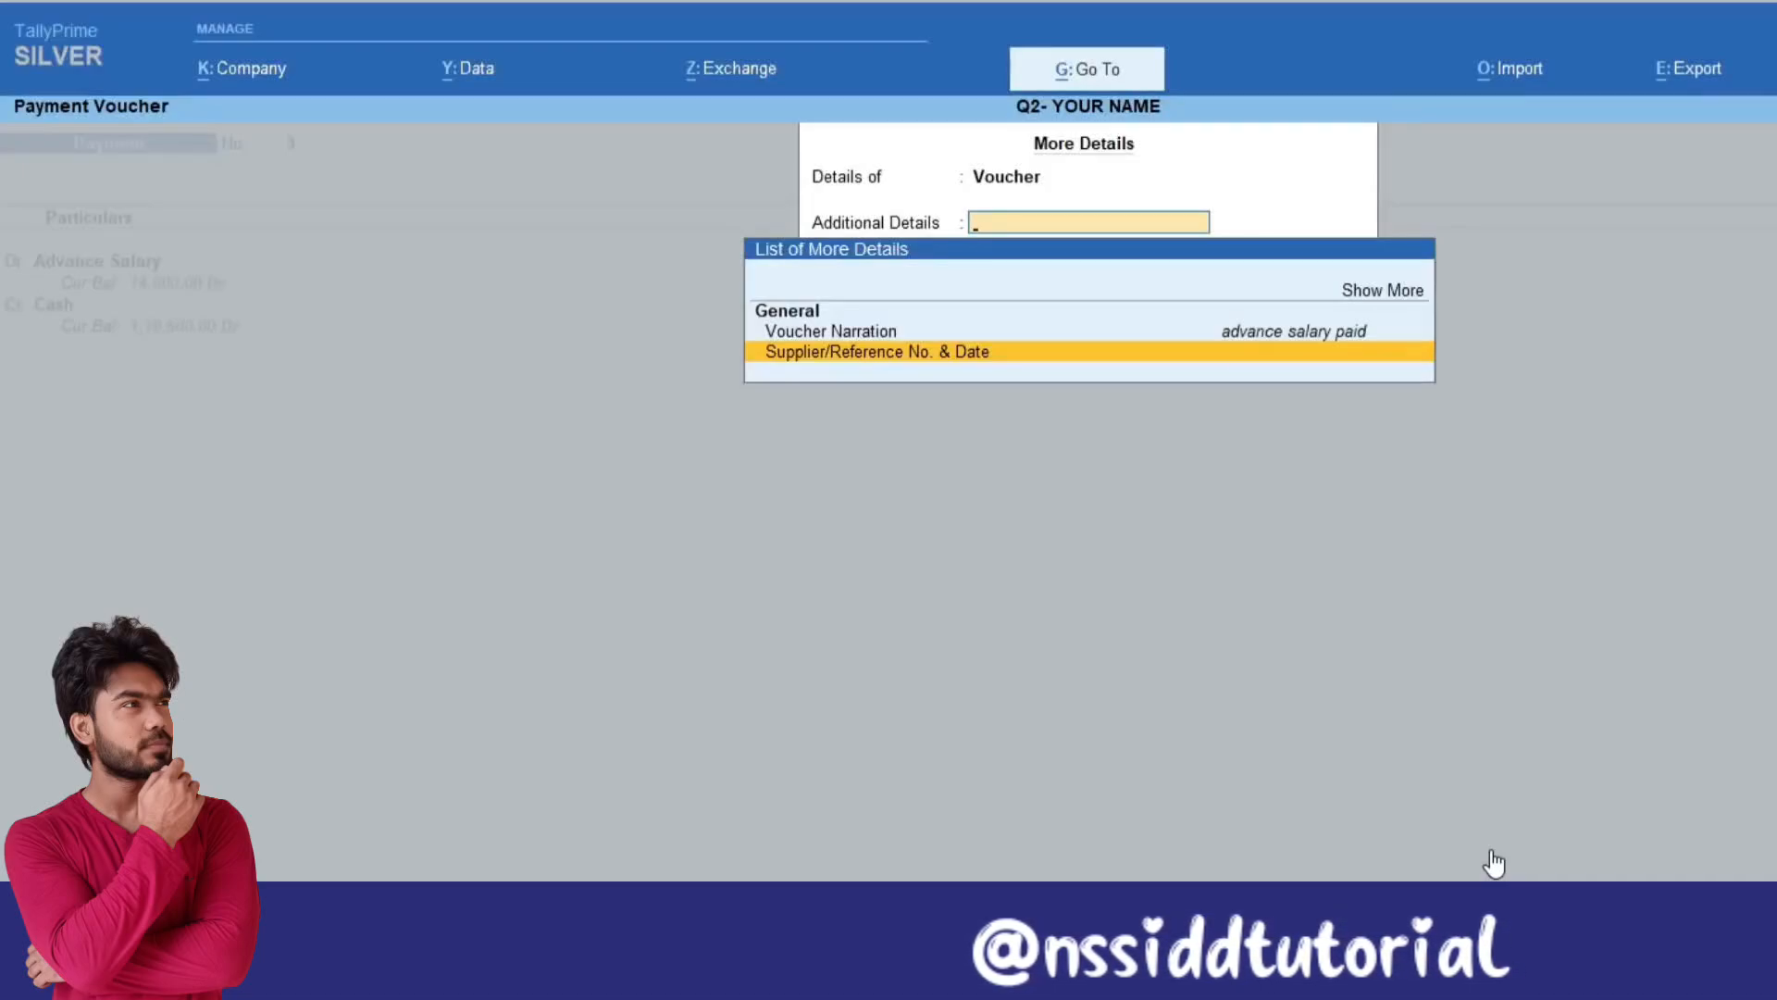
pyautogui.press('Escape')
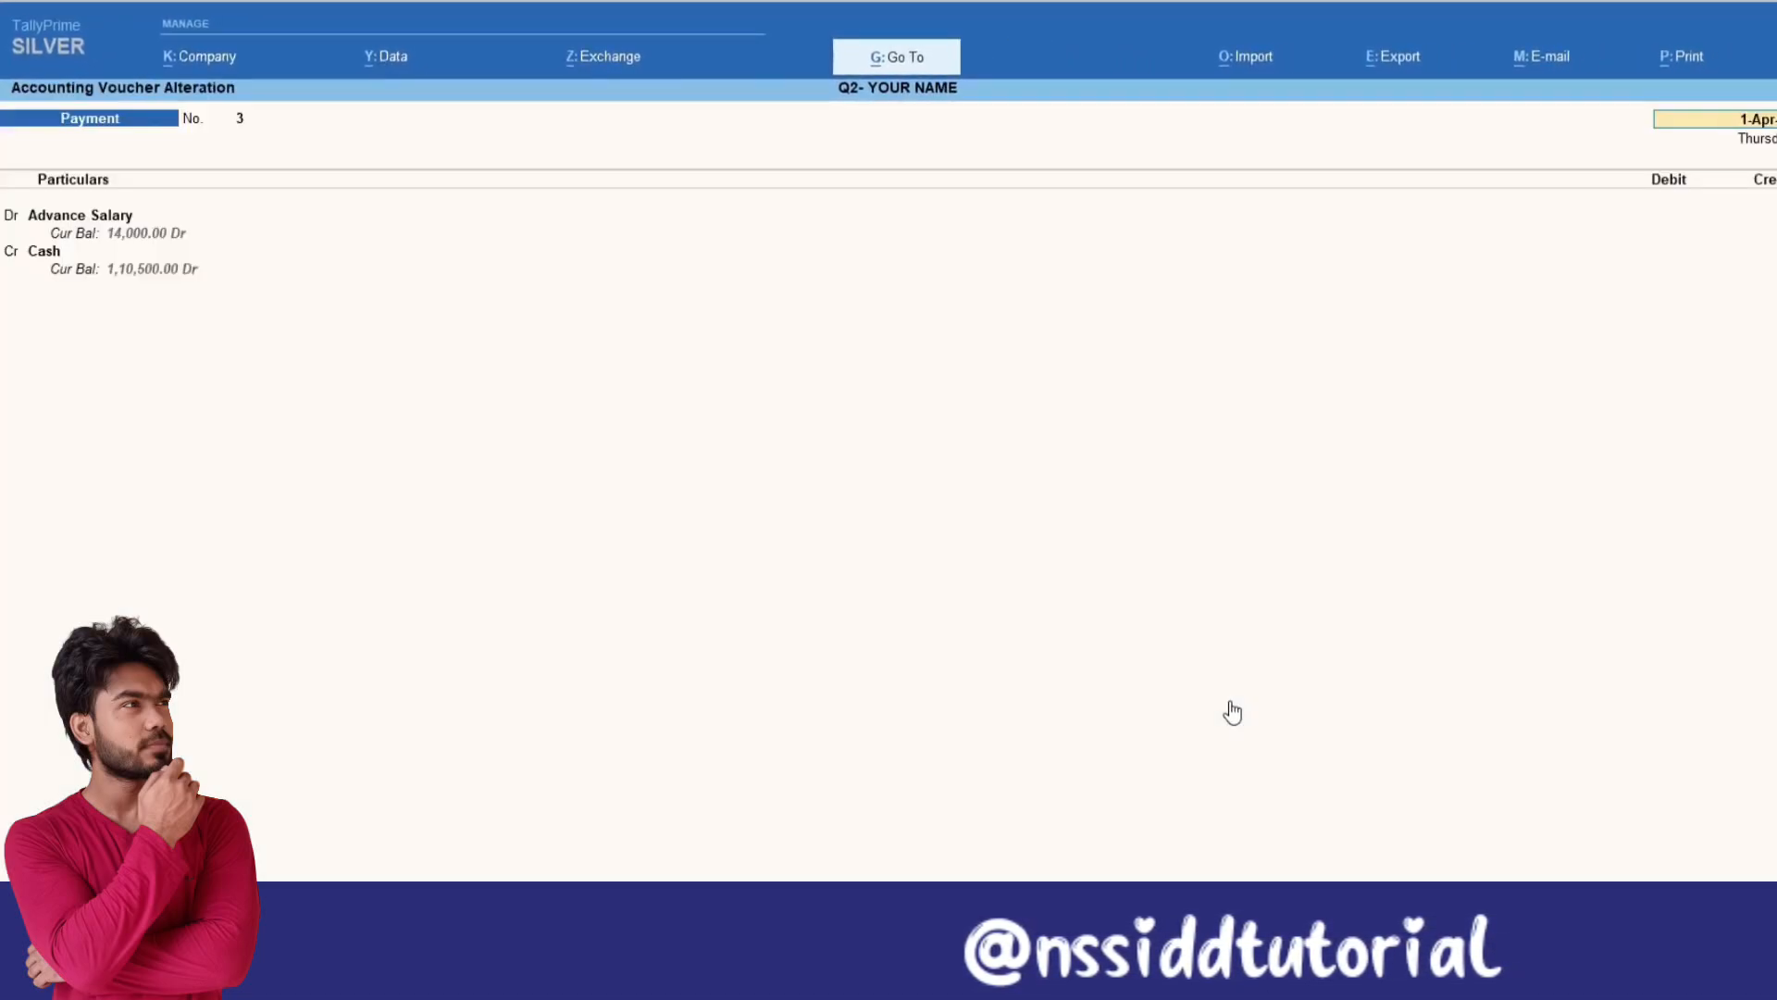
# Step: Preview the printout of the payment voucher, and return to the voucher without printing
pyautogui.hotkey('ctrl', 'p')
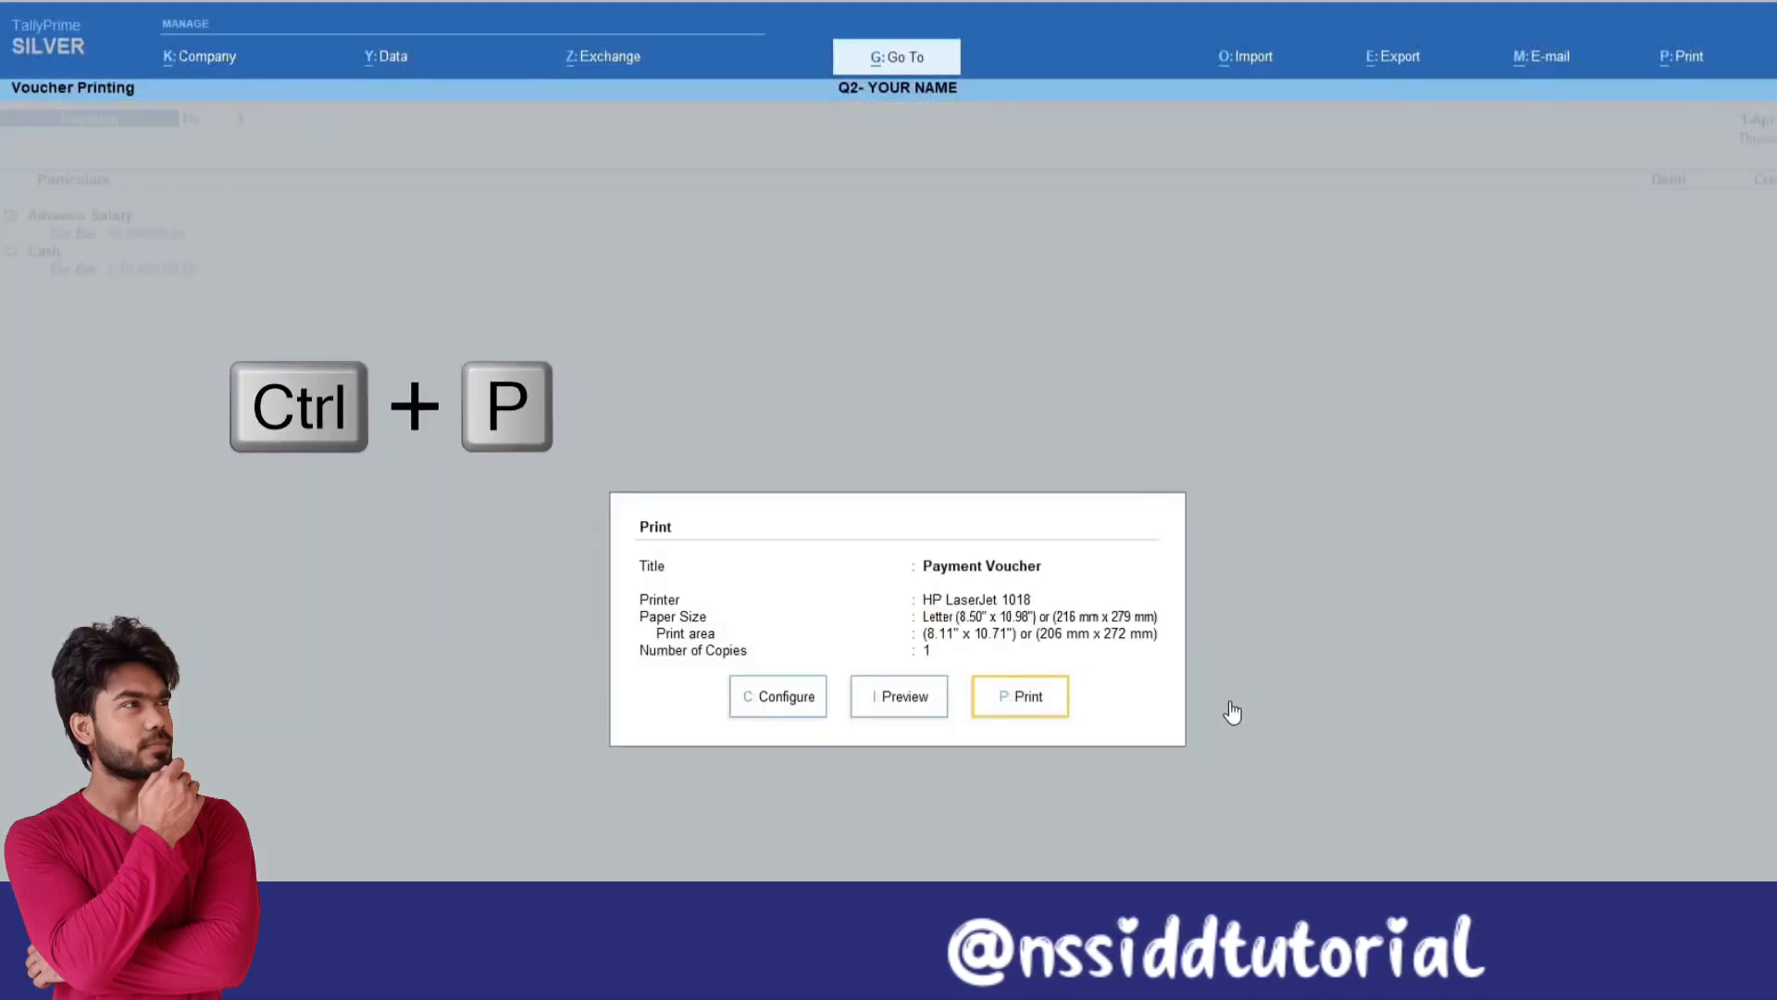
pyautogui.press('Left')
pyautogui.press('Left')
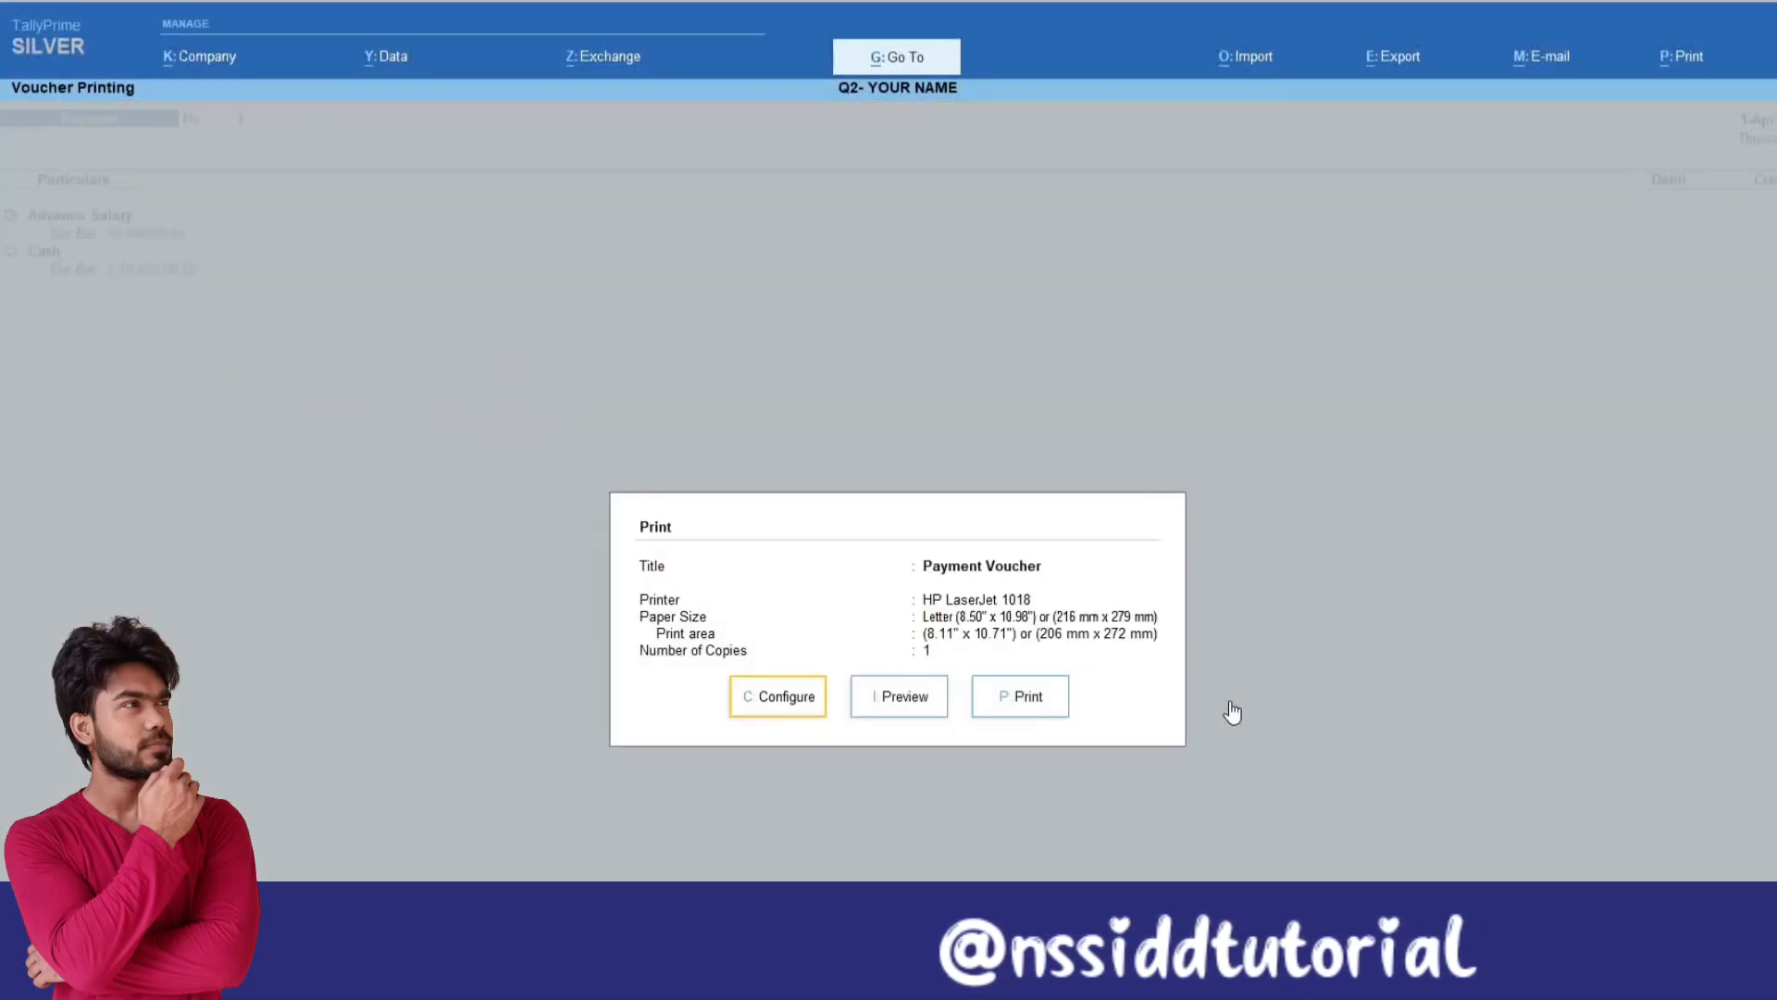
pyautogui.press('Right')
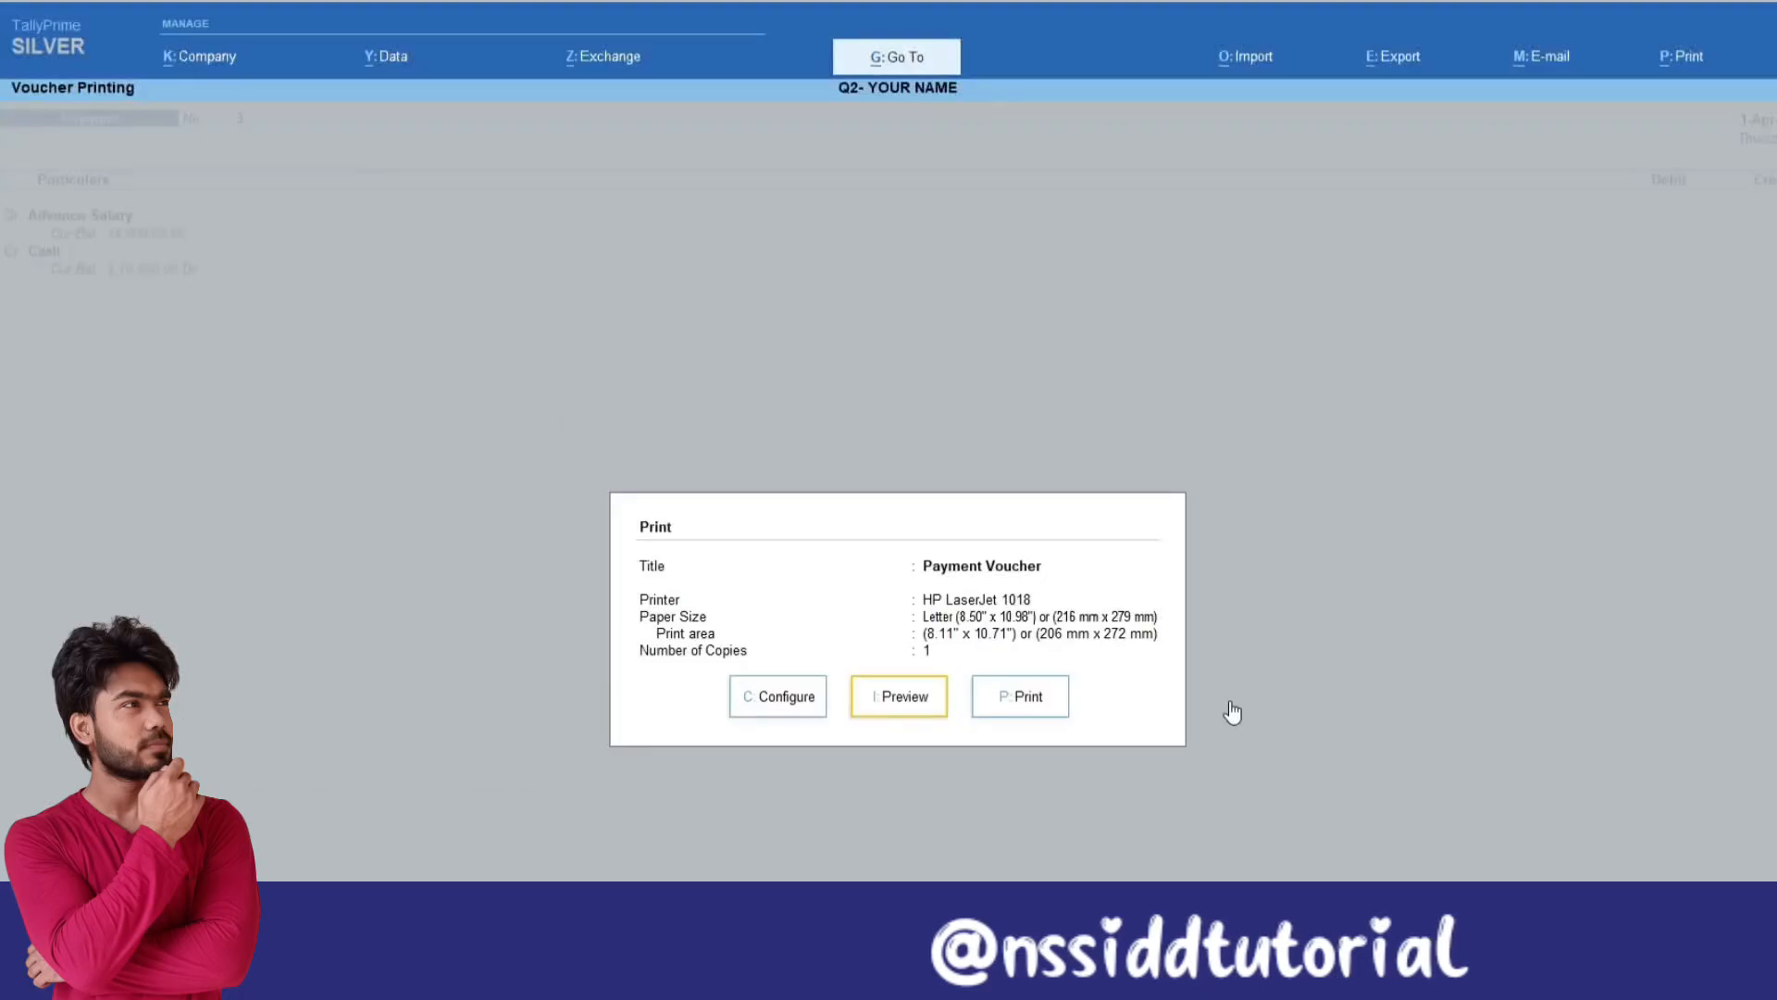
pyautogui.press('Return')
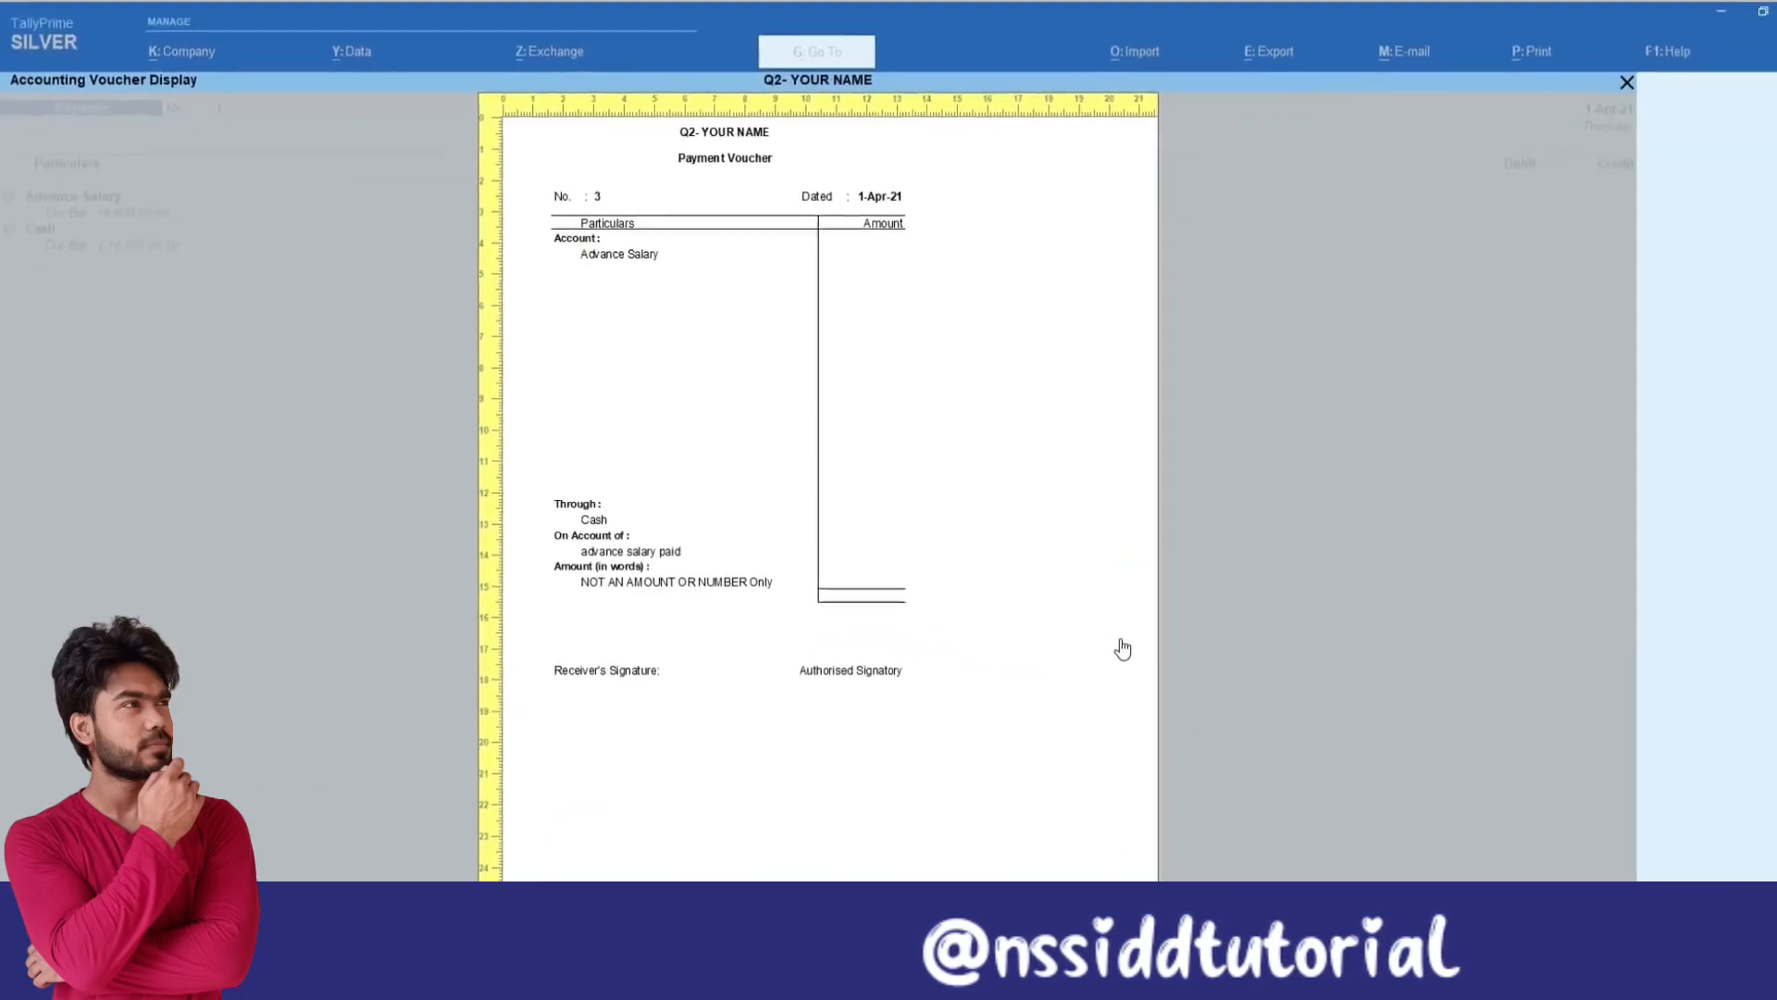
pyautogui.press('Escape')
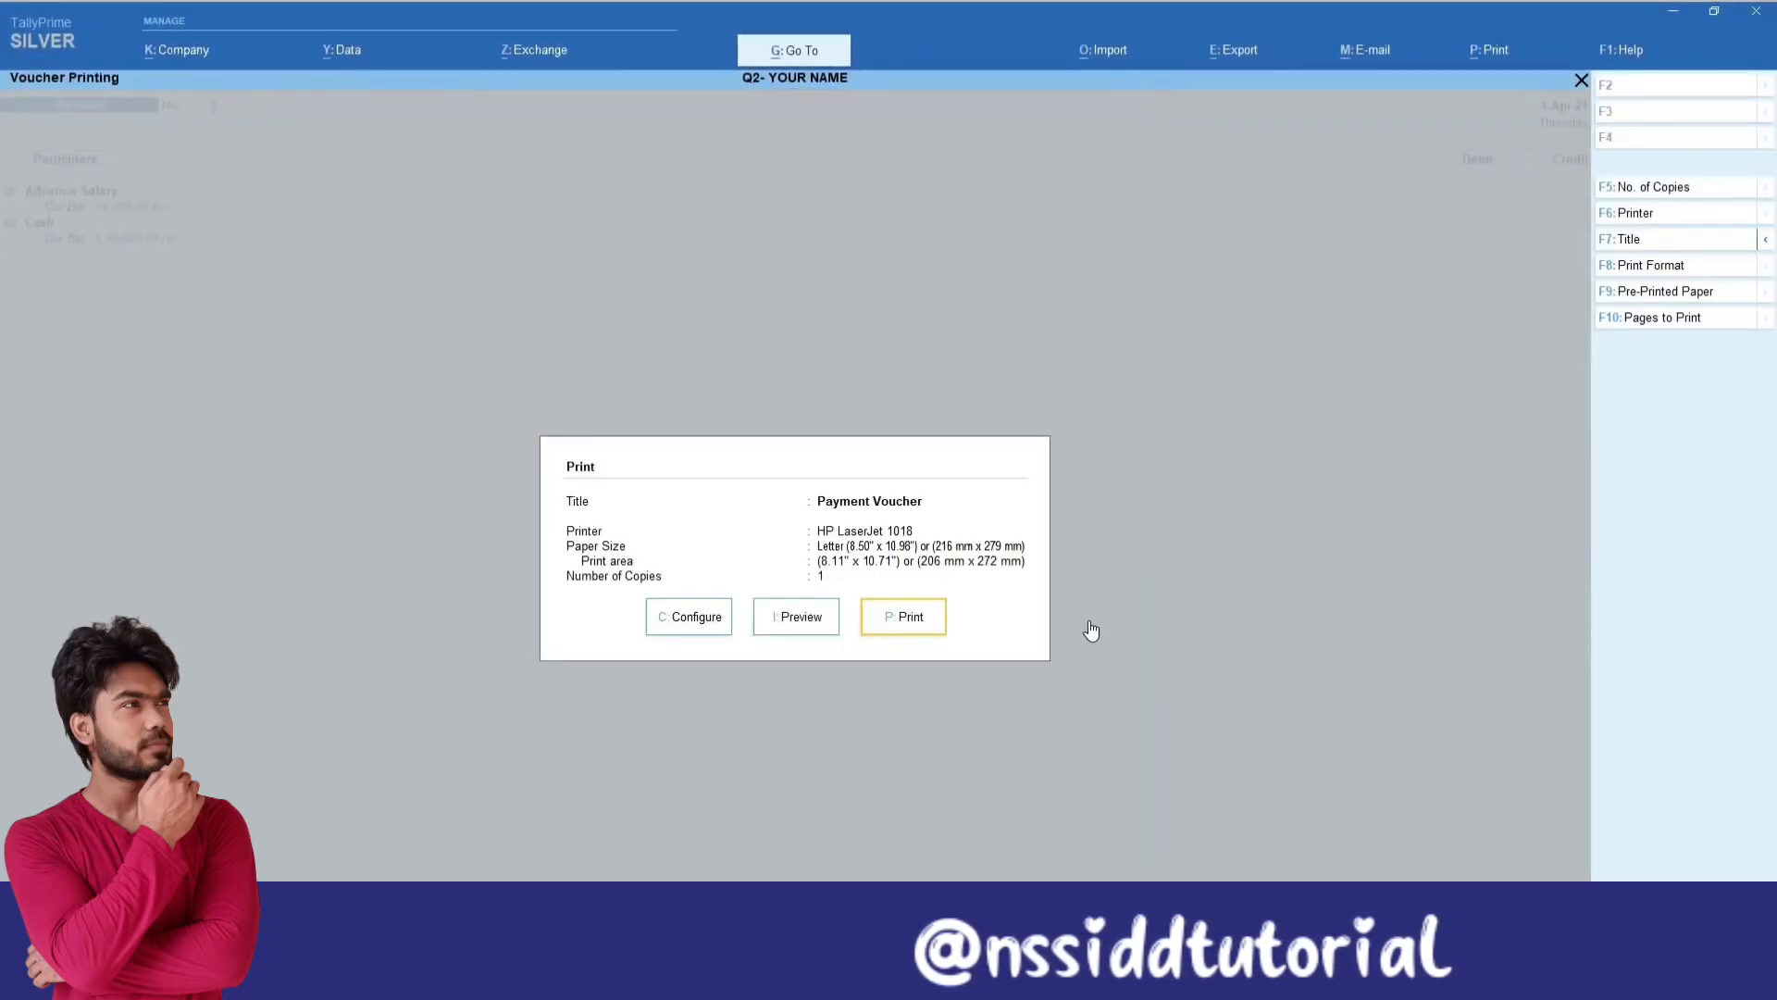
pyautogui.press('Escape')
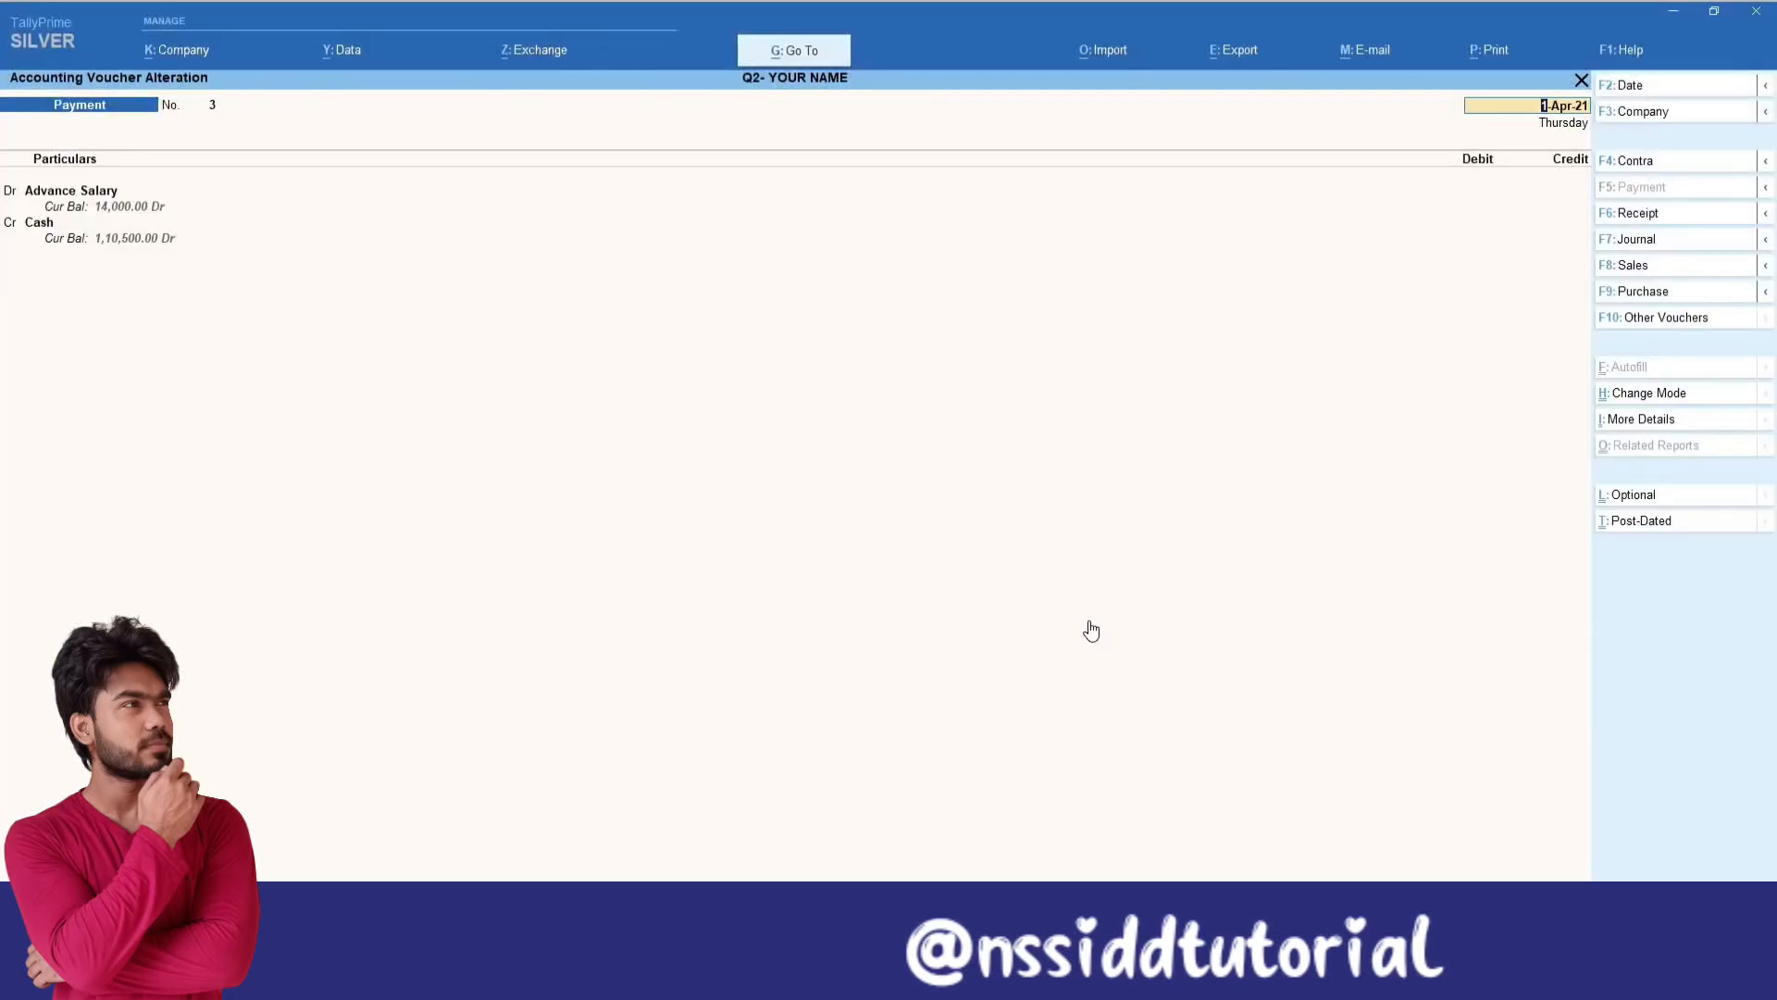
# Step: Open the Advance Salary ledger for alteration from the voucher's debit entry, and leave it without editing
pyautogui.press('Return')
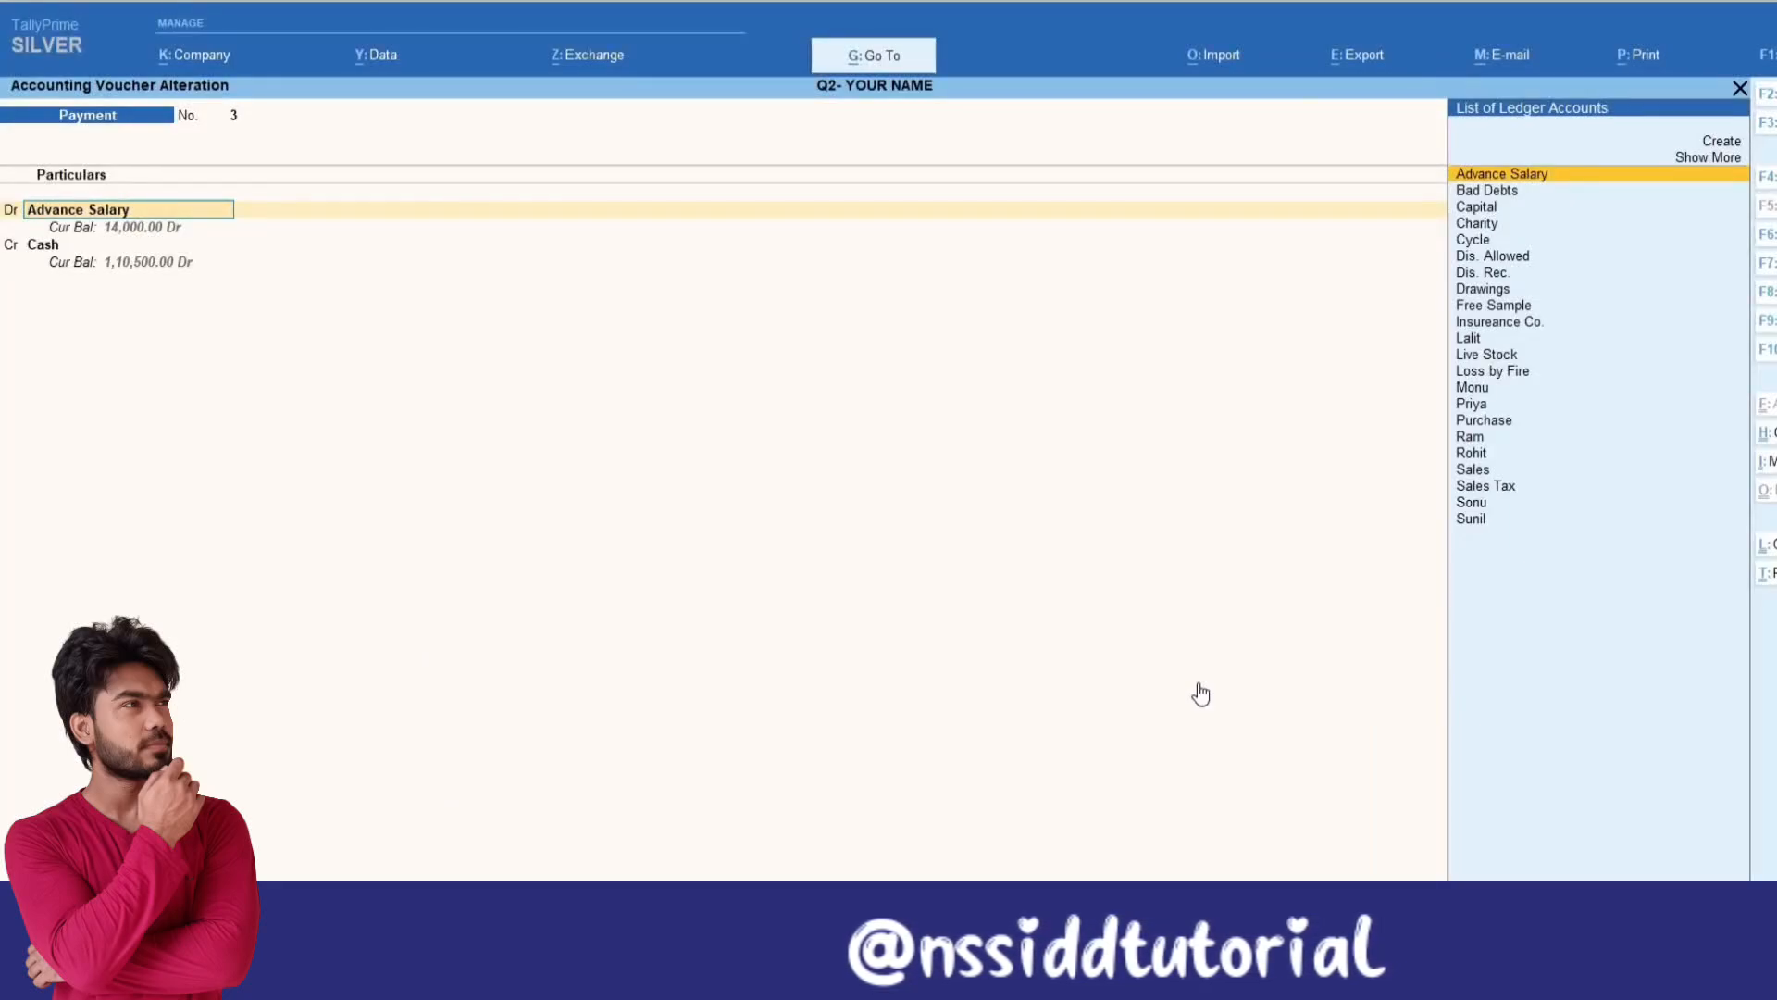
pyautogui.hotkey('ctrl', 'Return')
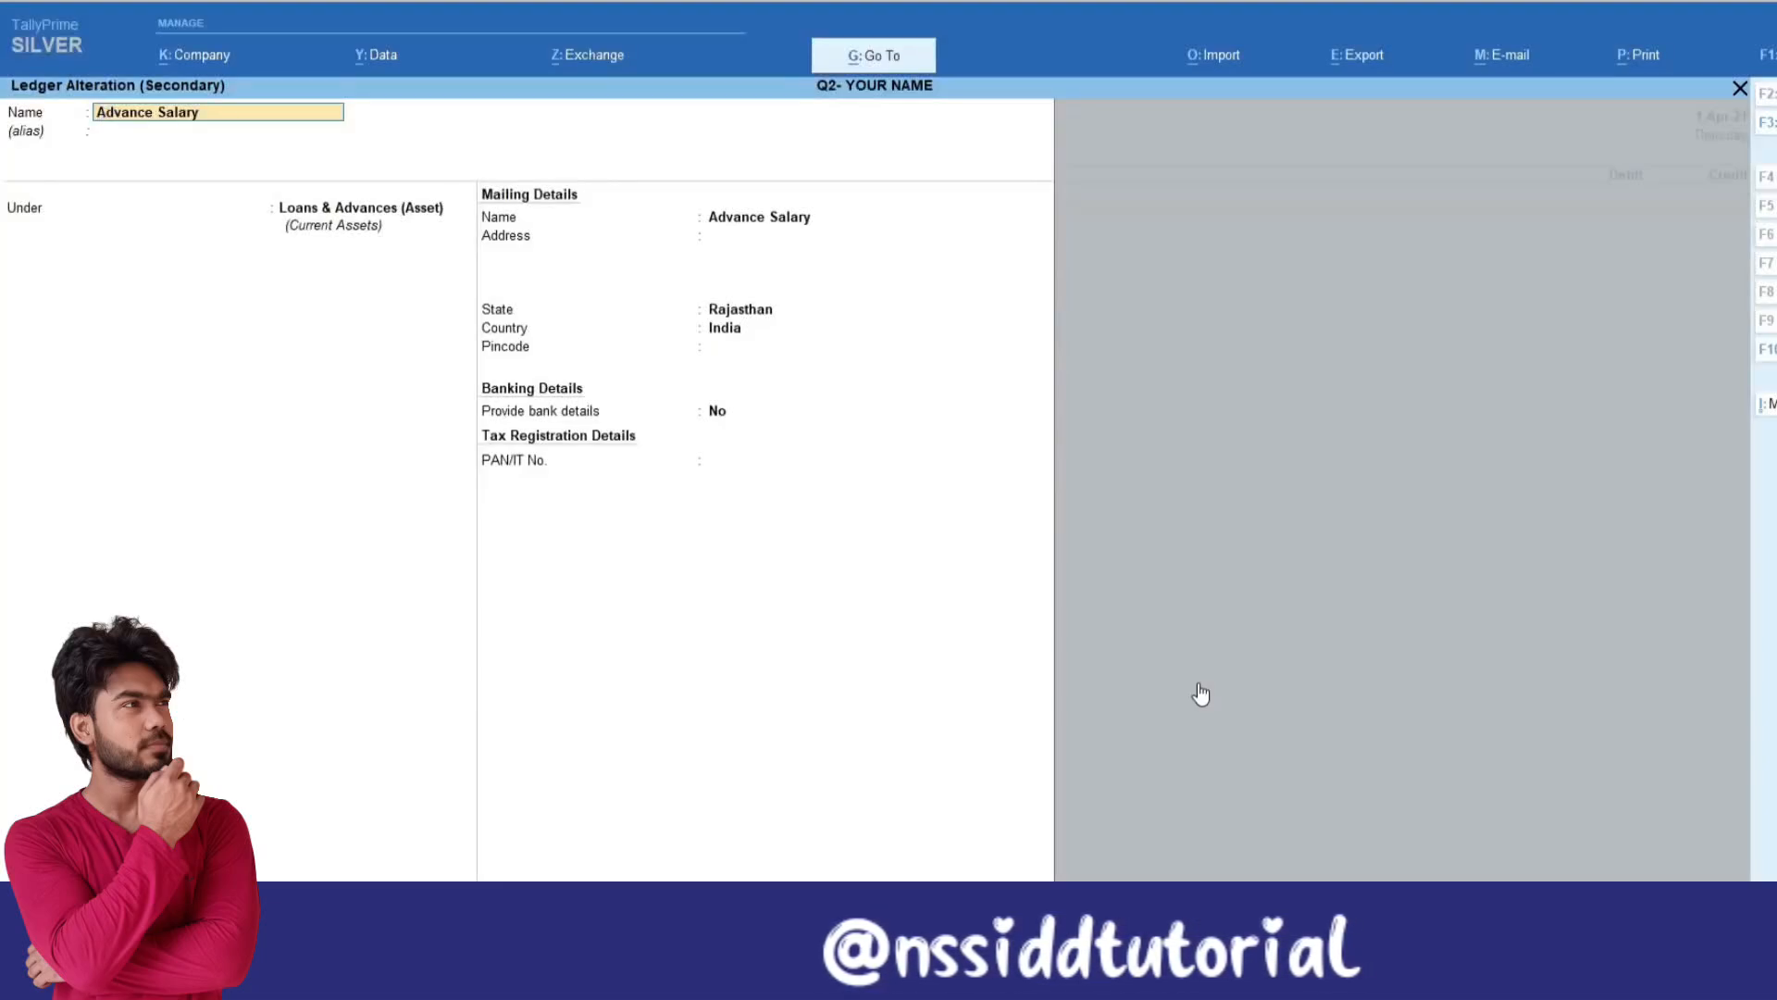
pyautogui.press('Escape')
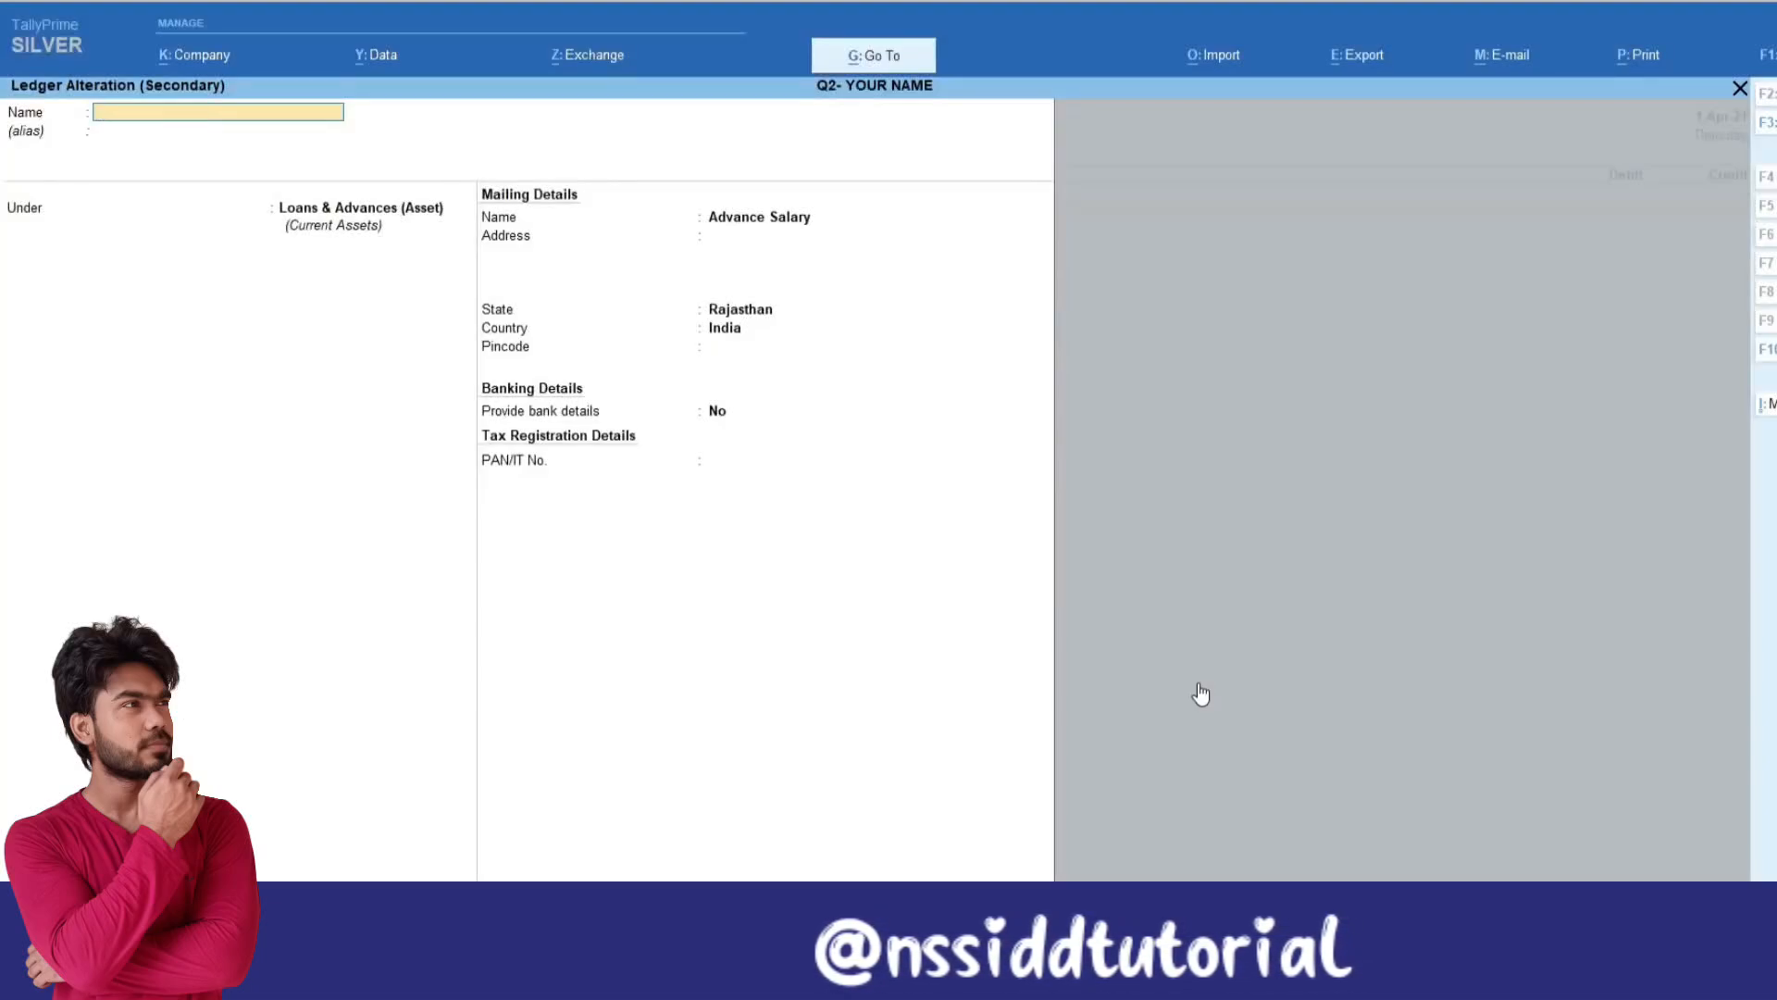
# Step: Abandon the ledger alteration and the payment voucher without saving, and return to the Gateway of Tally
pyautogui.press('Escape')
pyautogui.press('Escape')
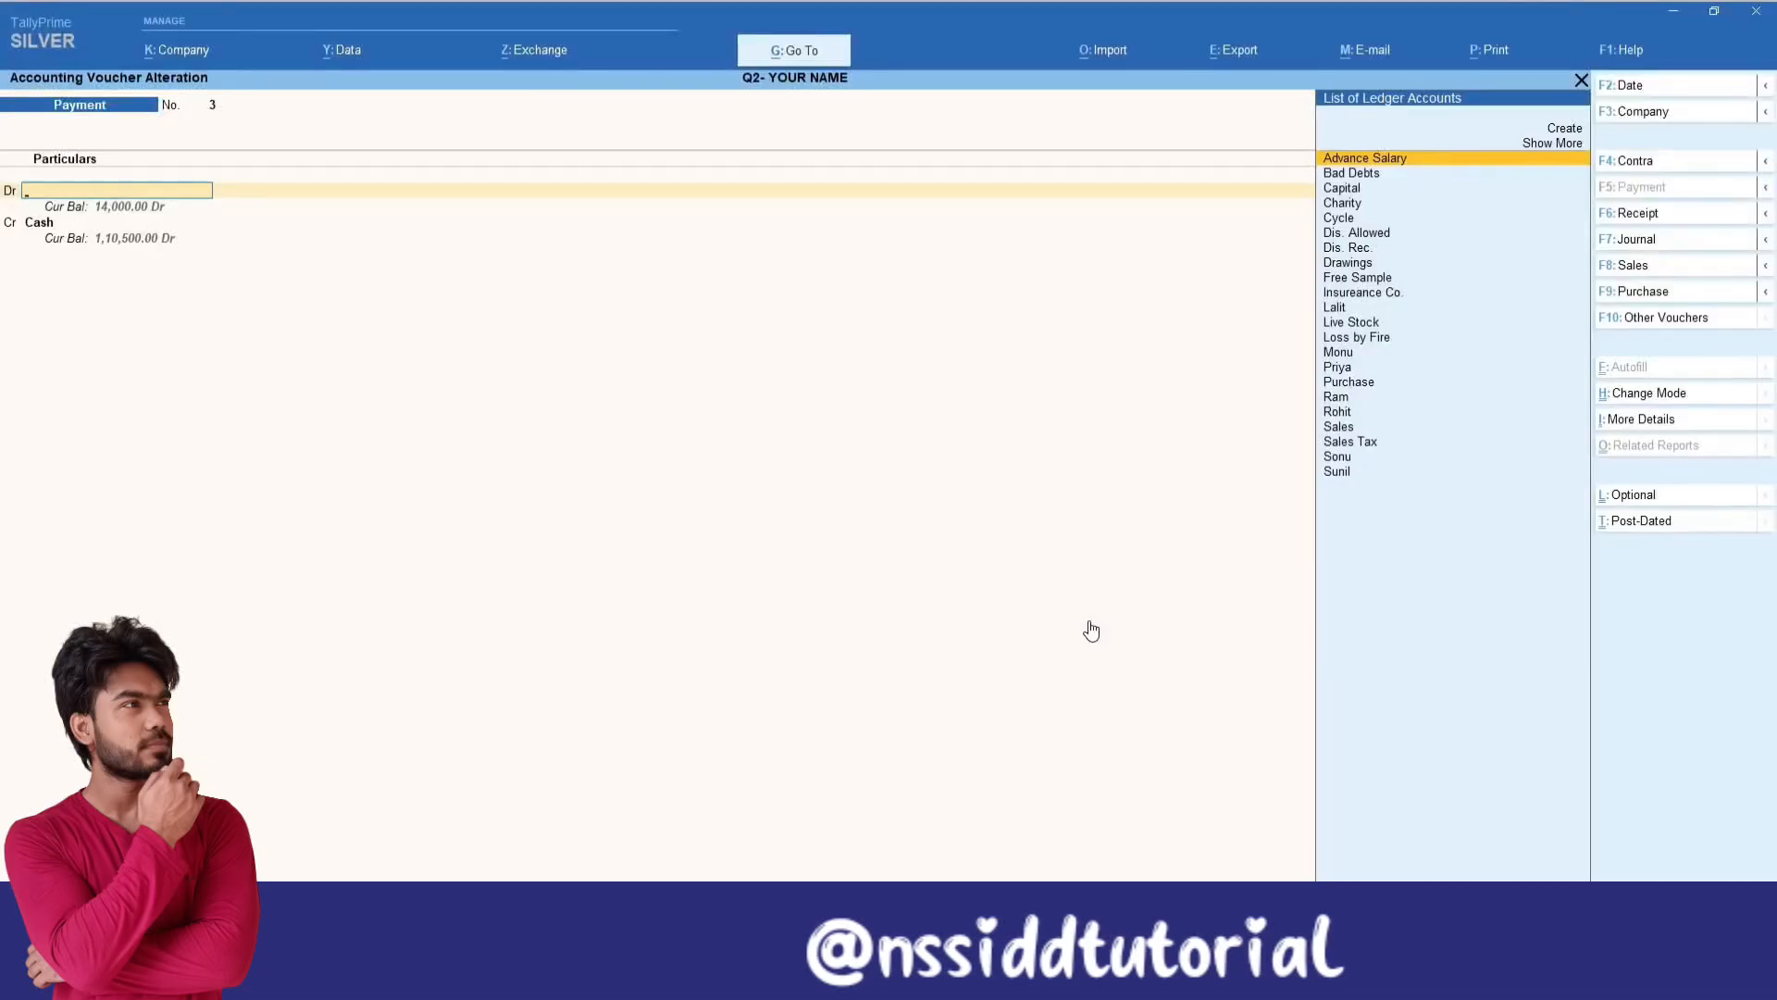
pyautogui.press('Escape')
pyautogui.press('Return')
pyautogui.press('Escape')
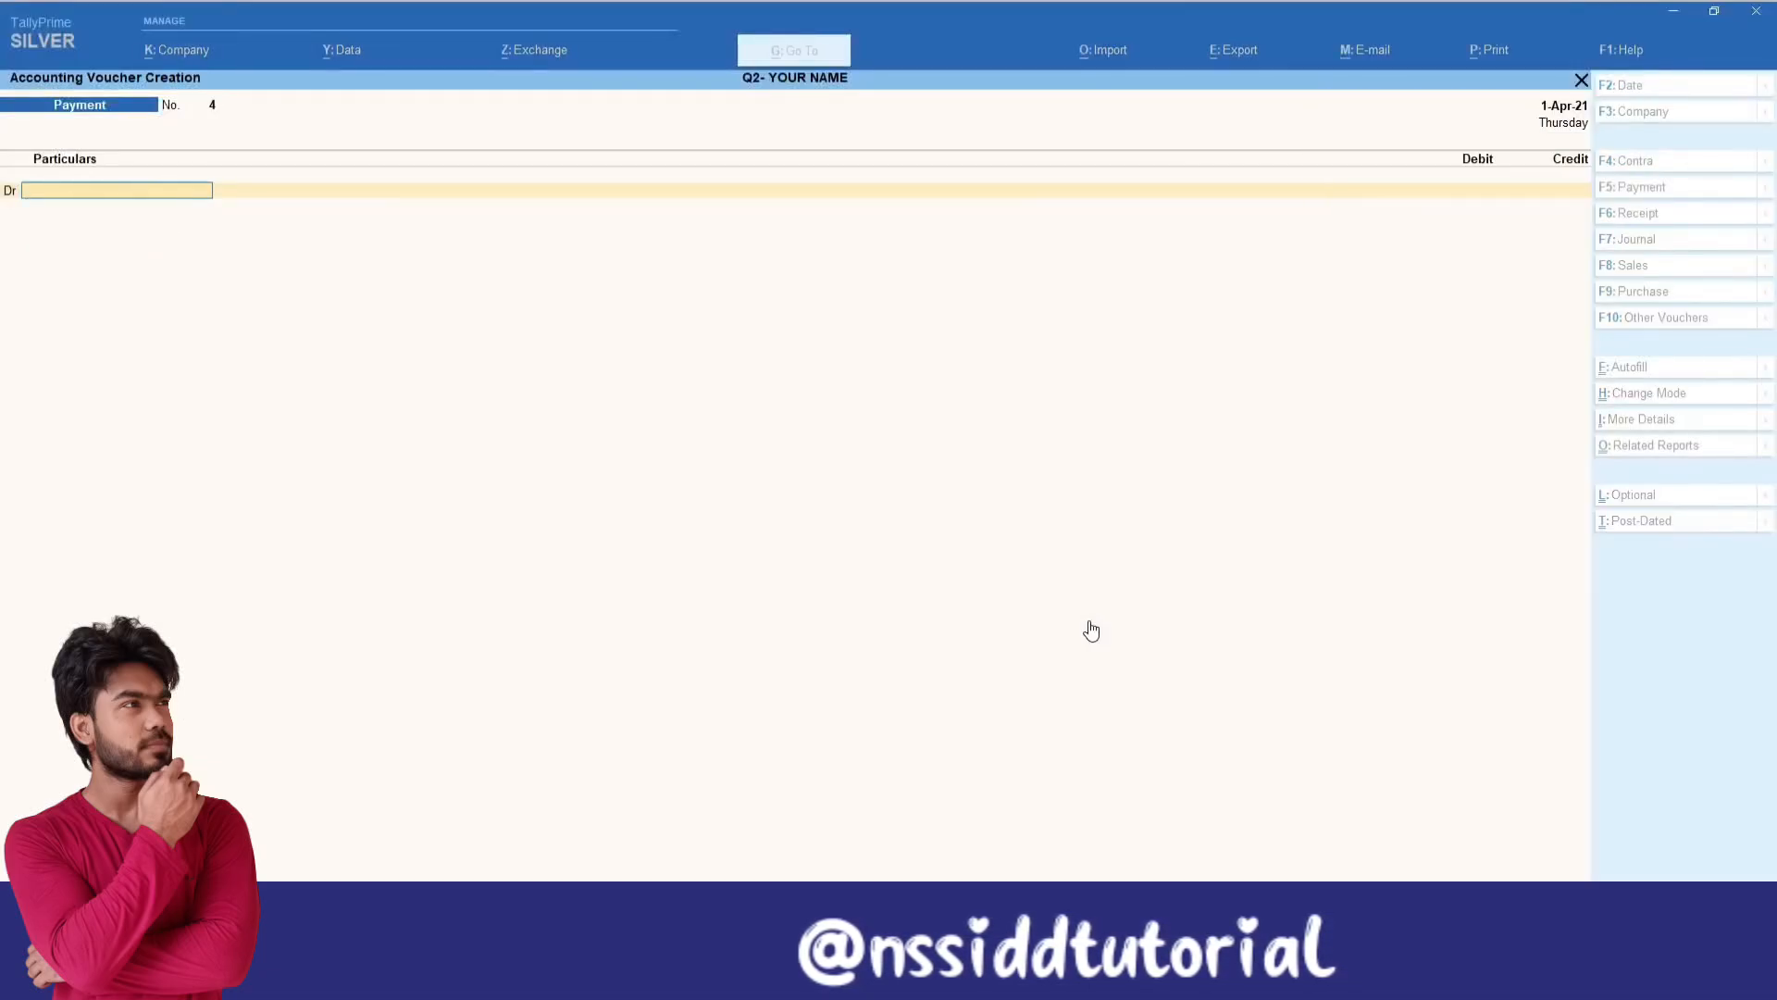
pyautogui.press('Return')
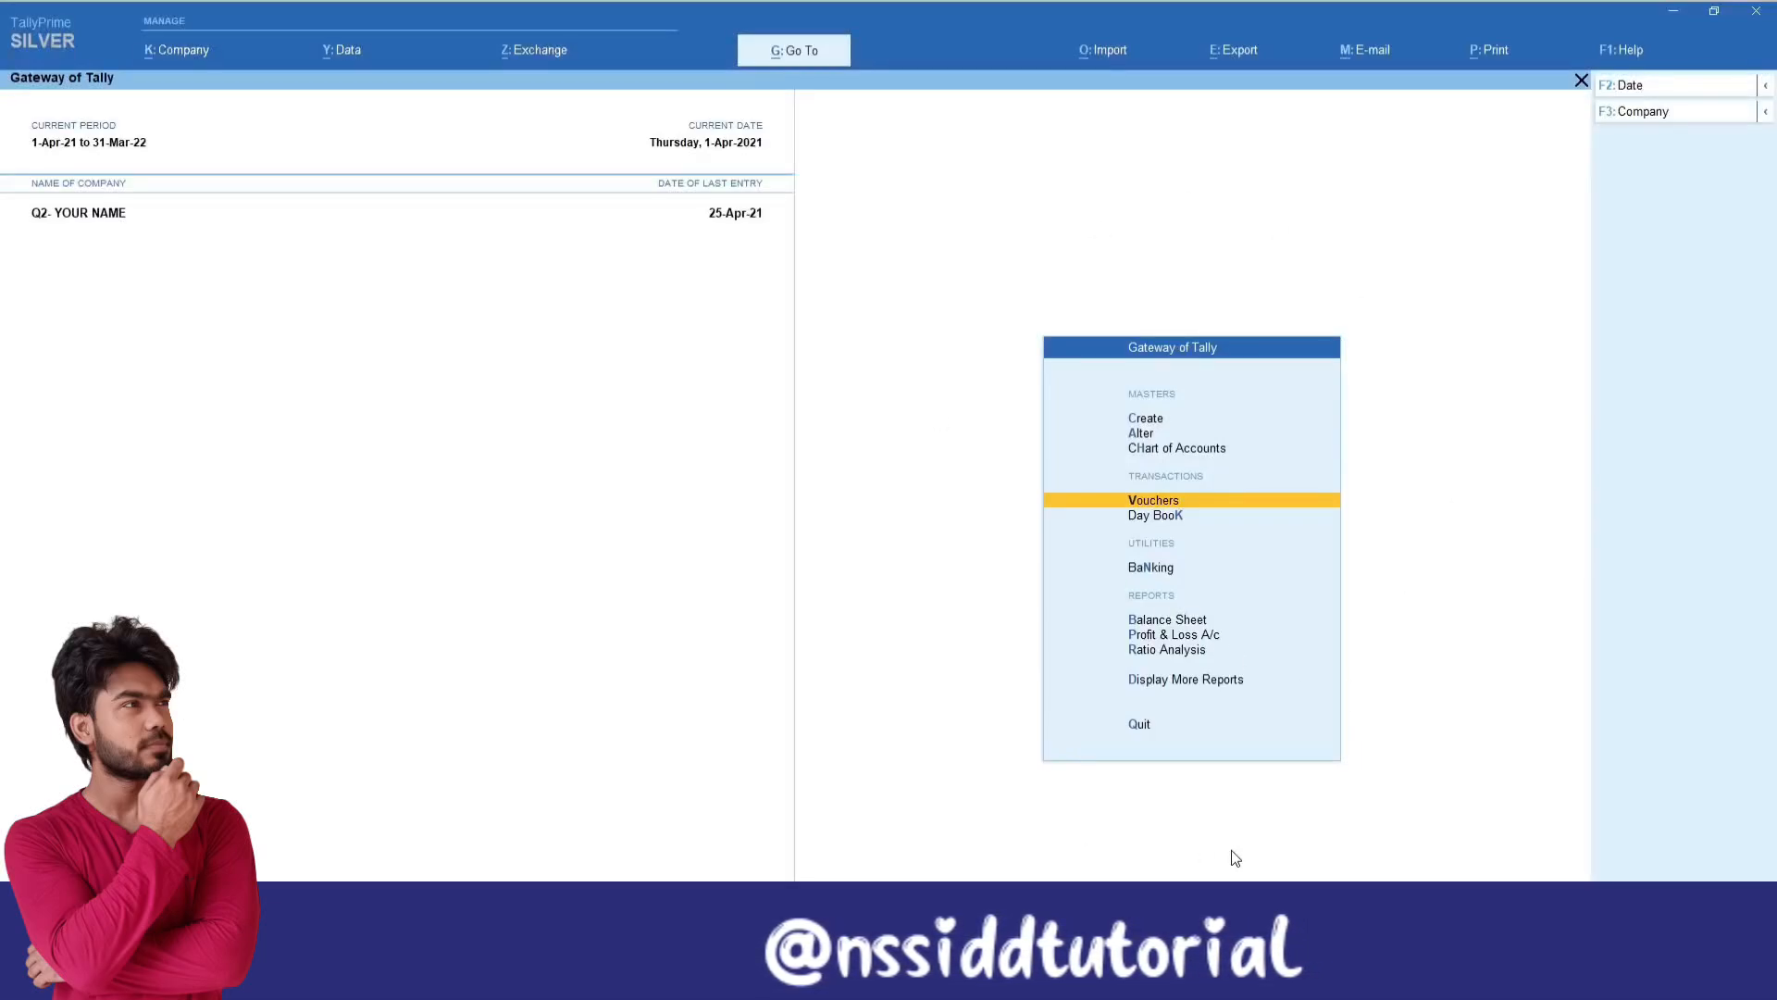
# Step: Open a new payment voucher from the Gateway of Tally and leave it without entering anything
pyautogui.press('Escape')
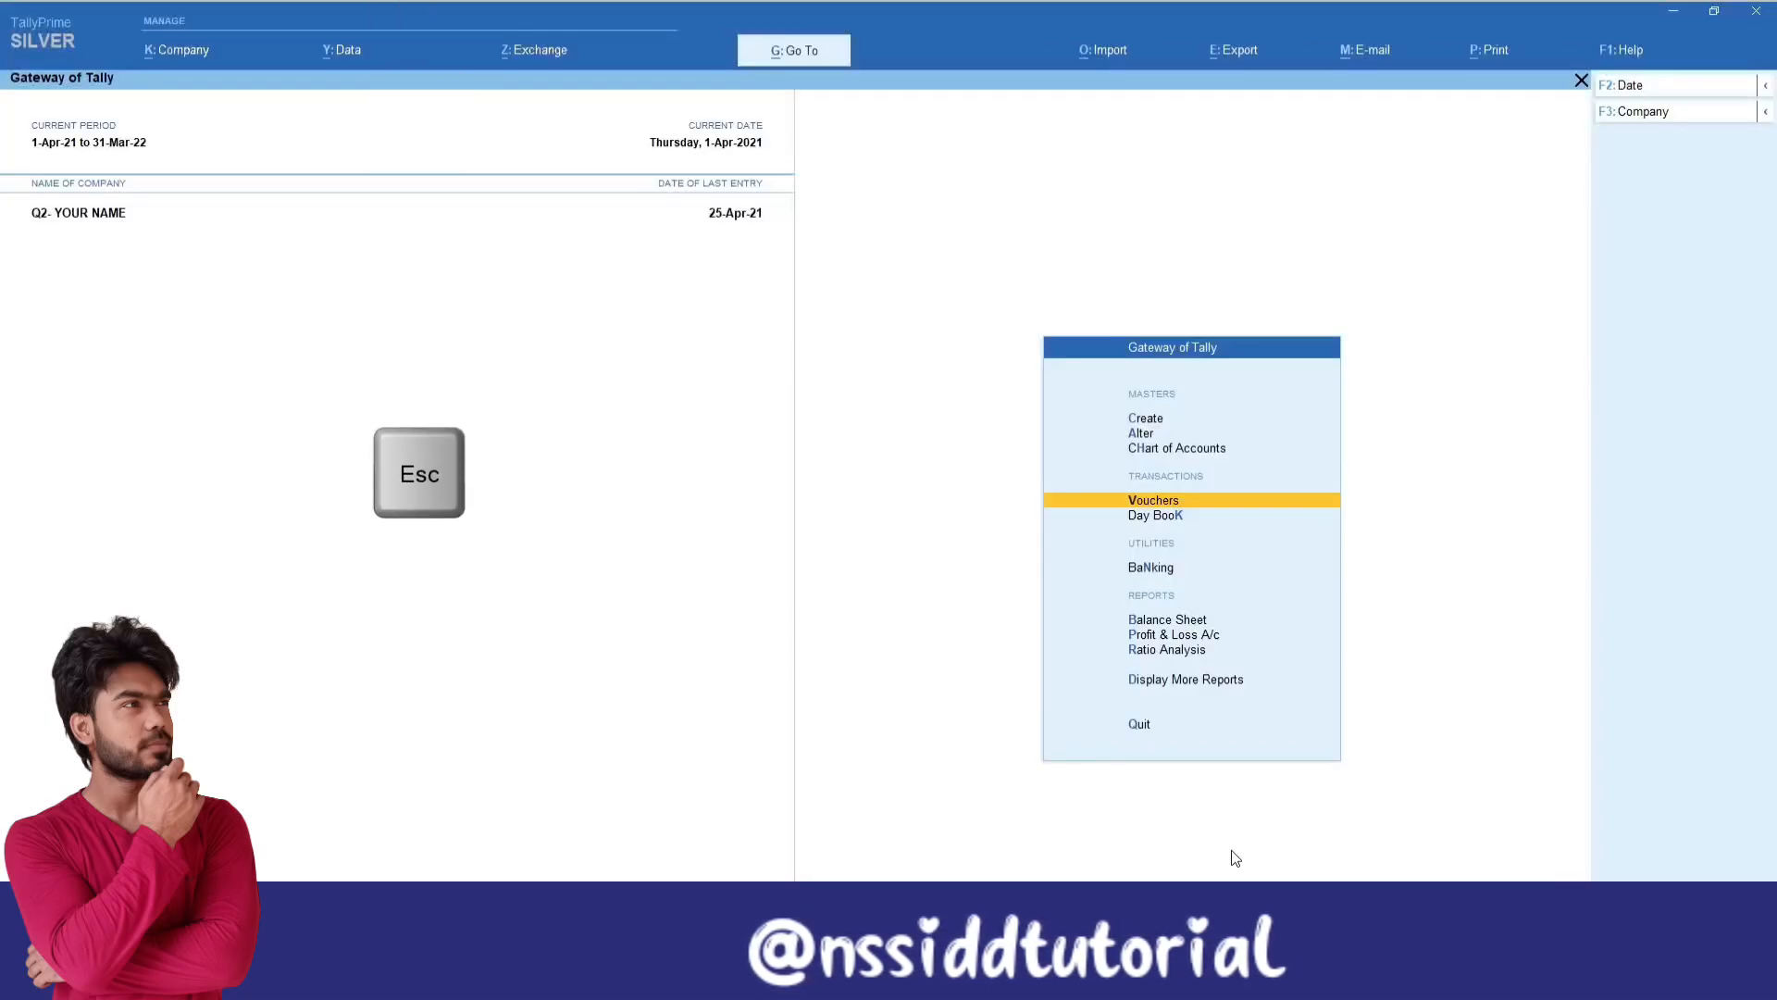
pyautogui.press('Return')
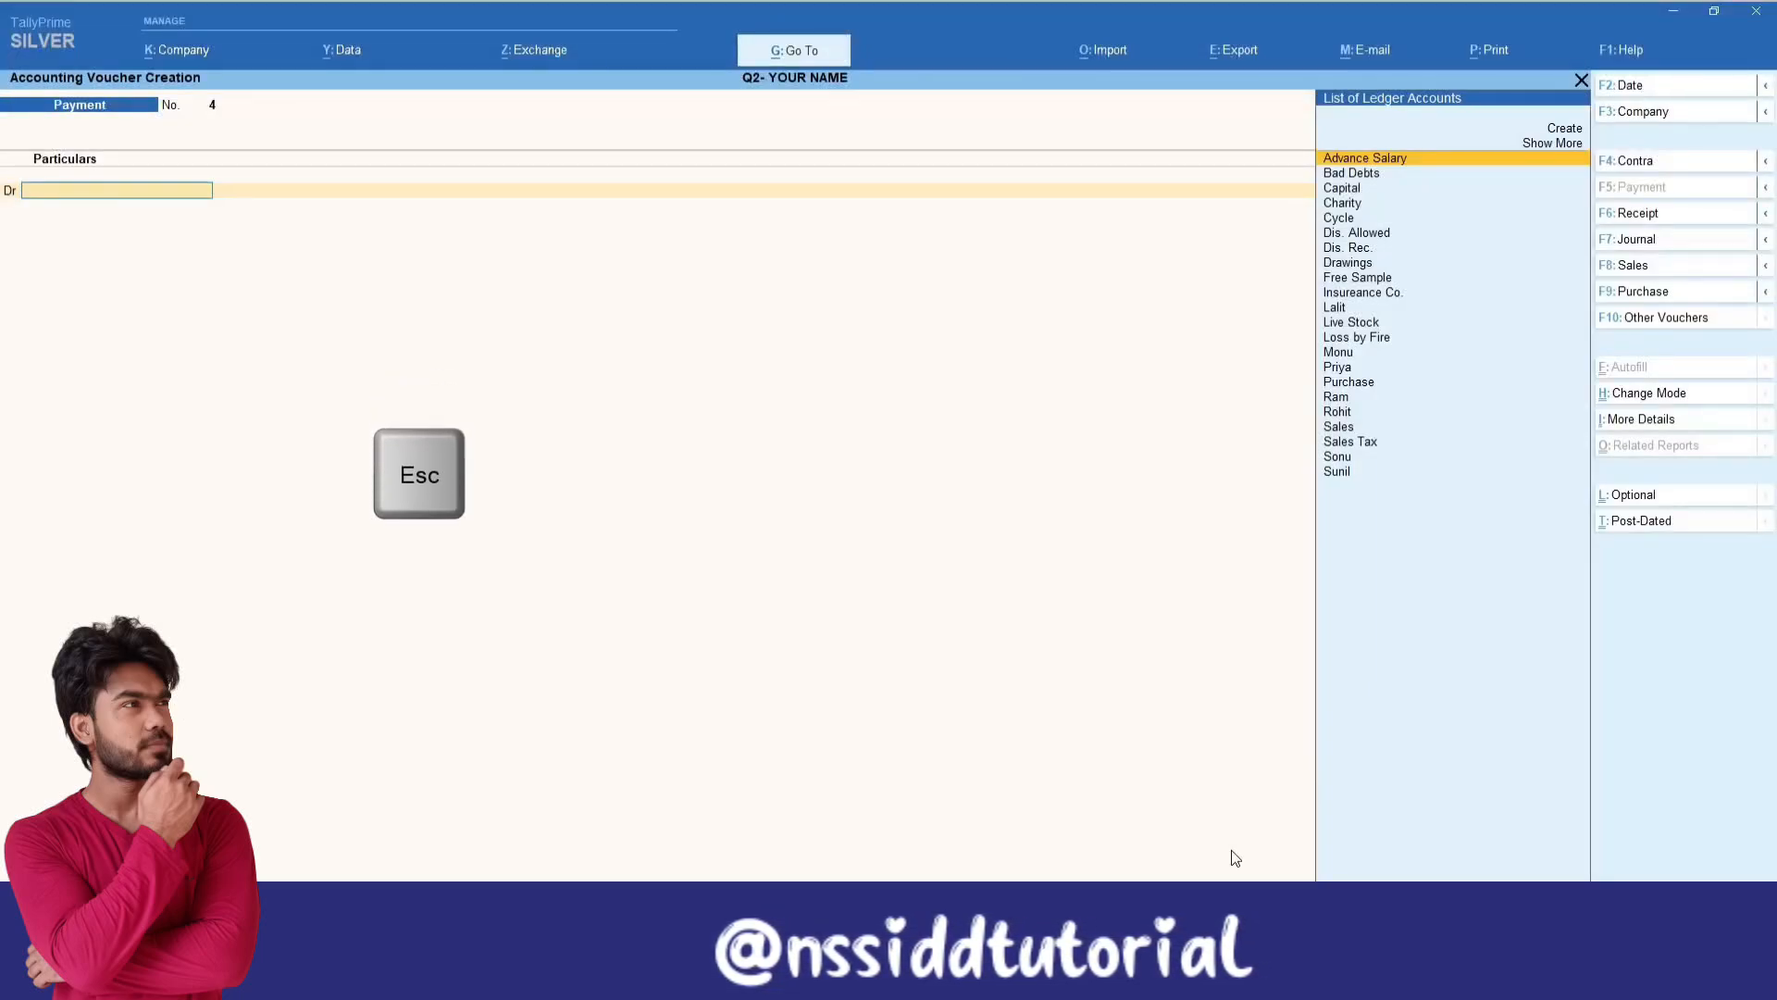
pyautogui.hotkey('alt', 'c')
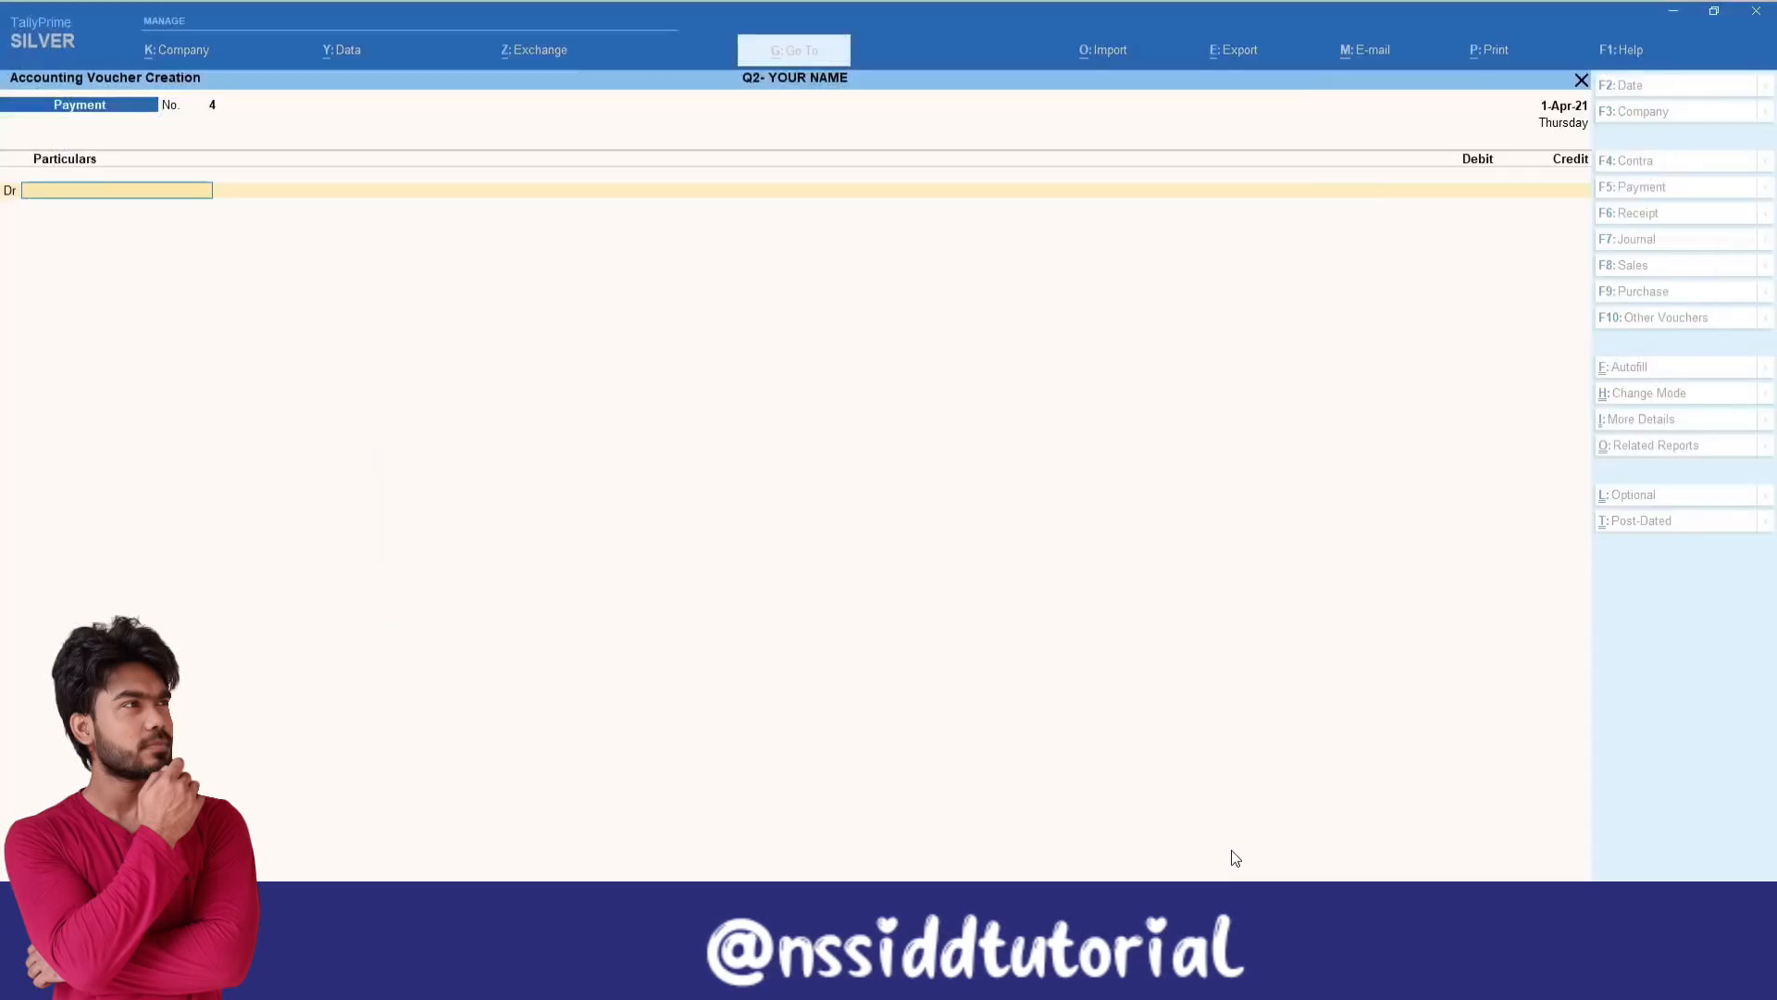
pyautogui.press('Escape')
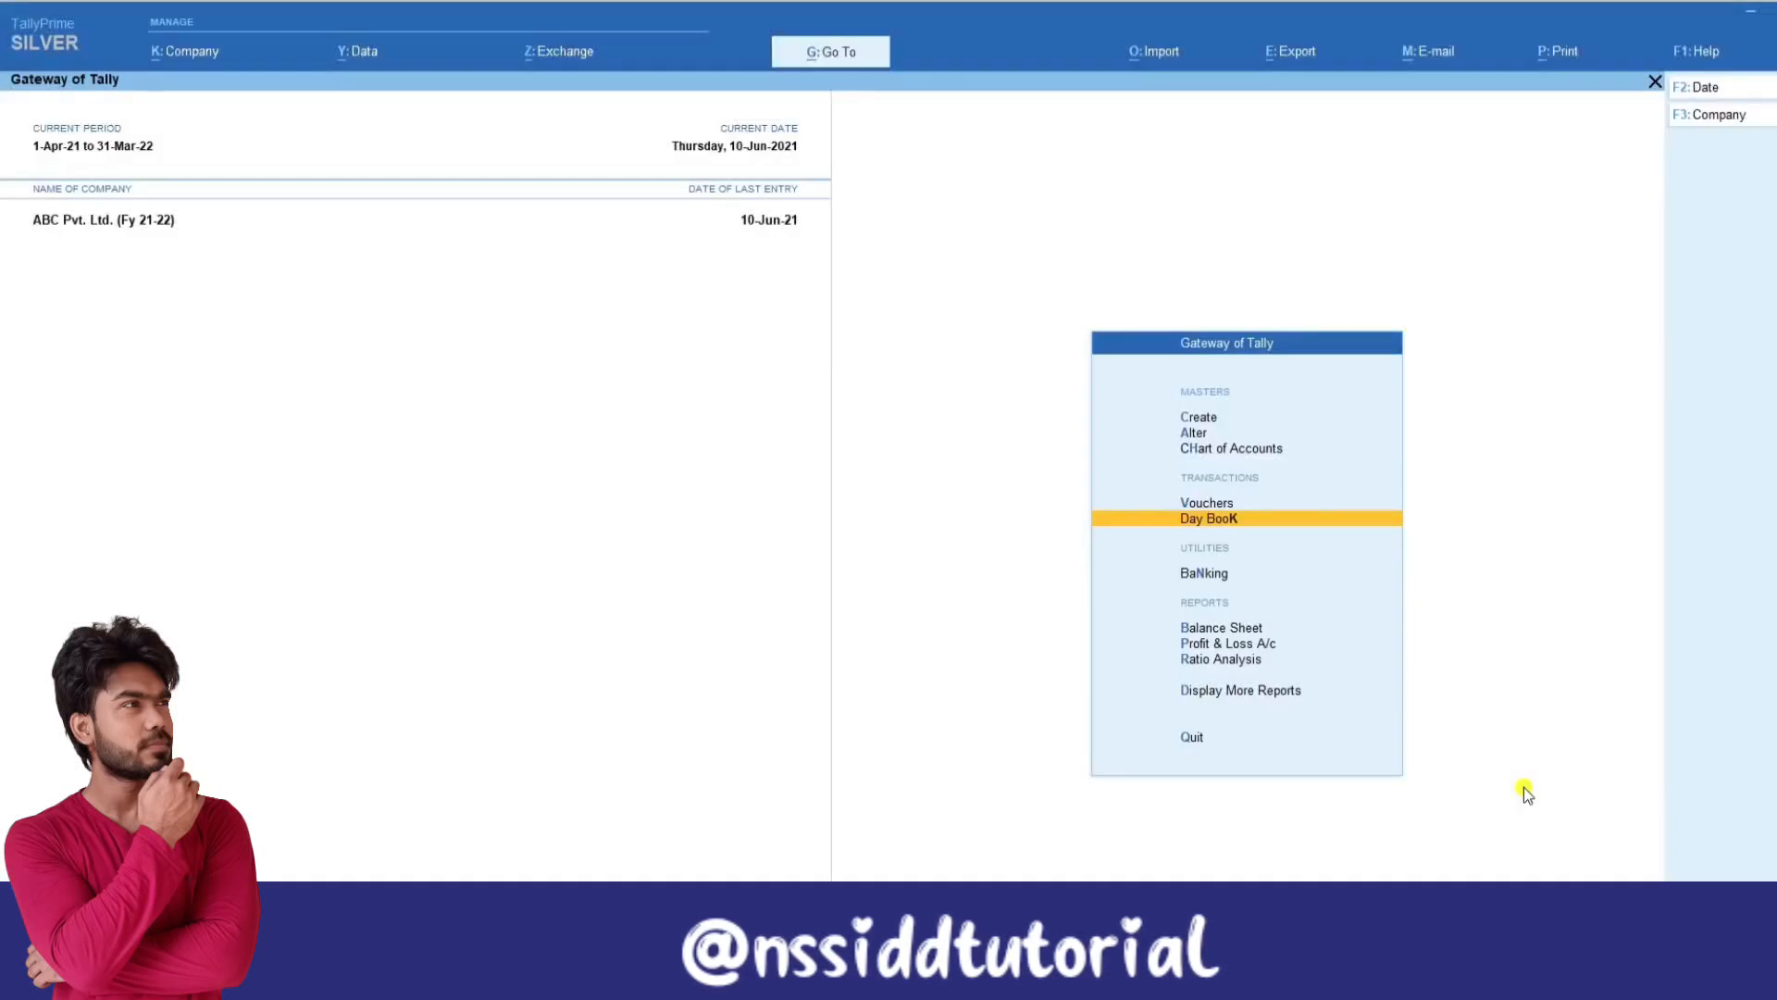
pyautogui.hotkey('ctrl', '2')
pyautogui.moveTo(1056, 306)
pyautogui.mouseDown()
pyautogui.moveTo(1329, 611)
pyautogui.moveTo(1442, 817)
pyautogui.mouseUp()
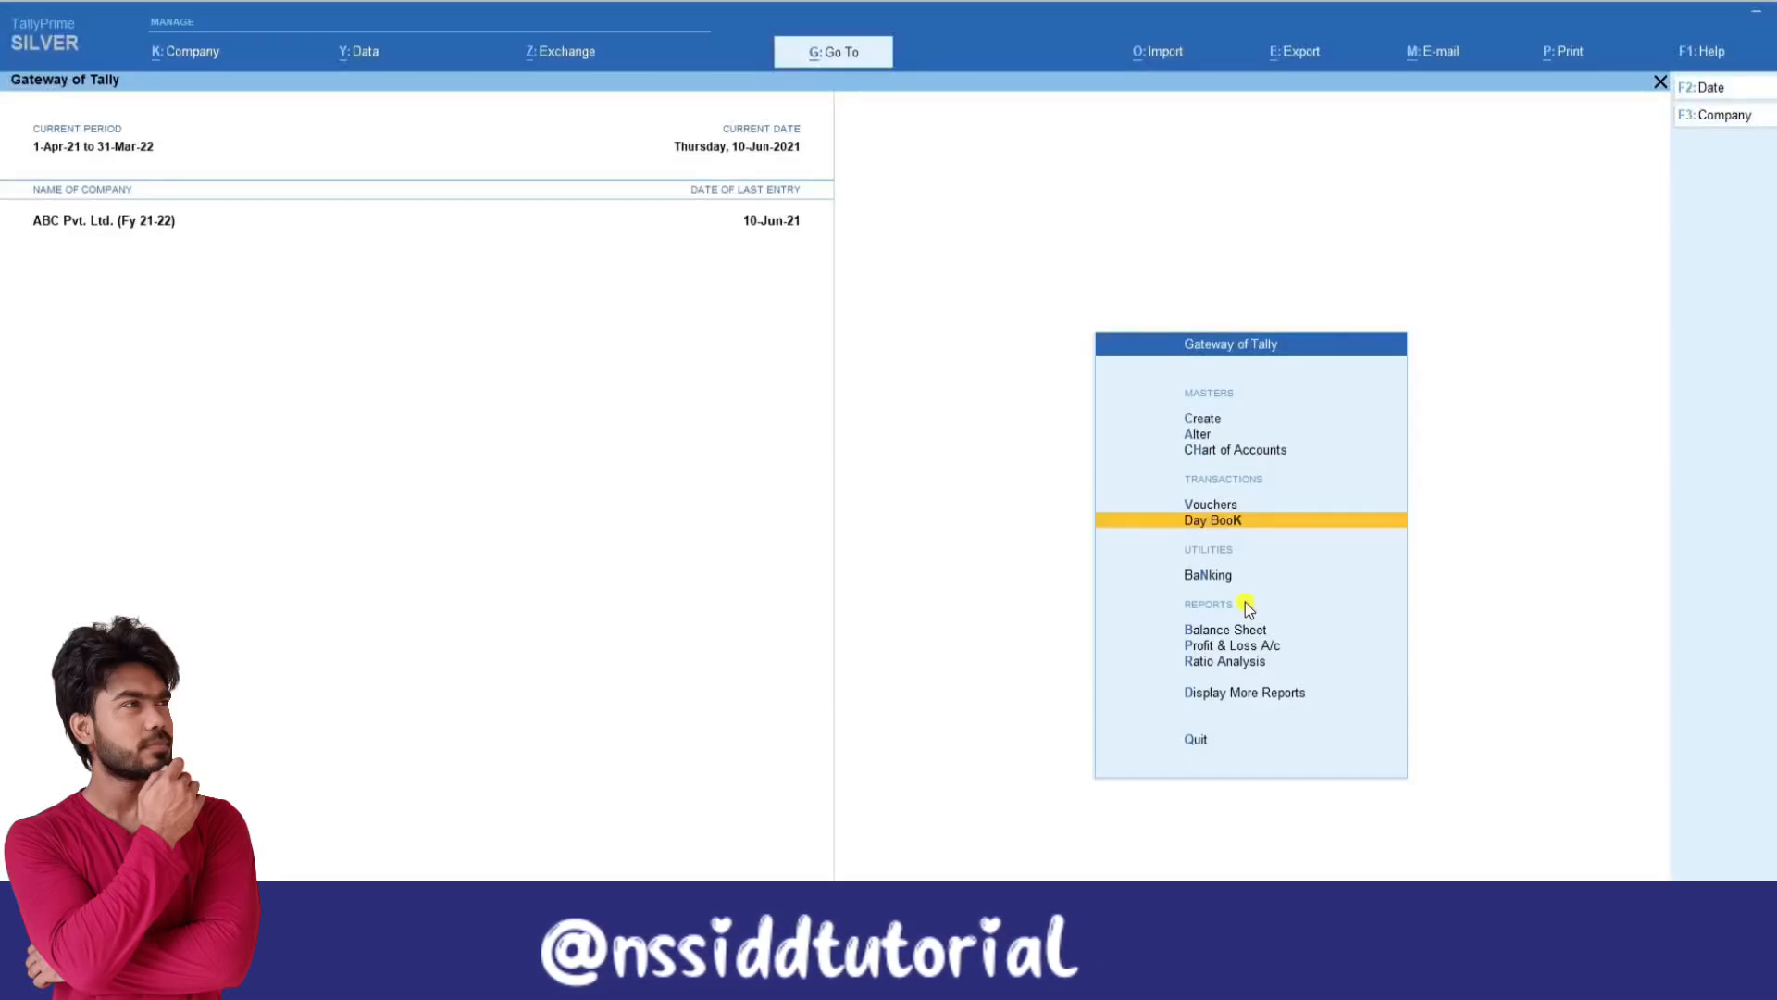
# Step: View the available company options, and open the company creation form and leave it unfilled
pyautogui.click(195, 57)
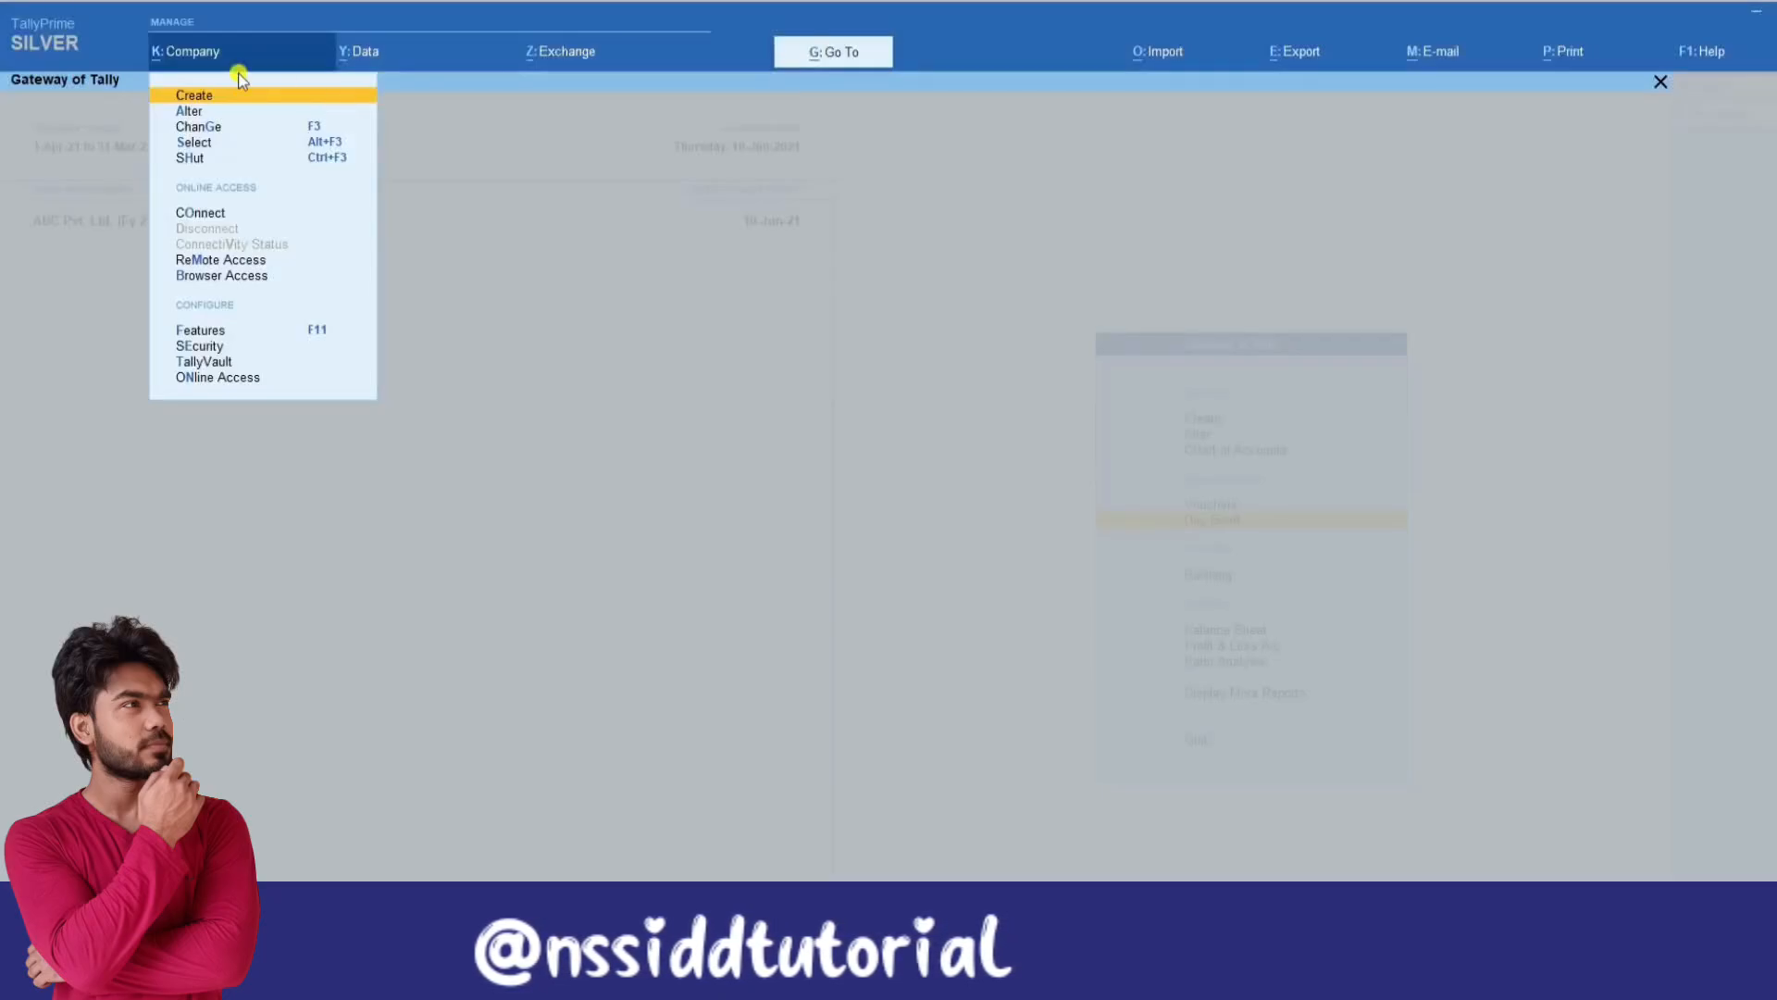
pyautogui.click(584, 301)
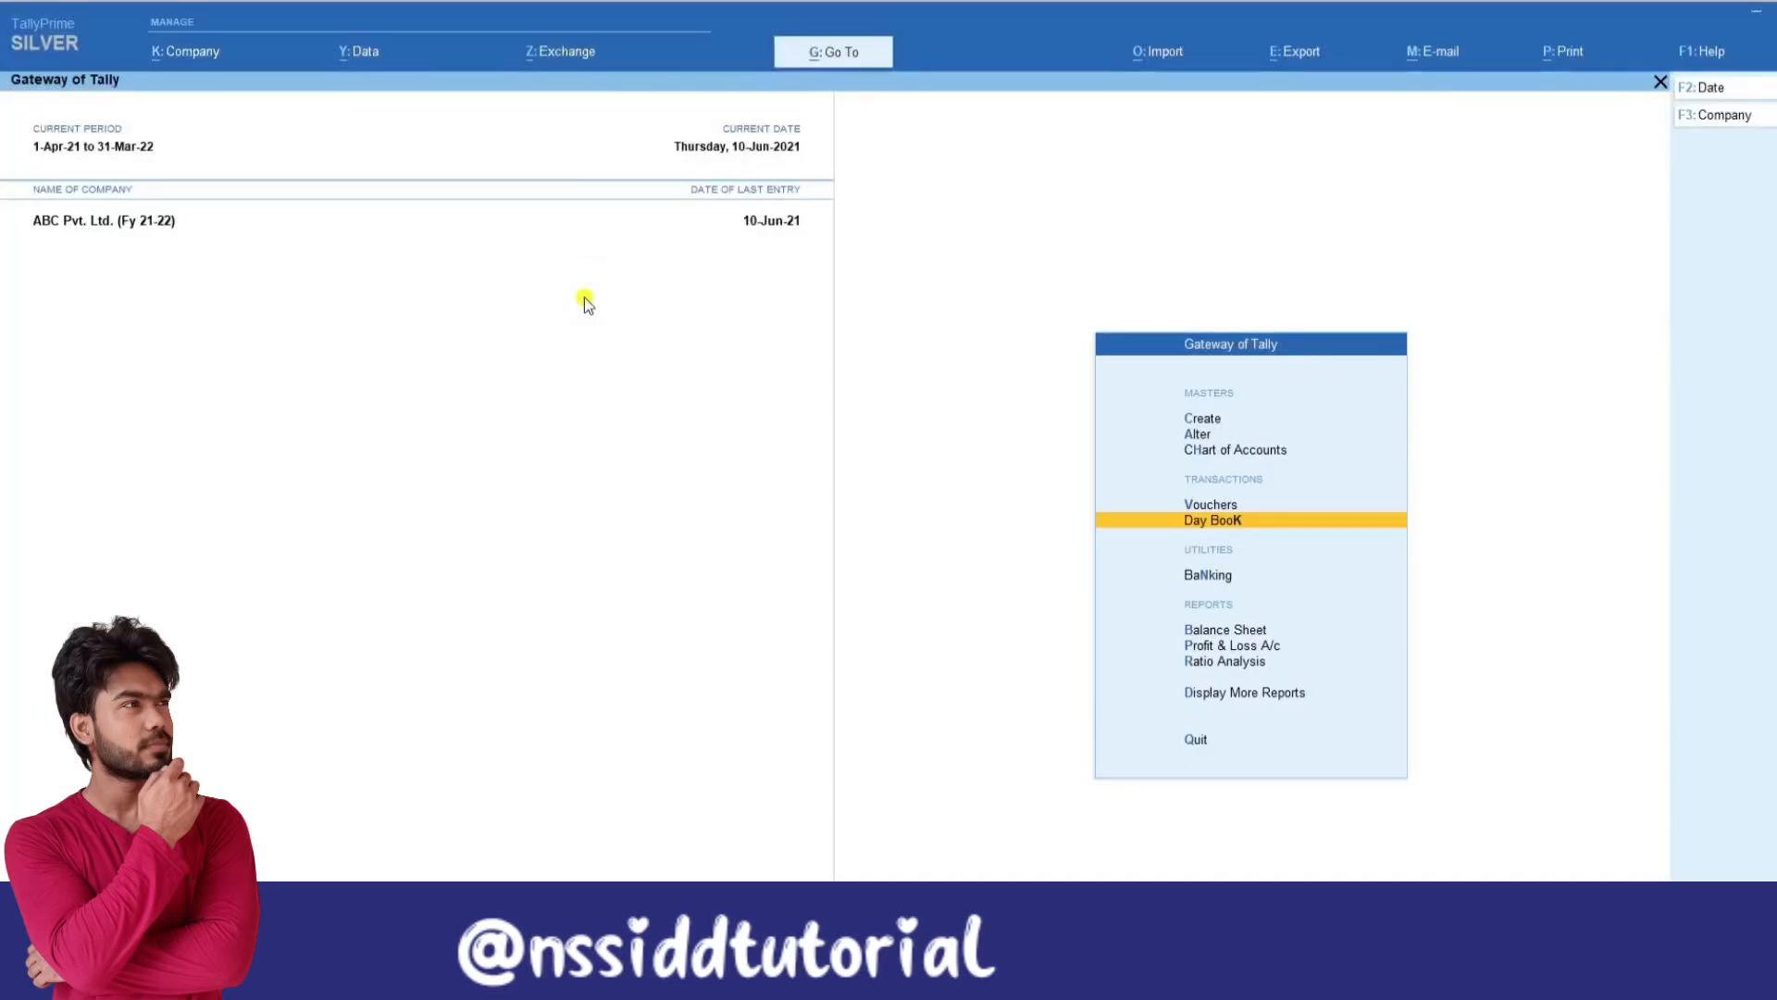
pyautogui.hotkey('alt', 'k')
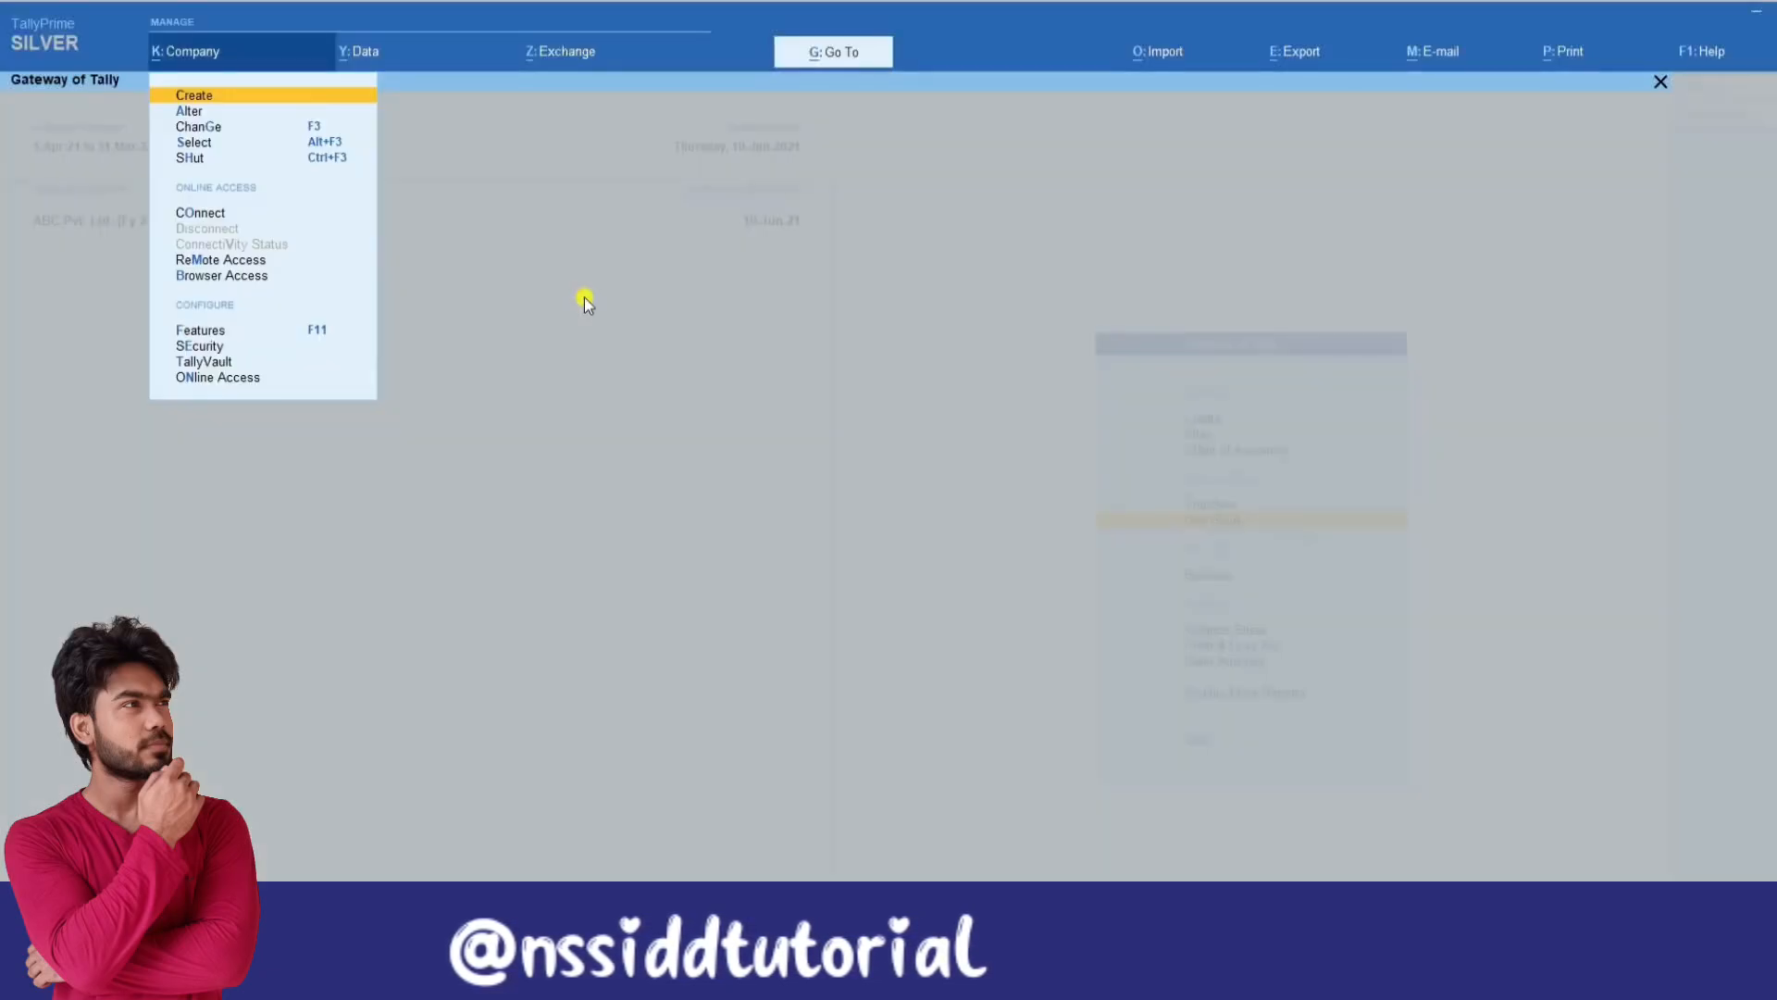
pyautogui.press('Return')
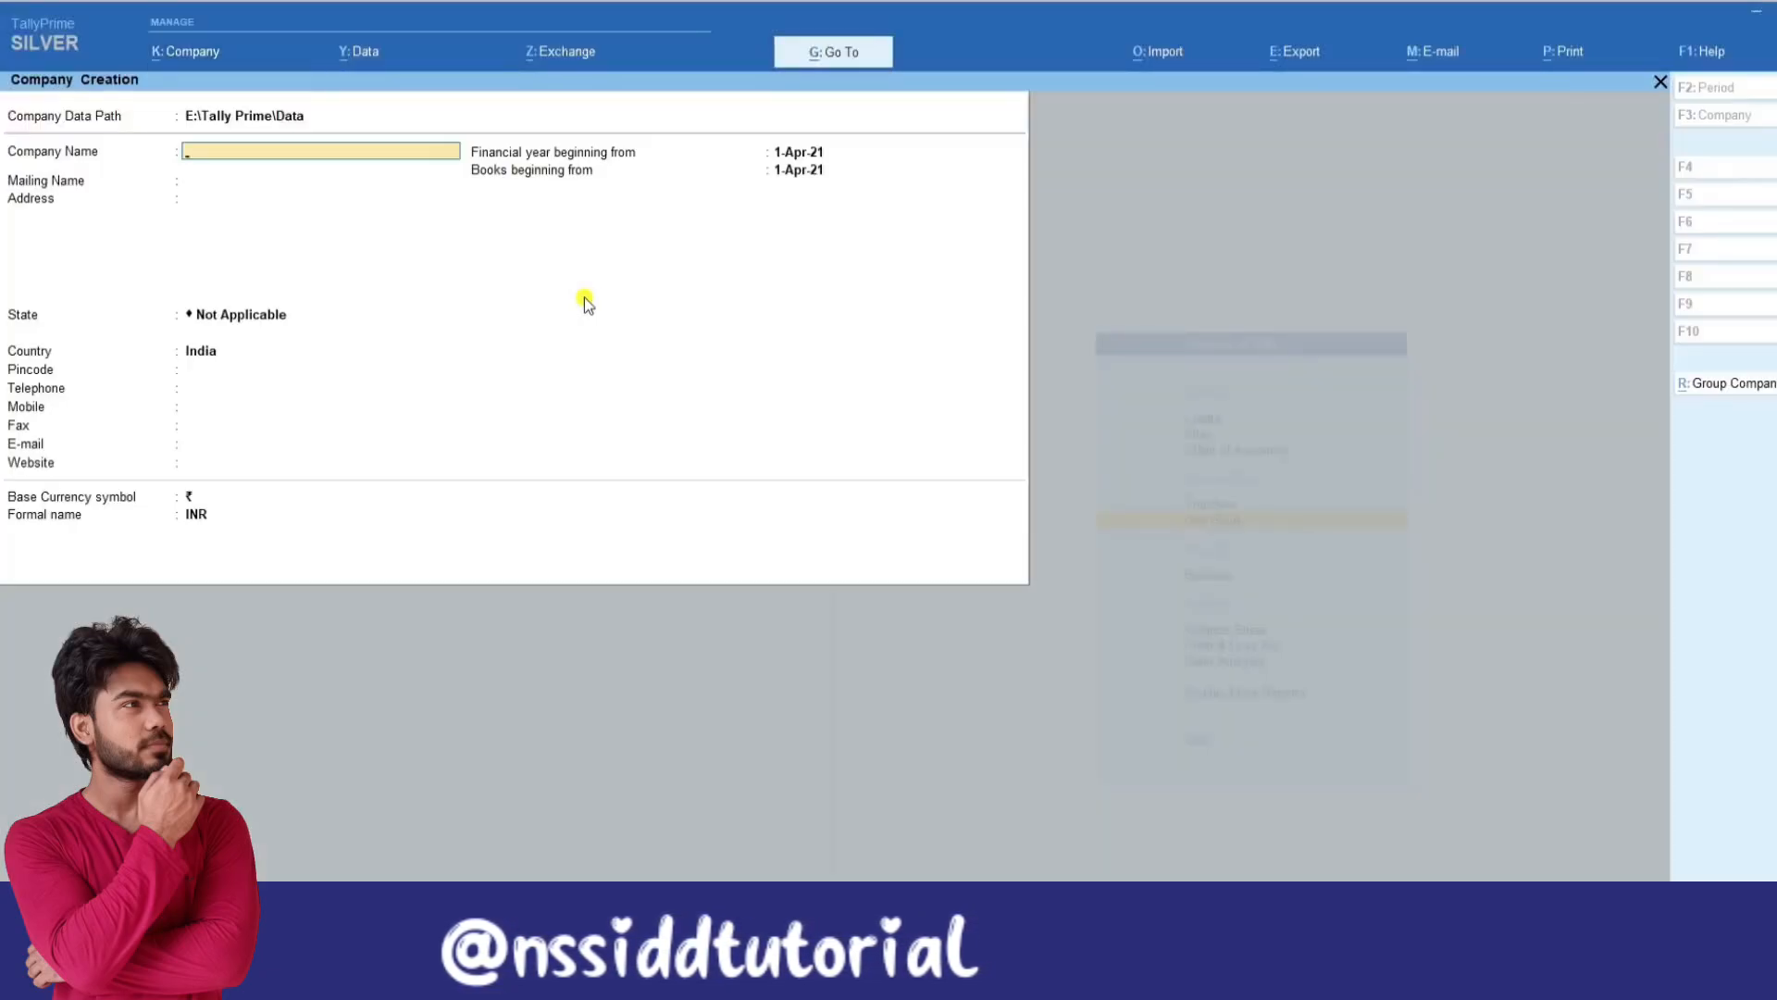
pyautogui.press('Escape')
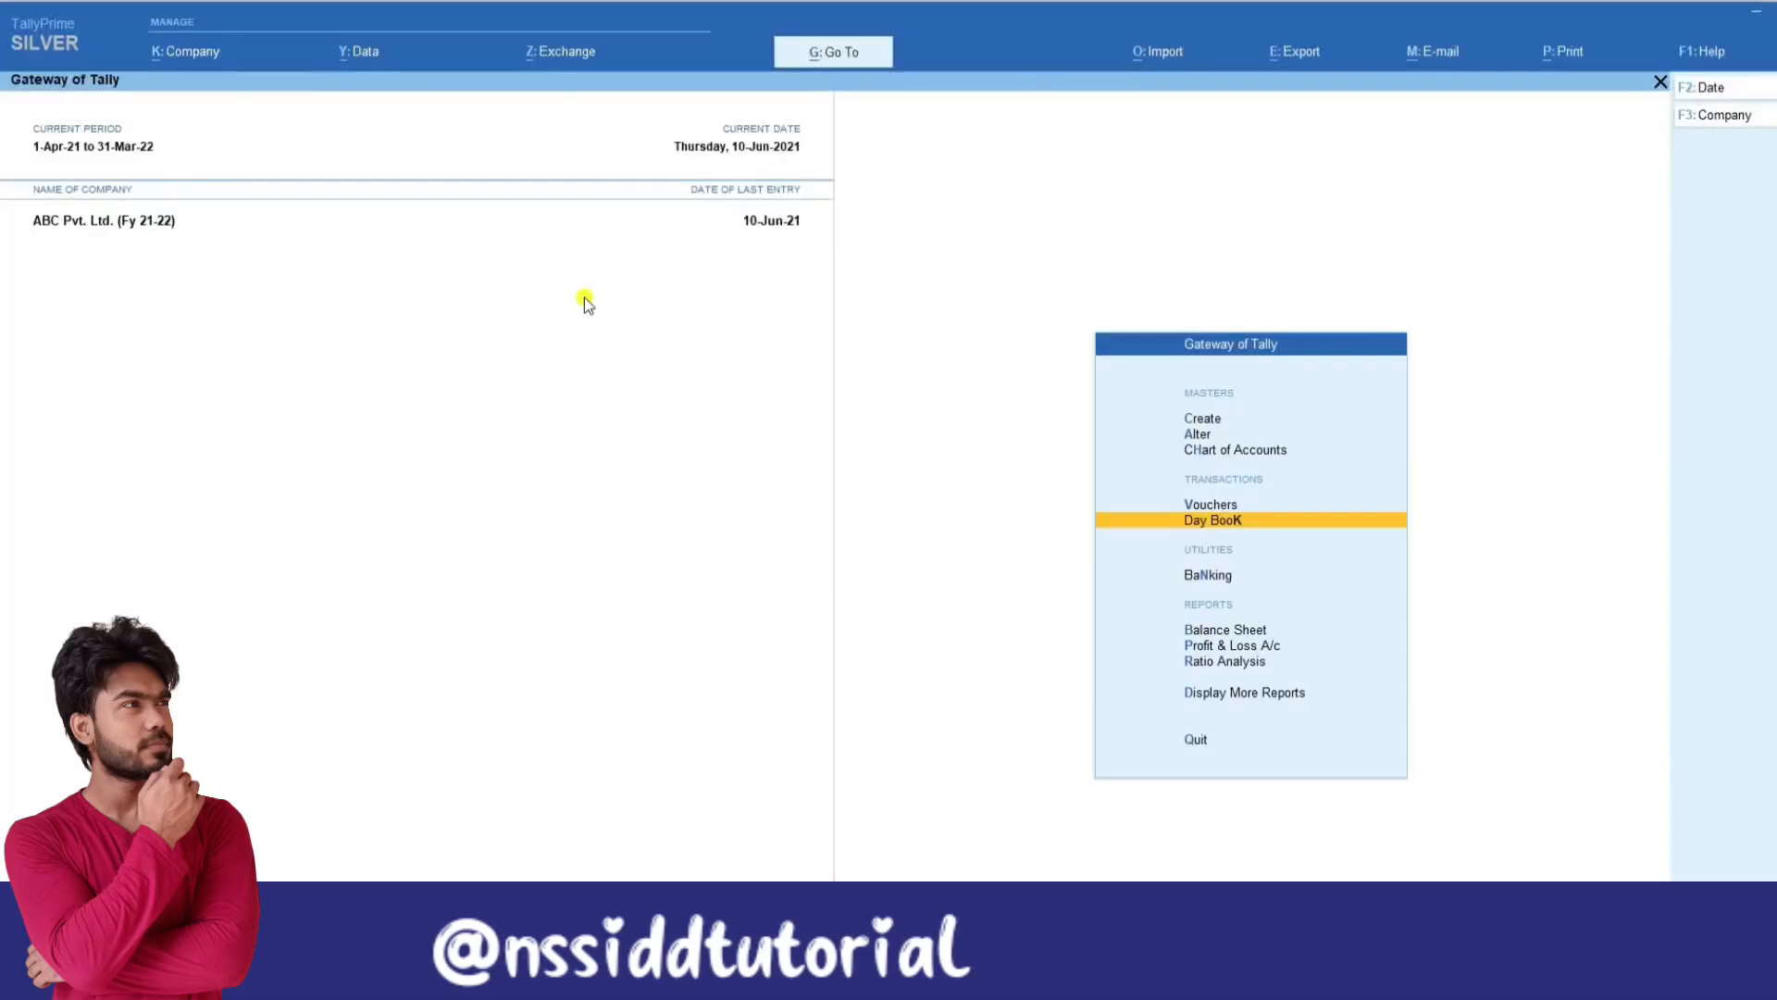
# Step: Open the company ABC Pvt. Ltd. (Fy 21-22) for alteration, clear its company name, and quit without saving
pyautogui.hotkey('alt', 'k')
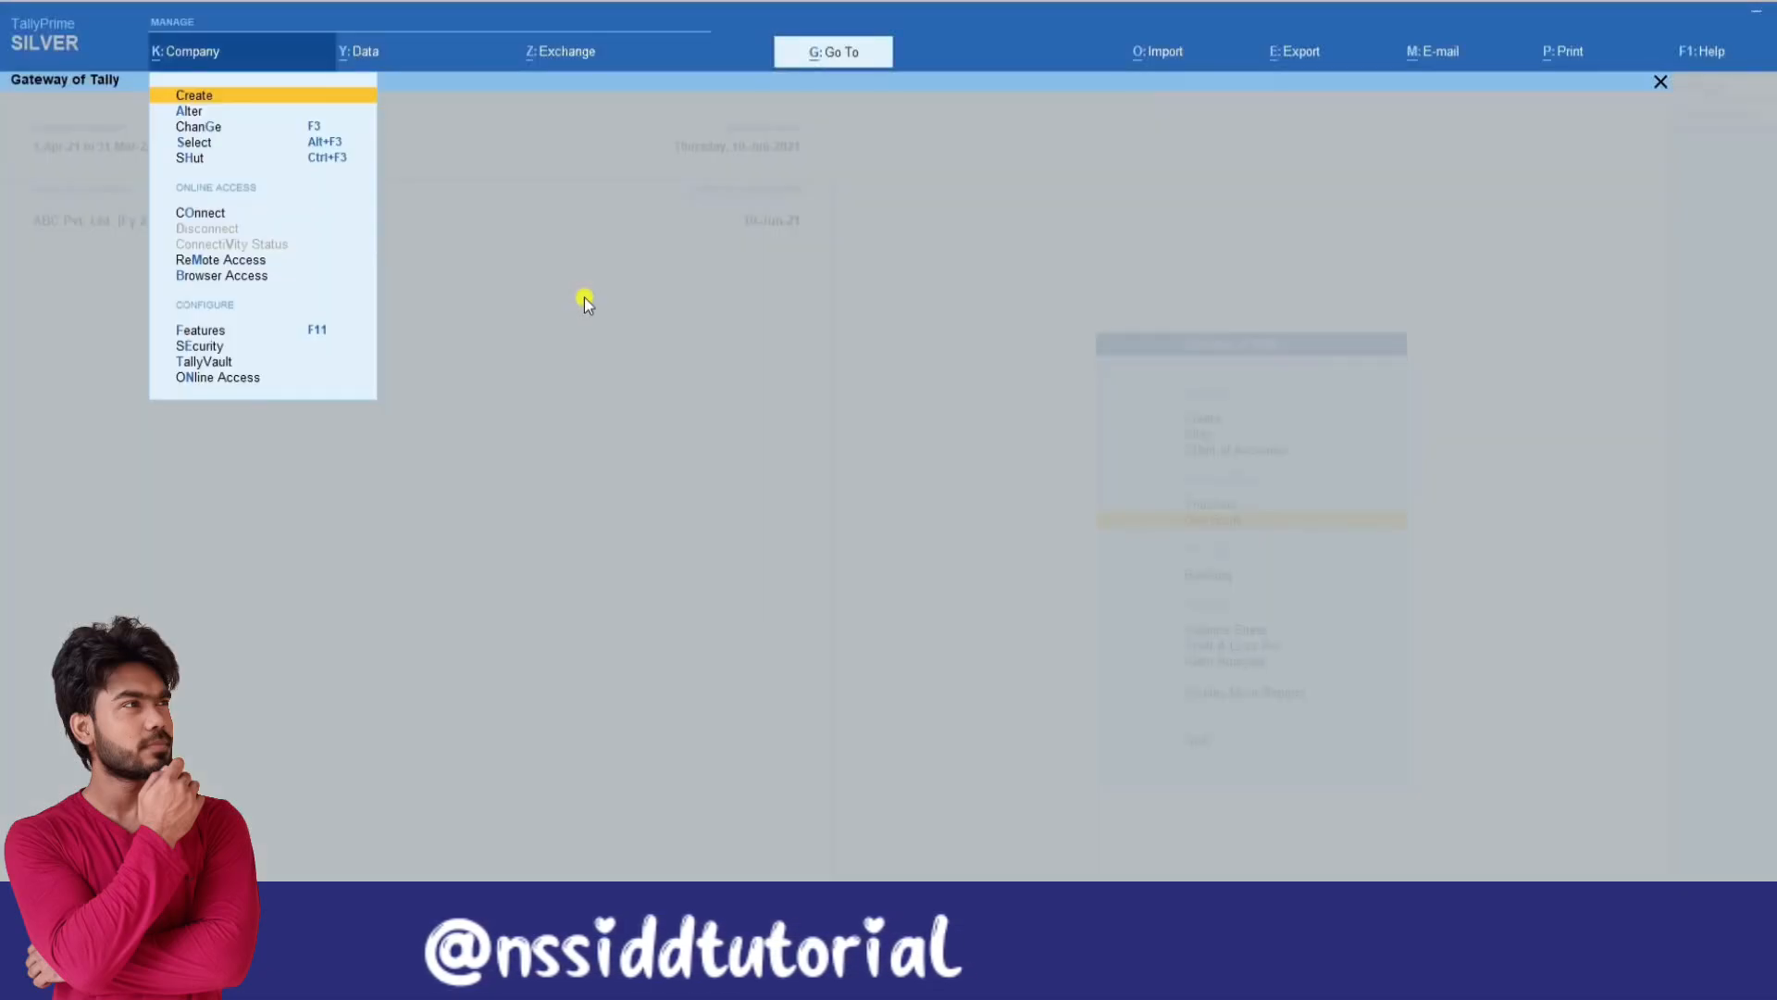
pyautogui.press('a')
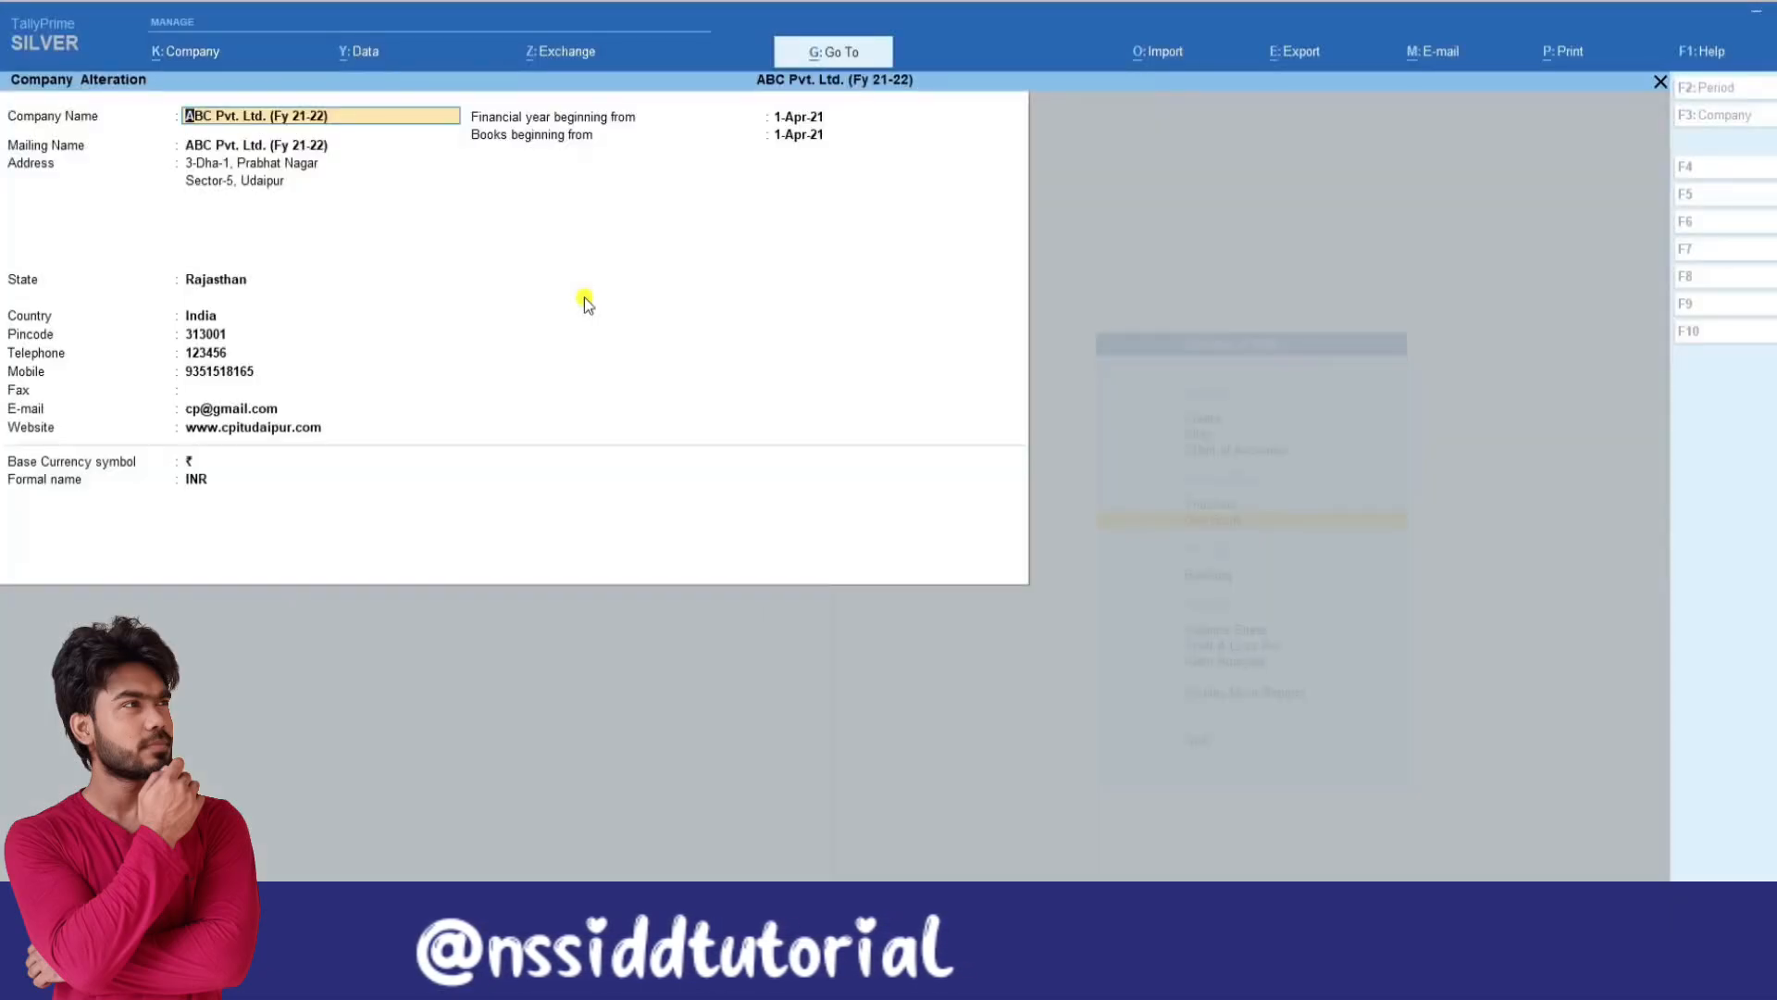
pyautogui.press('BackSpace')
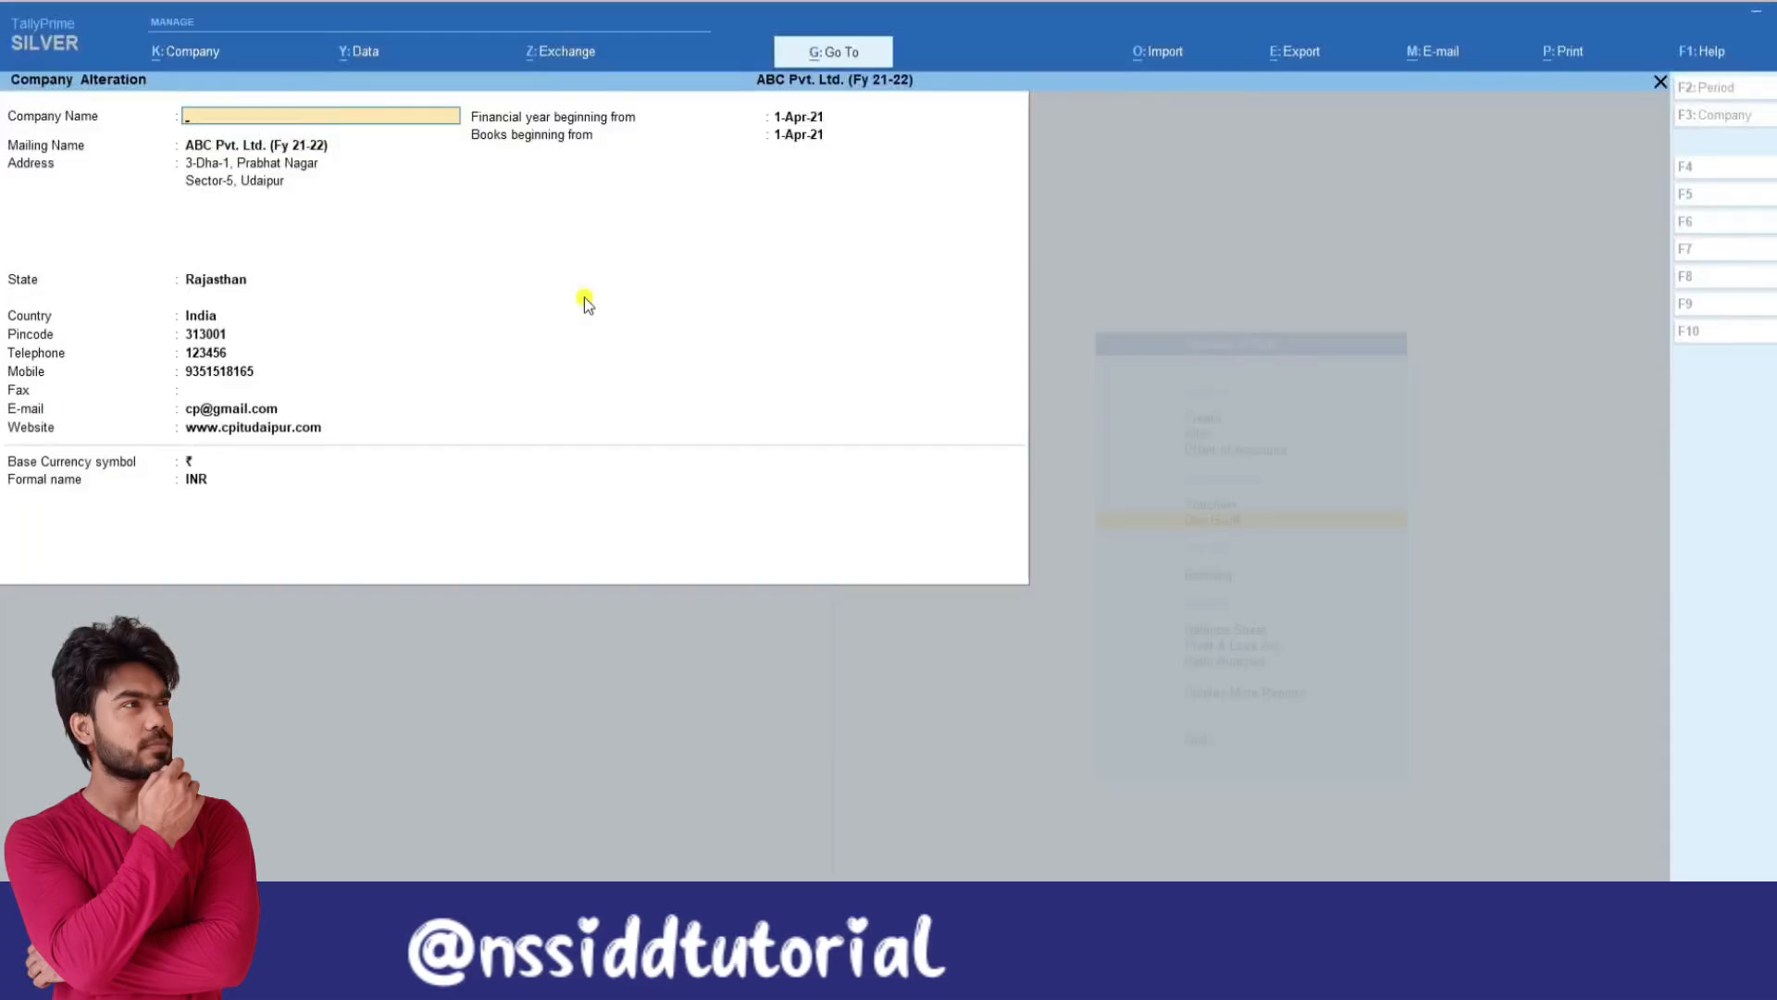
pyautogui.press('Escape')
pyautogui.press('y')
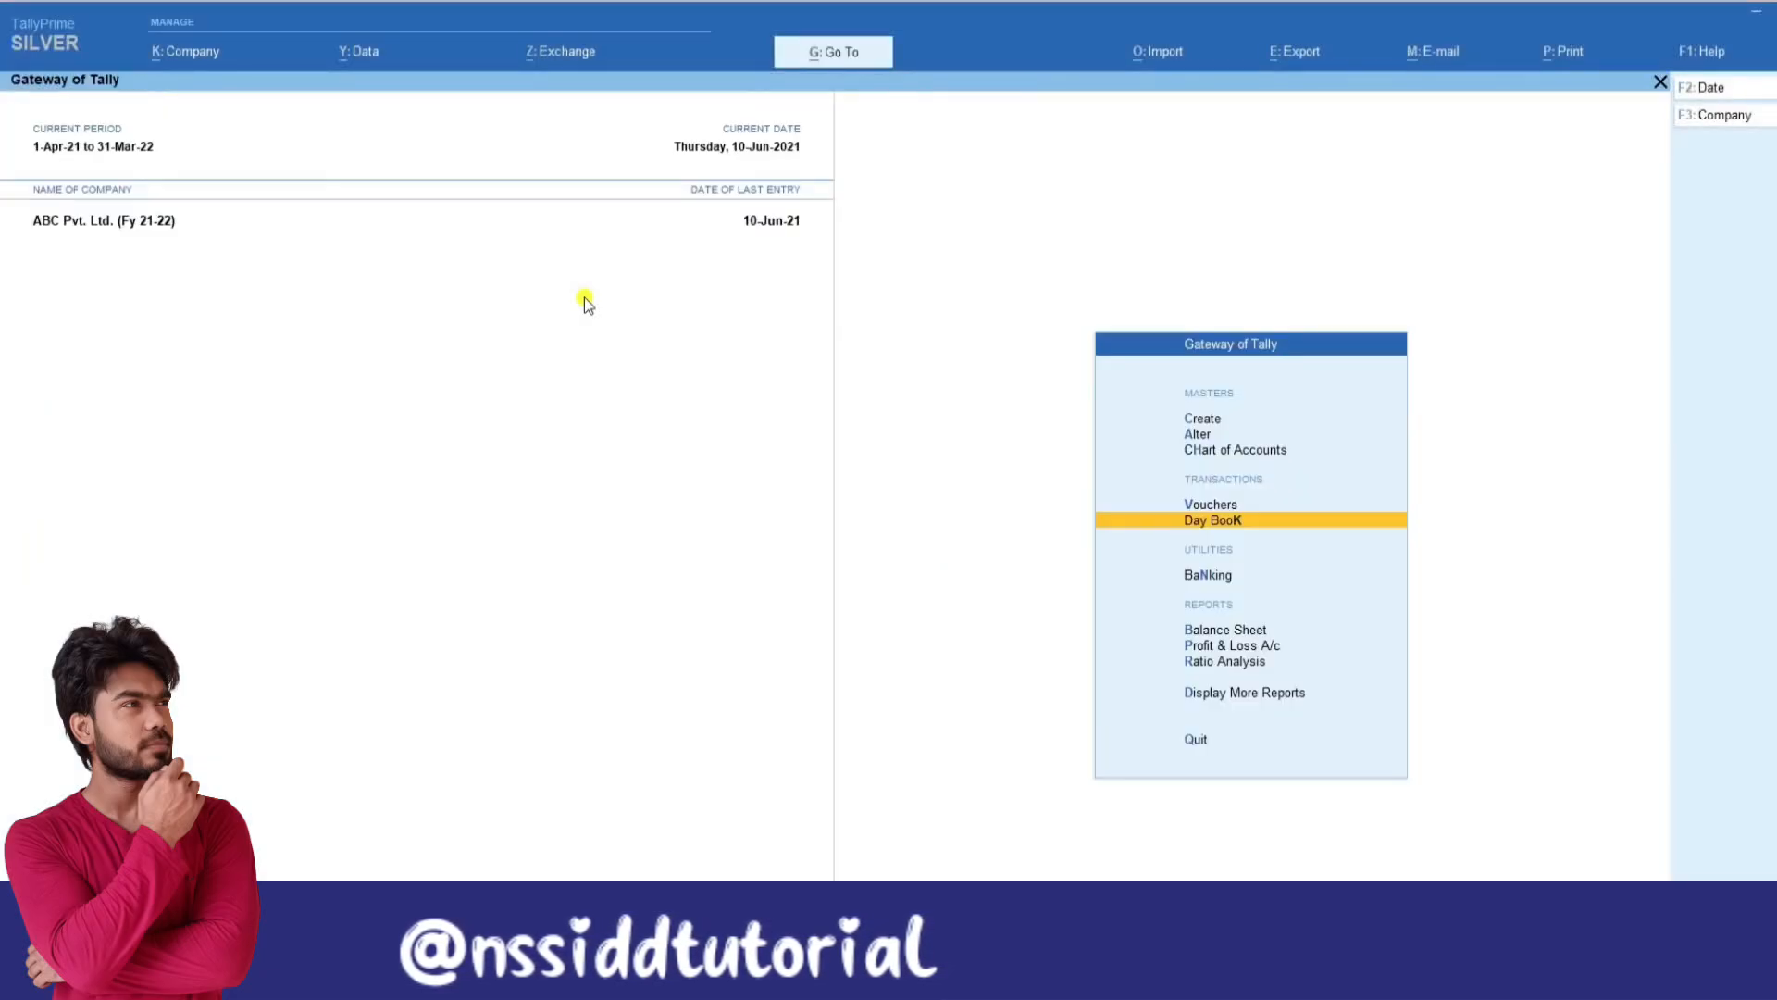